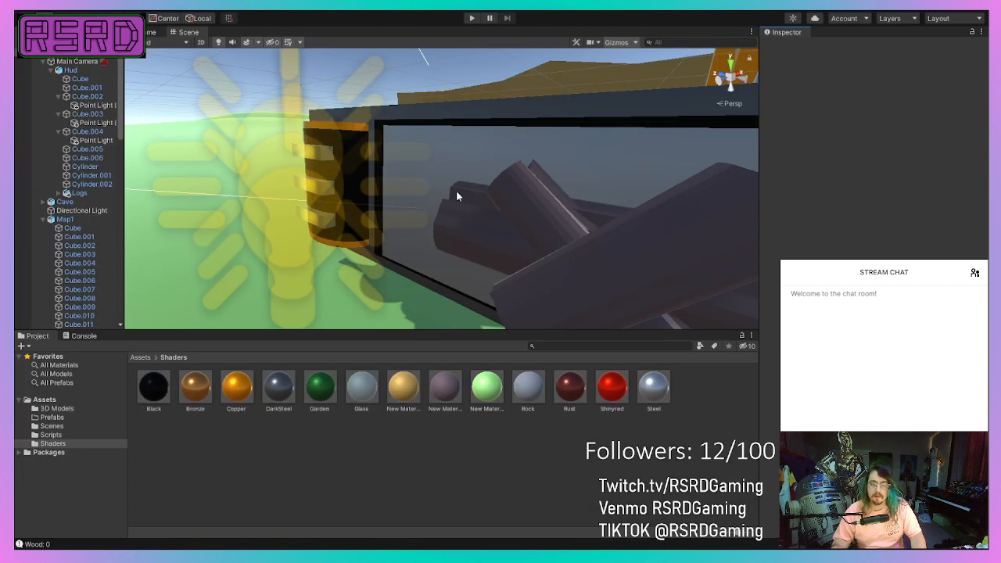
# Examine the HUD bar's battery, point lights and log model in the scene from several angles.
pyautogui.moveTo(409, 185); pyautogui.dragTo(408, 186, button='middle')
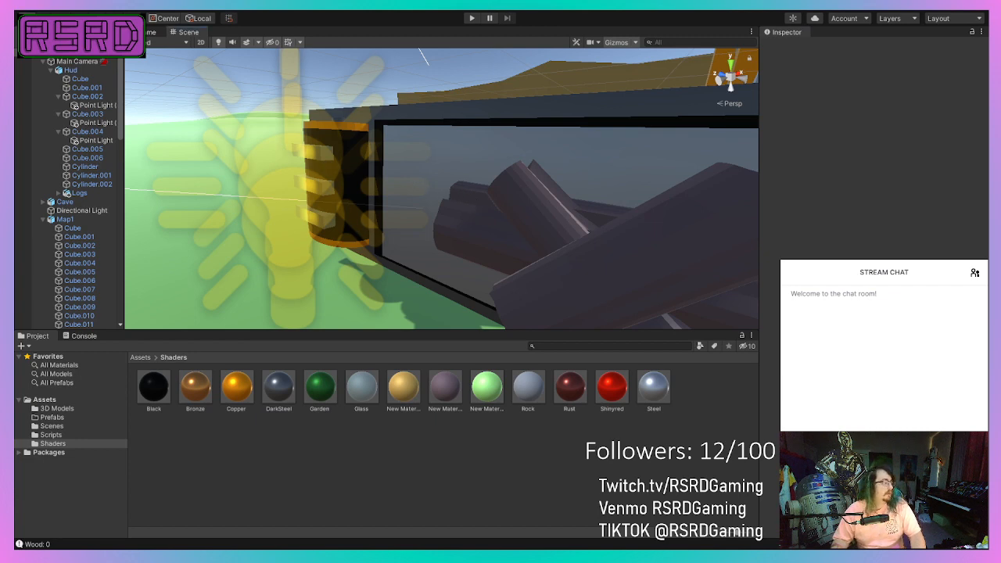
pyautogui.scroll(-2, 441, 188)
pyautogui.moveTo(441, 189); pyautogui.dragTo(570, 118, button='middle')
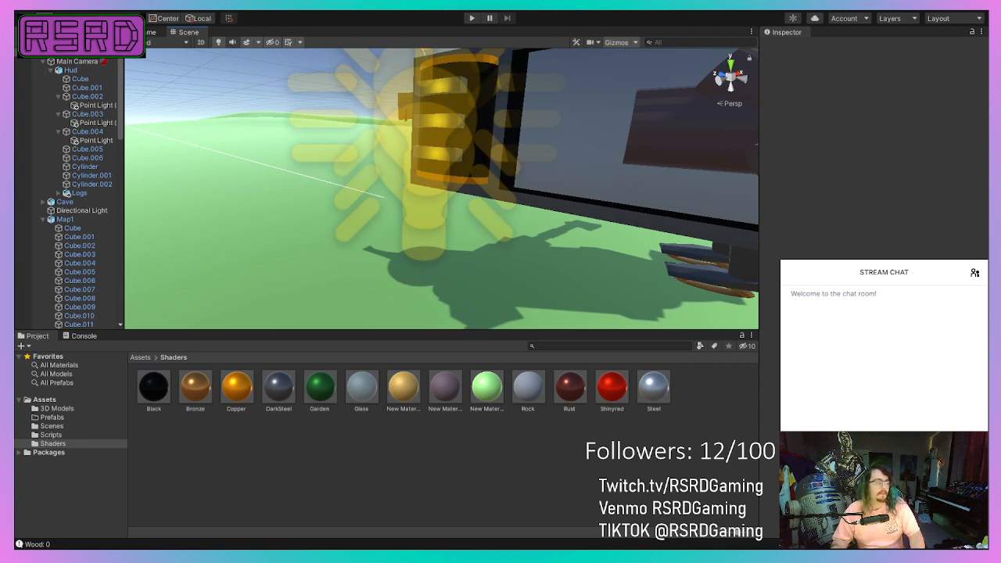
pyautogui.moveTo(348, 210); pyautogui.dragTo(313, 319, button='middle')
pyautogui.scroll(-4, 305, 284)
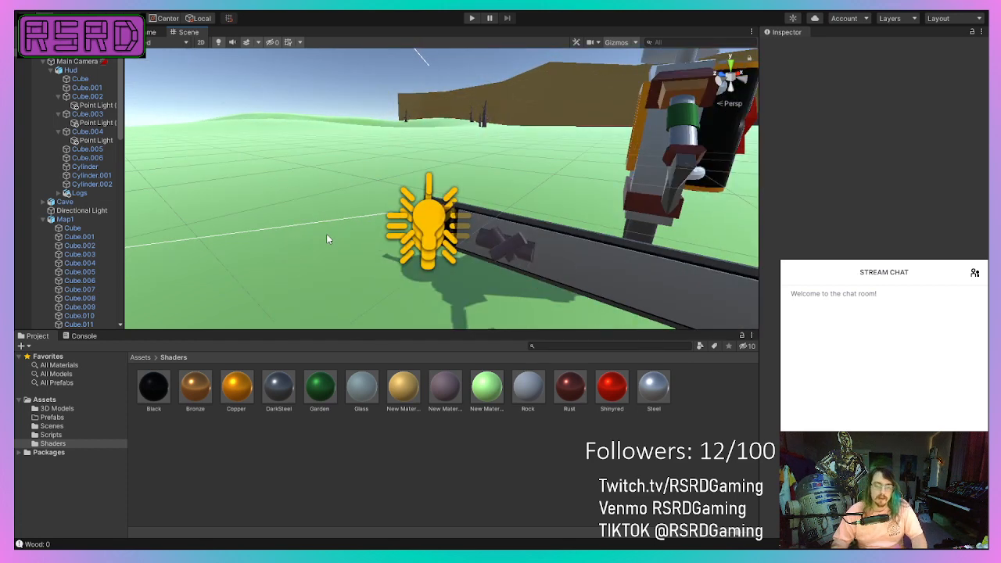
pyautogui.moveTo(326, 233); pyautogui.dragTo(300, 201, button='right')
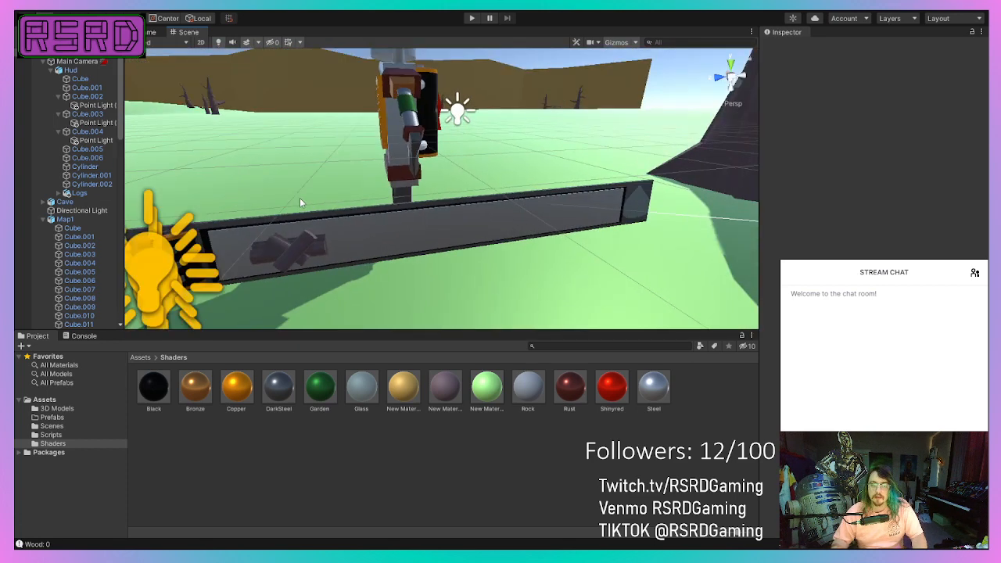
pyautogui.moveTo(404, 210); pyautogui.dragTo(353, 205, button='right')
pyautogui.moveTo(373, 204); pyautogui.dragTo(516, 149, button='middle')
pyautogui.scroll(5, 517, 150)
pyautogui.scroll(-4, 465, 148)
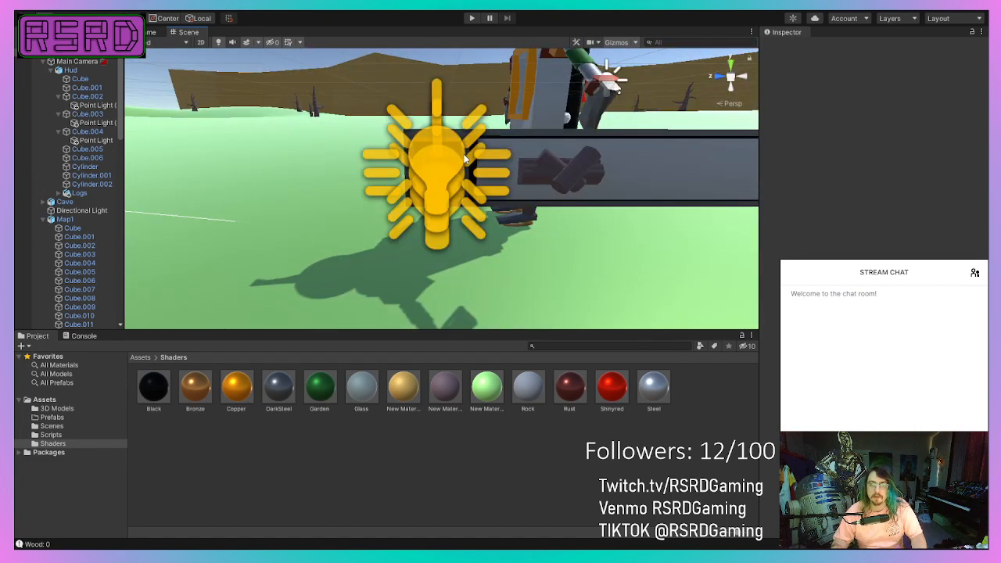
pyautogui.moveTo(465, 156); pyautogui.dragTo(618, 119, button='right')
pyautogui.moveTo(453, 155); pyautogui.dragTo(260, 187, button='middle')
pyautogui.moveTo(261, 187); pyautogui.dragTo(129, 193, button='right')
pyautogui.moveTo(384, 197)
pyautogui.mouseDown(button='middle')
pyautogui.moveTo(194, 181)
pyautogui.moveTo(368, 200)
pyautogui.mouseUp(button='middle')
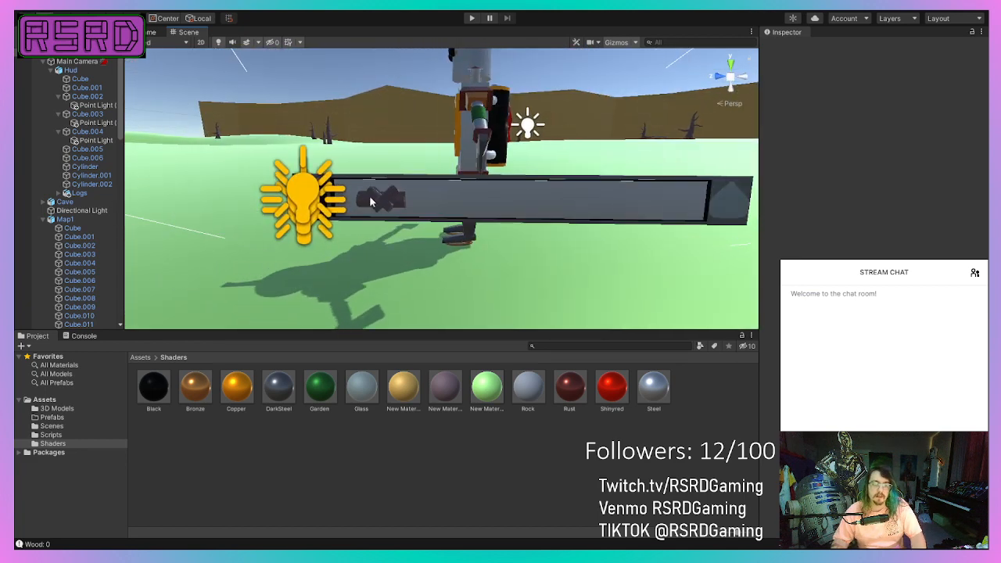
# Examine the HUD's glass panel up close, the robot character behind it and the tree beyond.
pyautogui.scroll(-2, 351, 197)
pyautogui.scroll(5, 349, 196)
pyautogui.scroll(2, 348, 190)
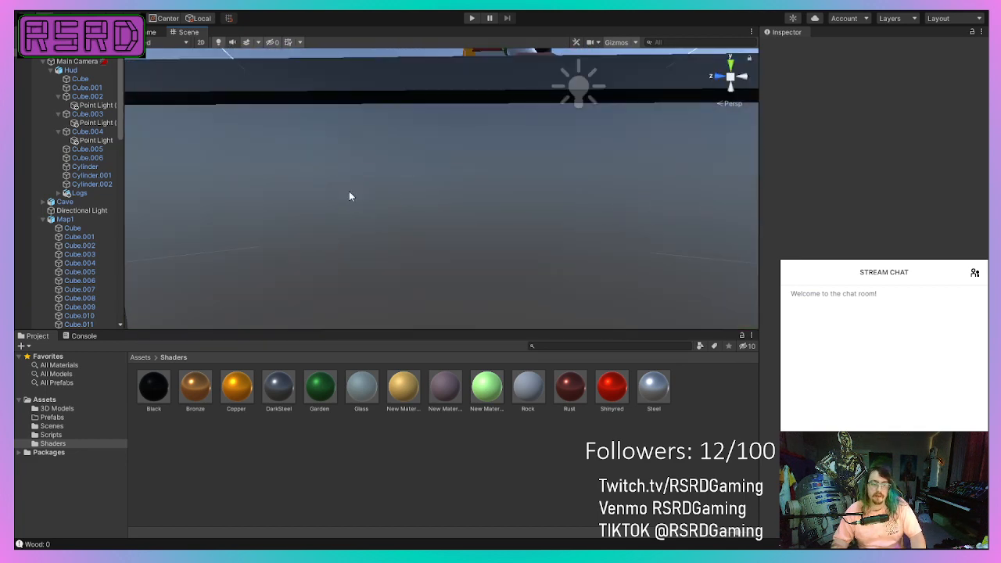
pyautogui.scroll(-5, 349, 191)
pyautogui.moveTo(350, 190); pyautogui.dragTo(312, 323, button='middle')
pyautogui.scroll(2, 413, 211)
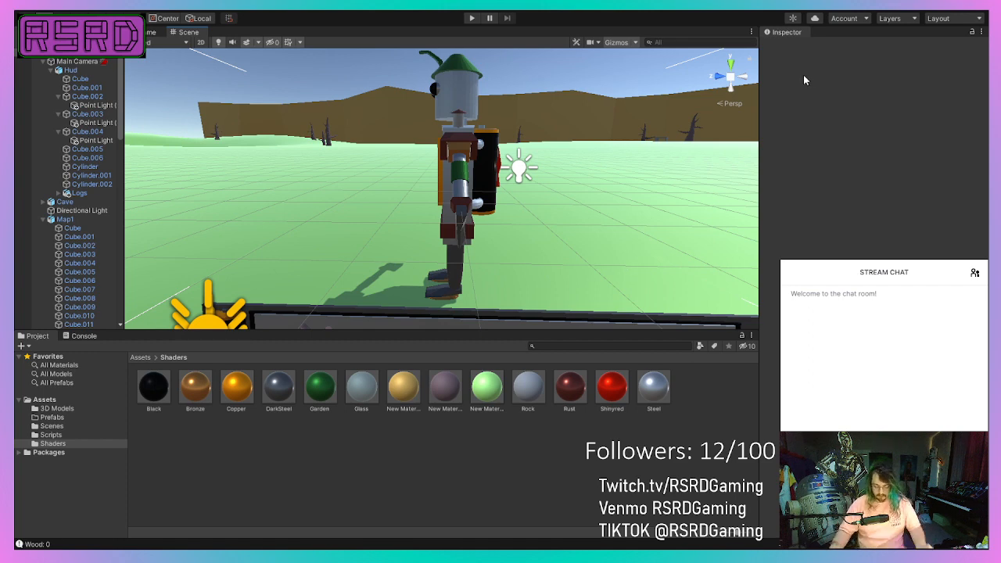
pyautogui.moveTo(445, 209); pyautogui.dragTo(226, 297, button='middle')
pyautogui.moveTo(270, 205); pyautogui.dragTo(389, 233, button='right')
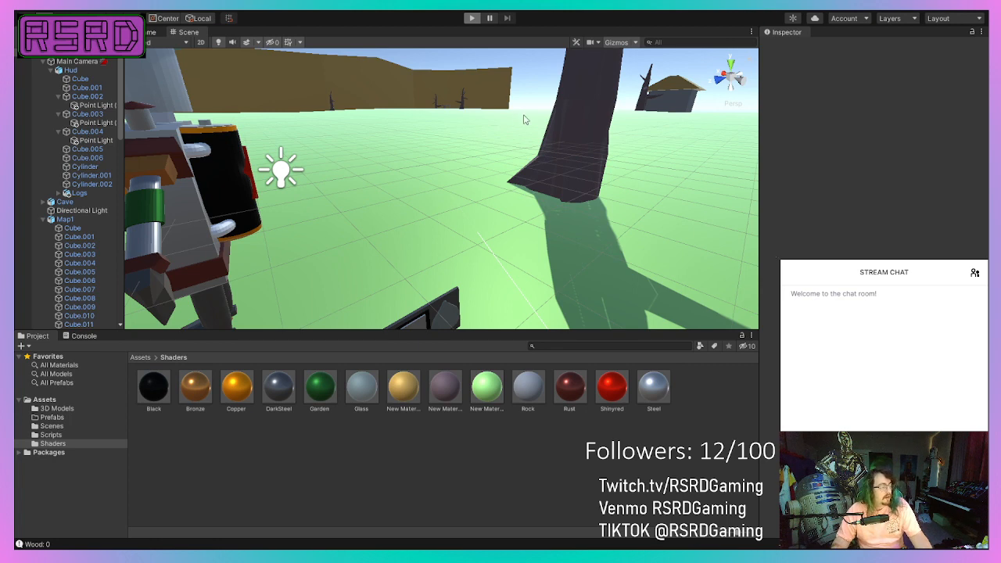
# Run the game, walk the robot toward the nearest tree, swing the axe and turn past the windmill.
pyautogui.hotkey('ctrl', 'p')
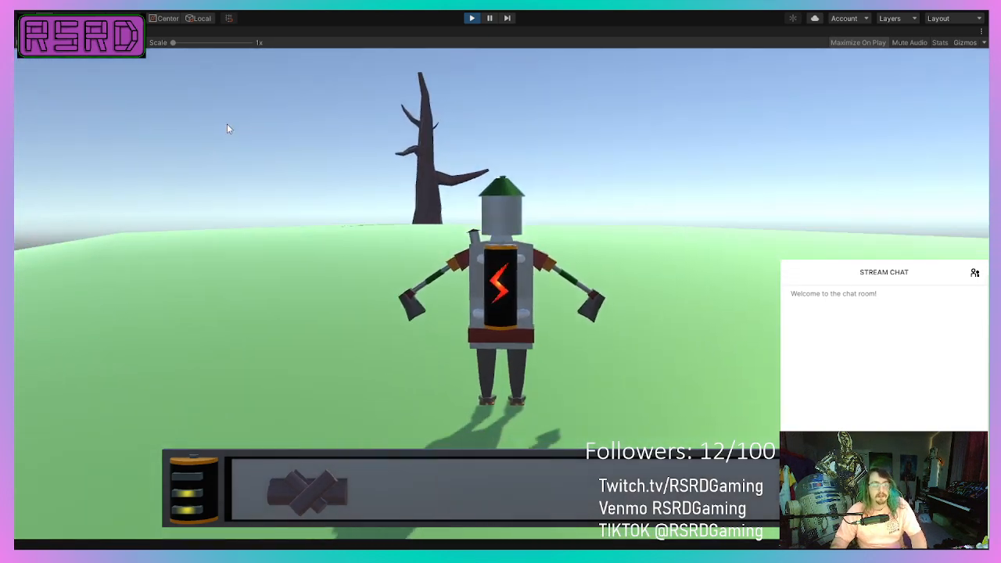
pyautogui.press('w')
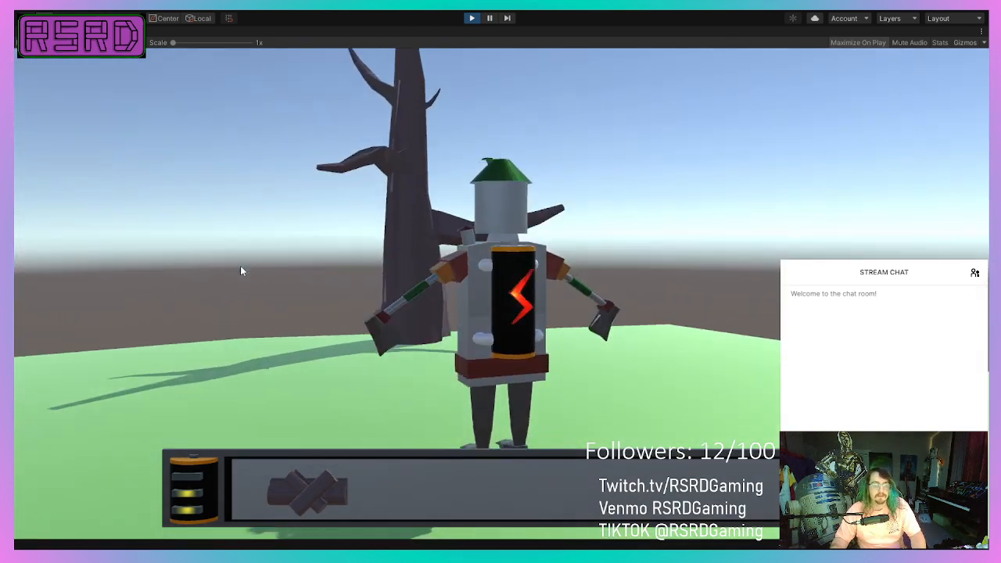
pyautogui.click(240, 266)
pyautogui.press('a')
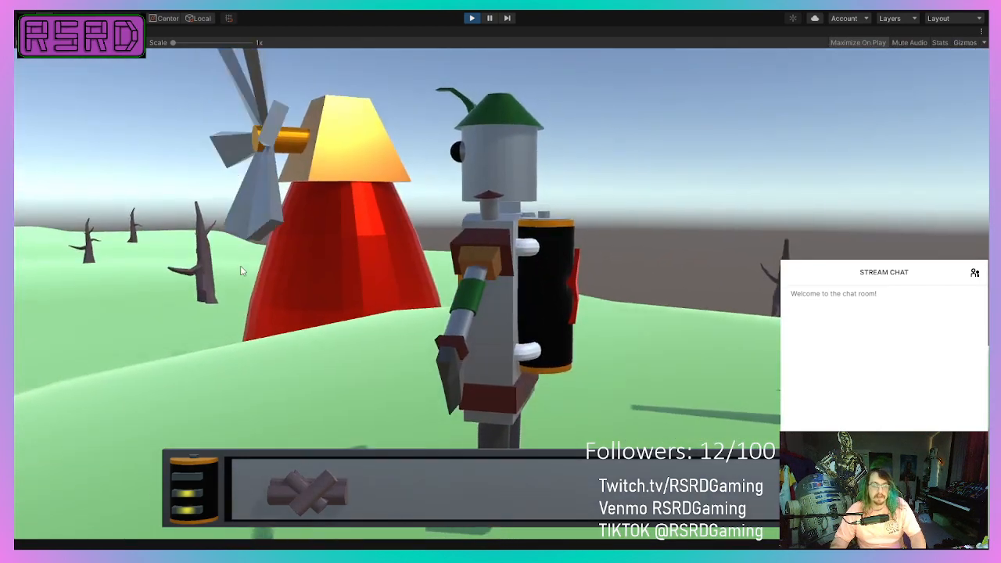
pyautogui.press('w')
# Walk the robot to the tree beside the red windmill and turn it back toward the hills.
pyautogui.press('w')
pyautogui.click(241, 276)
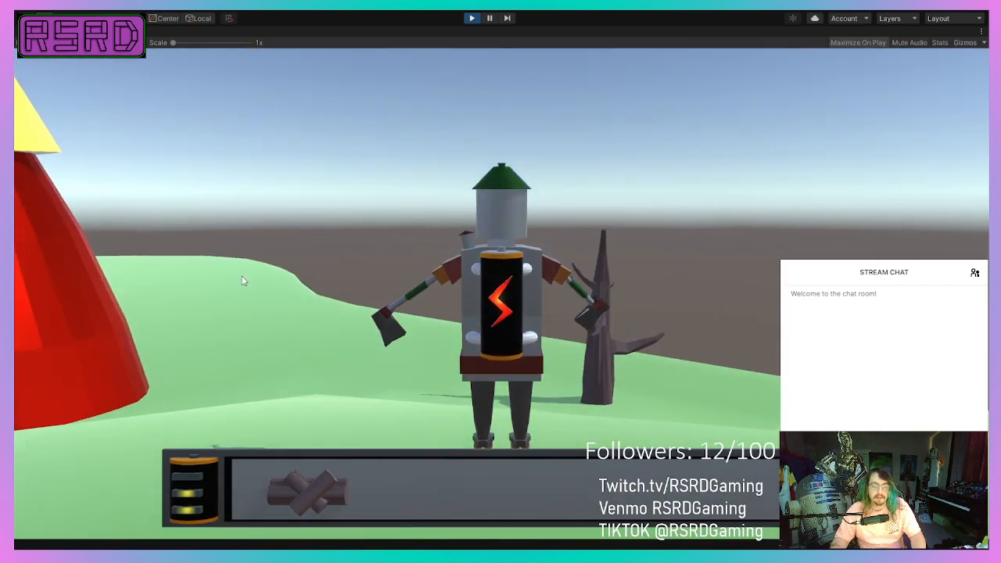
pyautogui.press('w')
pyautogui.press('d')
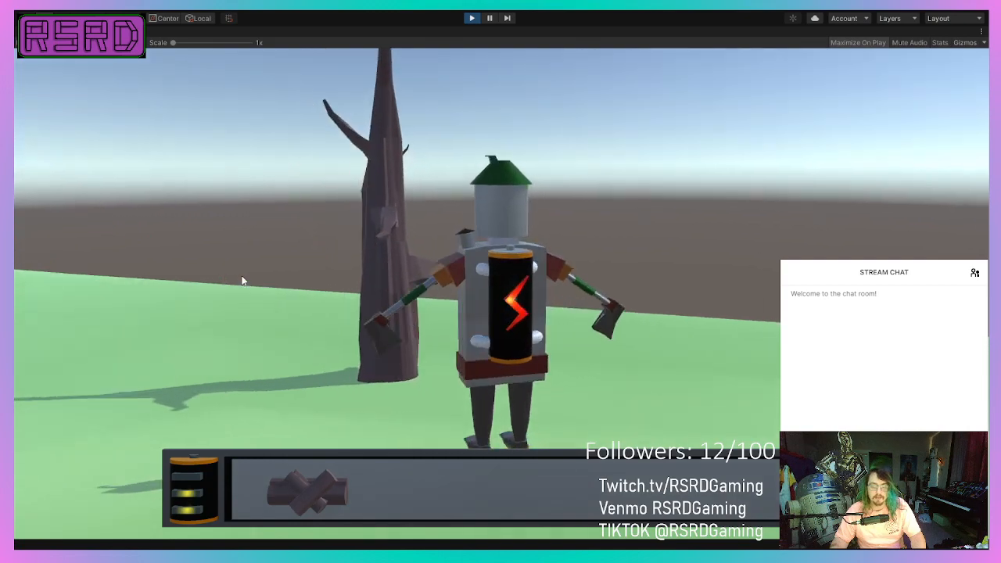
pyautogui.press('a')
pyautogui.press('a')
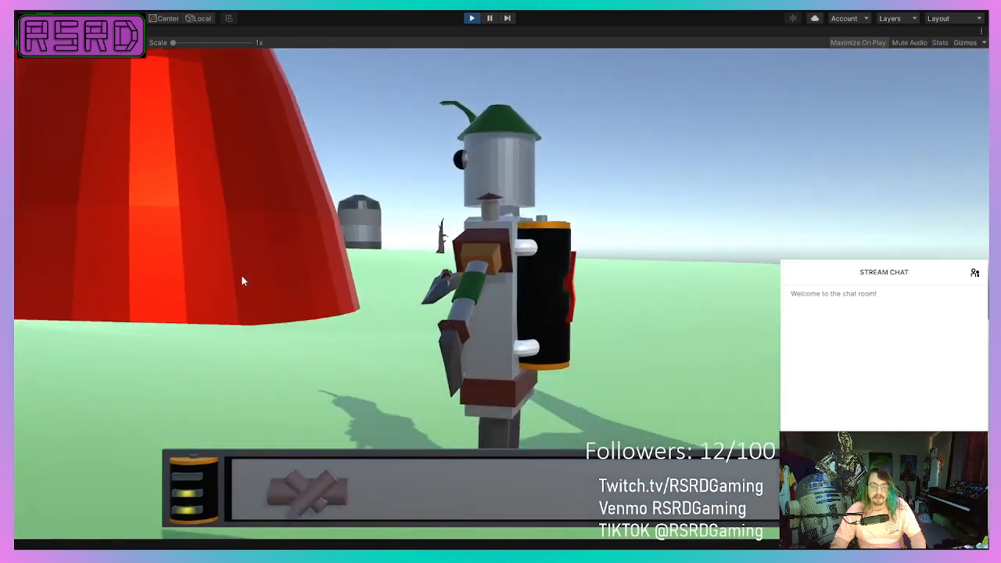
# Steer the robot up the green hill to the large tree and test the axe swing there.
pyautogui.press('a')
pyautogui.press('w')
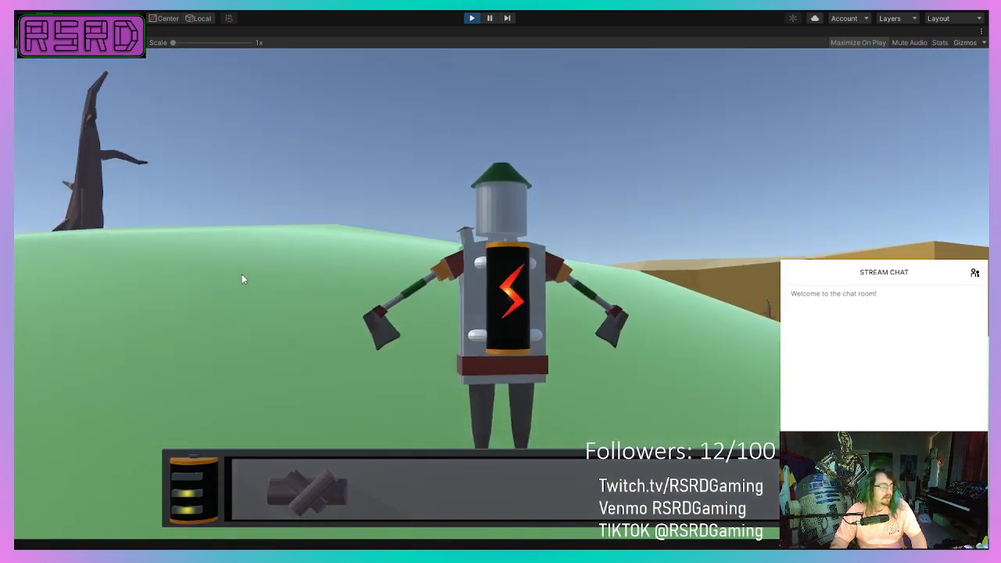
pyautogui.press('a')
pyautogui.click(242, 275)
pyautogui.press('w')
pyautogui.press('a')
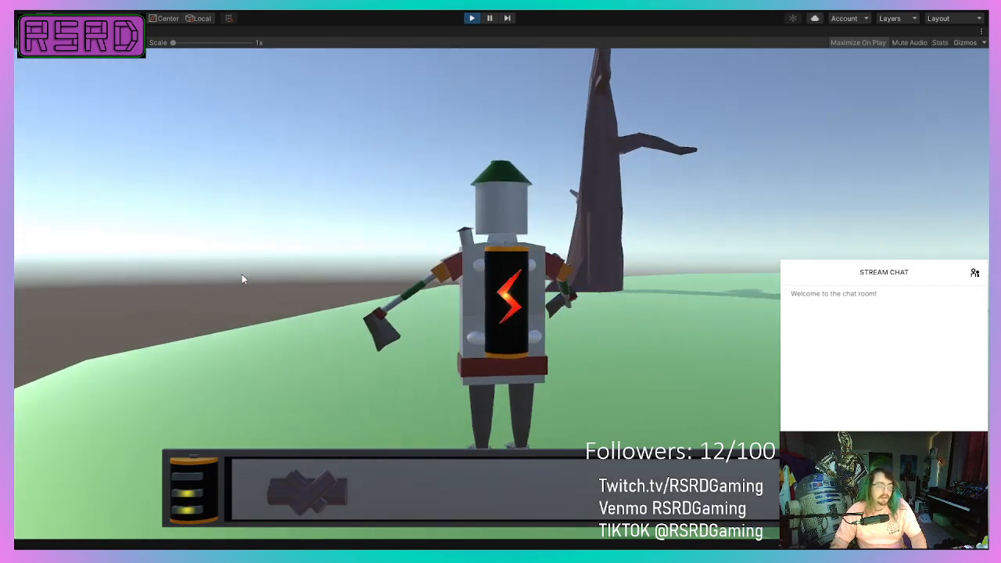
pyautogui.press('d')
pyautogui.press('a')
pyautogui.press('w')
pyautogui.press('d')
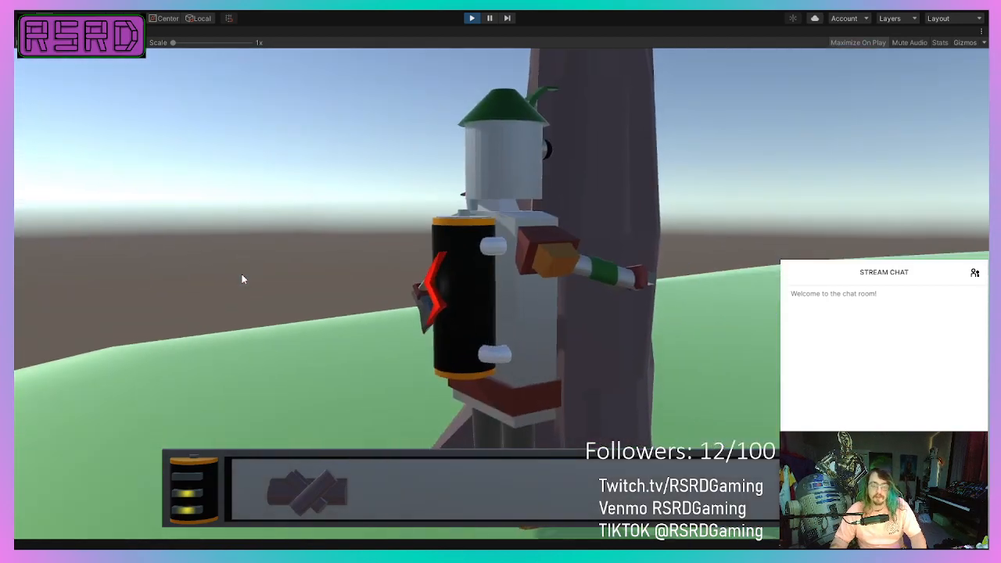
pyautogui.press('a')
pyautogui.press('d')
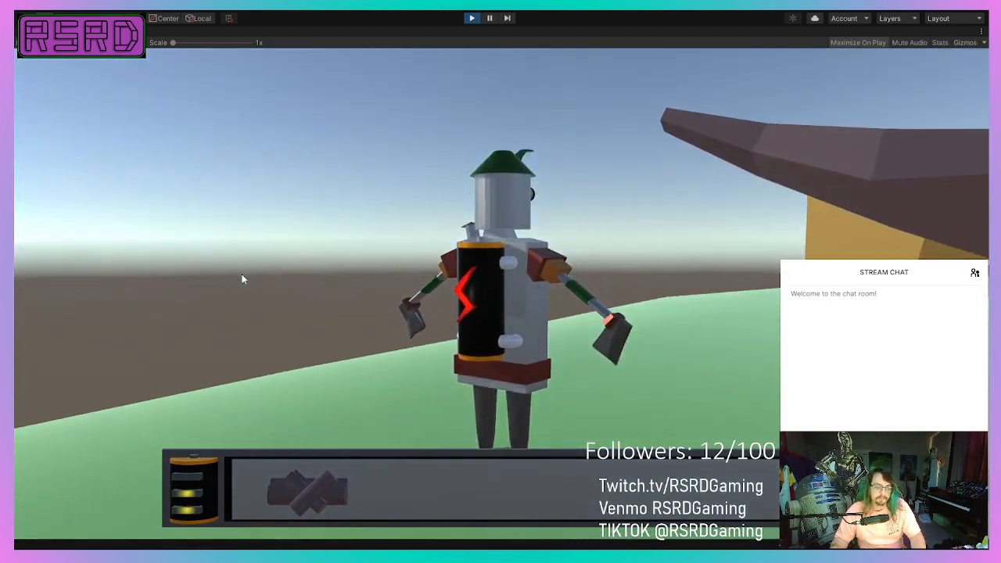
# Walk the robot down from the hill toward the cliffs and houses while checking the HUD's battery gauge.
pyautogui.press('w')
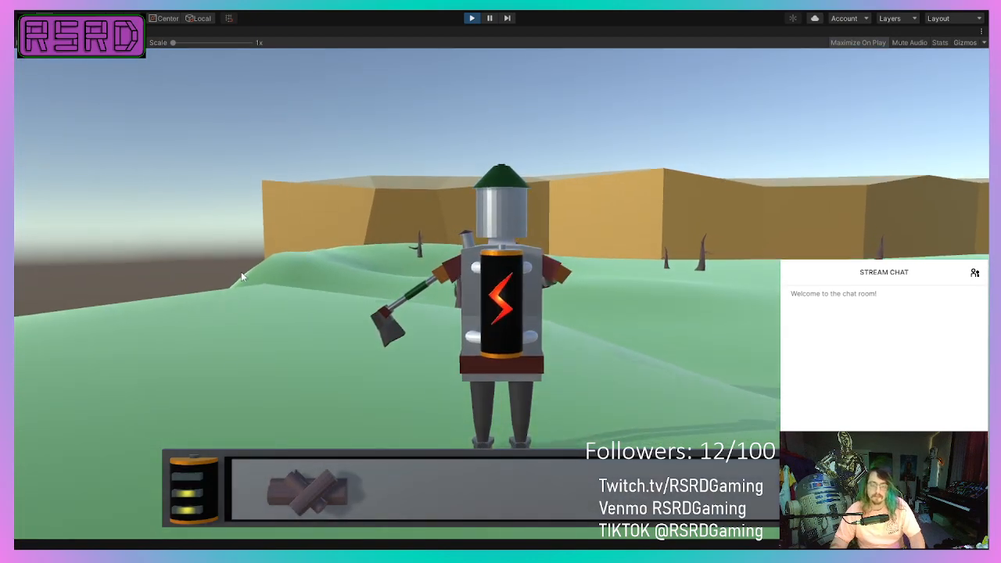
pyautogui.press('d')
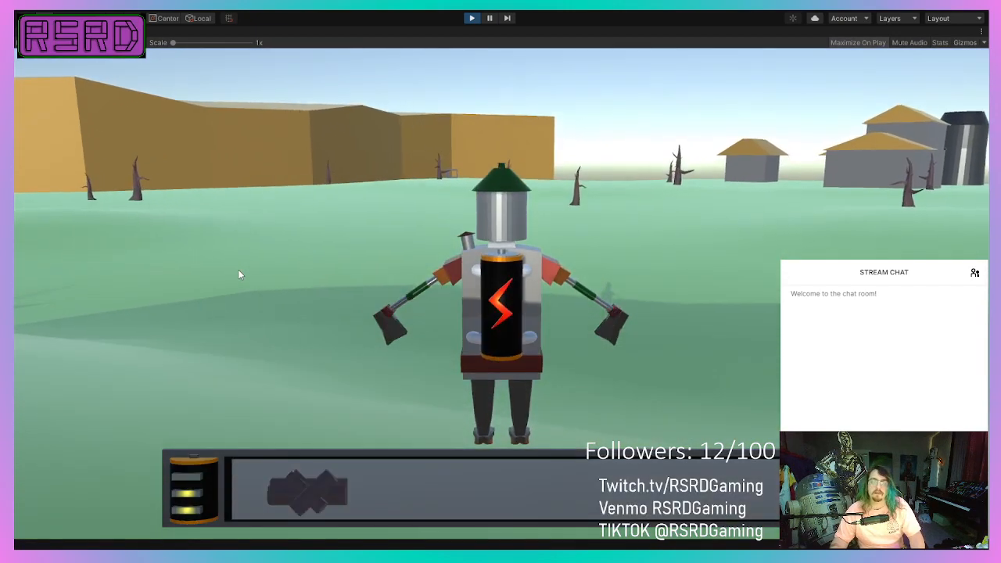
pyautogui.press('a')
pyautogui.press('d')
pyautogui.press('w')
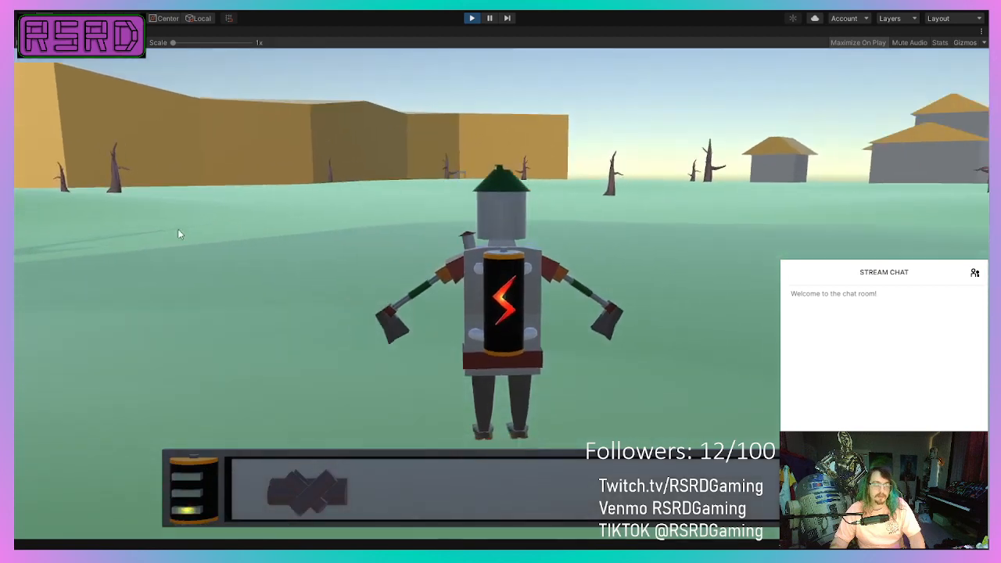
pyautogui.press('a')
pyautogui.press('d')
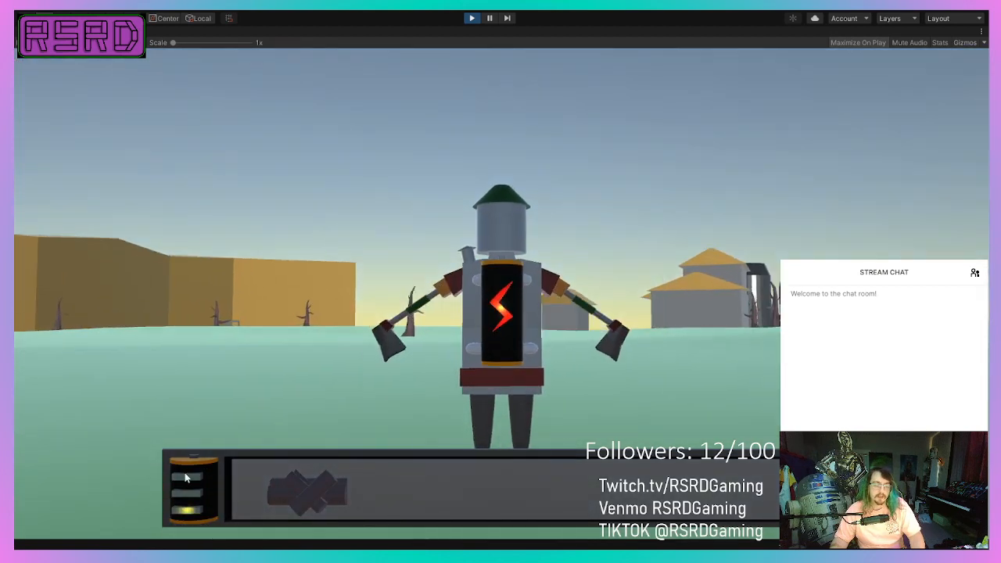
# Steer the robot across the open plain toward the village to observe the day-to-night change and battery gauge.
pyautogui.press('a')
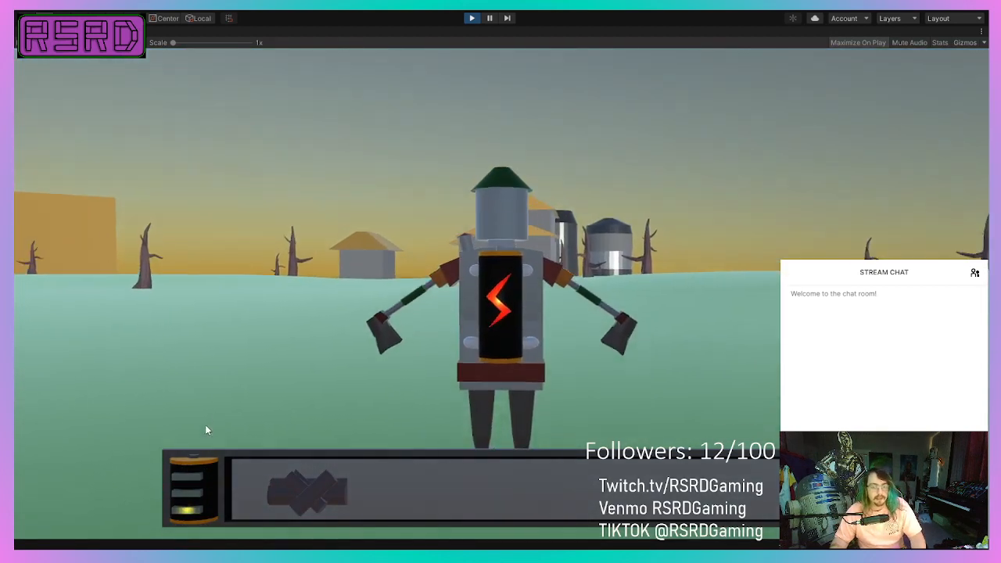
pyautogui.press('a')
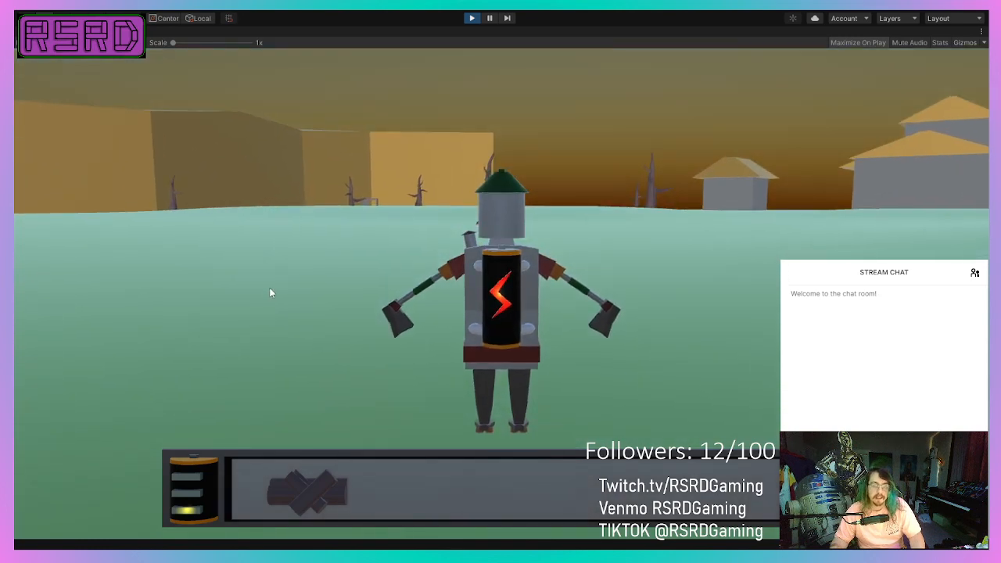
pyautogui.press('a')
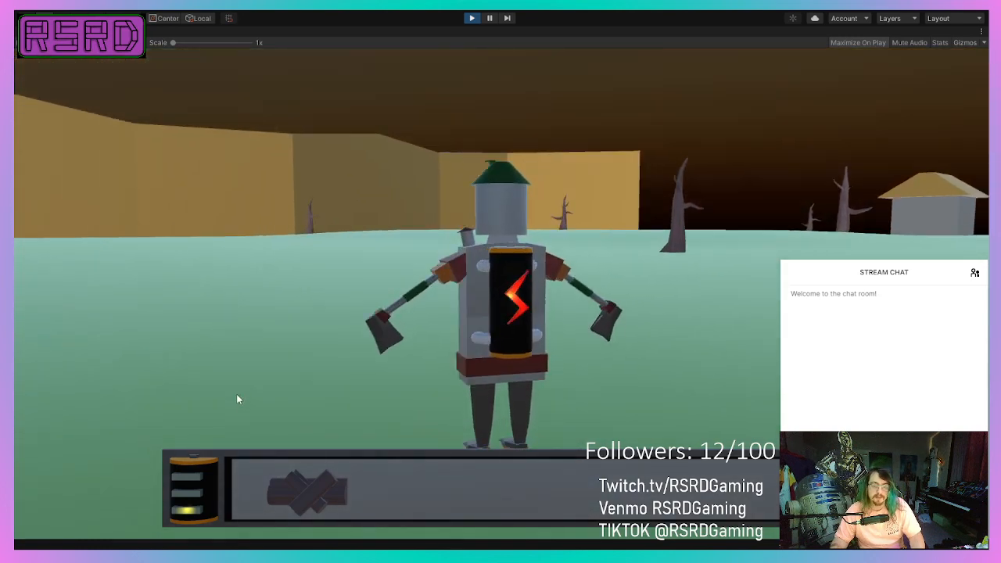
pyautogui.press('d')
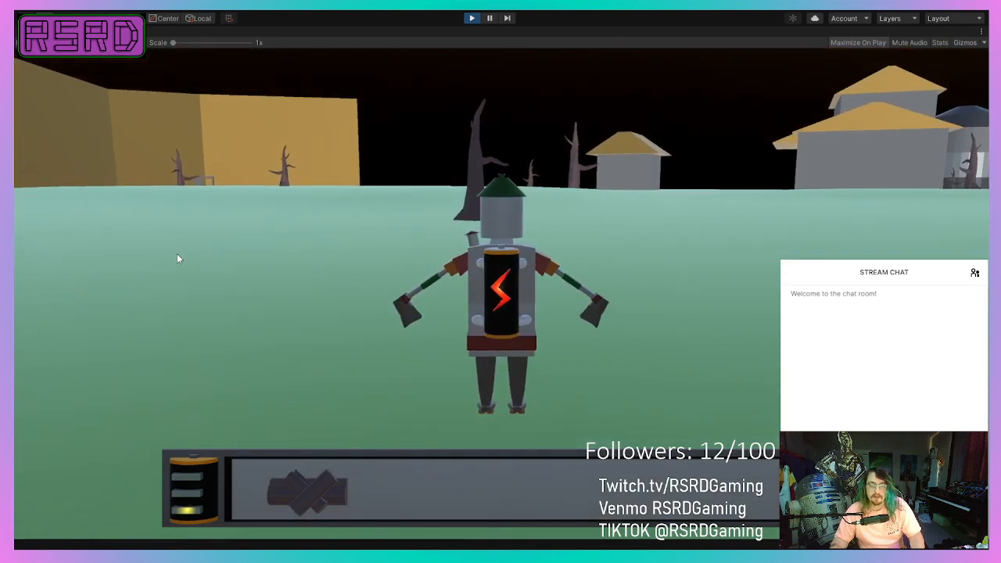
pyautogui.press('w')
pyautogui.press('d')
pyautogui.press('w')
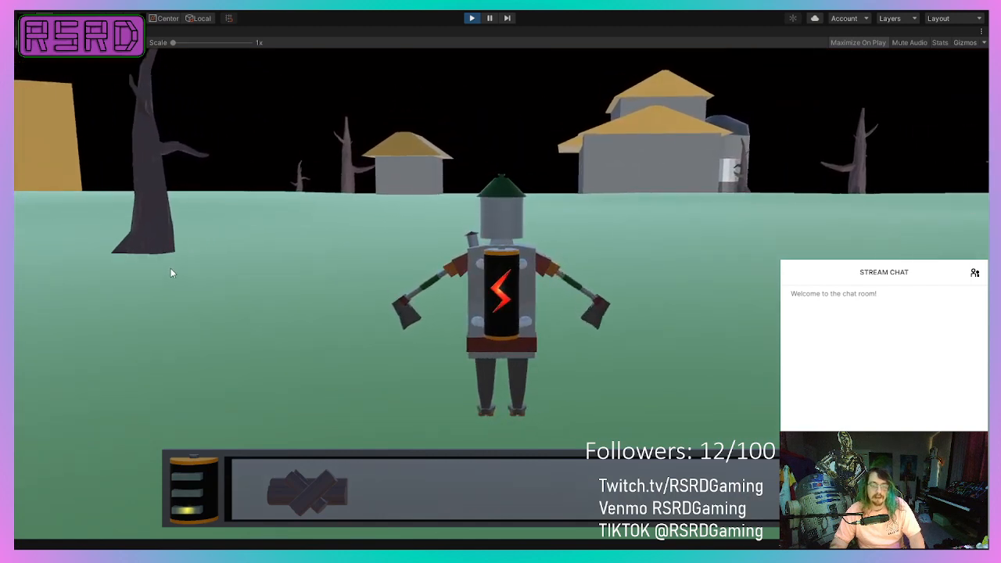
pyautogui.press('d')
pyautogui.press('a')
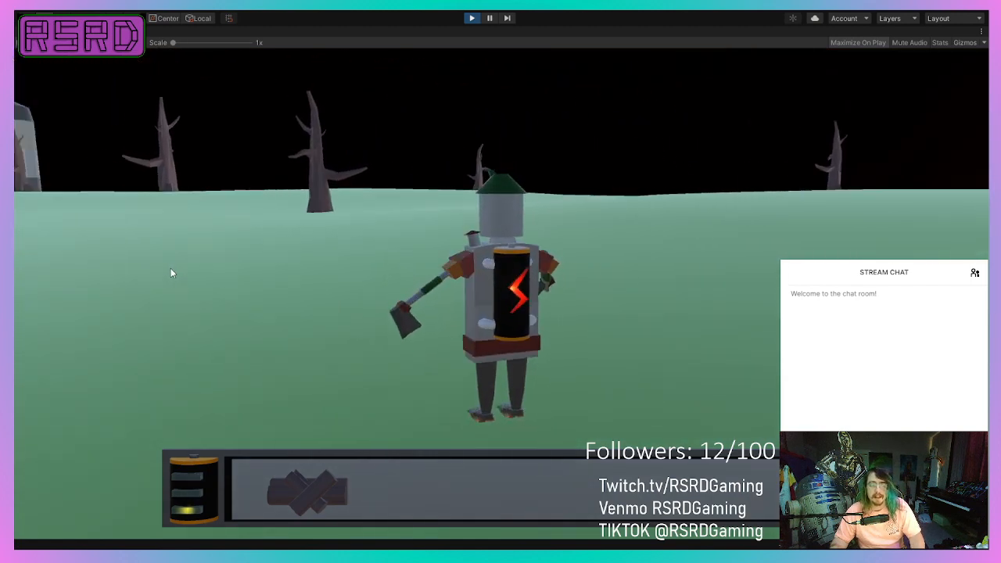
pyautogui.press('a')
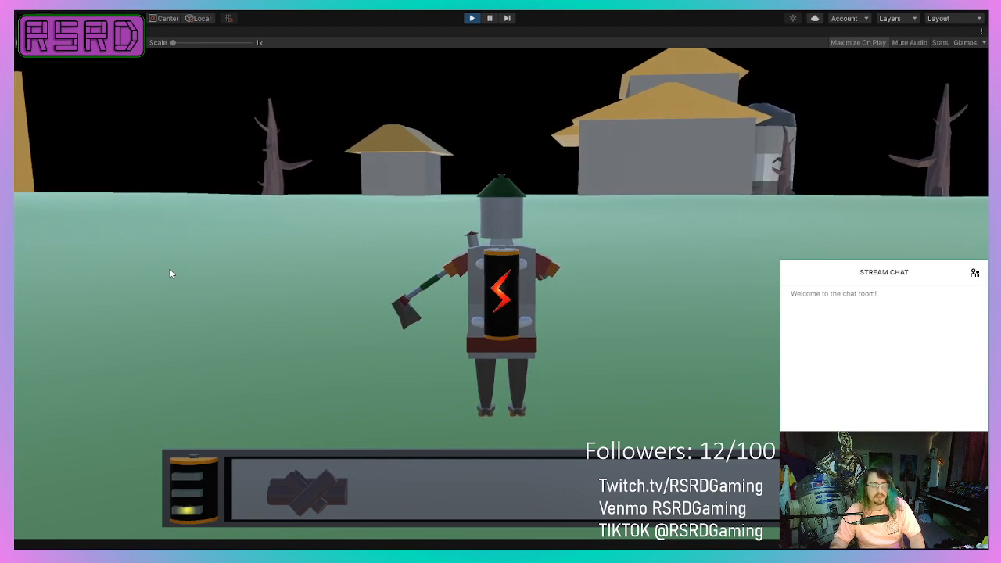
# Steer the robot across the dark plain past the dead tree toward the small village house while watching the battery gauge.
pyautogui.press('d')
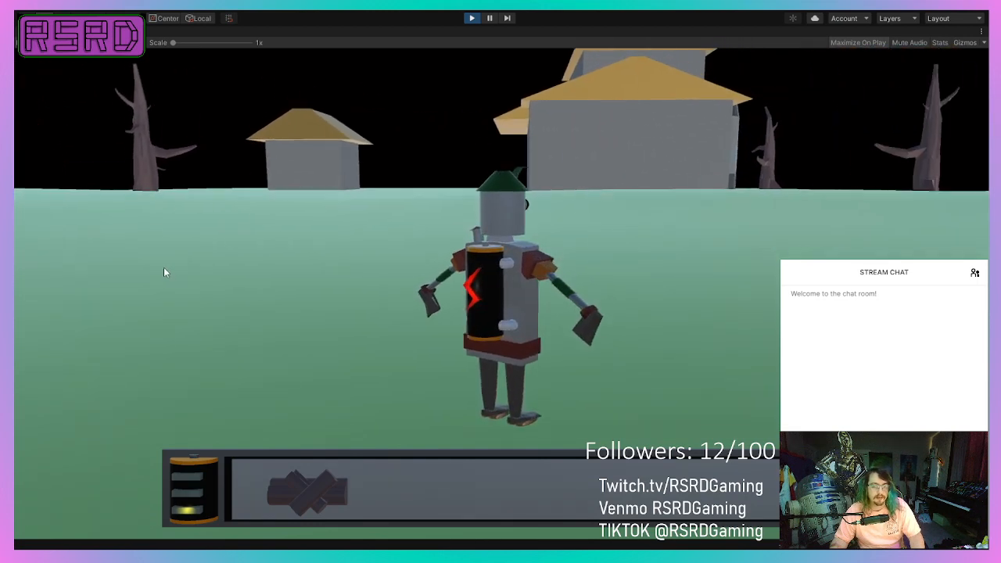
pyautogui.press('a')
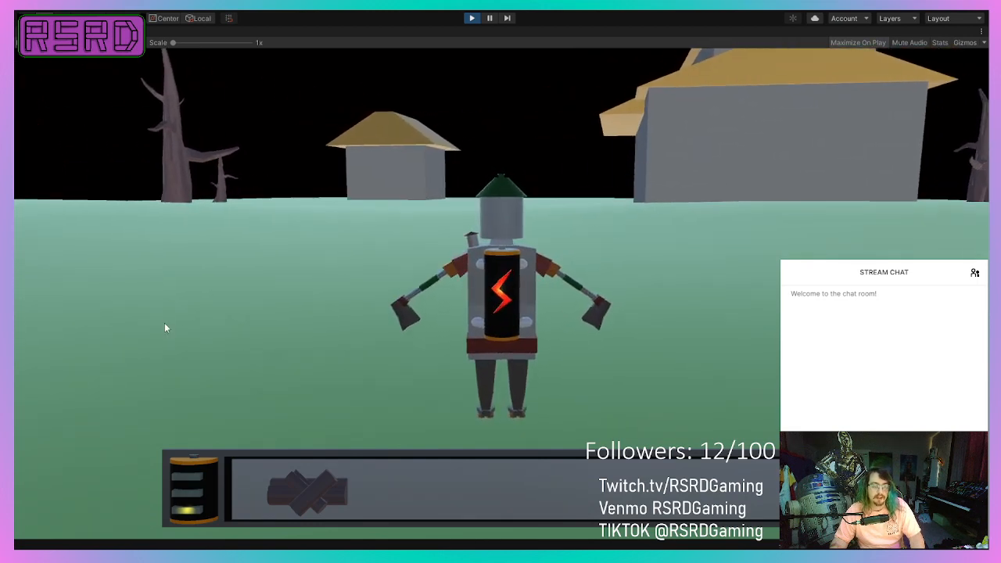
pyautogui.press('d')
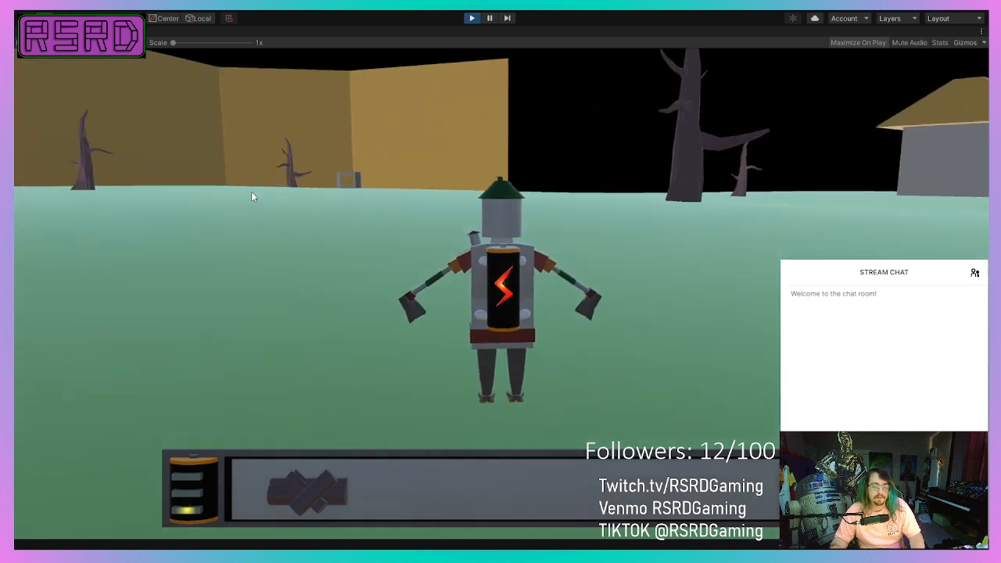
pyautogui.press('a')
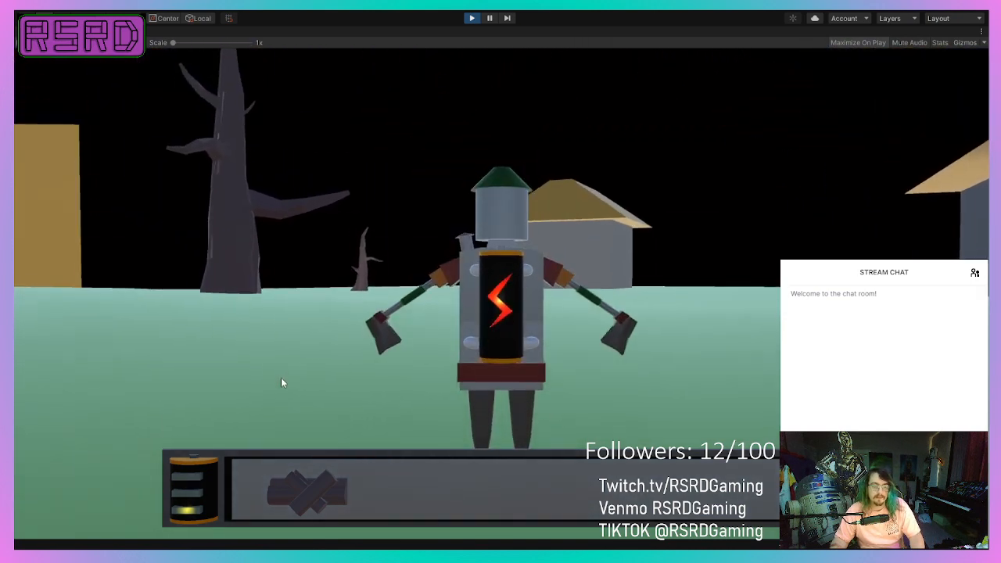
pyautogui.press('d')
pyautogui.press('a')
pyautogui.press('w')
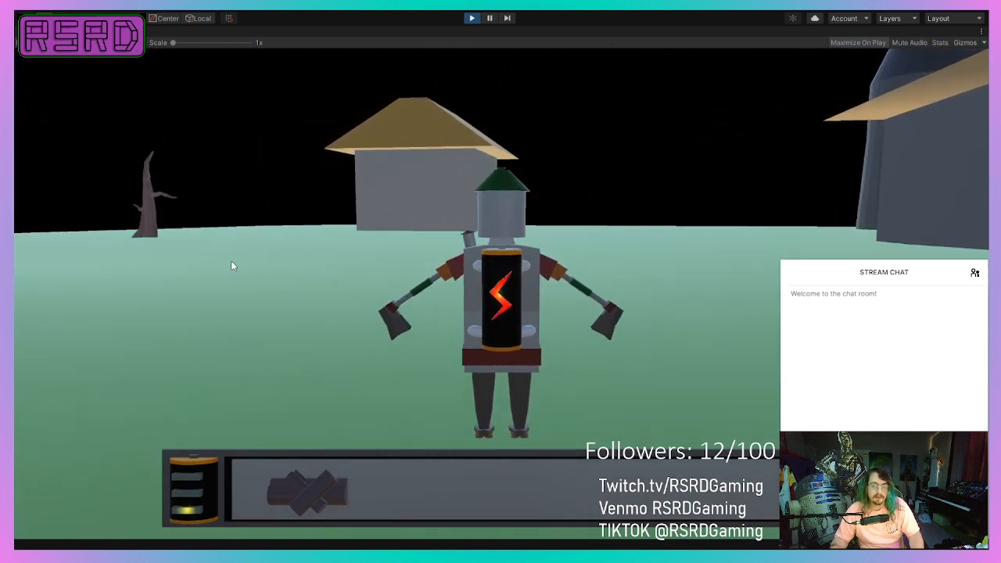
pyautogui.press('d')
pyautogui.press('a')
pyautogui.press('d')
pyautogui.press('w')
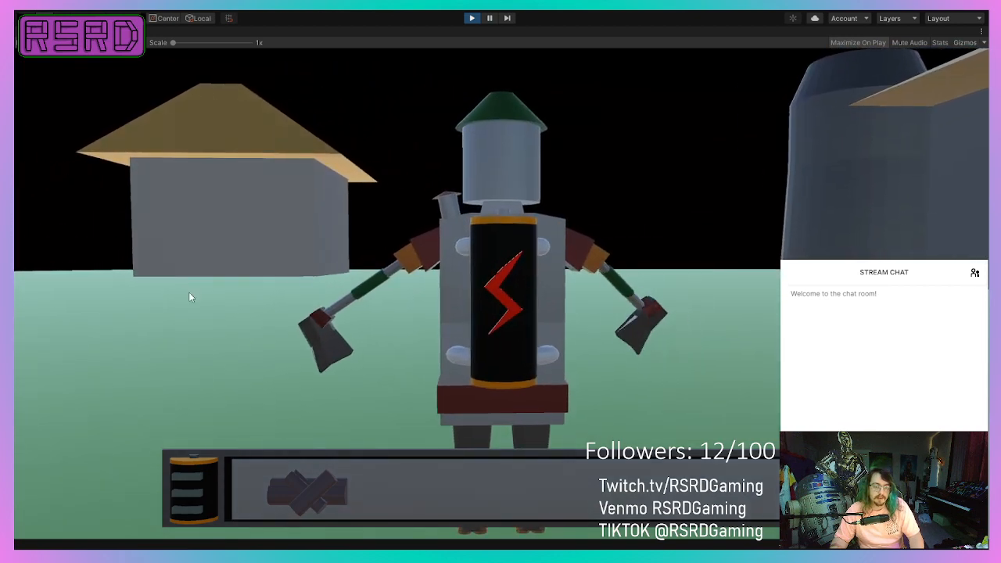
# Test the robot's movement and axe swing with the drained battery near the house, and recharge the battery.
pyautogui.press('a')
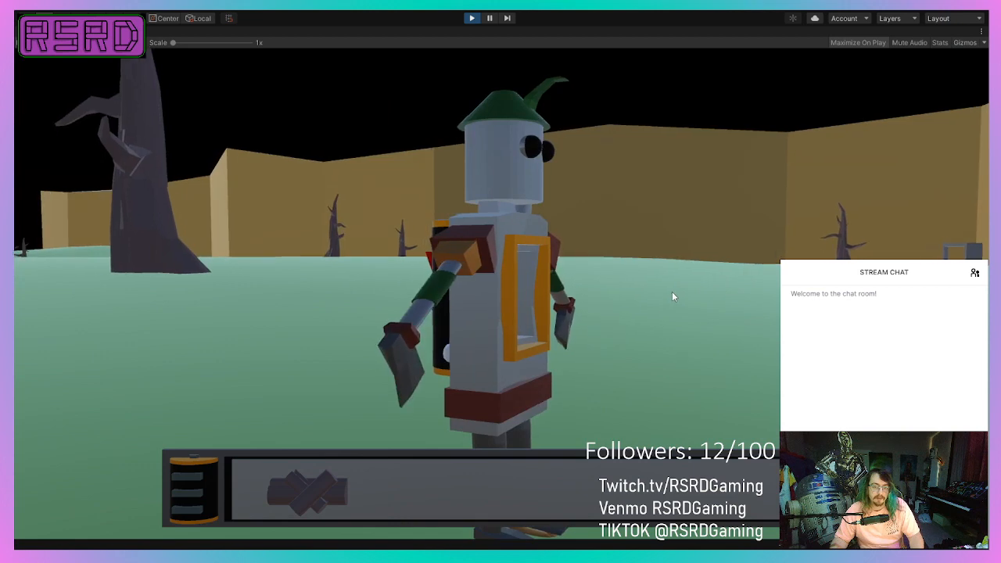
pyautogui.press('w')
pyautogui.click(275, 207)
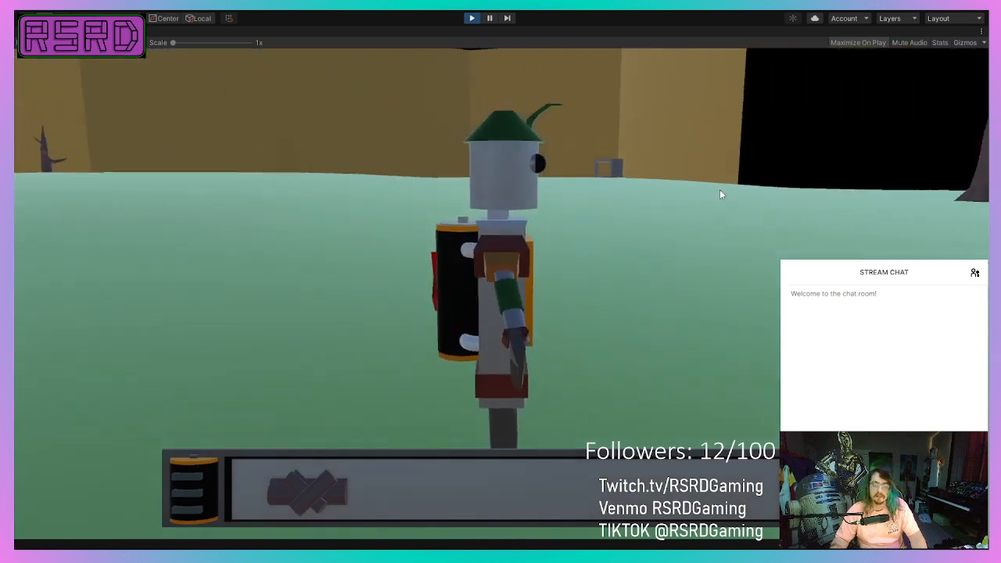
pyautogui.click(501, 150)
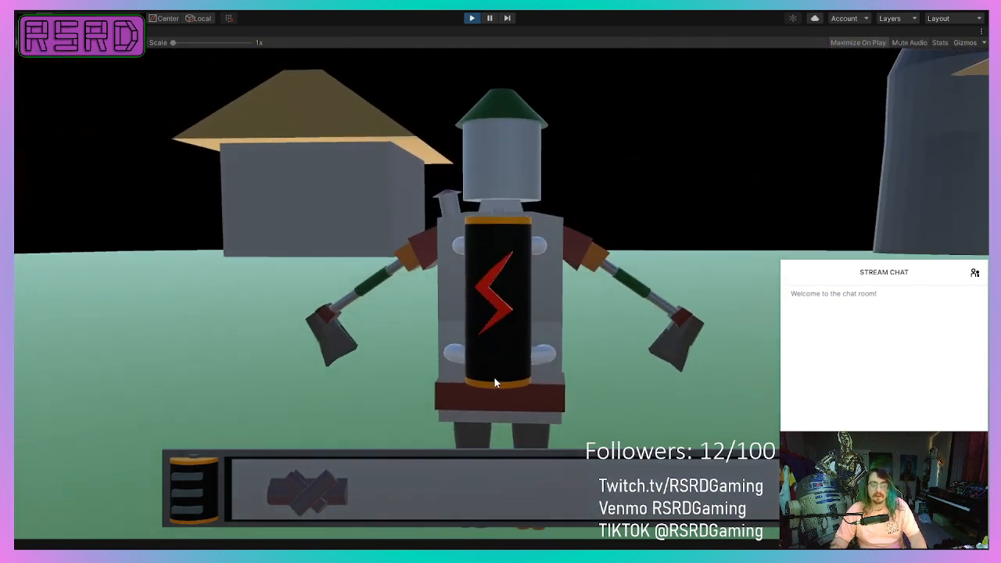
pyautogui.press('e')
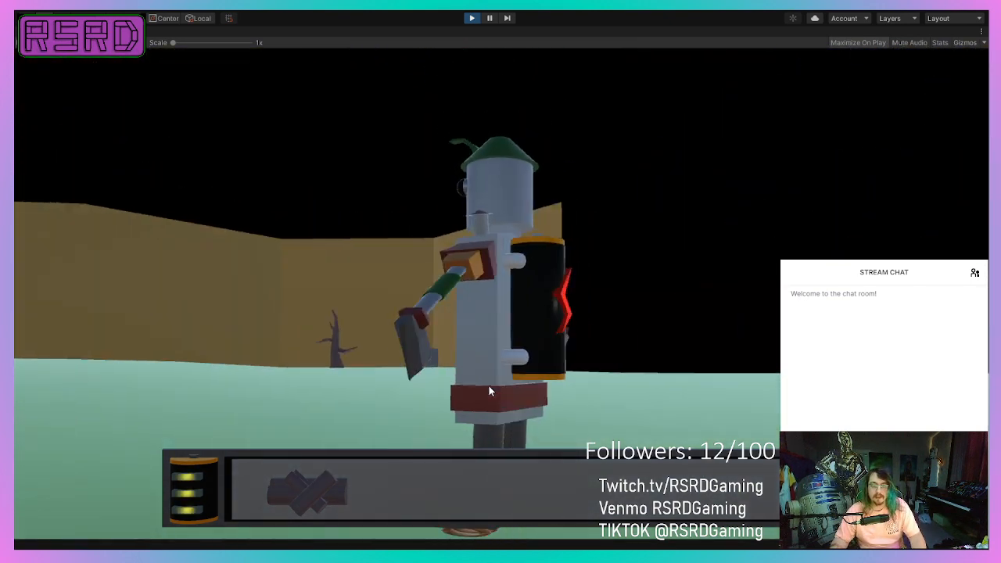
# Walk the recharged robot away from the village into the large dead tree in front of the cliffs.
pyautogui.press('a')
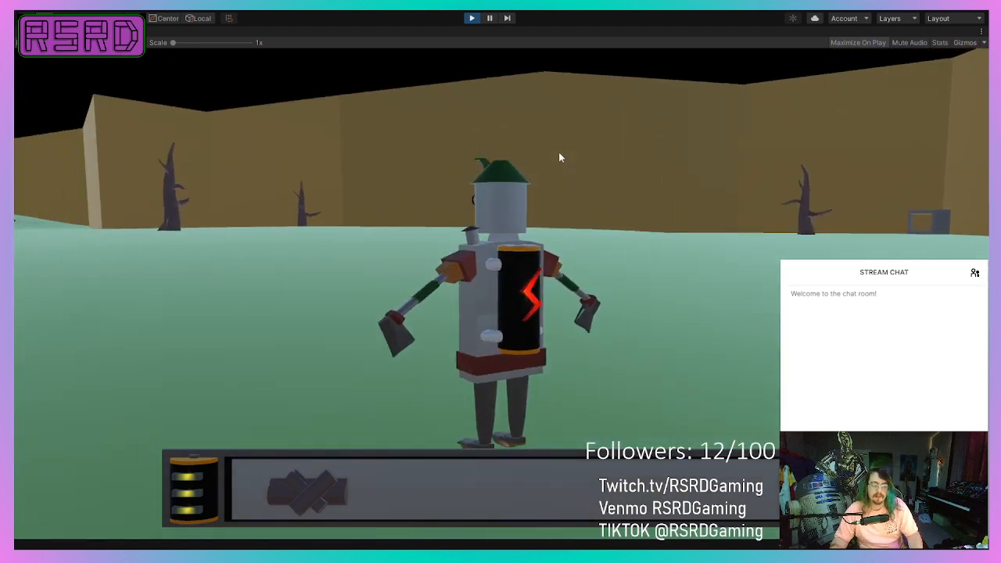
pyautogui.press('a')
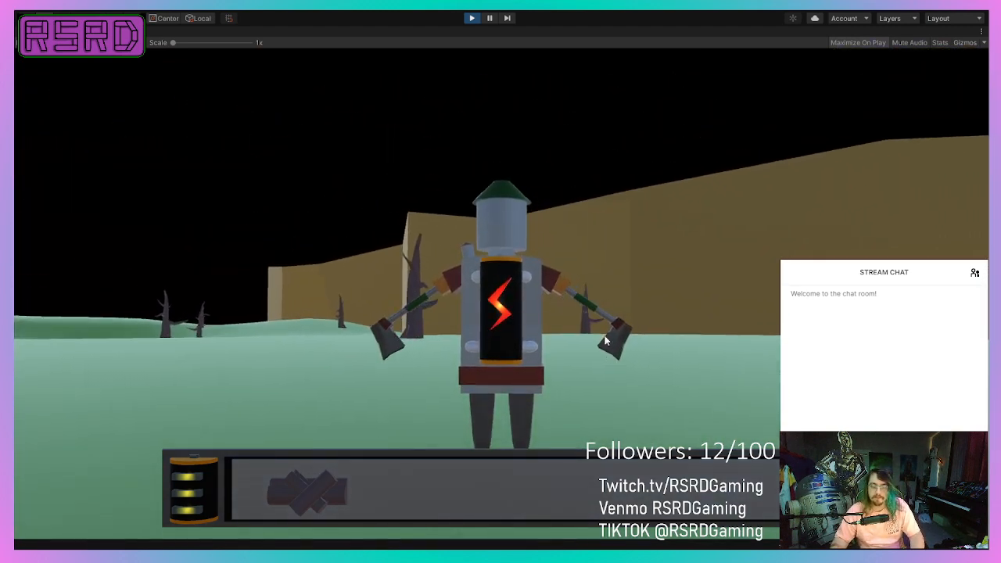
pyautogui.press('w')
pyautogui.press('d')
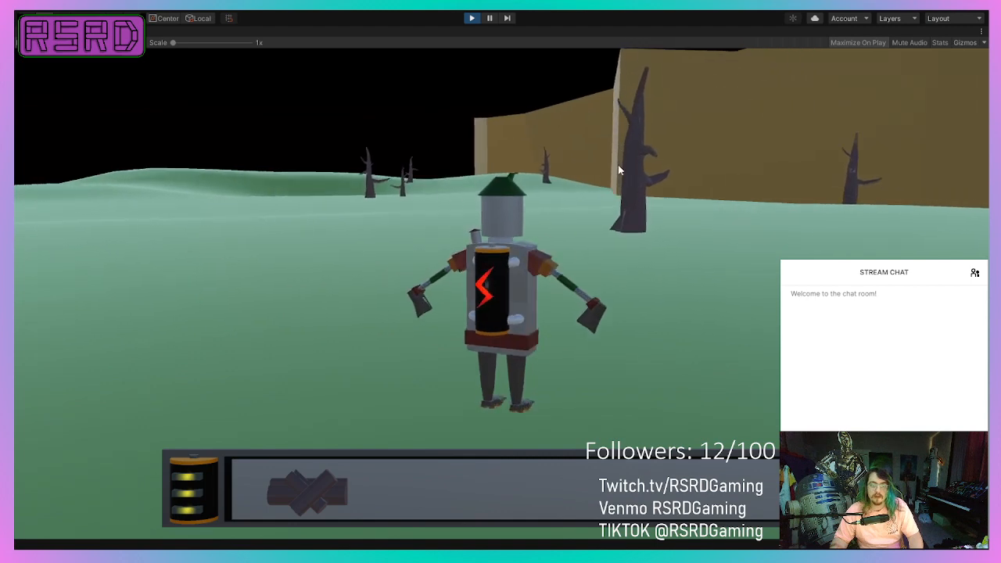
pyautogui.press('a')
pyautogui.press('w')
pyautogui.press('d')
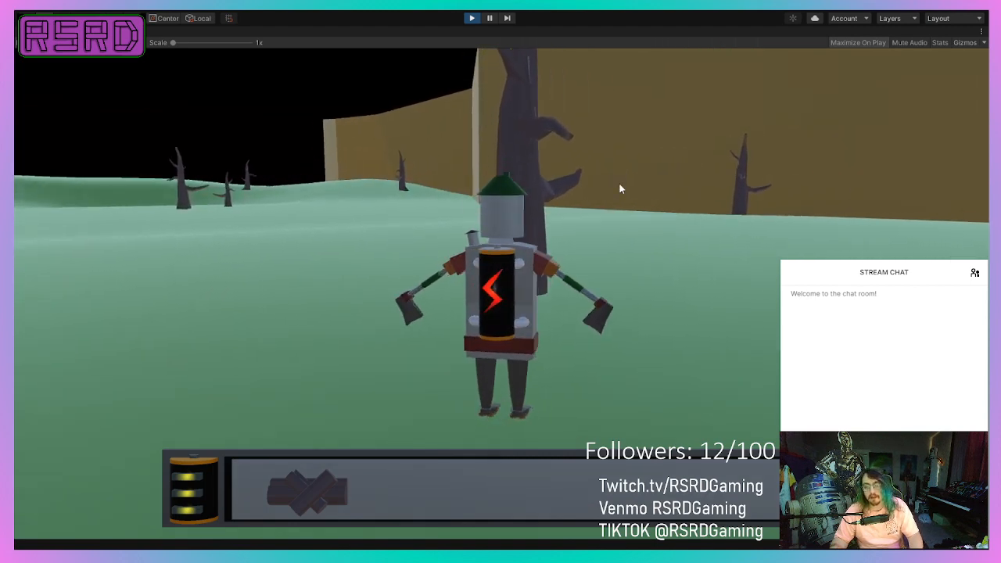
pyautogui.press('a')
# Steer the robot toward the group of dead trees near the hills, walk among them, and end the play-test.
pyautogui.press('a')
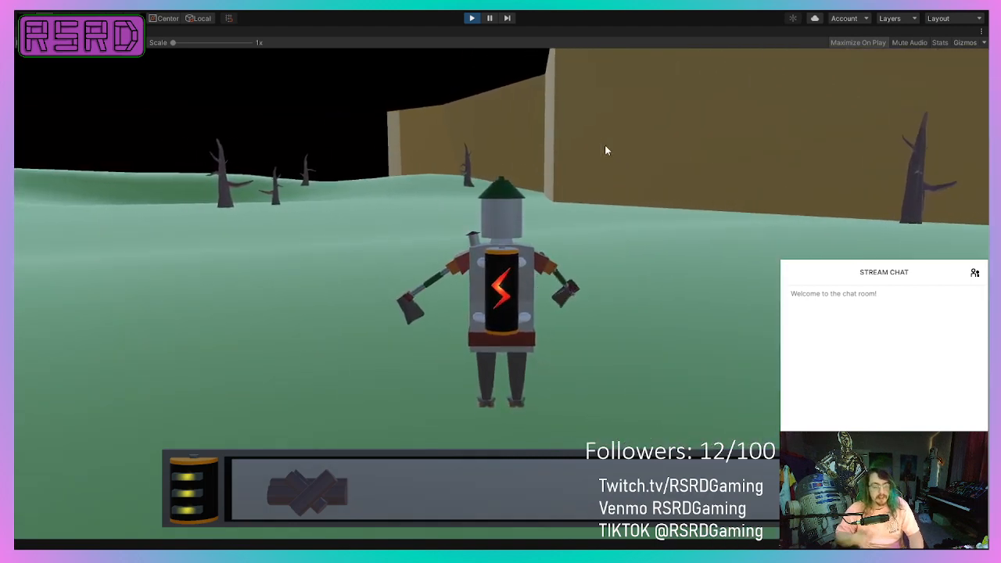
pyautogui.press('a')
pyautogui.press('w')
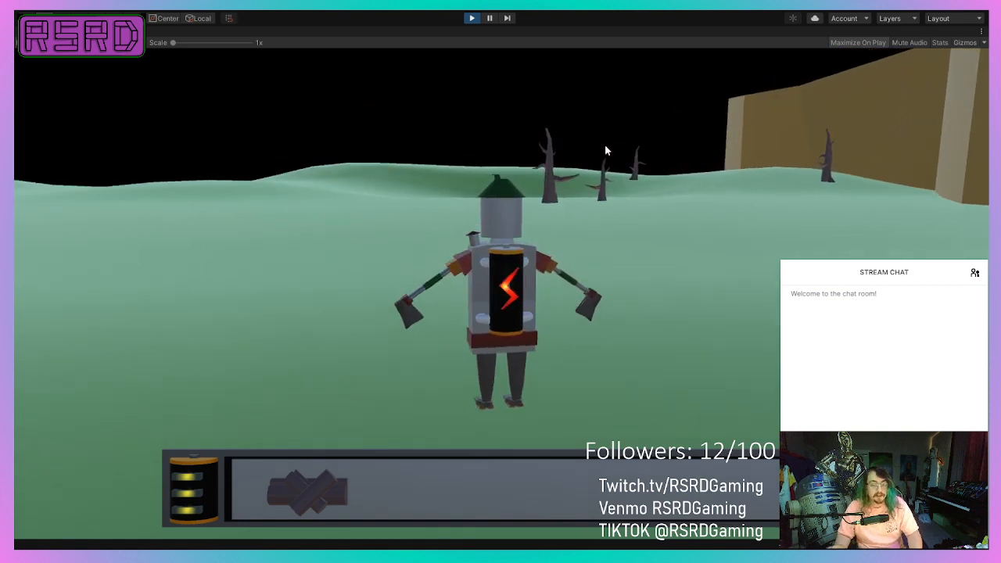
pyautogui.press('d')
pyautogui.press('w')
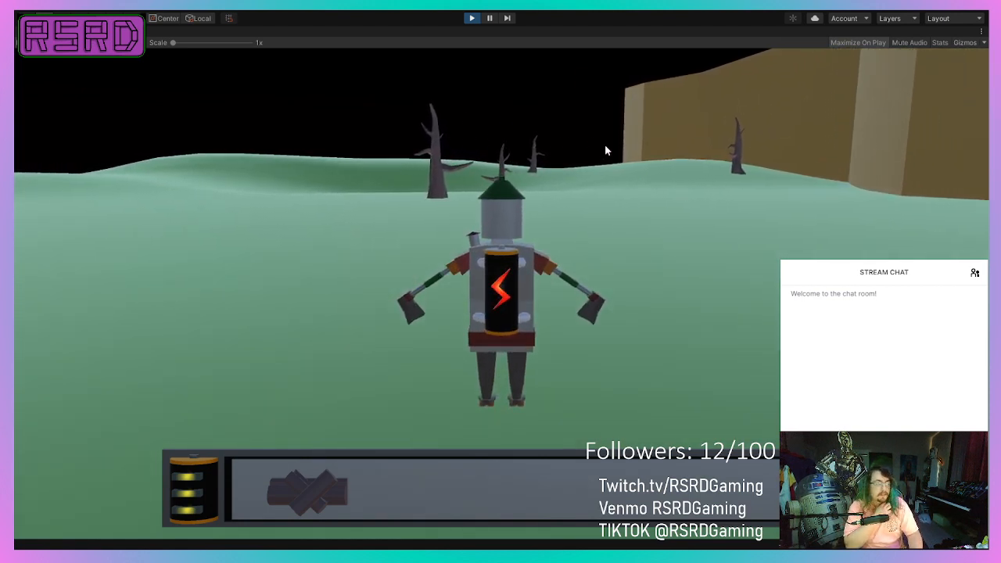
pyautogui.press('a')
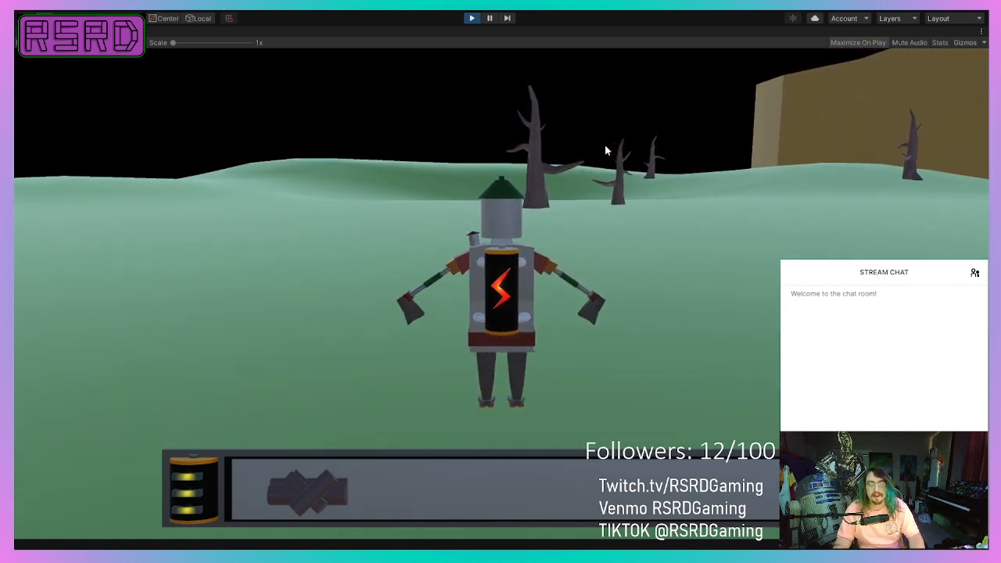
pyautogui.press('d')
pyautogui.press('a')
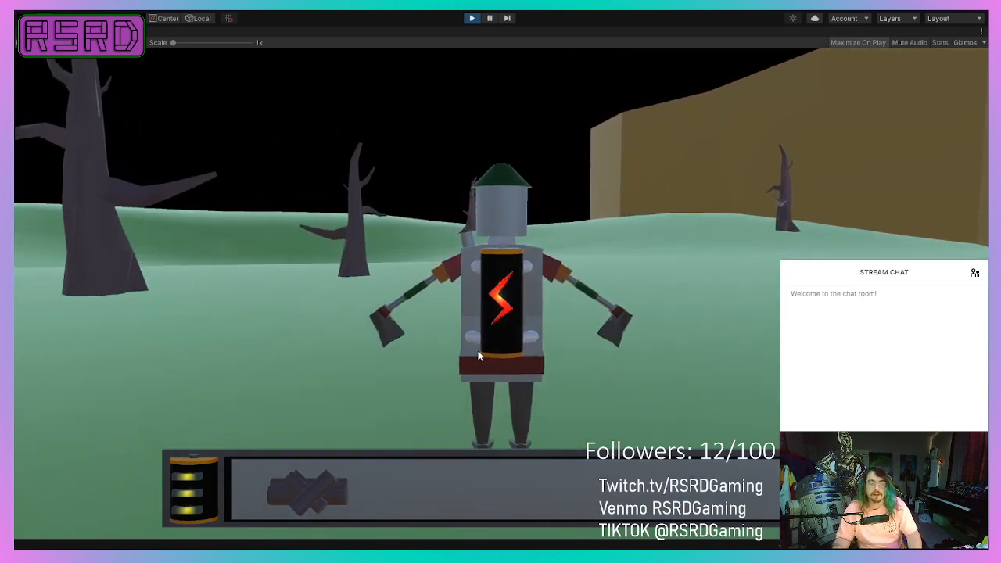
pyautogui.press('a')
pyautogui.press('w')
pyautogui.press('d')
pyautogui.press('a')
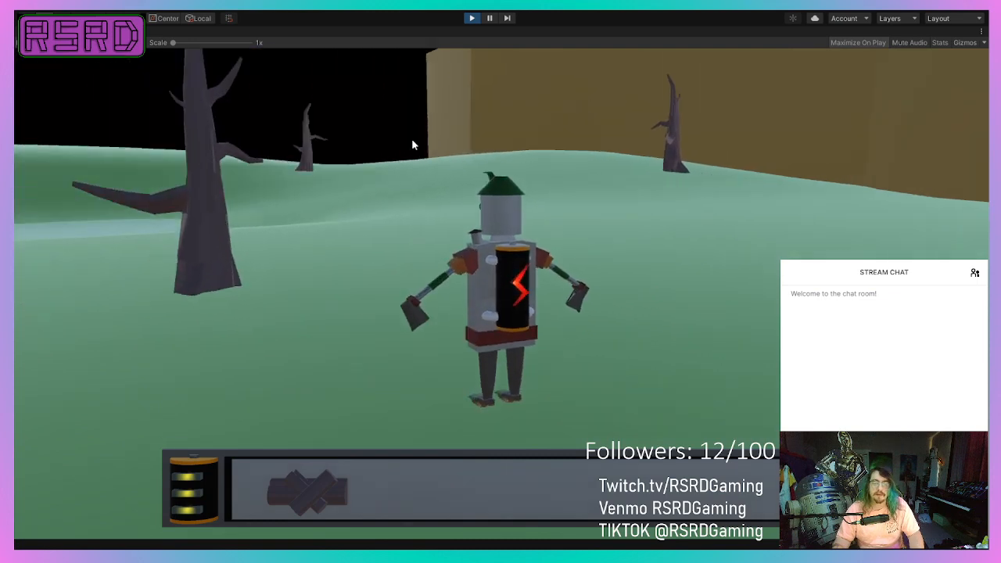
pyautogui.press('d')
pyautogui.press('s')
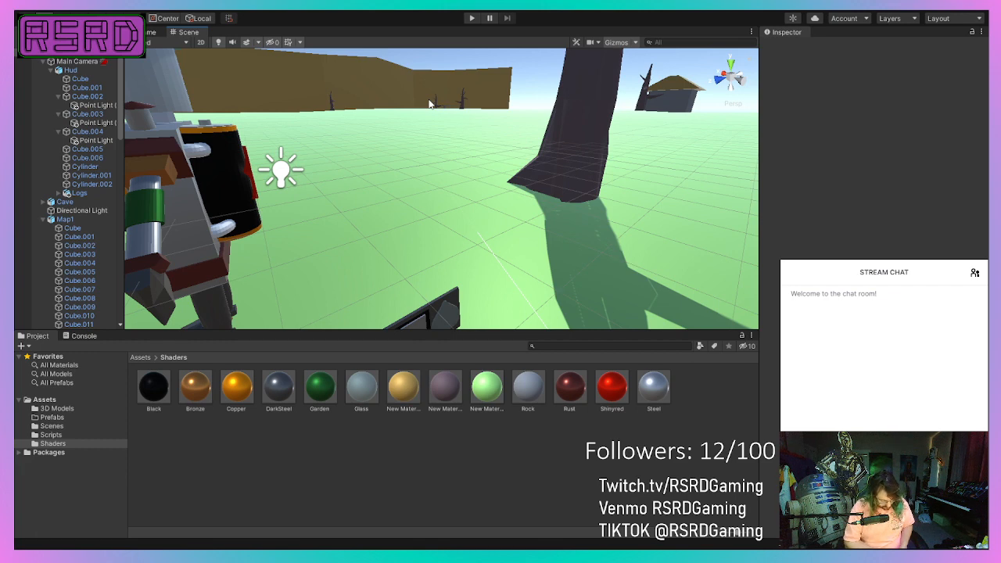
# Run the game again, walk the robot into the large dead tree with an axe swing, and stop play mode.
pyautogui.click(470, 22)
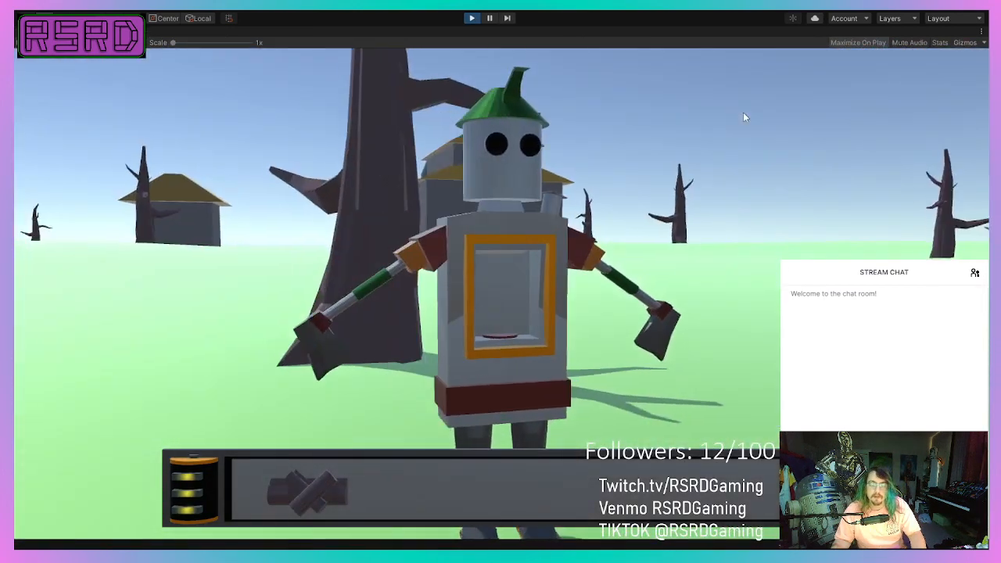
pyautogui.press('w')
pyautogui.click(741, 114)
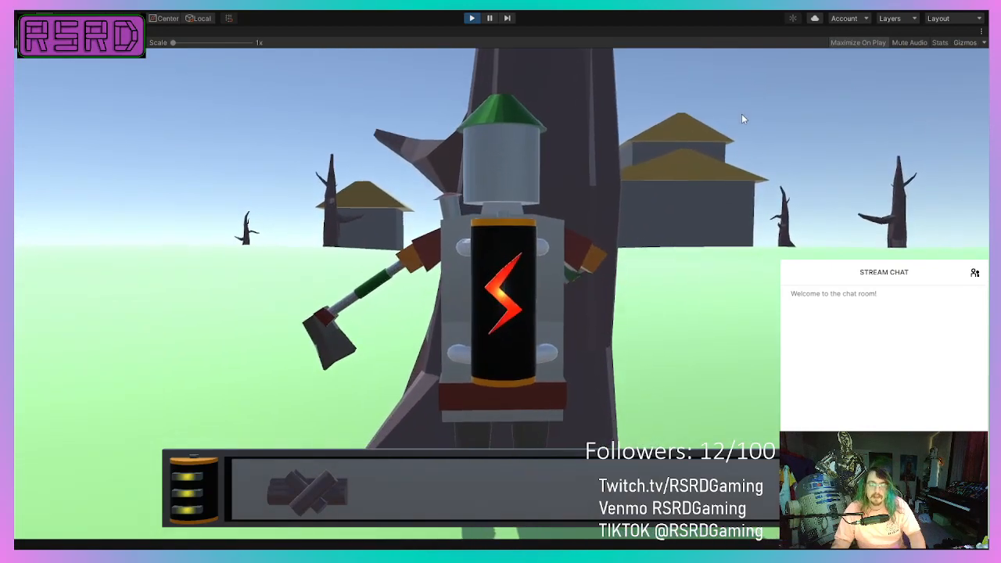
pyautogui.press('a')
pyautogui.press('w')
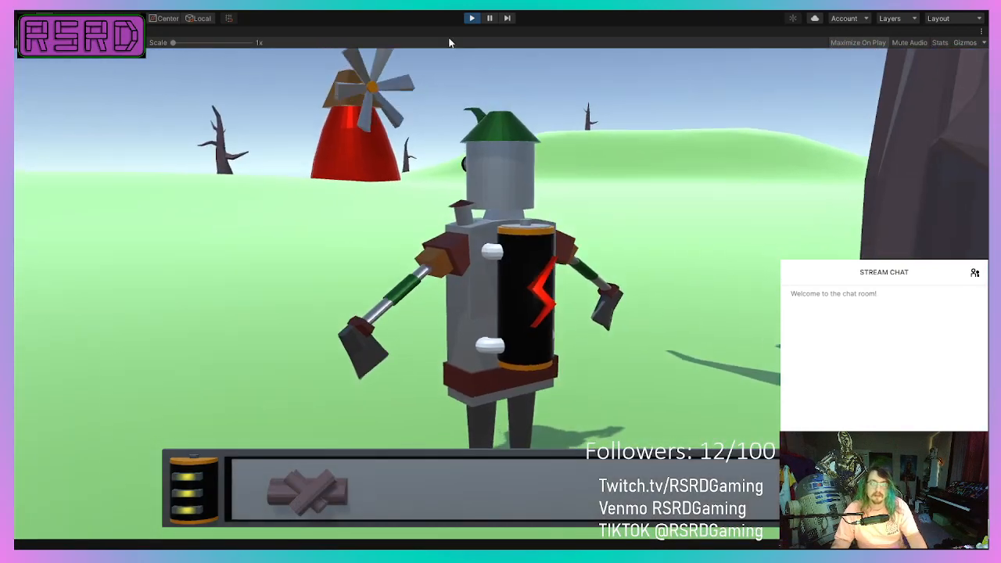
pyautogui.click(471, 18)
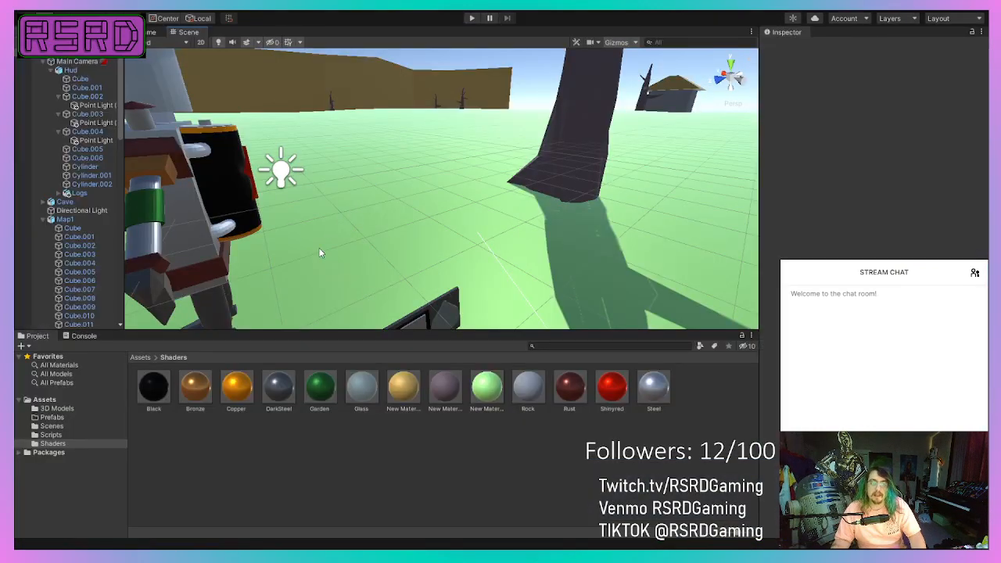
# Select the large dead tree beside the robot in the scene and frame it in the view.
pyautogui.scroll(-8, 506, 133)
pyautogui.moveTo(508, 159); pyautogui.dragTo(337, 239, button='middle')
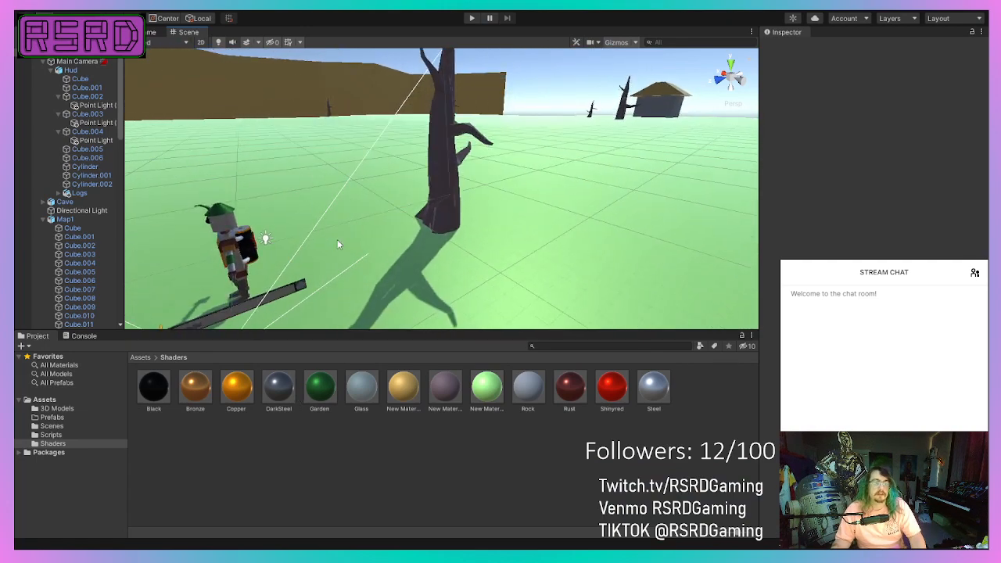
pyautogui.scroll(3, 447, 144)
pyautogui.click(446, 145)
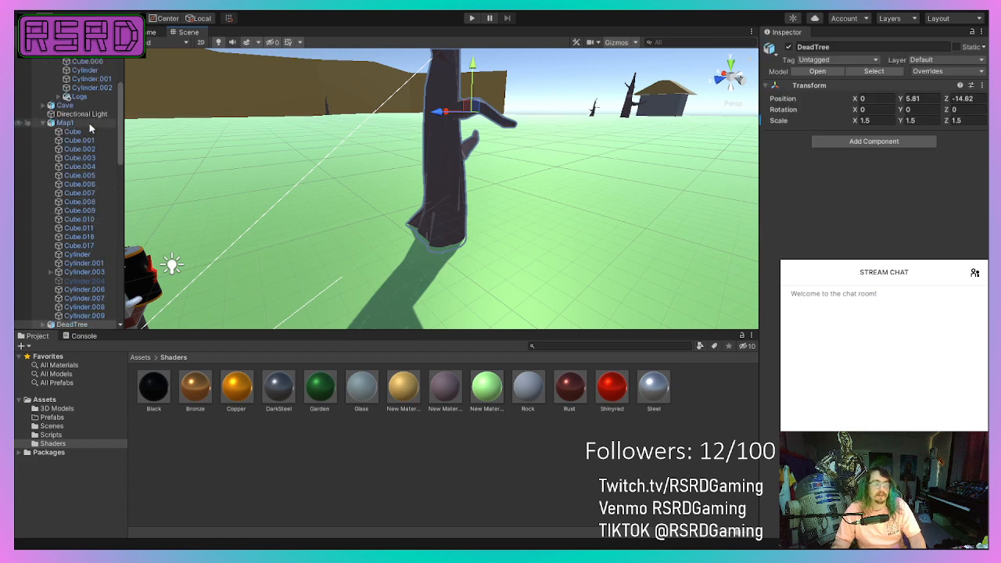
pyautogui.press('f')
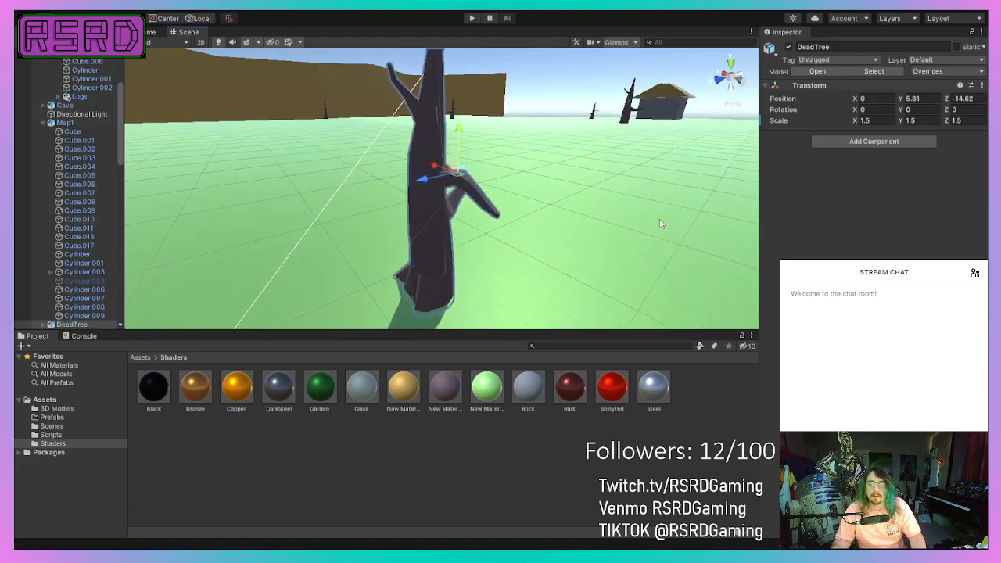
pyautogui.scroll(3, 84, 118)
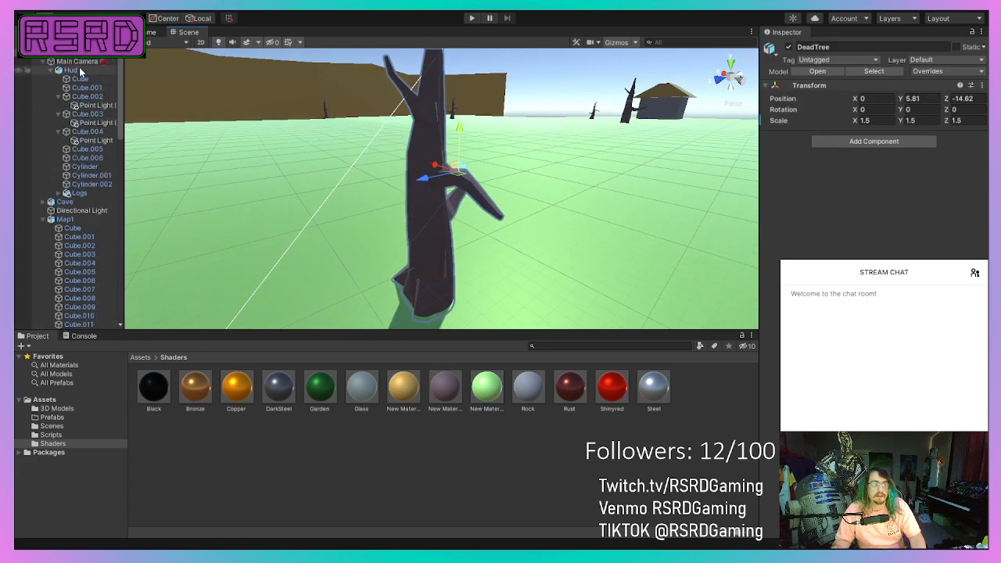
# Add a Capsule Collider to the selected dead tree with height 12.86 and radius 1.87.
pyautogui.scroll(-10, 69, 193)
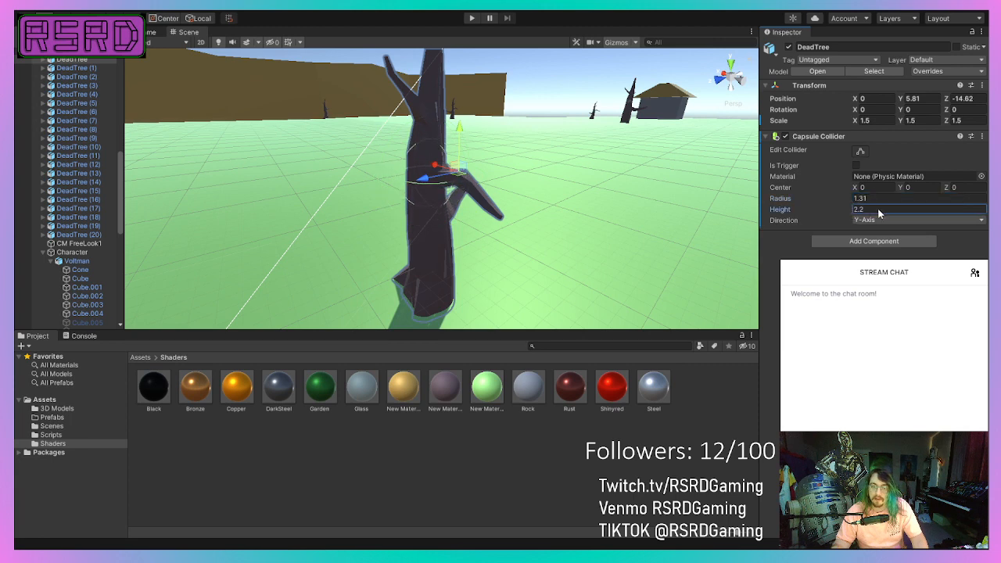
pyautogui.moveTo(944, 208); pyautogui.dragTo(966, 215)
pyautogui.moveTo(850, 211); pyautogui.dragTo(926, 206)
pyautogui.moveTo(575, 218); pyautogui.dragTo(281, 129, button='right')
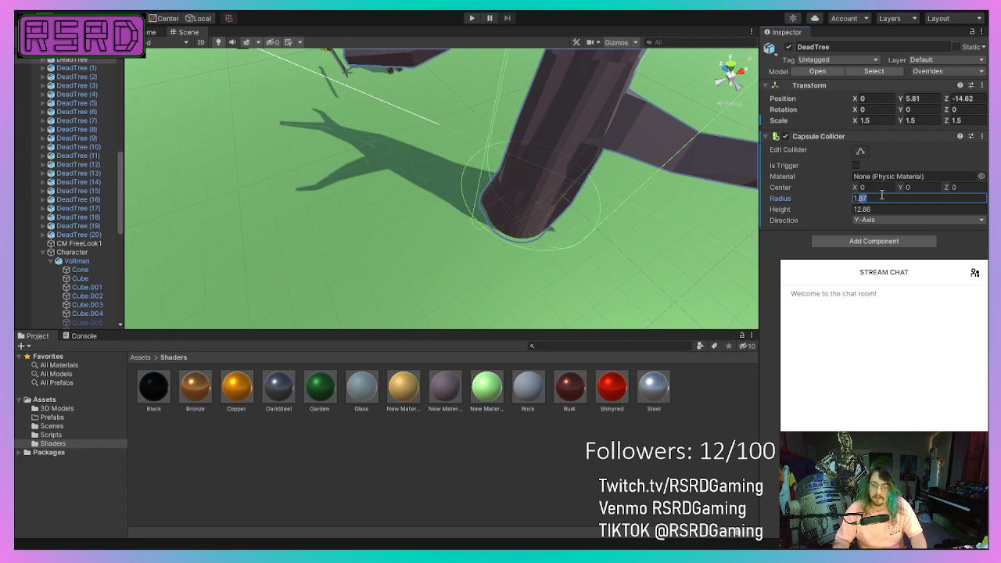
# Try capsule collider radii of 1.6 and 1.4, settle on 1.2, and check the fit around the trunk.
pyautogui.write('1.6')
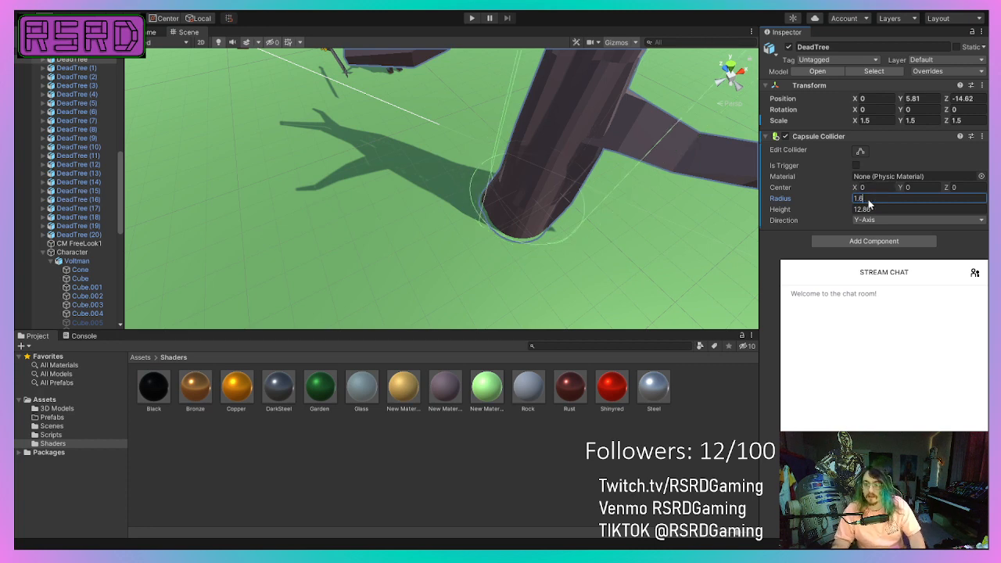
pyautogui.write('1.4')
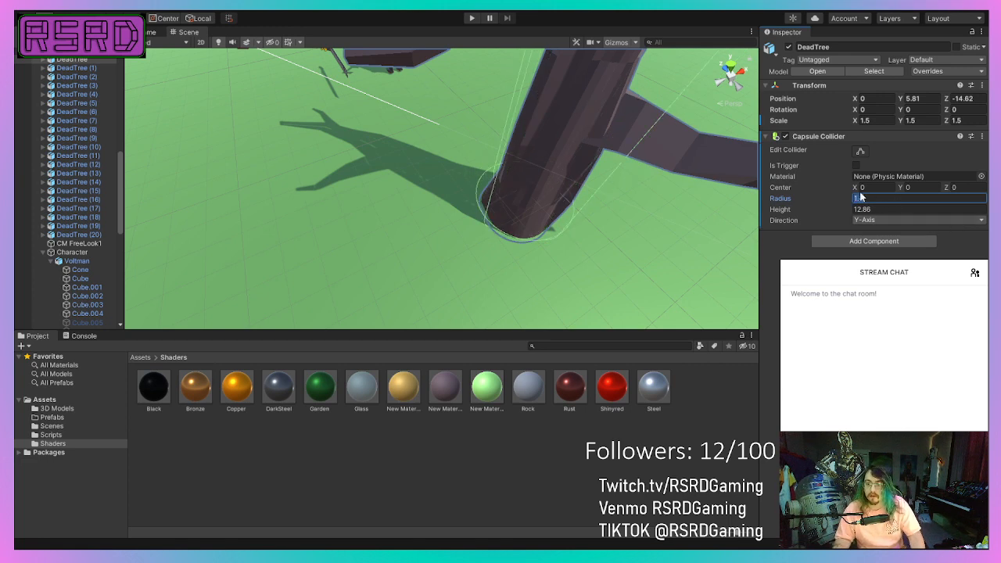
pyautogui.write('1.2')
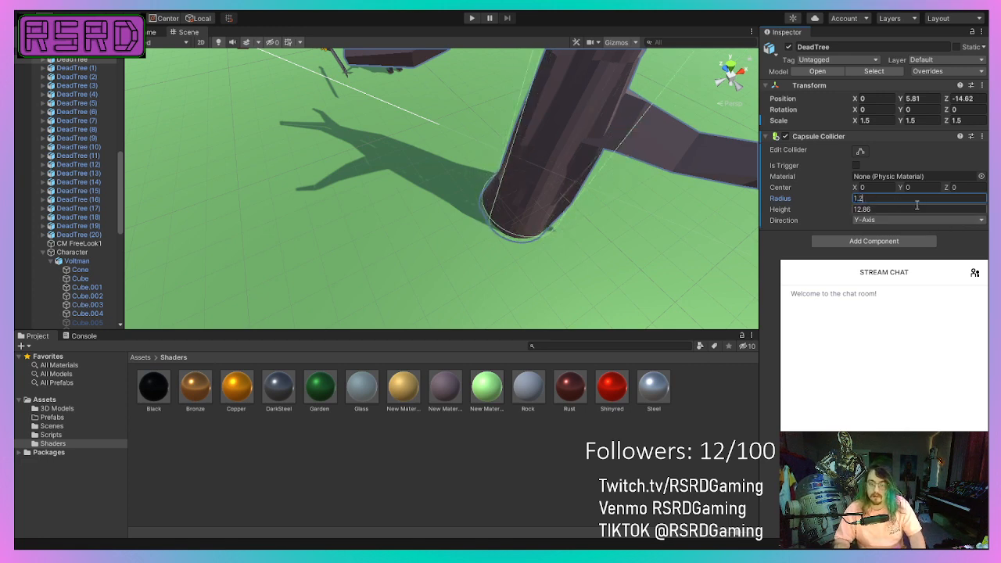
pyautogui.moveTo(342, 298); pyautogui.dragTo(308, 308, button='middle')
pyautogui.moveTo(334, 138); pyautogui.dragTo(581, 101, button='right')
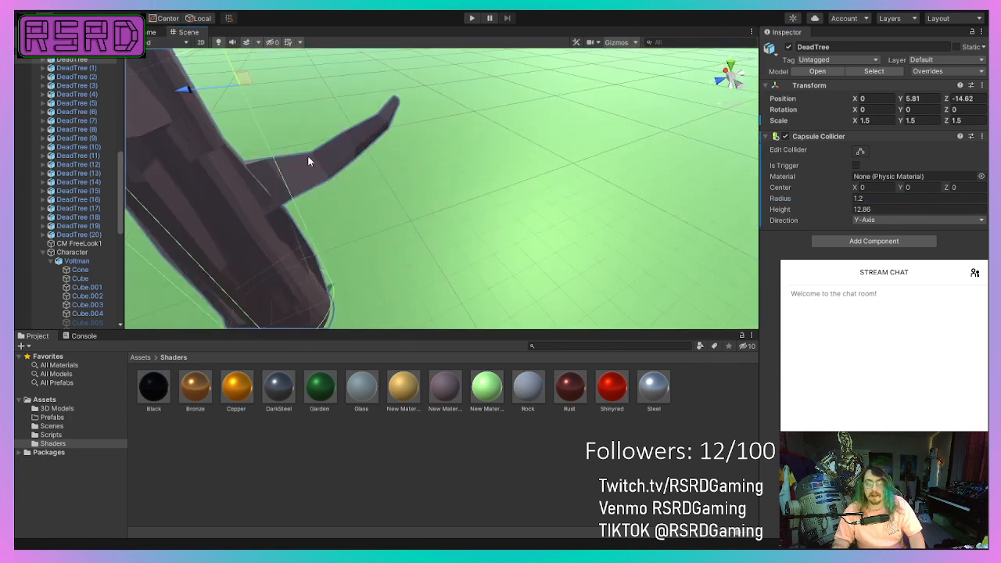
# Check the capsule collider's fit around the large dead tree's trunk and turn on its Is Trigger option.
pyautogui.moveTo(307, 156); pyautogui.dragTo(350, 147, button='middle')
pyautogui.keyDown('alt'); pyautogui.moveTo(350, 147); pyautogui.dragTo(375, 285, button='right'); pyautogui.keyUp('alt')
pyautogui.scroll(-5, 319, 283)
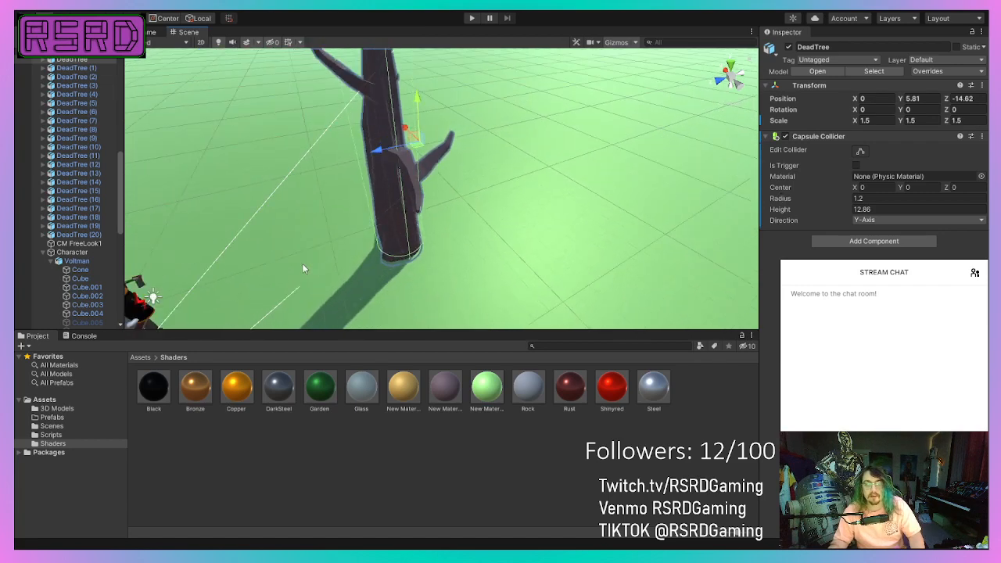
pyautogui.moveTo(284, 269); pyautogui.dragTo(377, 304, button='middle')
pyautogui.press('f')
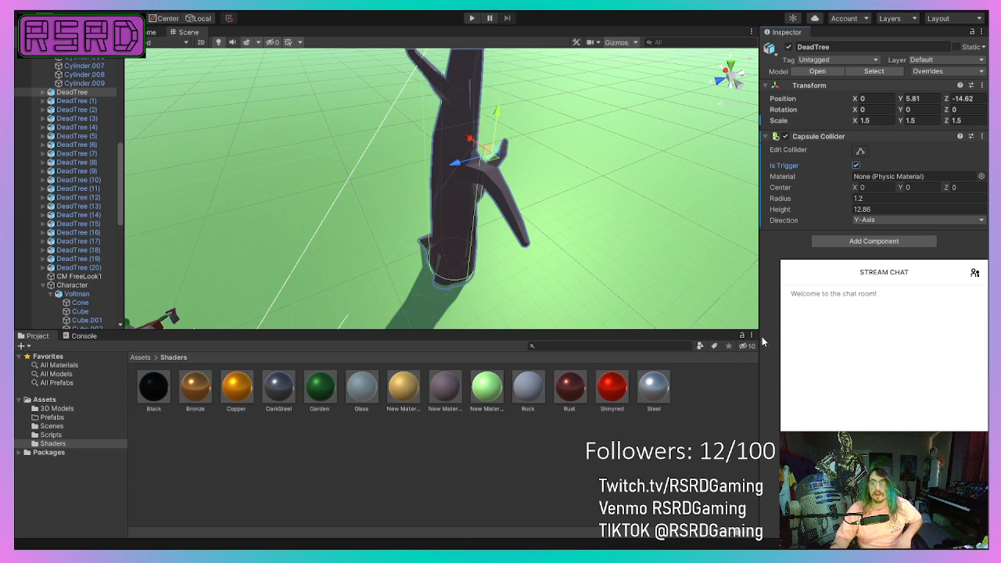
# Check the project's tag list and assign the "tree" tag to the large dead tree.
pyautogui.click(835, 153)
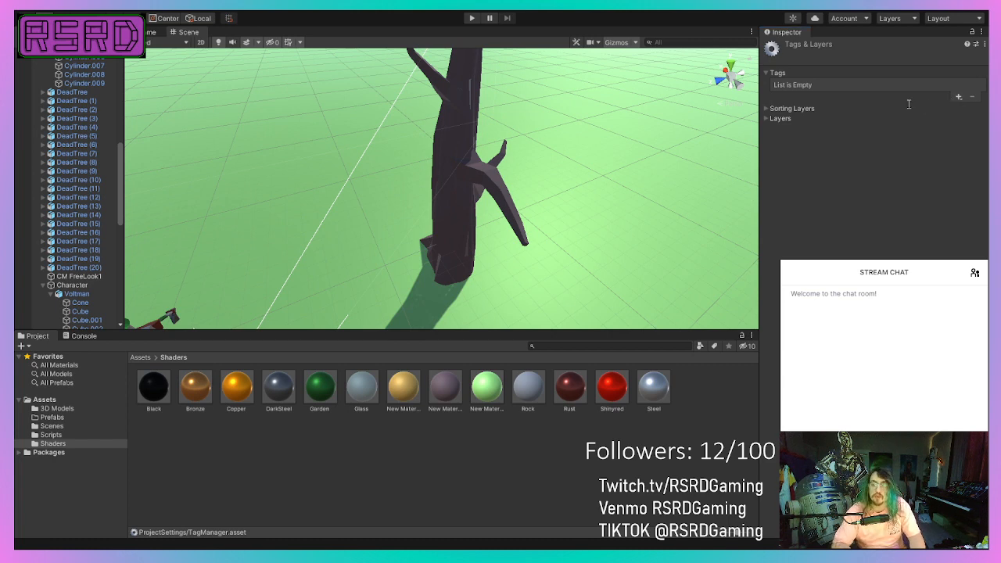
pyautogui.click(767, 72)
pyautogui.click(454, 200)
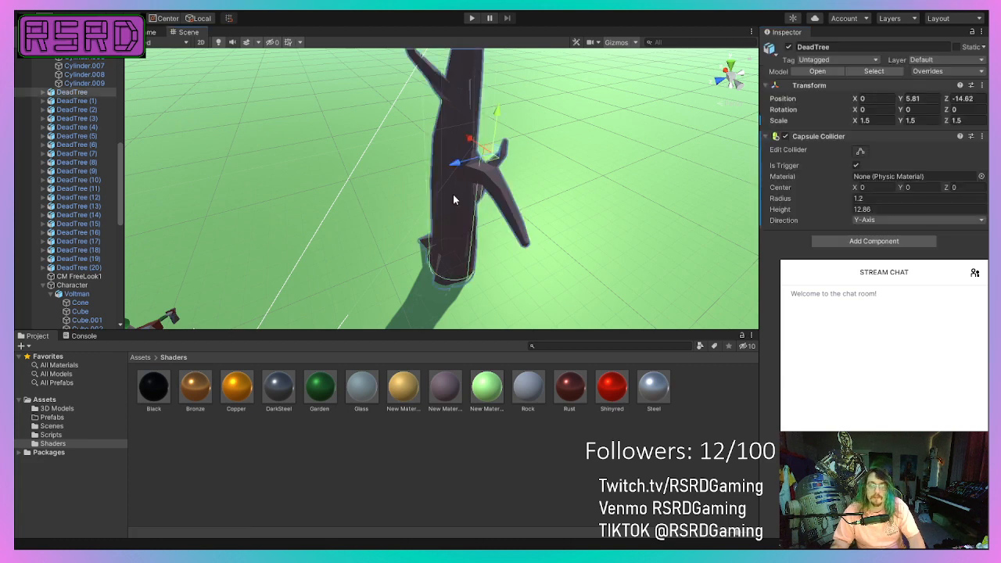
pyautogui.click(859, 60)
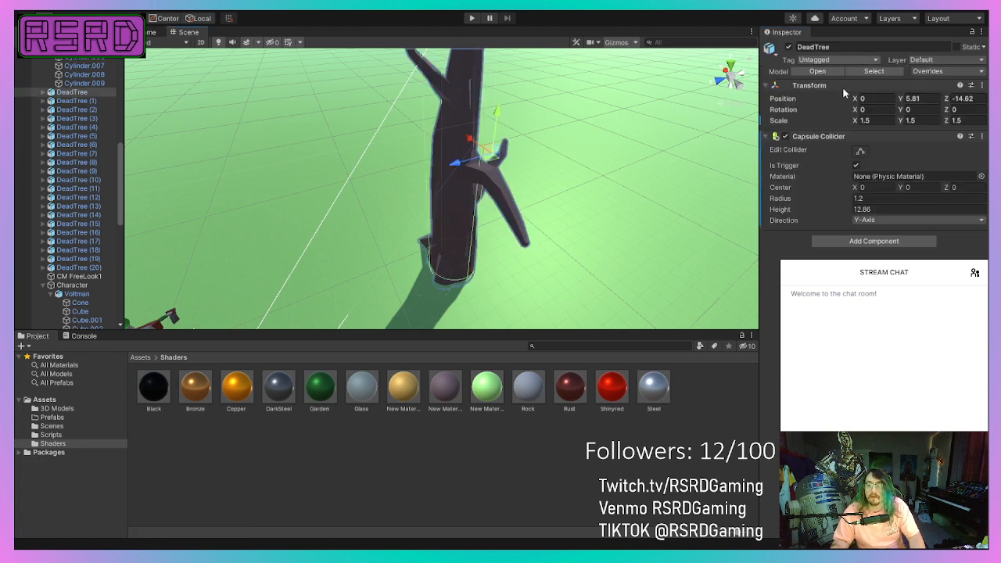
pyautogui.click(831, 157)
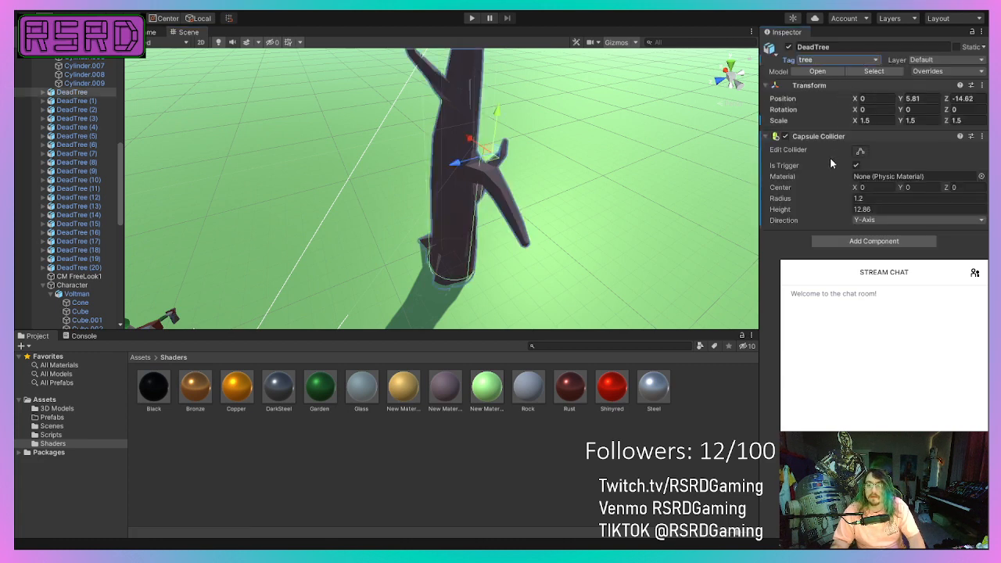
# Select all dead trees from DeadTree to DeadTree (20) and assign them the "tree" tag.
pyautogui.keyDown('ctrl'); pyautogui.click(76, 101); pyautogui.keyUp('ctrl')
pyautogui.keyDown('ctrl'); pyautogui.click(88, 119); pyautogui.keyUp('ctrl')
pyautogui.keyDown('ctrl'); pyautogui.click(76, 109); pyautogui.keyUp('ctrl')
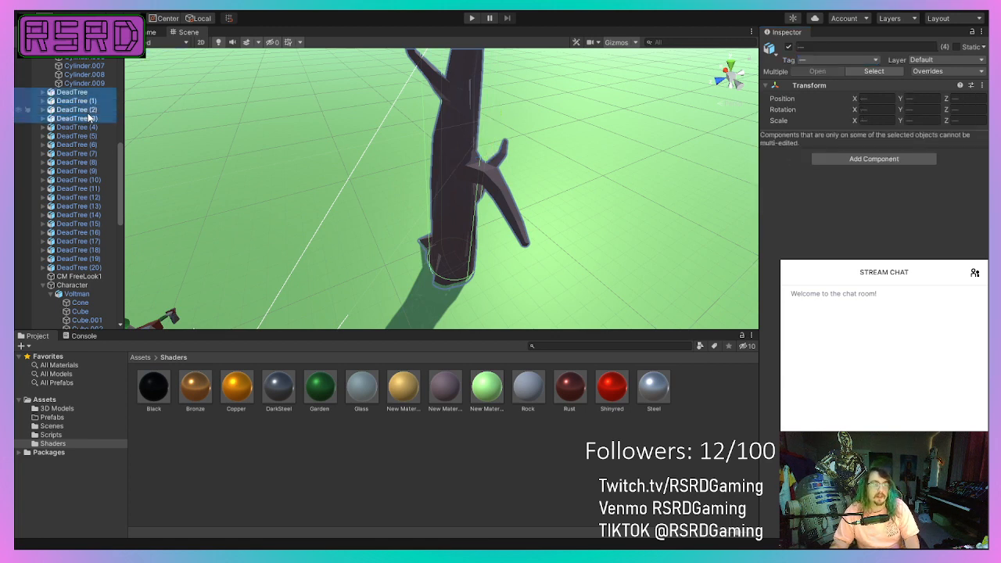
pyautogui.keyDown('ctrl'); pyautogui.click(78, 127); pyautogui.keyUp('ctrl')
pyautogui.keyDown('ctrl'); pyautogui.click(78, 136); pyautogui.keyUp('ctrl')
pyautogui.keyDown('ctrl'); pyautogui.click(86, 154); pyautogui.keyUp('ctrl')
pyautogui.keyDown('ctrl'); pyautogui.click(78, 145); pyautogui.keyUp('ctrl')
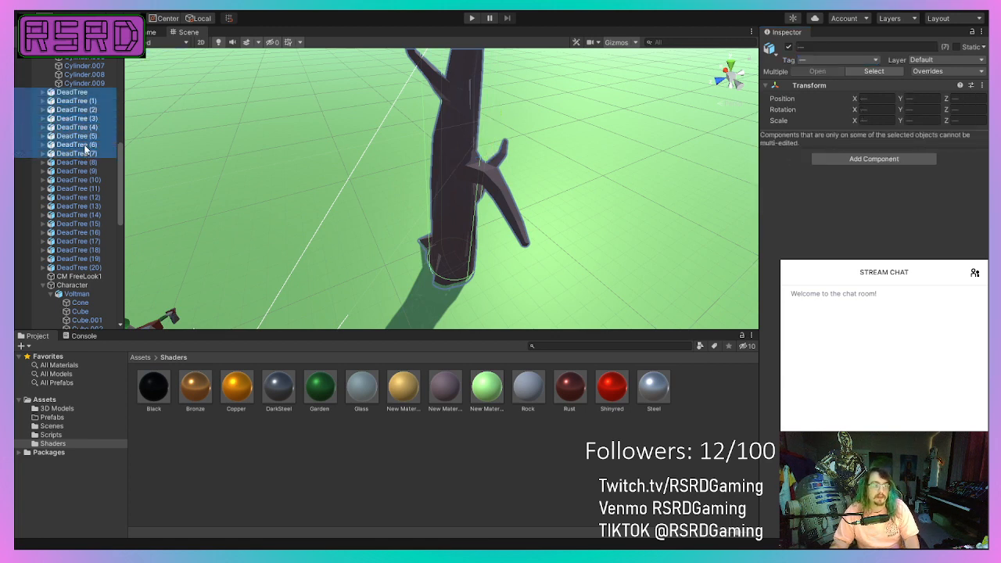
pyautogui.keyDown('ctrl'); pyautogui.click(78, 161); pyautogui.keyUp('ctrl')
pyautogui.keyDown('ctrl'); pyautogui.click(78, 171); pyautogui.keyUp('ctrl')
pyautogui.keyDown('ctrl'); pyautogui.click(83, 181); pyautogui.keyUp('ctrl')
pyautogui.keyDown('ctrl'); pyautogui.click(78, 188); pyautogui.keyUp('ctrl')
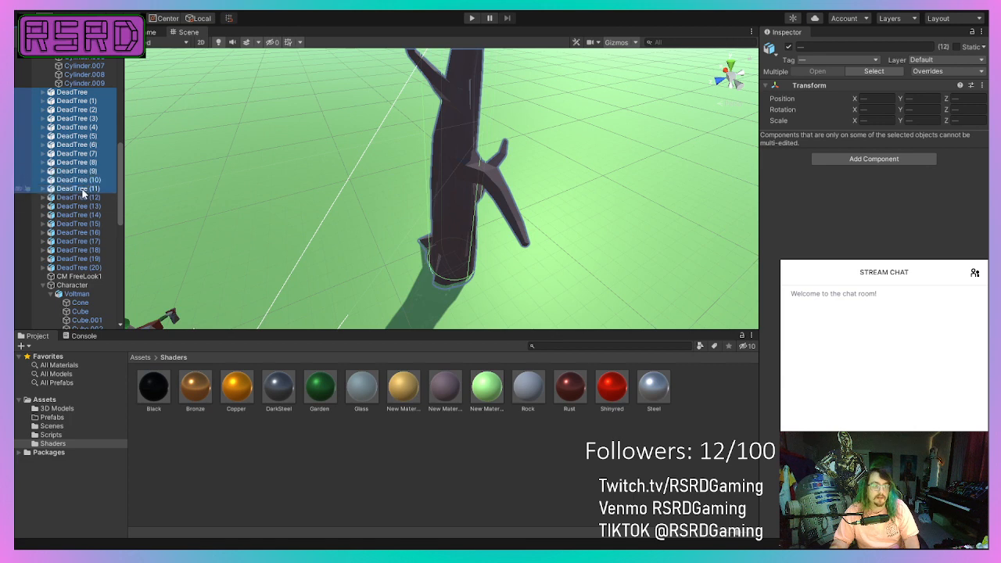
pyautogui.keyDown('ctrl'); pyautogui.click(78, 197); pyautogui.keyUp('ctrl')
pyautogui.press('f')
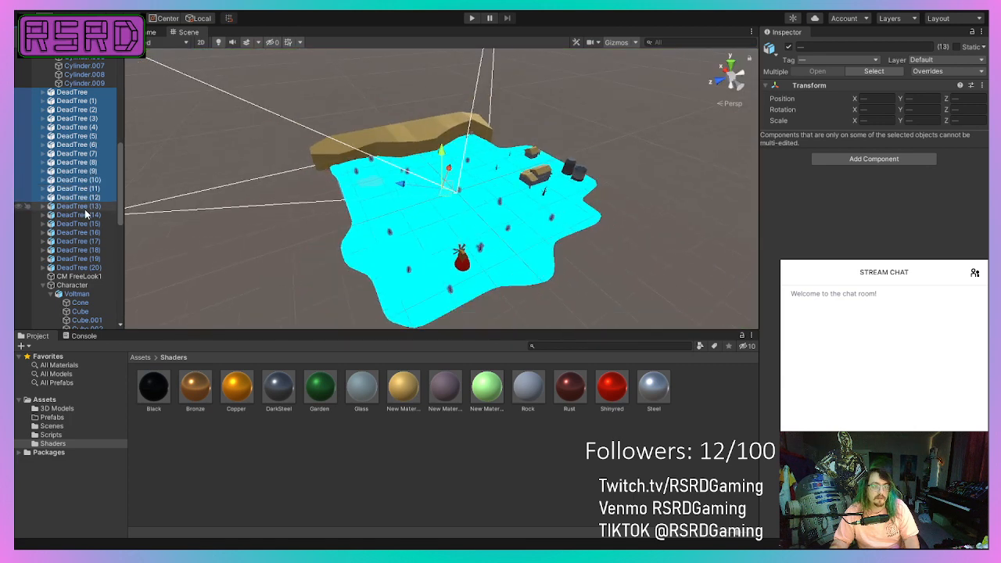
pyautogui.keyDown('ctrl'); pyautogui.click(84, 222); pyautogui.keyUp('ctrl')
pyautogui.keyDown('ctrl'); pyautogui.click(84, 208); pyautogui.keyUp('ctrl')
pyautogui.keyDown('ctrl'); pyautogui.click(83, 215); pyautogui.keyUp('ctrl')
pyautogui.keyDown('ctrl'); pyautogui.click(83, 233); pyautogui.keyUp('ctrl')
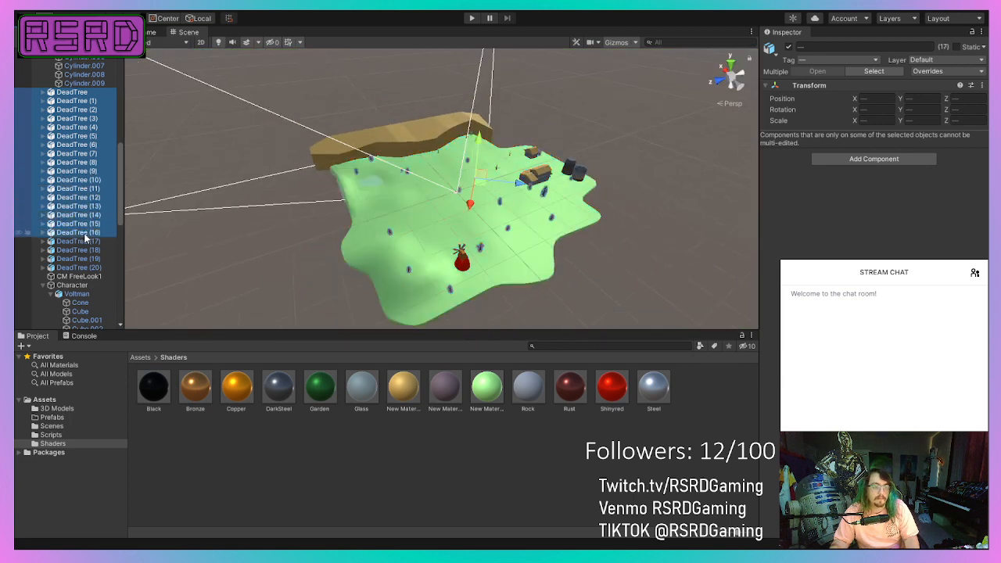
pyautogui.keyDown('ctrl'); pyautogui.click(83, 241); pyautogui.keyUp('ctrl')
pyautogui.keyDown('ctrl'); pyautogui.click(83, 249); pyautogui.keyUp('ctrl')
pyautogui.keyDown('ctrl'); pyautogui.click(83, 258); pyautogui.keyUp('ctrl')
pyautogui.keyDown('ctrl'); pyautogui.click(83, 267); pyautogui.keyUp('ctrl')
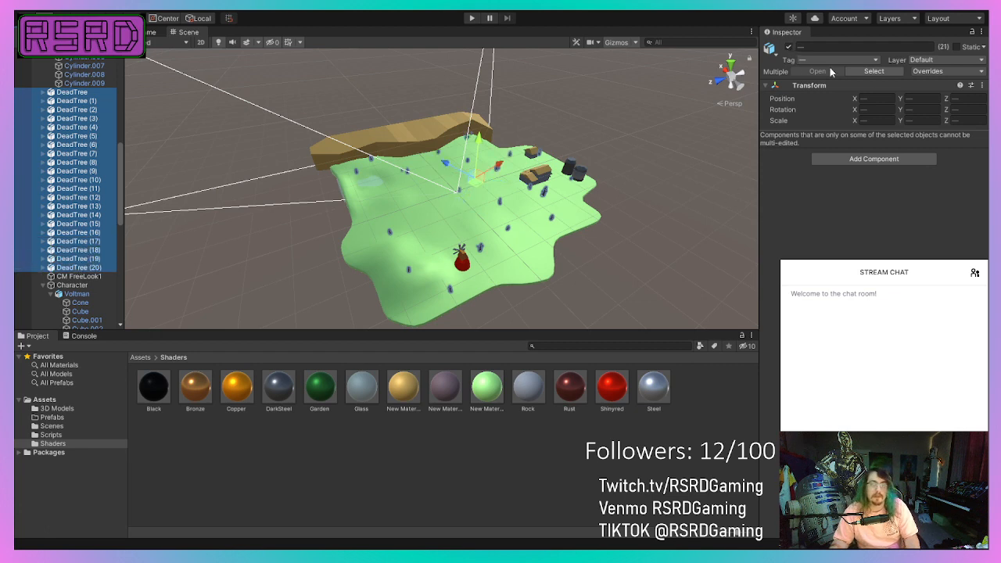
pyautogui.click(825, 155)
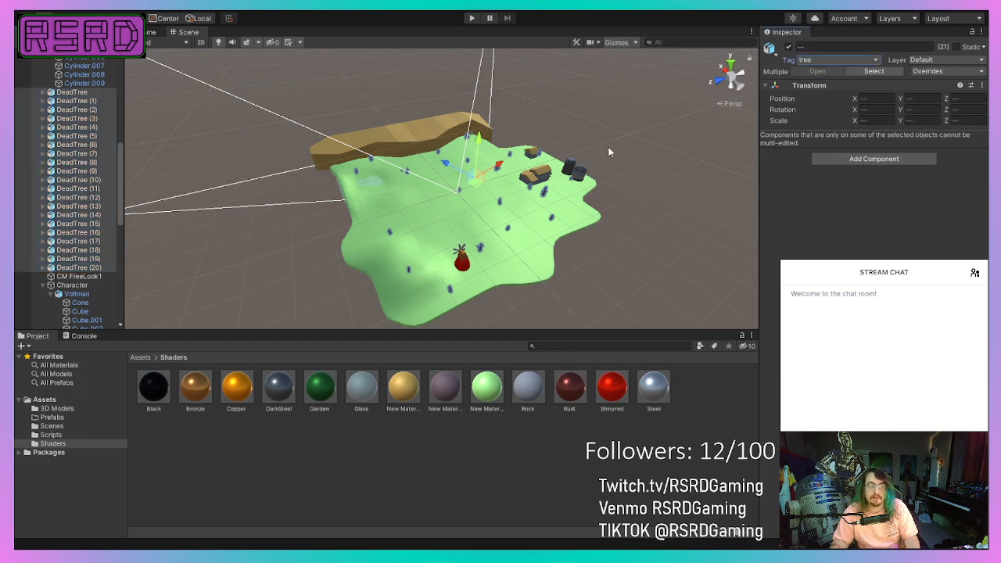
# Set the capsule collider height of the large DeadTree beside the robot to 12.5.
pyautogui.scroll(5, 362, 208)
pyautogui.scroll(1, 360, 206)
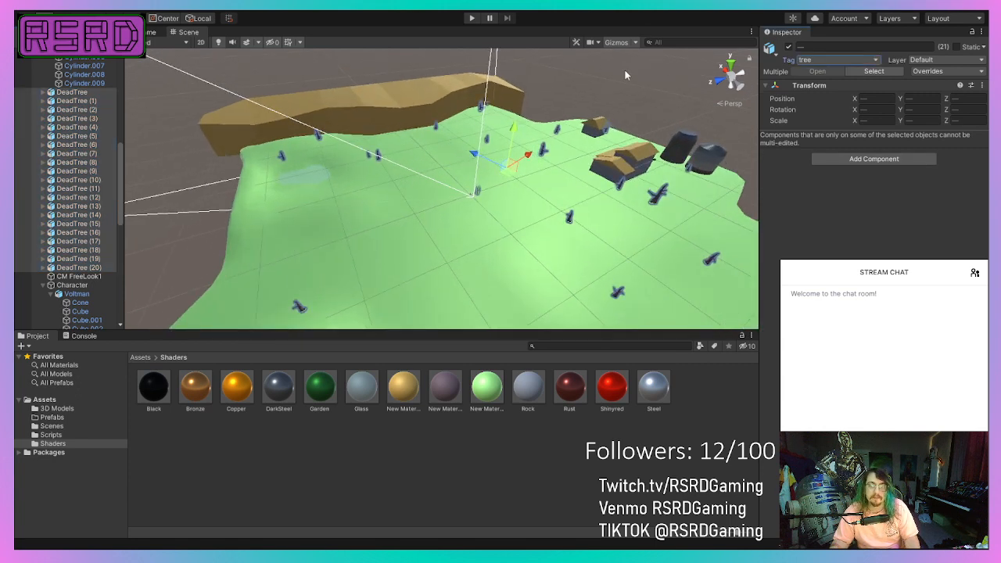
pyautogui.click(627, 70)
pyautogui.moveTo(424, 227); pyautogui.dragTo(253, 259, button='middle')
pyautogui.scroll(6, 253, 258)
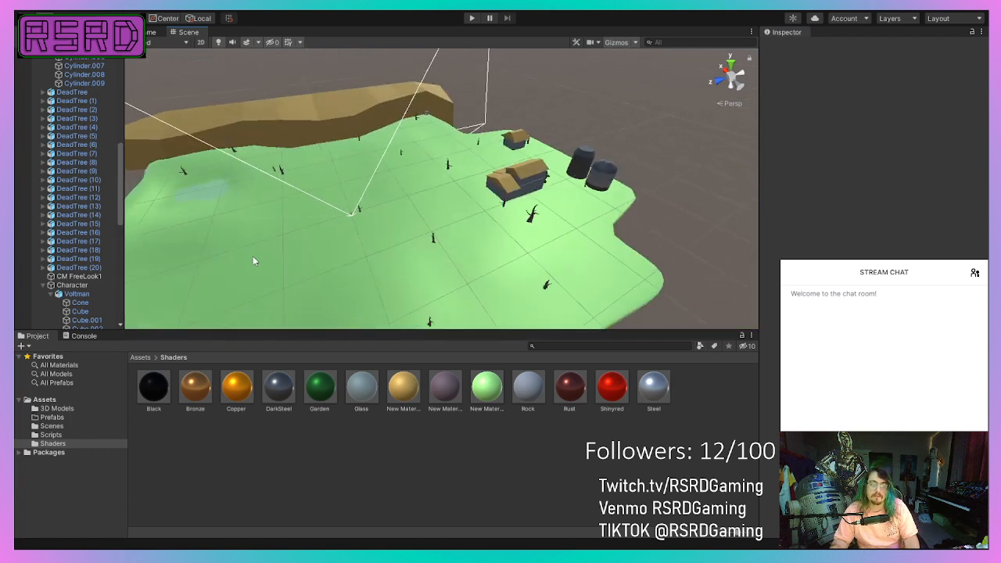
pyautogui.scroll(3, 239, 192)
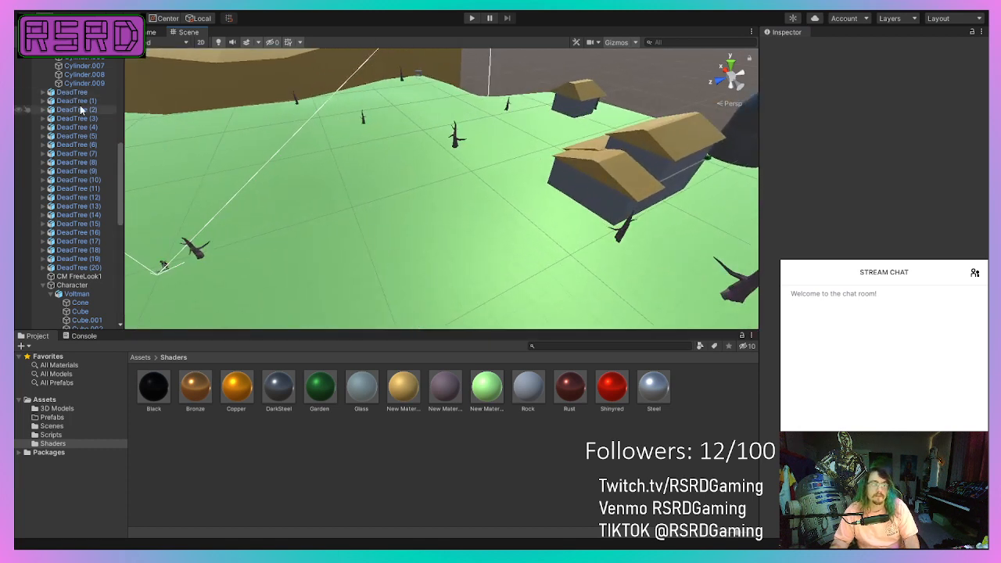
pyautogui.moveTo(232, 168); pyautogui.dragTo(312, 53, button='middle')
pyautogui.click(94, 93)
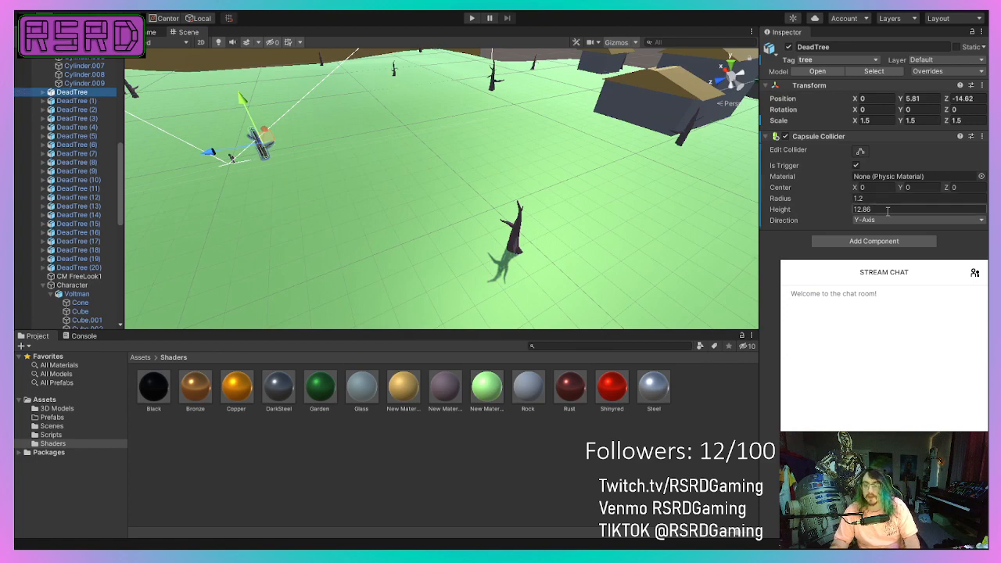
pyautogui.scroll(4, 322, 215)
pyautogui.scroll(2, 294, 205)
pyautogui.moveTo(292, 205); pyautogui.dragTo(599, 290, button='middle')
pyautogui.keyDown('alt'); pyautogui.moveTo(599, 290); pyautogui.dragTo(288, 131); pyautogui.keyUp('alt')
pyautogui.moveTo(337, 177); pyautogui.dragTo(216, 342, button='middle')
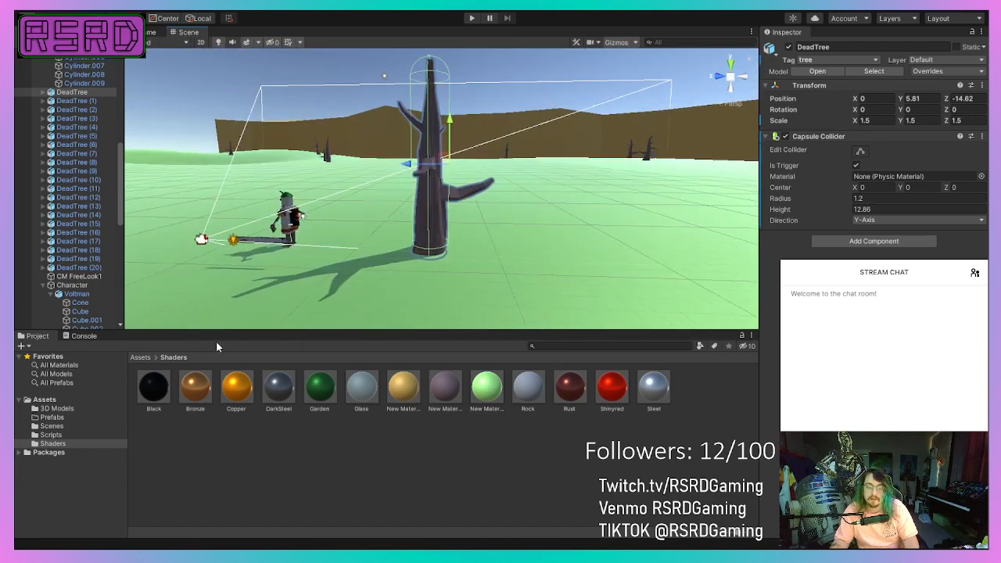
pyautogui.click(882, 208)
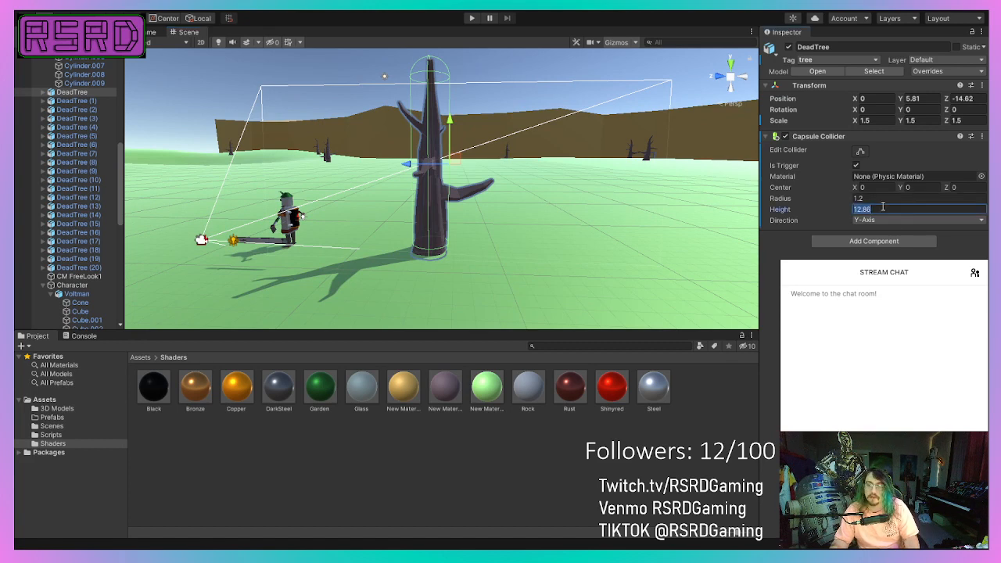
pyautogui.write('1')
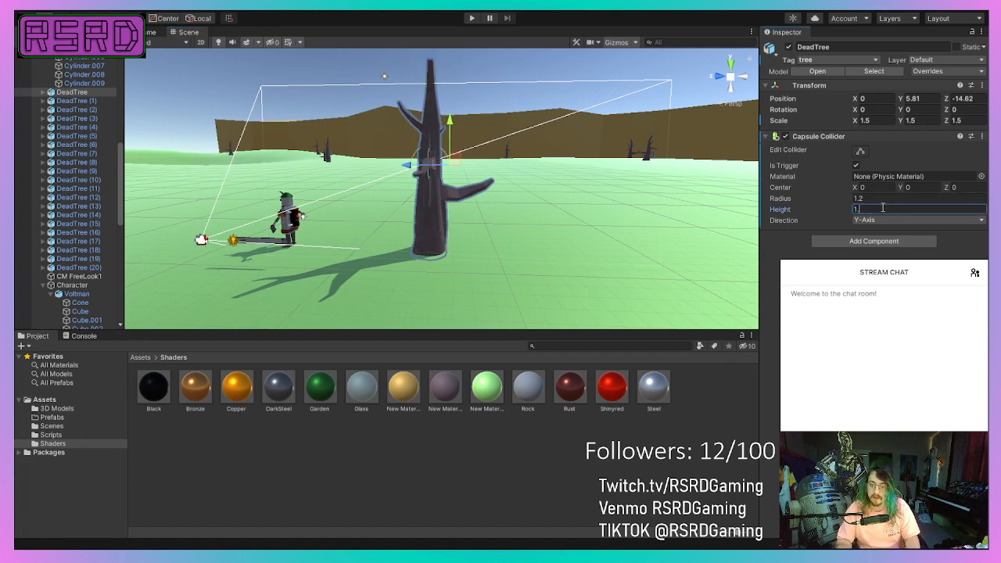
pyautogui.write('2.5')
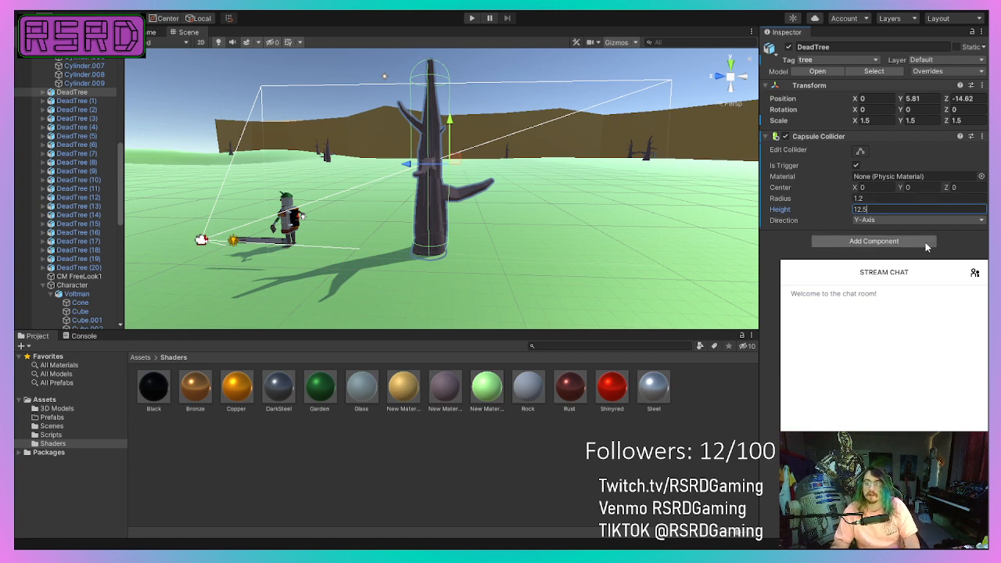
# Select DeadTree (1) through DeadTree (20) and add a Capsule Collider to all of them.
pyautogui.click(94, 103)
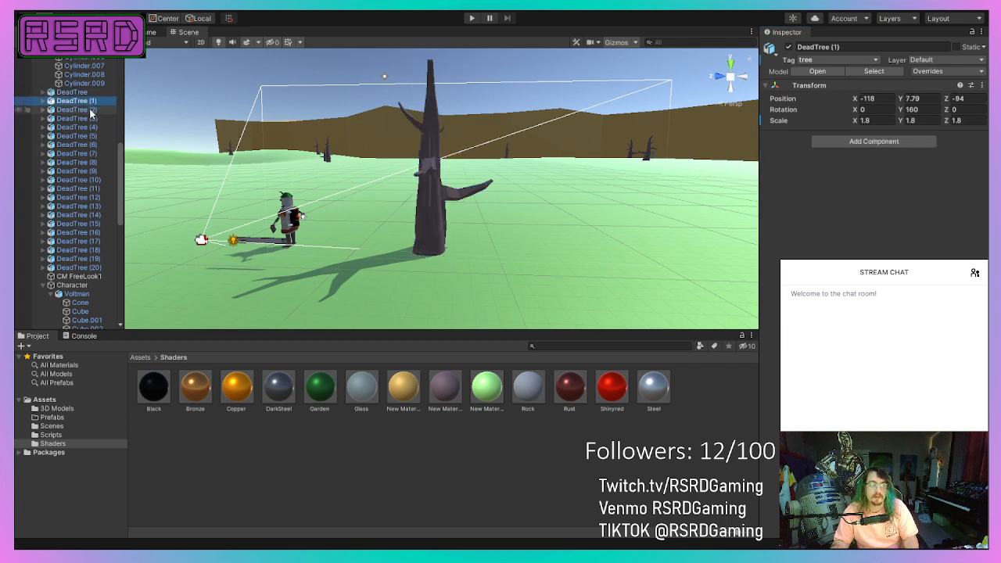
pyautogui.keyDown('ctrl'); pyautogui.click(93, 111); pyautogui.keyUp('ctrl')
pyautogui.keyDown('ctrl'); pyautogui.click(93, 119); pyautogui.keyUp('ctrl')
pyautogui.keyDown('ctrl'); pyautogui.click(92, 127); pyautogui.keyUp('ctrl')
pyautogui.keyDown('ctrl'); pyautogui.click(91, 136); pyautogui.keyUp('ctrl')
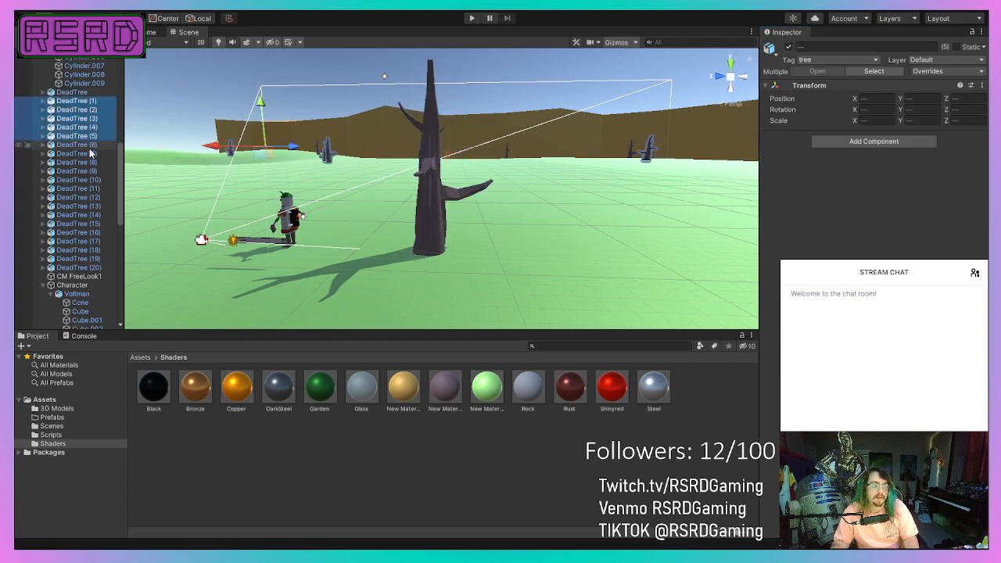
pyautogui.keyDown('ctrl'); pyautogui.click(90, 145); pyautogui.keyUp('ctrl')
pyautogui.keyDown('ctrl'); pyautogui.click(88, 153); pyautogui.keyUp('ctrl')
pyautogui.keyDown('ctrl'); pyautogui.click(86, 162); pyautogui.keyUp('ctrl')
pyautogui.keyDown('ctrl'); pyautogui.click(84, 171); pyautogui.keyUp('ctrl')
pyautogui.keyDown('ctrl'); pyautogui.click(81, 180); pyautogui.keyUp('ctrl')
pyautogui.keyDown('ctrl'); pyautogui.click(78, 188); pyautogui.keyUp('ctrl')
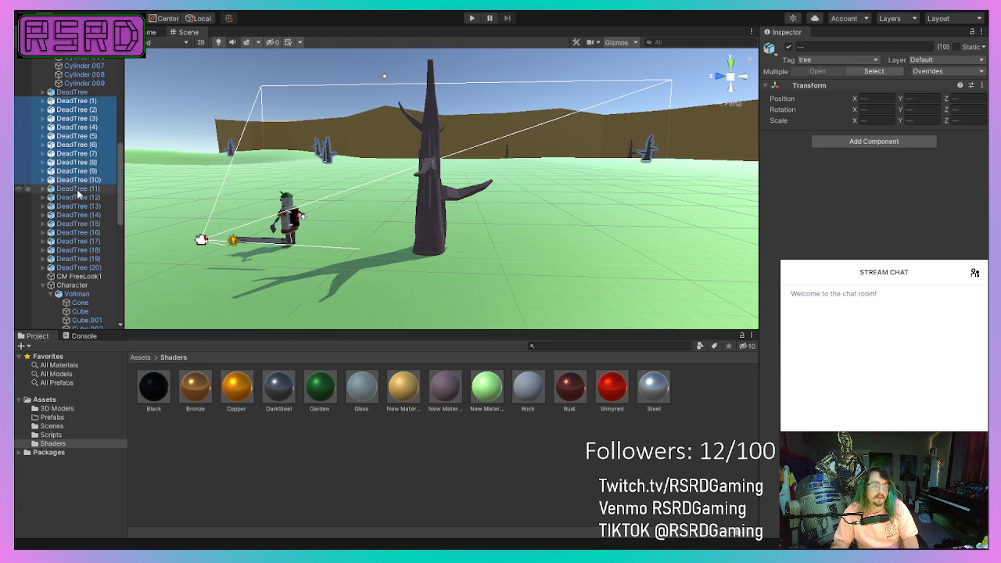
pyautogui.keyDown('ctrl'); pyautogui.click(75, 197); pyautogui.keyUp('ctrl')
pyautogui.keyDown('ctrl'); pyautogui.click(71, 206); pyautogui.keyUp('ctrl')
pyautogui.keyDown('ctrl'); pyautogui.click(70, 215); pyautogui.keyUp('ctrl')
pyautogui.keyDown('ctrl'); pyautogui.click(68, 223); pyautogui.keyUp('ctrl')
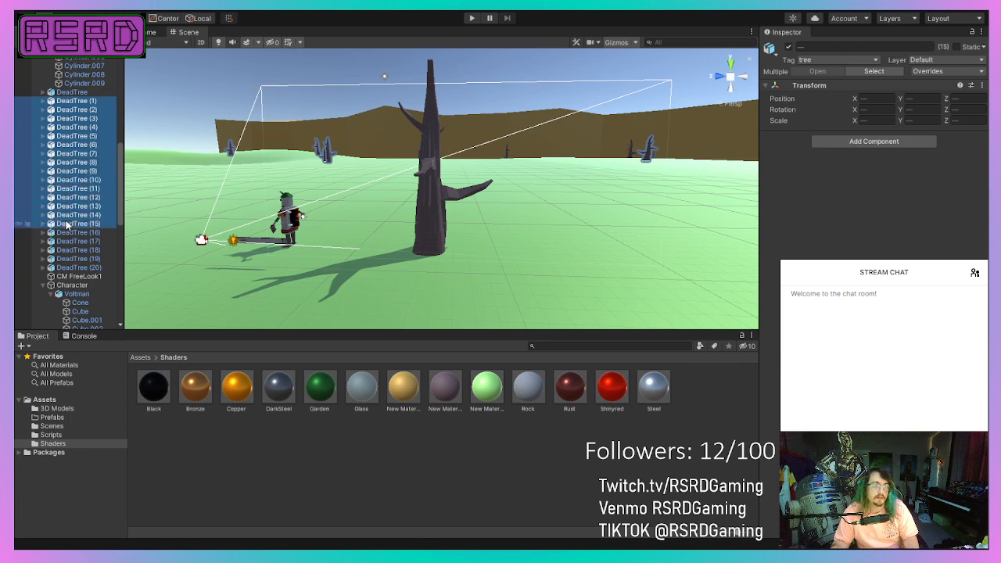
pyautogui.keyDown('ctrl'); pyautogui.click(66, 232); pyautogui.keyUp('ctrl')
pyautogui.keyDown('ctrl'); pyautogui.click(65, 242); pyautogui.keyUp('ctrl')
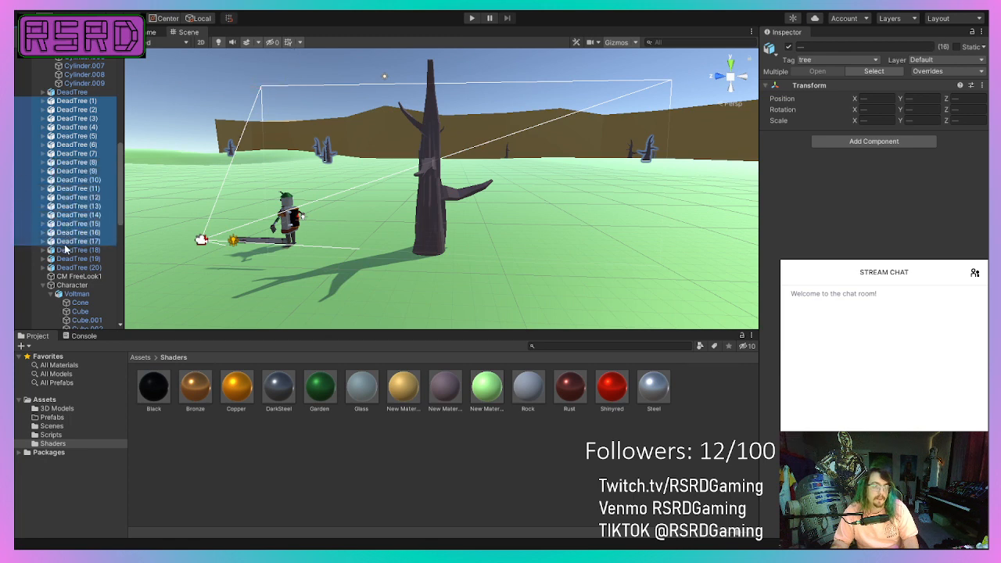
pyautogui.keyDown('ctrl'); pyautogui.click(89, 250); pyautogui.keyUp('ctrl')
pyautogui.keyDown('ctrl'); pyautogui.click(89, 258); pyautogui.keyUp('ctrl')
pyautogui.keyDown('ctrl'); pyautogui.click(88, 267); pyautogui.keyUp('ctrl')
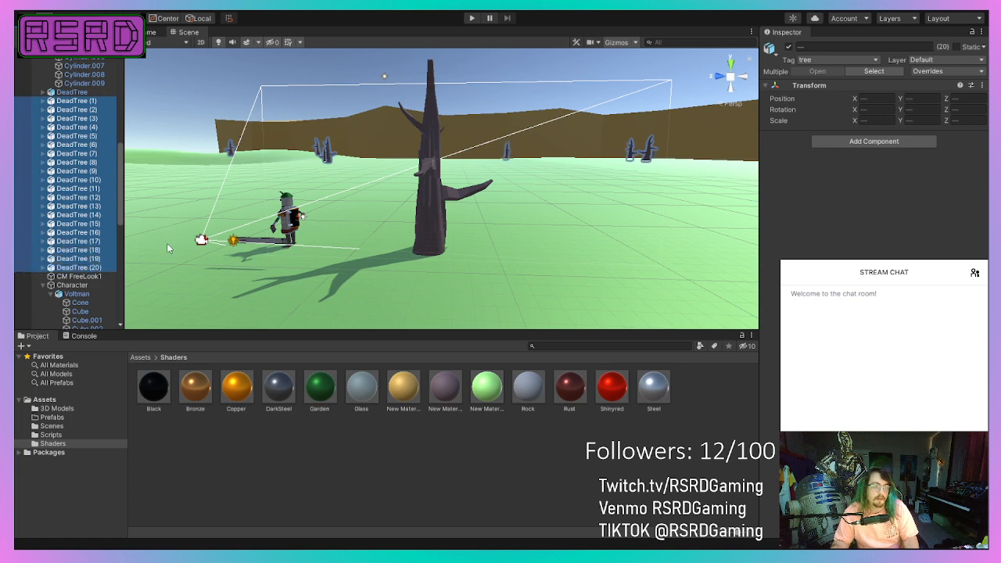
pyautogui.click(889, 144)
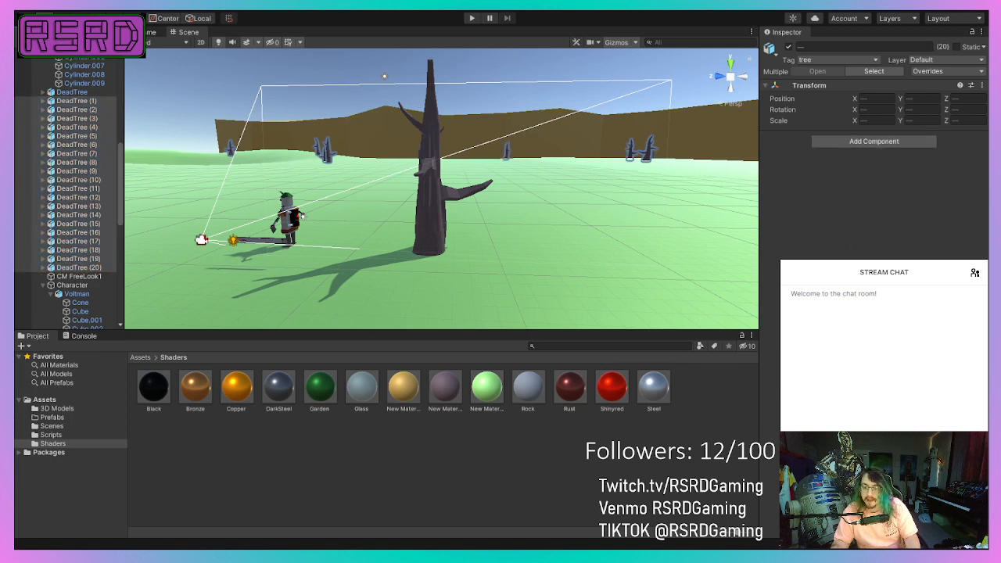
pyautogui.click(860, 201)
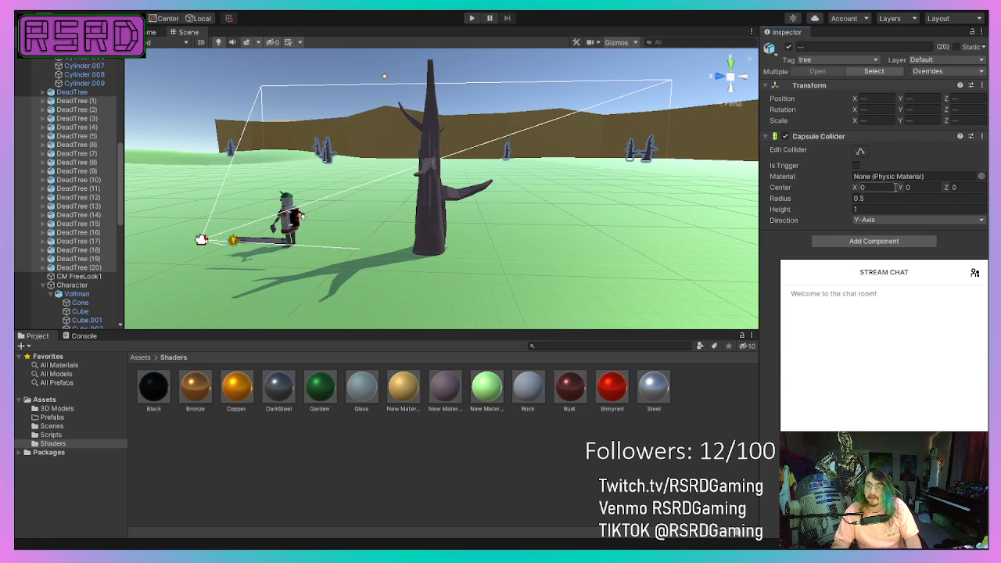
# Set the selected dead trees' capsule colliders to radius 1.2 and height 12.5, and check them in the scene.
pyautogui.click(876, 200)
pyautogui.write('1')
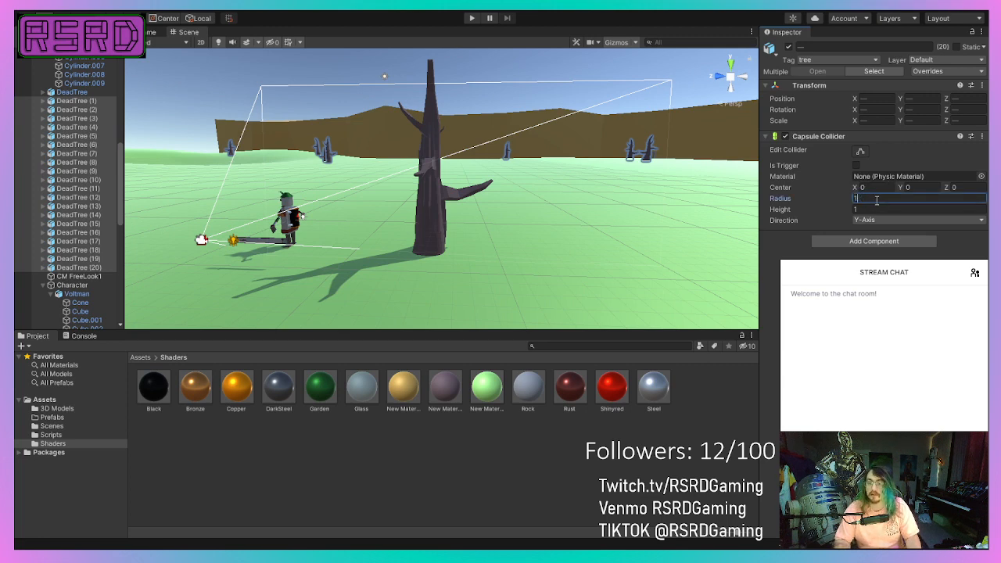
pyautogui.write('.2')
pyautogui.click(871, 210)
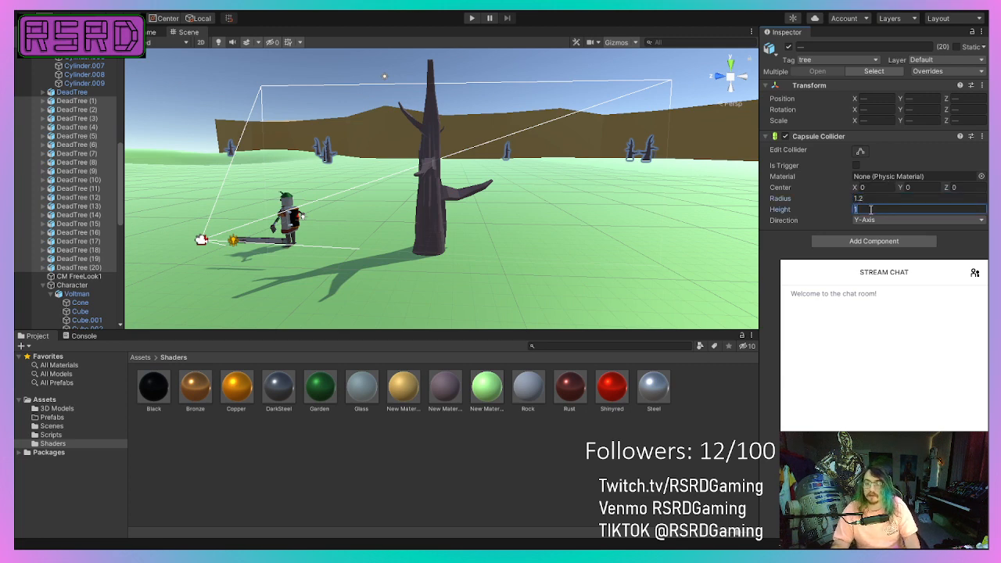
pyautogui.write('12.5')
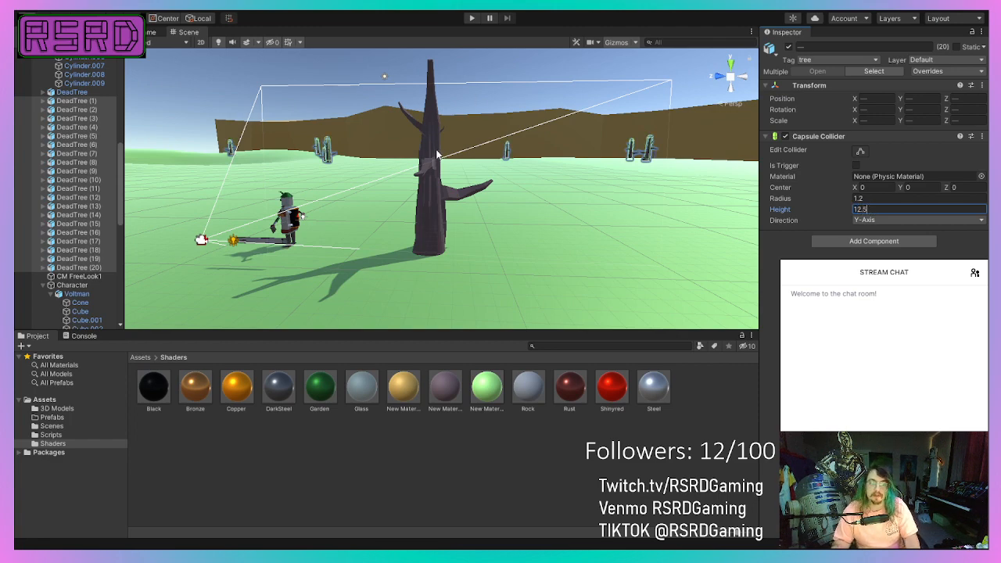
pyautogui.moveTo(437, 153); pyautogui.dragTo(542, 162, button='right')
pyautogui.moveTo(355, 163); pyautogui.dragTo(531, 182, button='right')
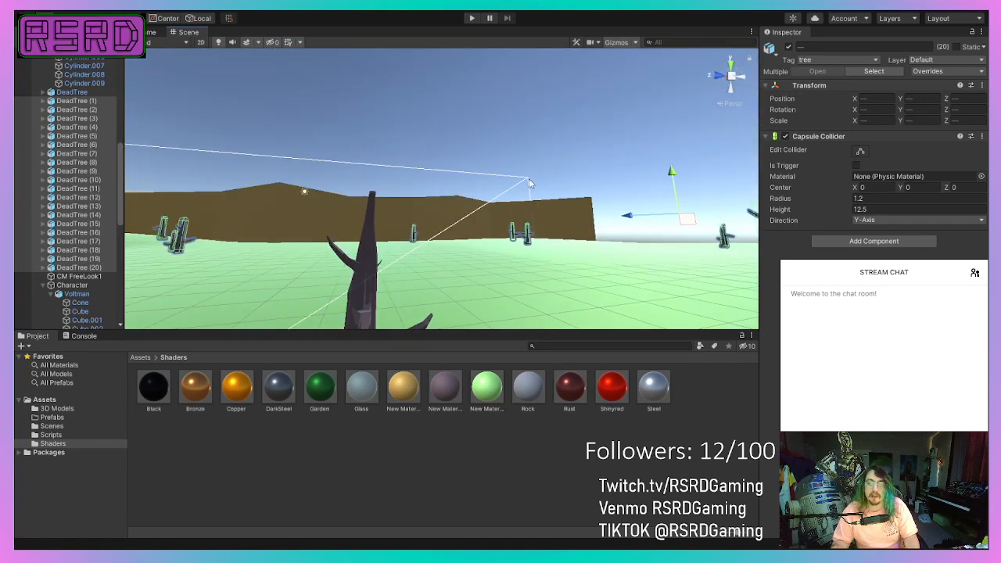
# Turn on Is Trigger for the twenty selected trees' capsule colliders and look over the scene.
pyautogui.click(856, 165)
pyautogui.moveTo(667, 202); pyautogui.dragTo(476, 242, button='right')
pyautogui.scroll(-5, 458, 174)
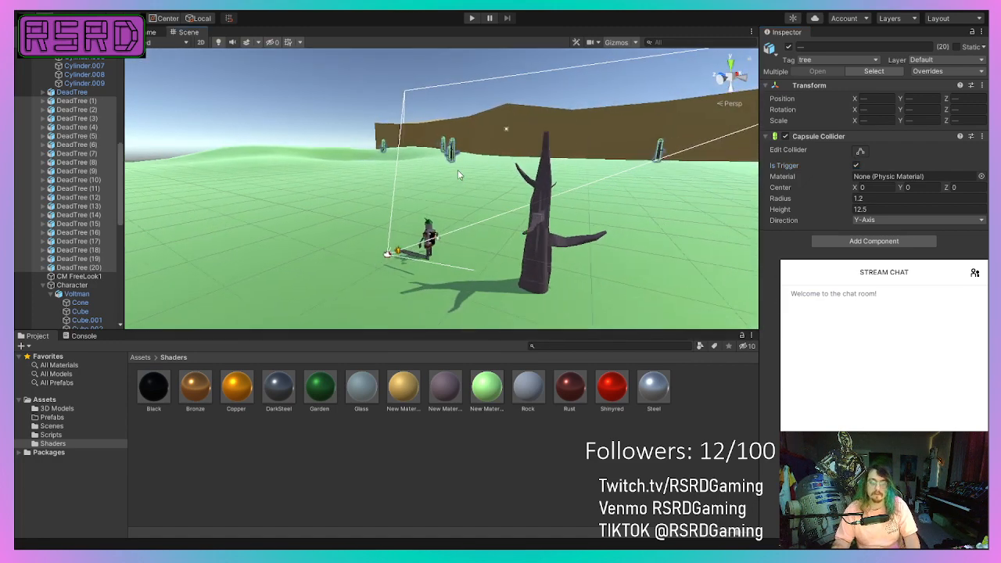
pyautogui.scroll(2, 290, 205)
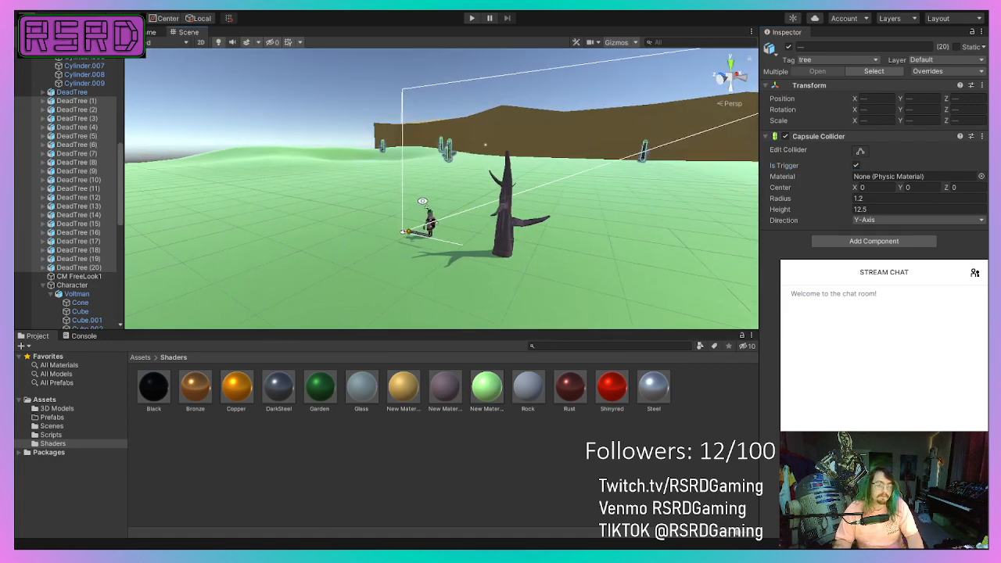
# Examine the capsule colliders on the selected dead trees across the terrain and around the robot.
pyautogui.moveTo(291, 205); pyautogui.dragTo(358, 210, button='right')
pyautogui.scroll(5, 359, 211)
pyautogui.scroll(3, 361, 216)
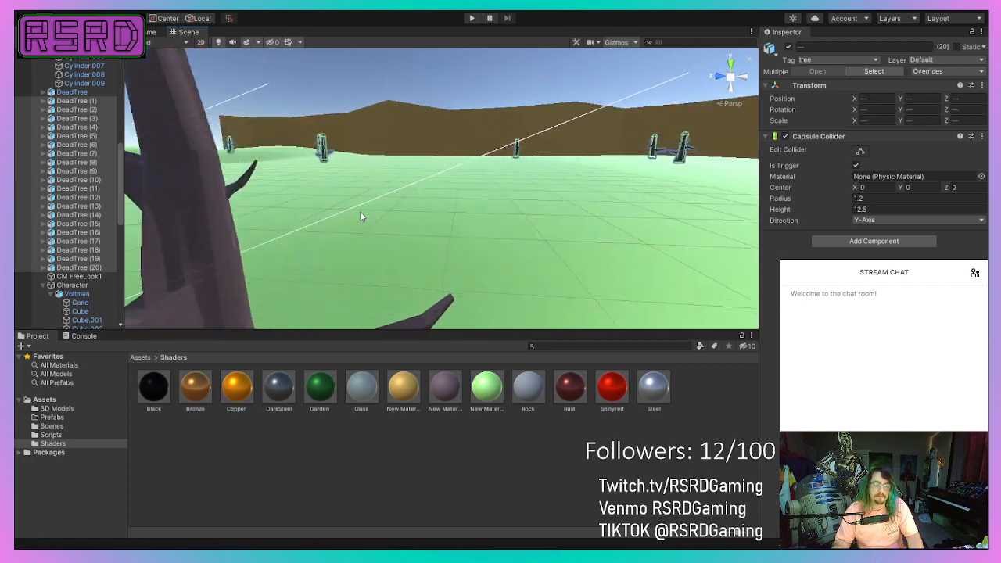
pyautogui.moveTo(362, 216); pyautogui.dragTo(598, 226, button='middle')
pyautogui.moveTo(319, 247); pyautogui.dragTo(376, 239, button='right')
pyautogui.scroll(4, 375, 240)
pyautogui.moveTo(375, 239); pyautogui.dragTo(492, 255, button='middle')
pyautogui.scroll(-2, 492, 255)
pyautogui.scroll(4, 492, 255)
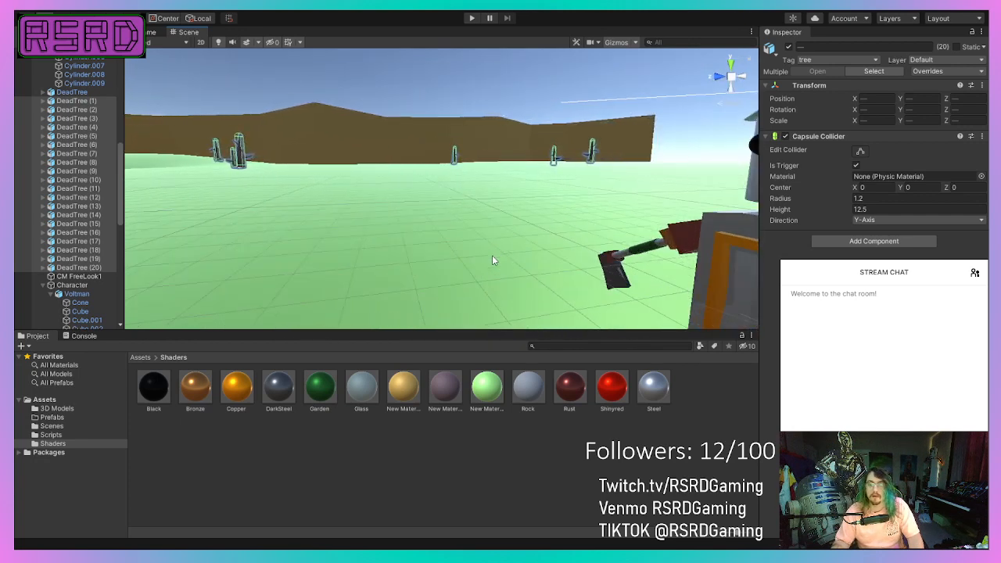
# Select the robot's hand piece Cube.011 and add a Box Collider to it.
pyautogui.click(626, 276)
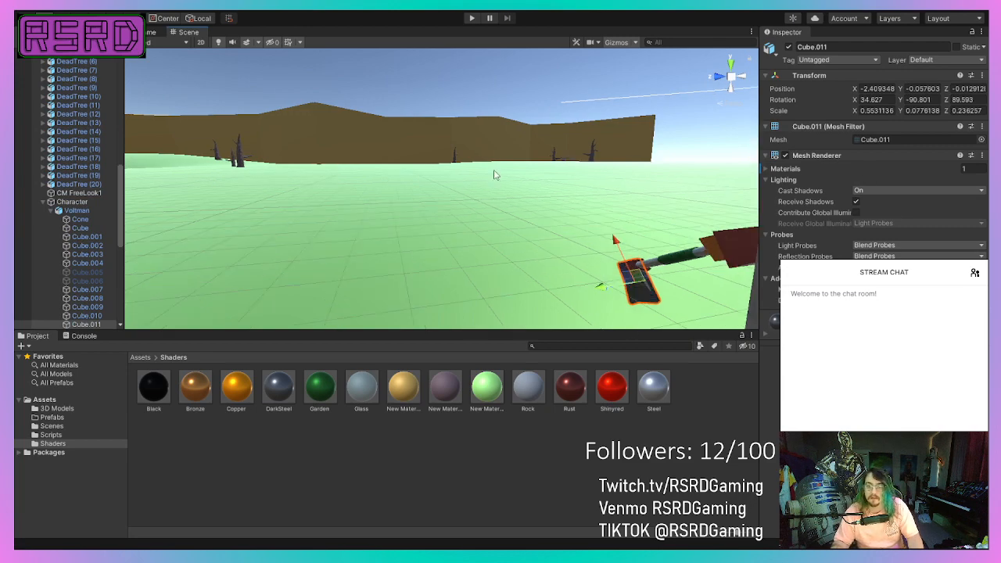
pyautogui.scroll(-10, 495, 175)
pyautogui.moveTo(476, 209); pyautogui.dragTo(376, 228, button='middle')
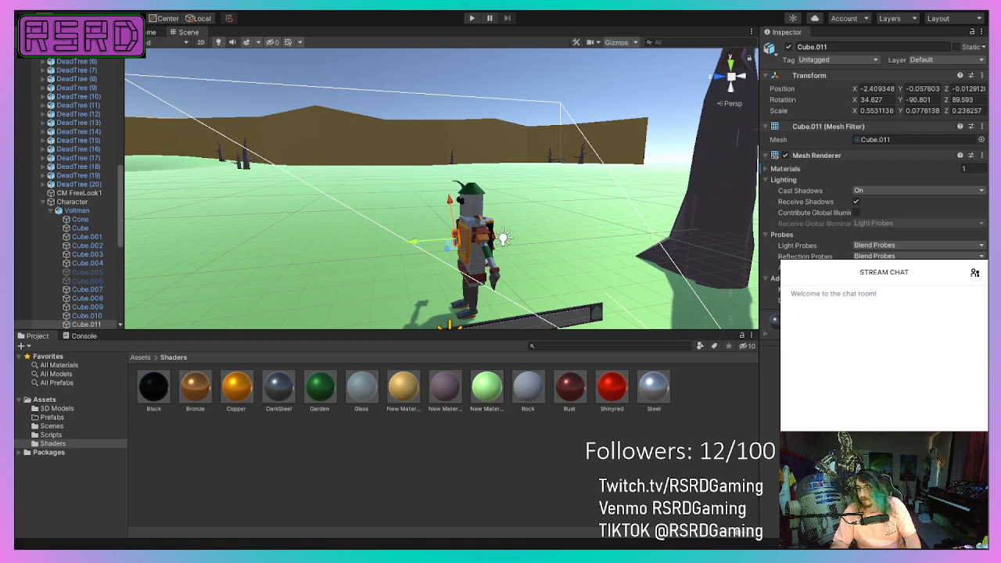
pyautogui.click(868, 392)
# Examine the robot's hand piece and its box collider up close and from several angles.
pyautogui.scroll(6, 334, 266)
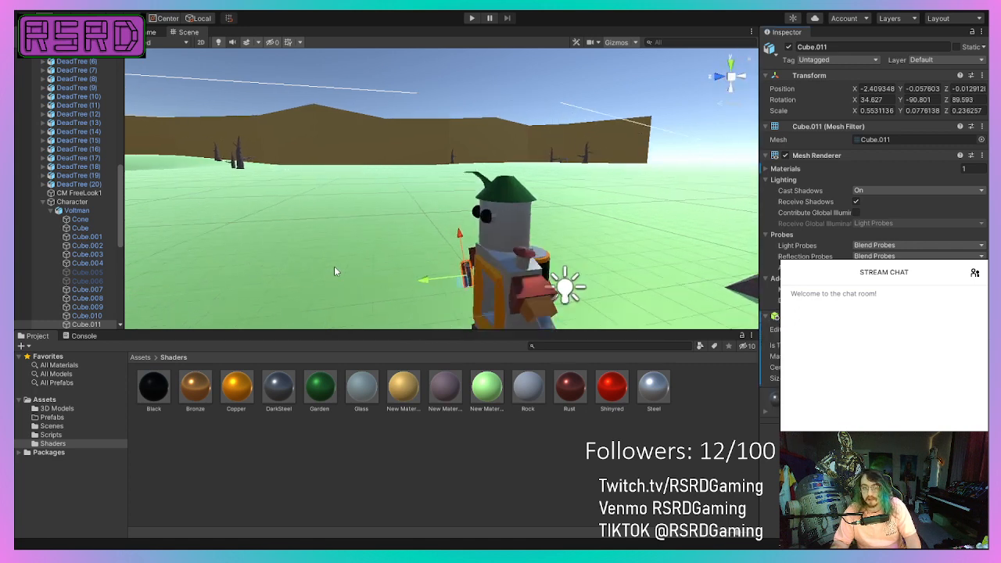
pyautogui.scroll(-6, 389, 204)
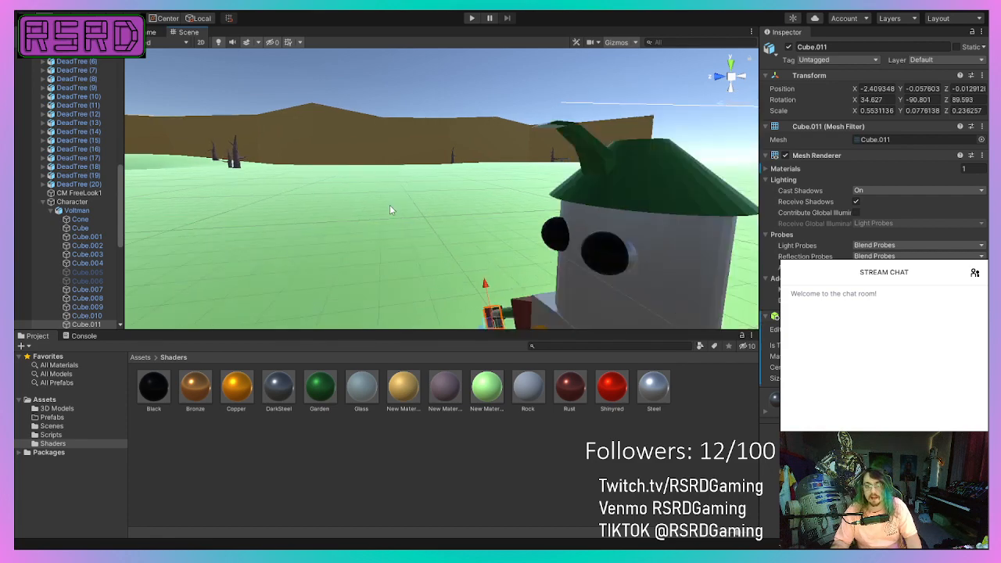
pyautogui.moveTo(411, 180); pyautogui.dragTo(512, 129, button='middle')
pyautogui.keyDown('alt'); pyautogui.moveTo(312, 192); pyautogui.dragTo(457, 207); pyautogui.keyUp('alt')
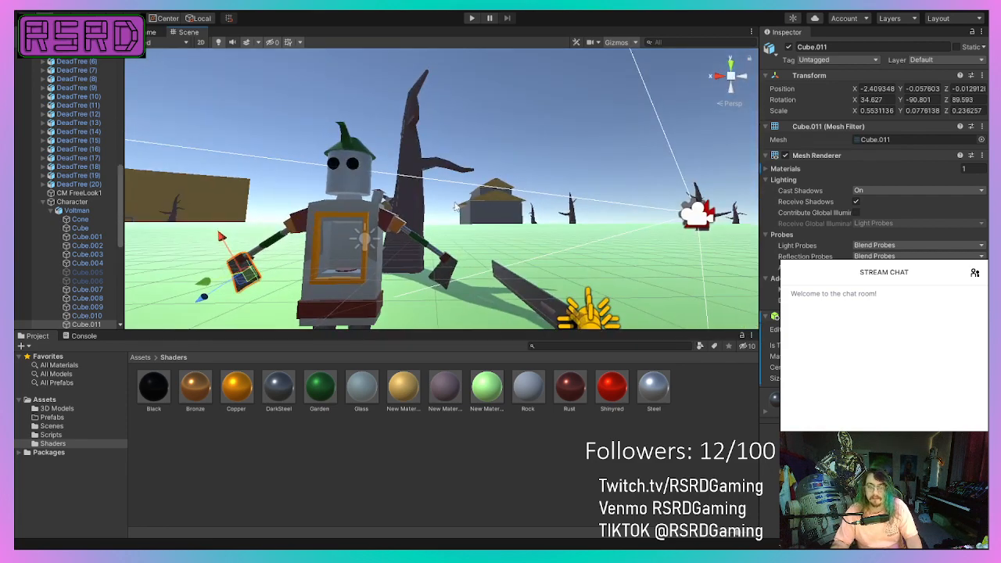
pyautogui.scroll(4, 391, 241)
pyautogui.moveTo(390, 244); pyautogui.dragTo(847, 101, button='middle')
pyautogui.scroll(-4, 478, 195)
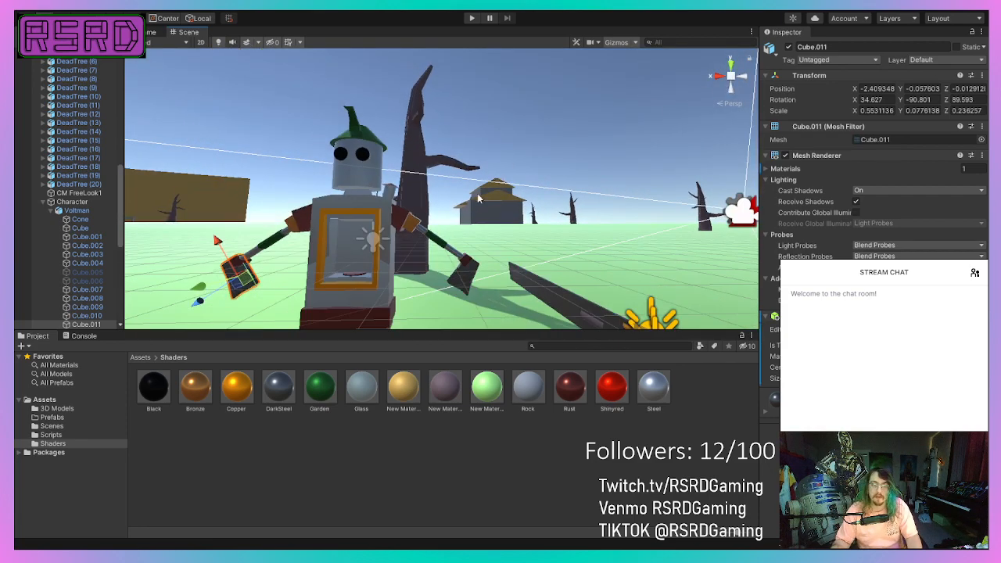
pyautogui.moveTo(421, 205); pyautogui.dragTo(705, 115, button='middle')
pyautogui.scroll(6, 567, 222)
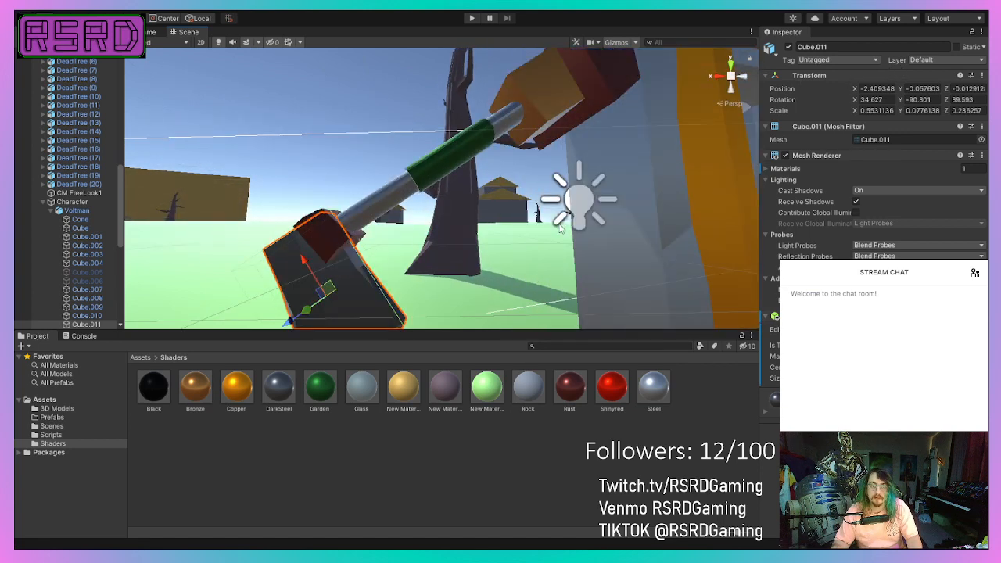
pyautogui.scroll(-5, 560, 227)
pyautogui.scroll(2, 642, 280)
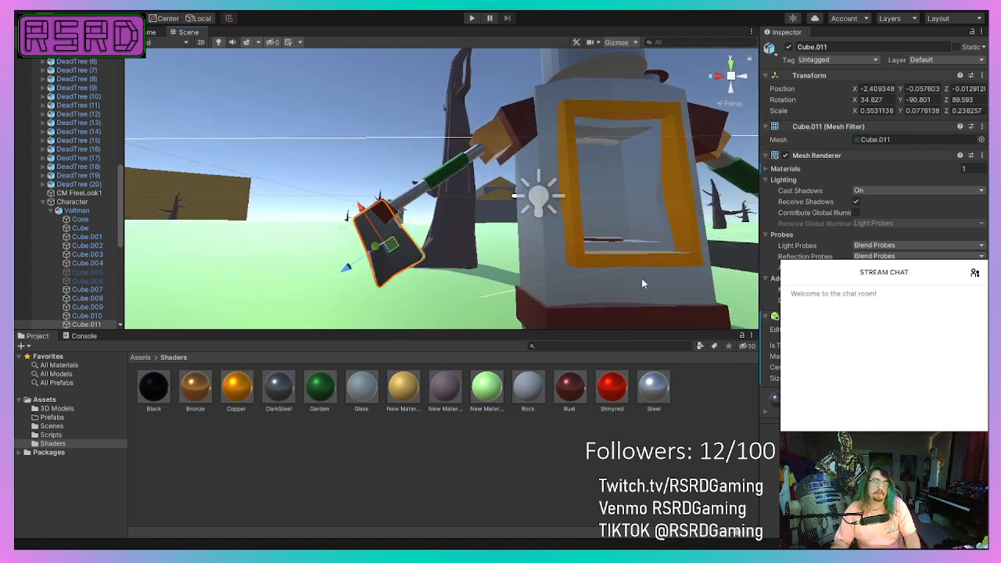
pyautogui.moveTo(462, 200); pyautogui.dragTo(423, 215, button='right')
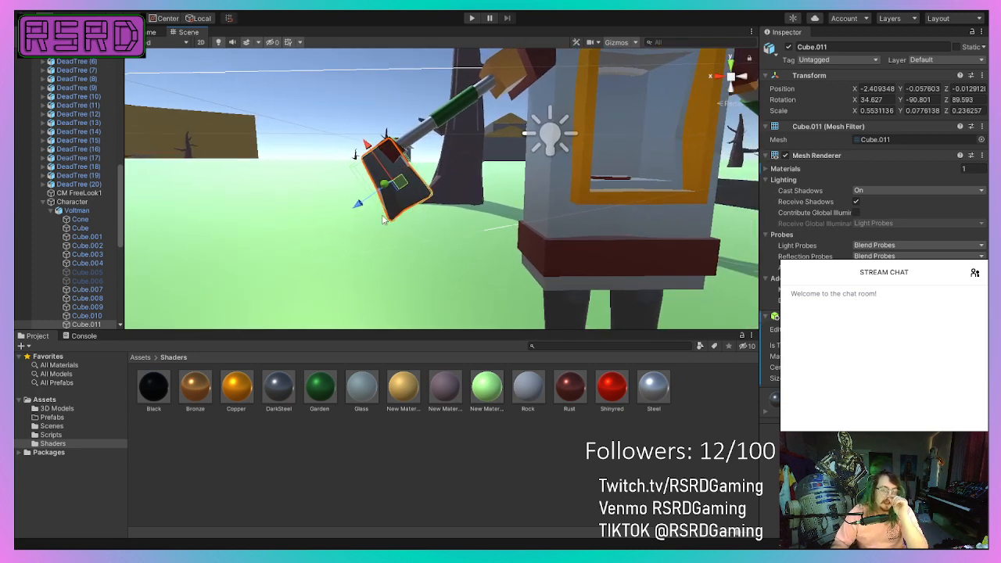
pyautogui.scroll(-2, 368, 243)
pyautogui.moveTo(368, 243); pyautogui.dragTo(469, 321, button='middle')
pyautogui.scroll(3, 469, 321)
pyautogui.moveTo(360, 313); pyautogui.dragTo(391, 209, button='right')
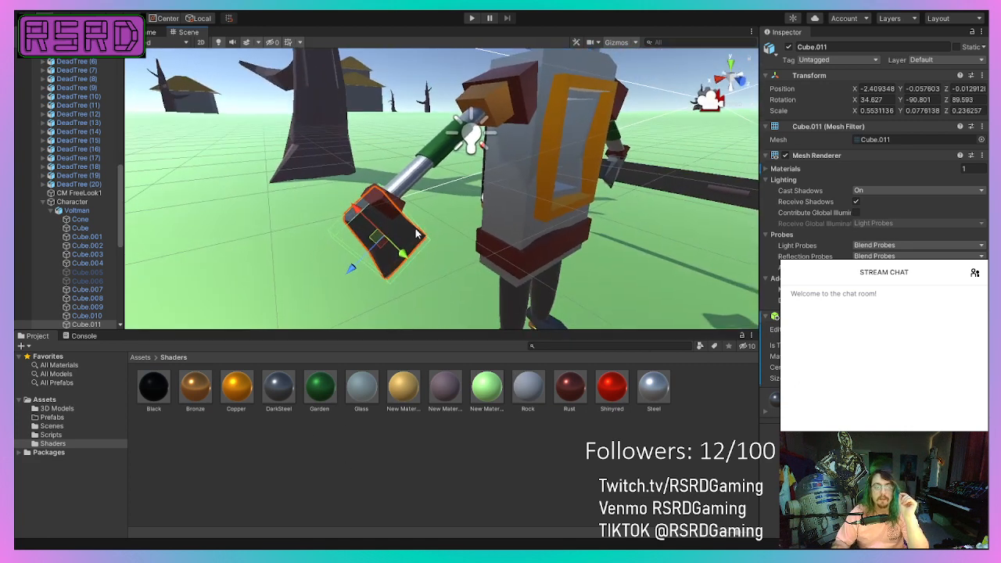
pyautogui.scroll(2, 392, 216)
pyautogui.scroll(-8, 383, 218)
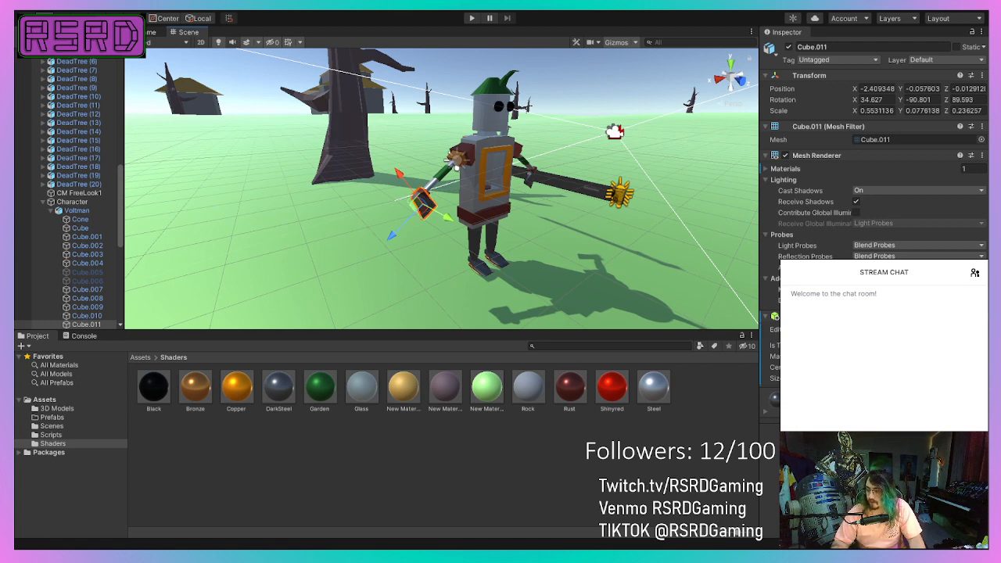
# Switch to Visual Studio and rename the OnColliderEnter method in Movement.cs to OnTriggerEnter.
pyautogui.hotkey('alt', 'Tab')
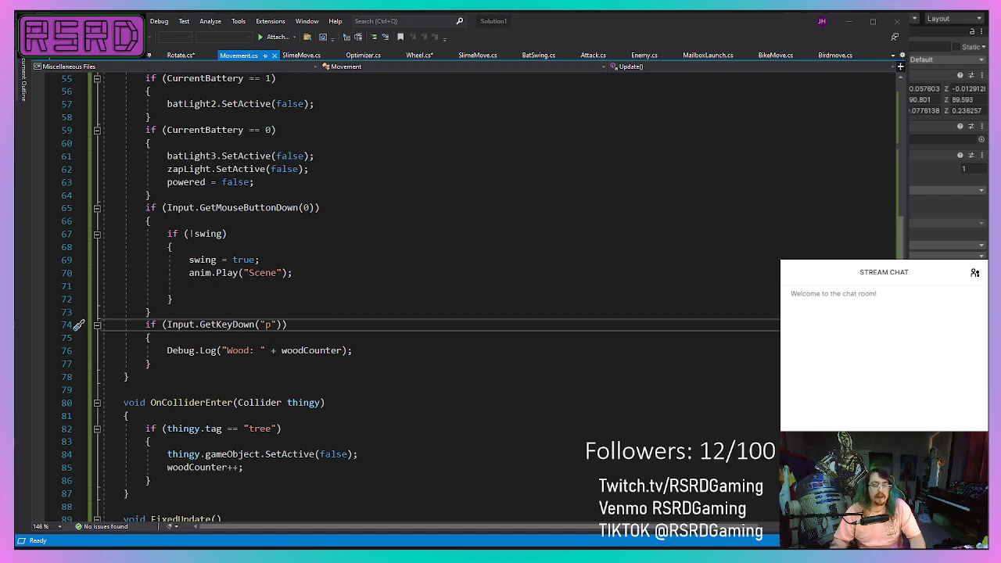
pyautogui.scroll(8, 352, 340)
pyautogui.click(349, 348)
pyautogui.scroll(-4, 344, 342)
pyautogui.scroll(2, 339, 324)
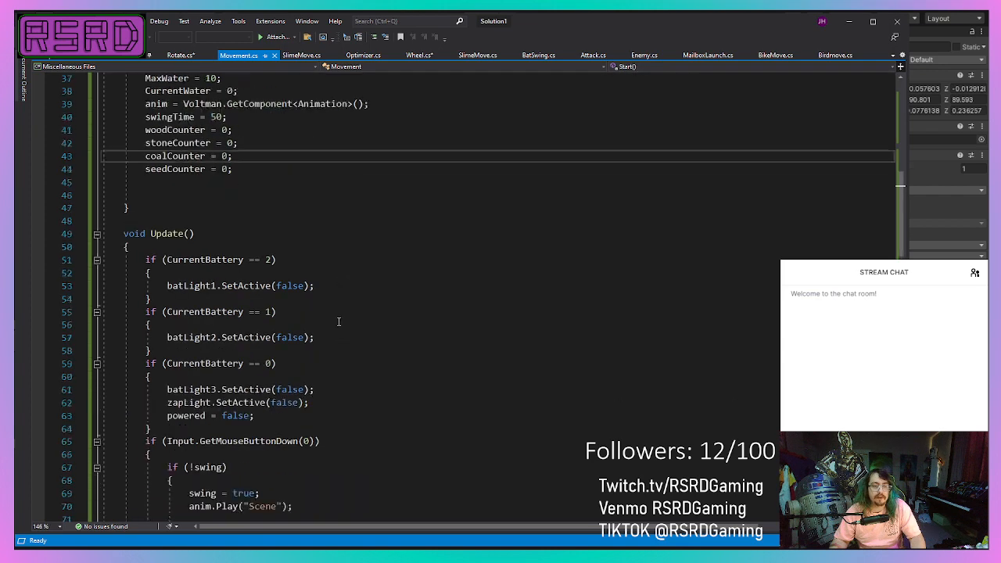
pyautogui.scroll(-14, 339, 321)
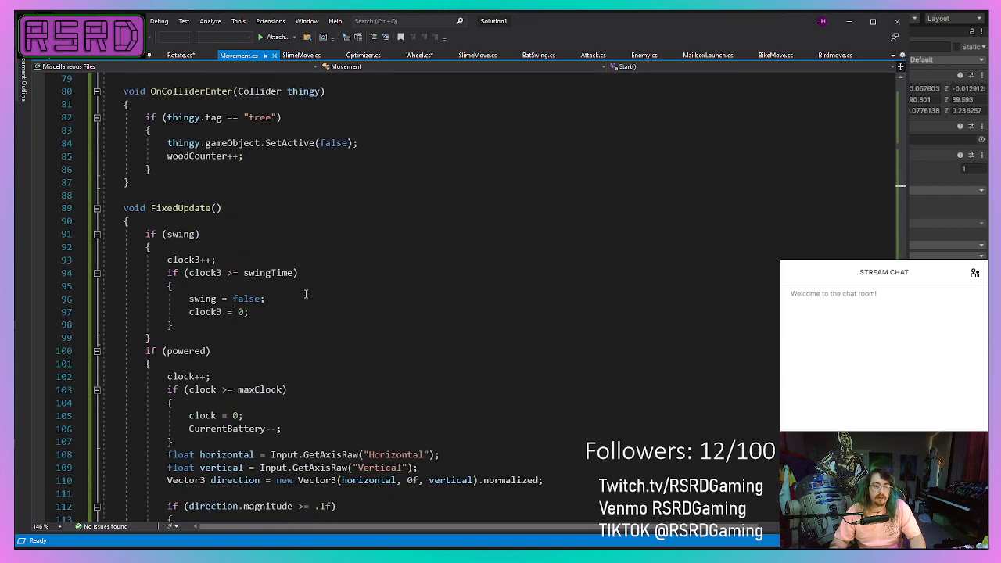
pyautogui.scroll(2, 261, 159)
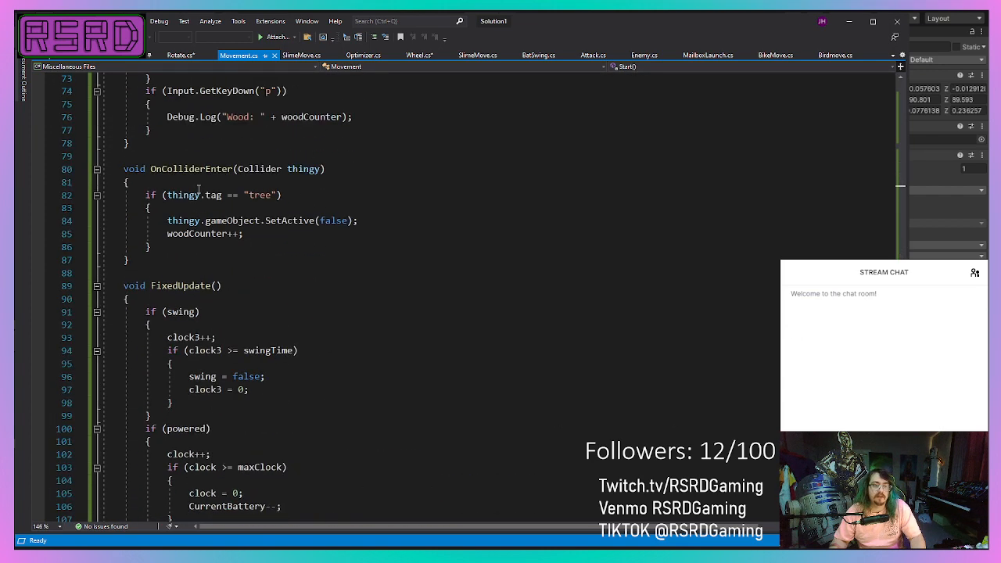
pyautogui.moveTo(205, 169); pyautogui.dragTo(161, 169)
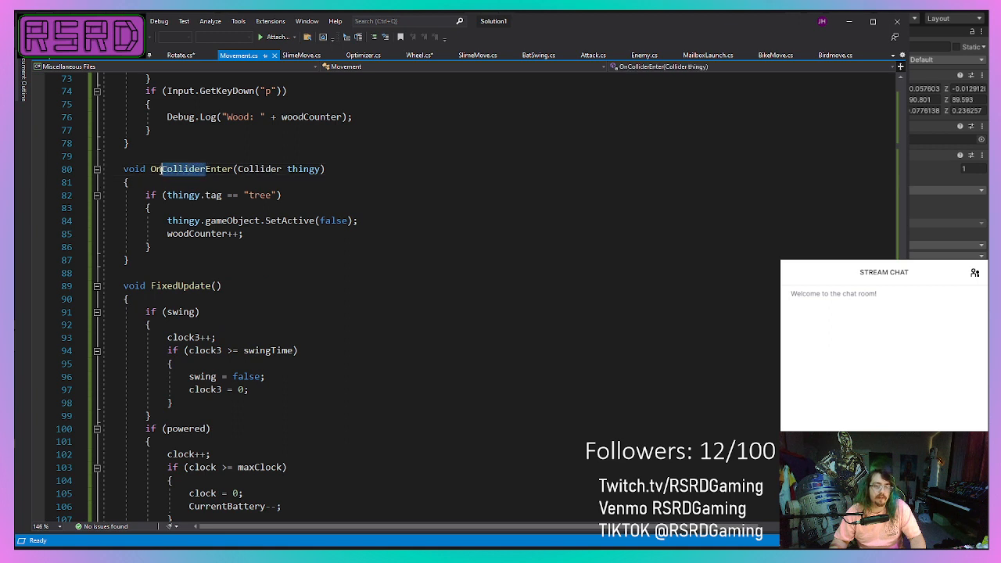
pyautogui.write('Tr')
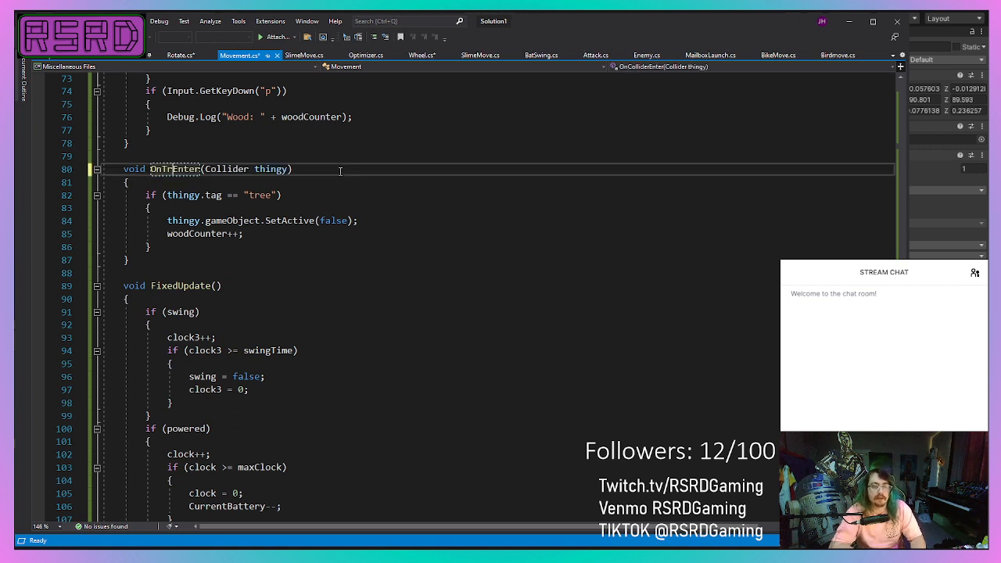
pyautogui.write('igger')
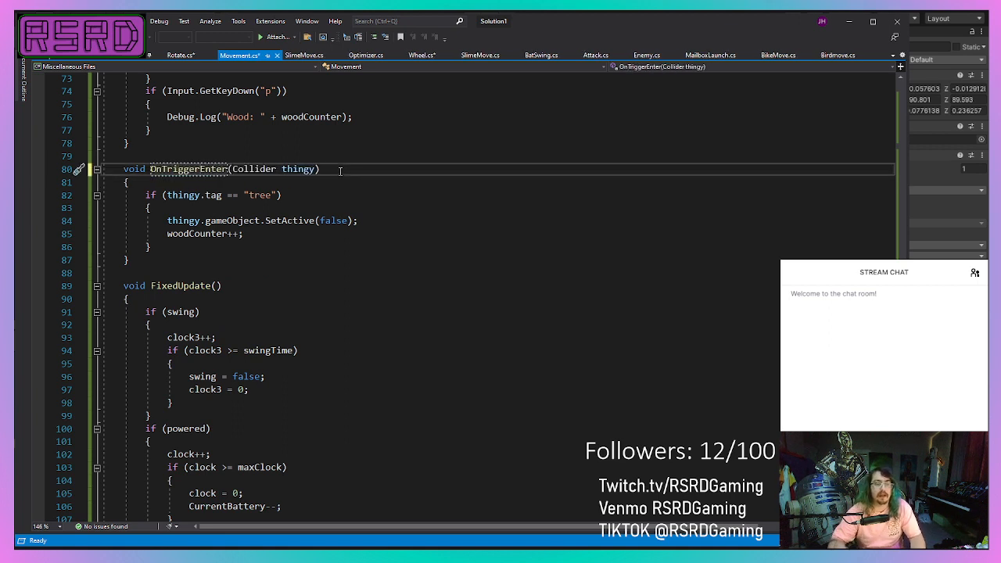
pyautogui.click(423, 225)
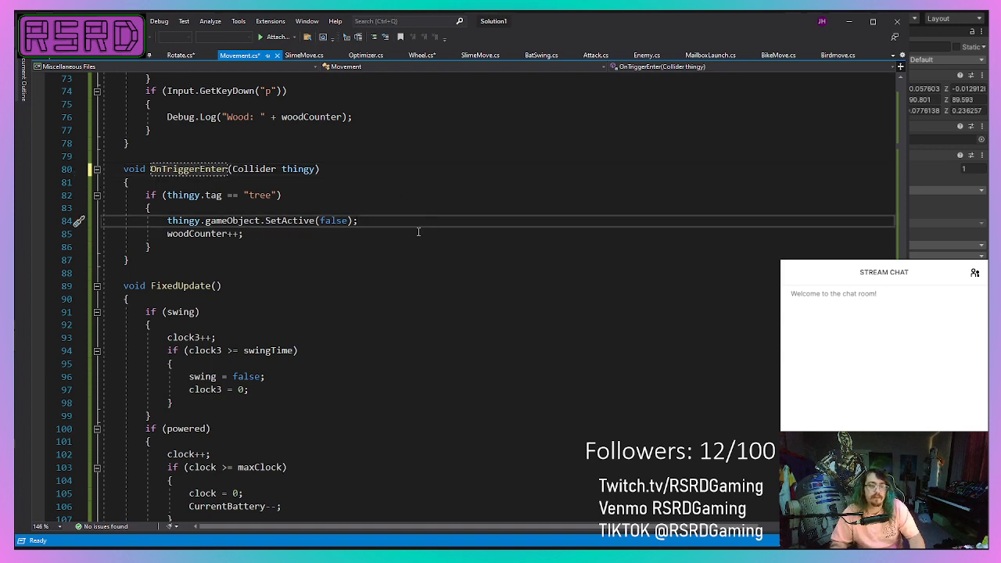
# Review the Movement script's variables and its Start, Update, OnTriggerEnter and FixedUpdate methods.
pyautogui.scroll(3, 305, 258)
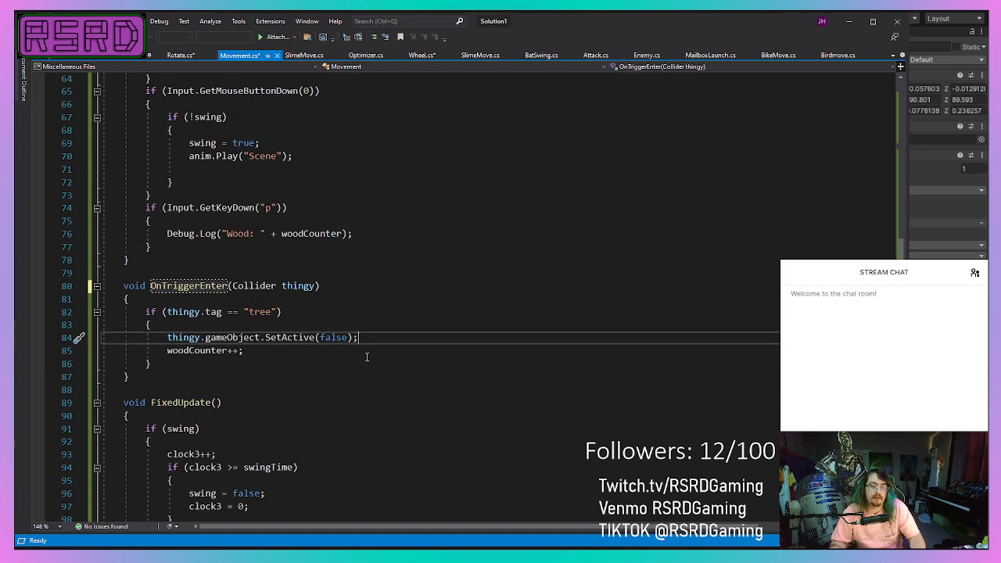
pyautogui.scroll(8, 344, 360)
pyautogui.scroll(-10, 328, 362)
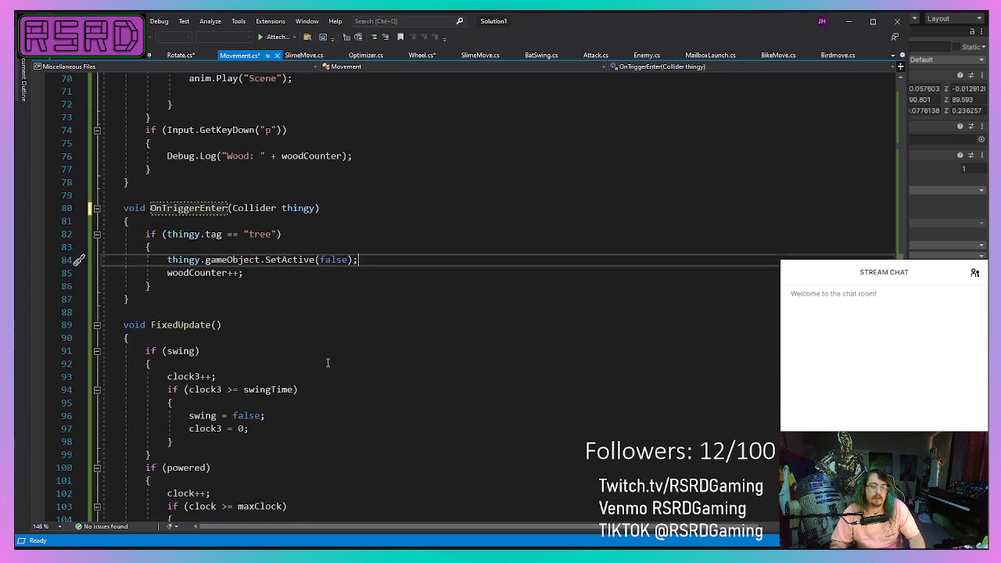
pyautogui.scroll(12, 329, 344)
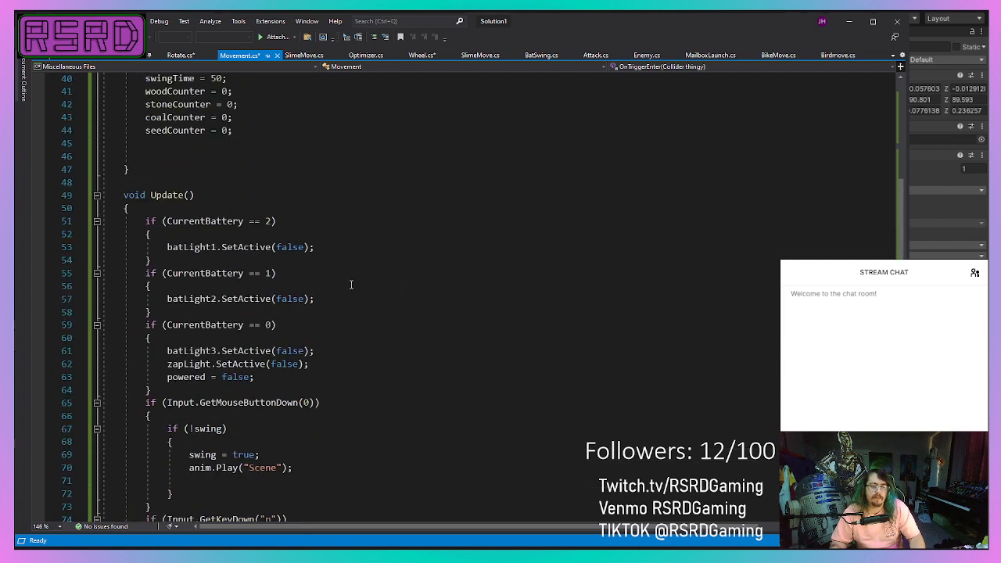
pyautogui.scroll(8, 342, 380)
pyautogui.scroll(-4, 314, 376)
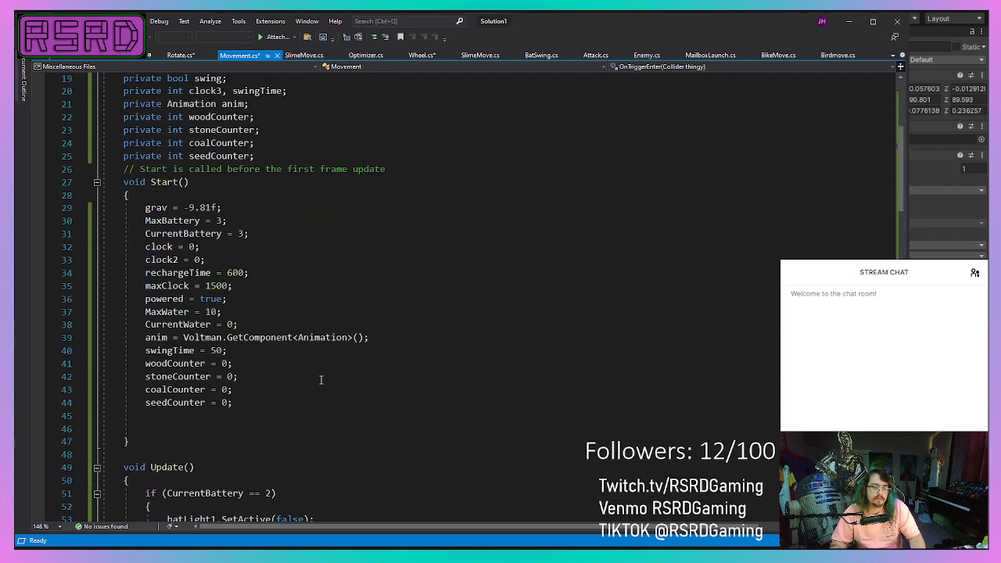
pyautogui.scroll(-16, 314, 376)
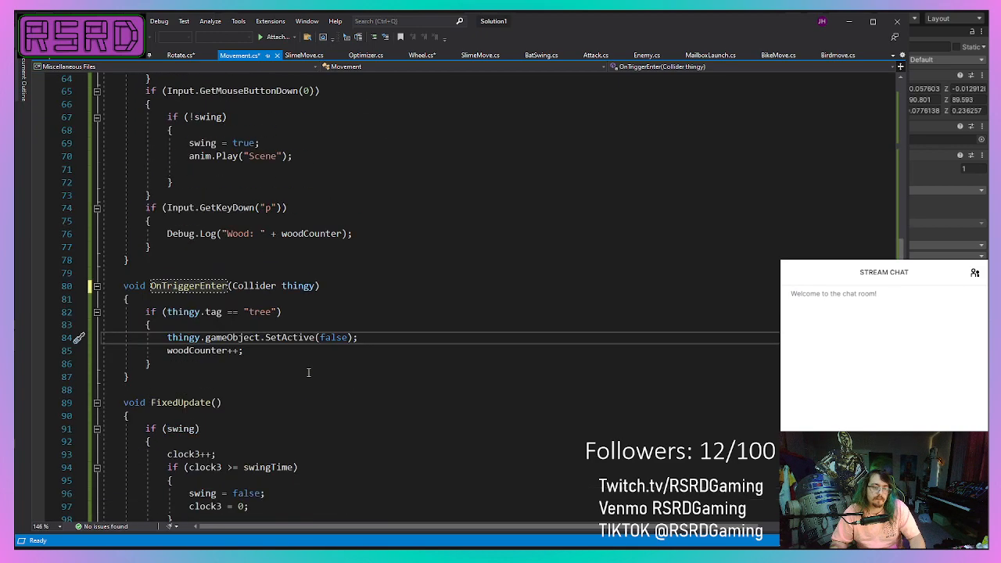
pyautogui.scroll(-6, 308, 372)
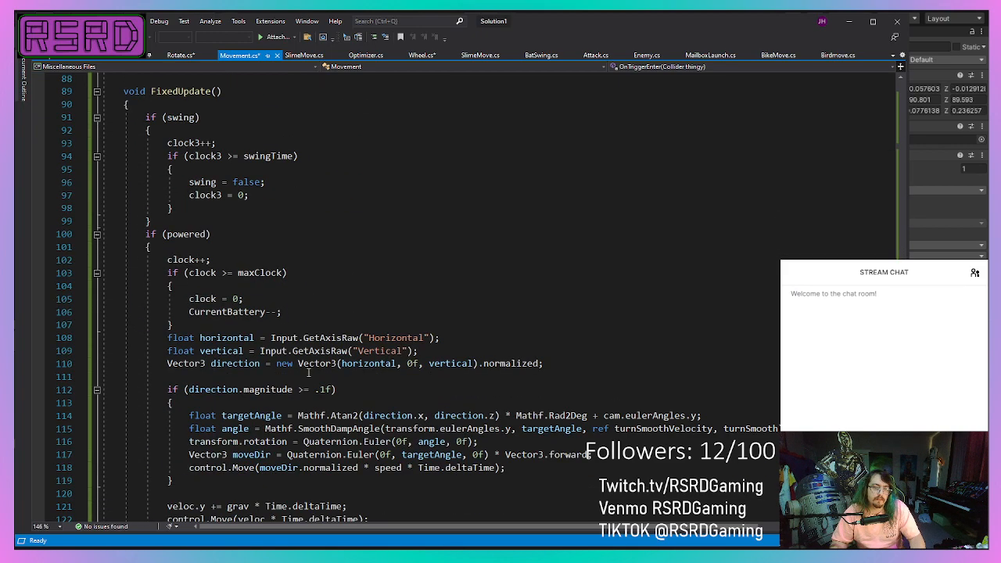
pyautogui.scroll(15, 291, 359)
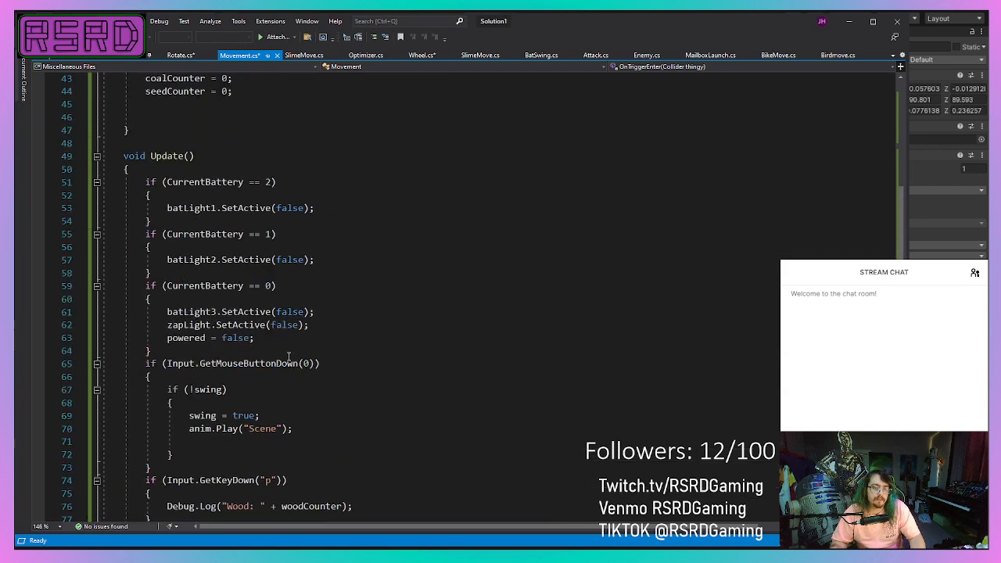
pyautogui.scroll(-5, 288, 357)
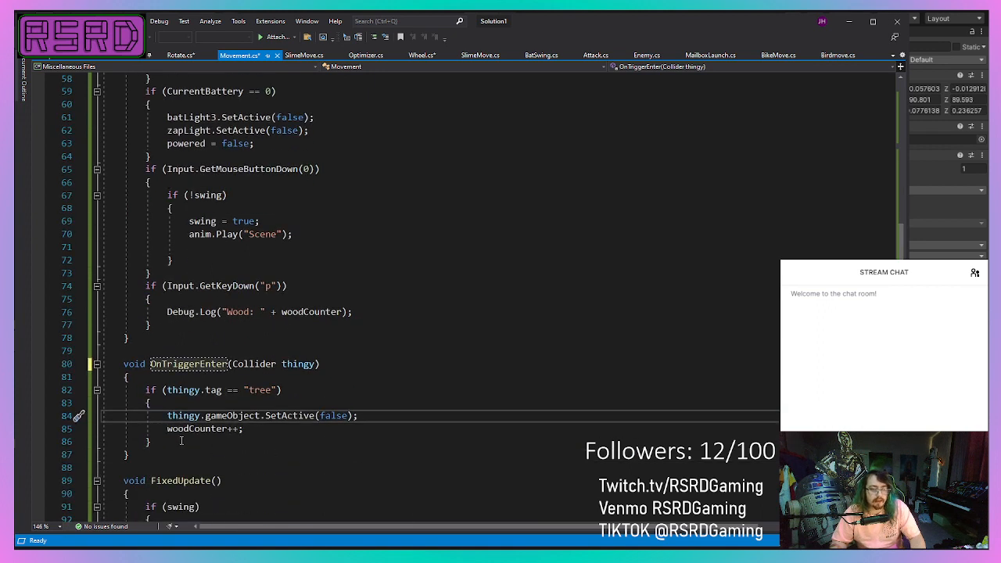
pyautogui.moveTo(180, 457); pyautogui.dragTo(119, 364)
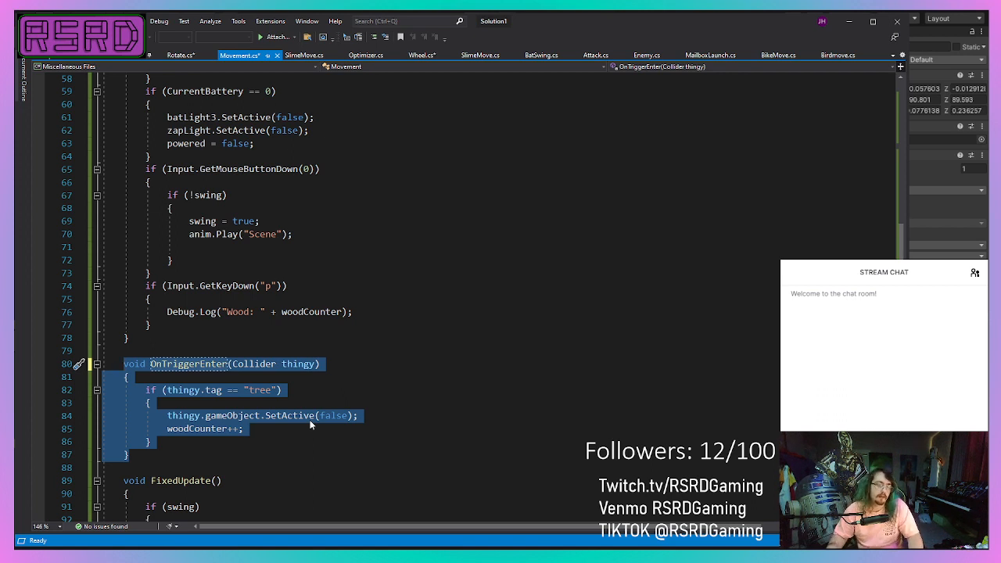
pyautogui.scroll(-6, 211, 254)
# Start a new void method between OnTriggerEnter and FixedUpdate in the Movement script.
pyautogui.click(216, 225)
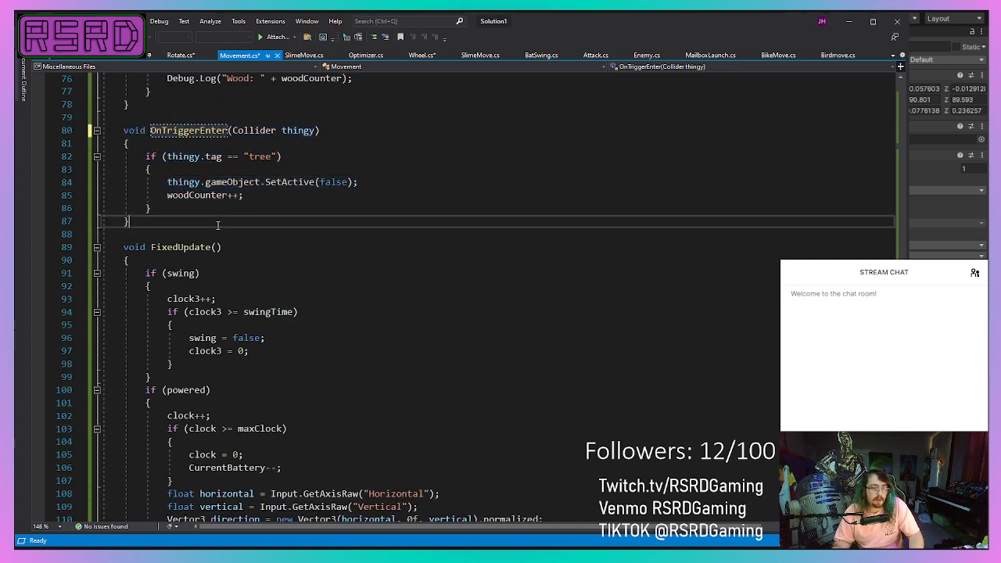
pyautogui.write('\\')
pyautogui.press('BackSpace')
pyautogui.press('BackSpace')
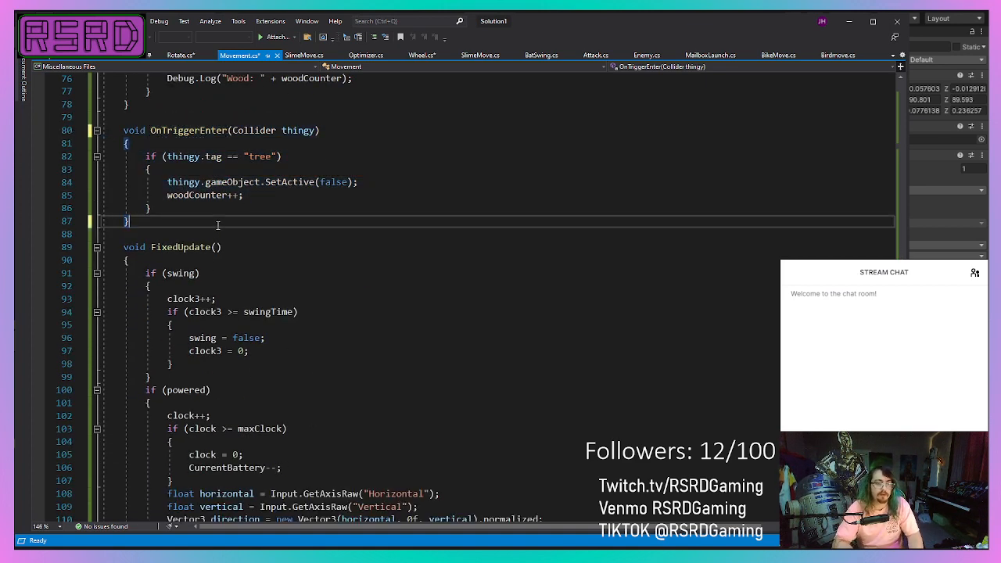
pyautogui.press('Return')
pyautogui.press('Return')
pyautogui.write('void')
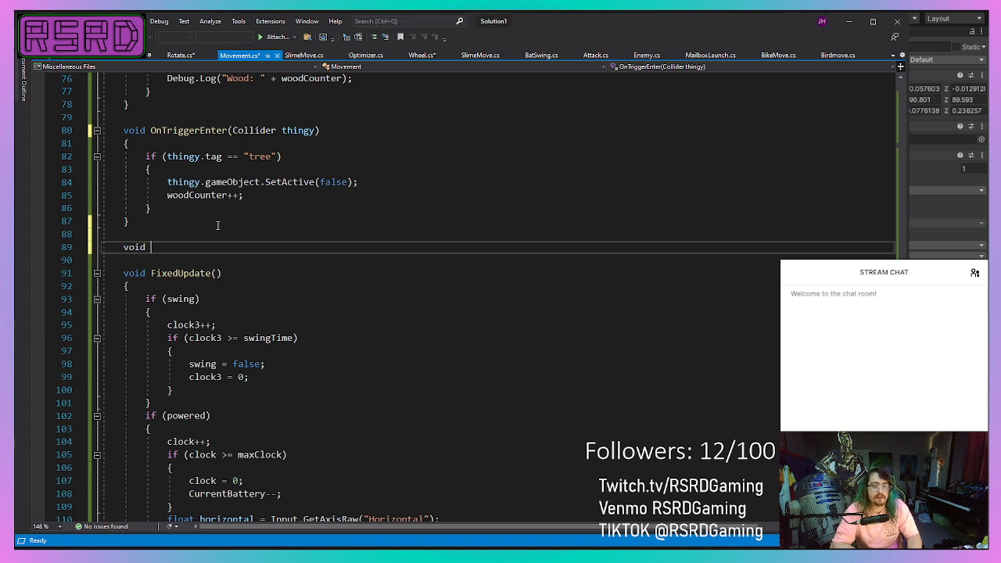
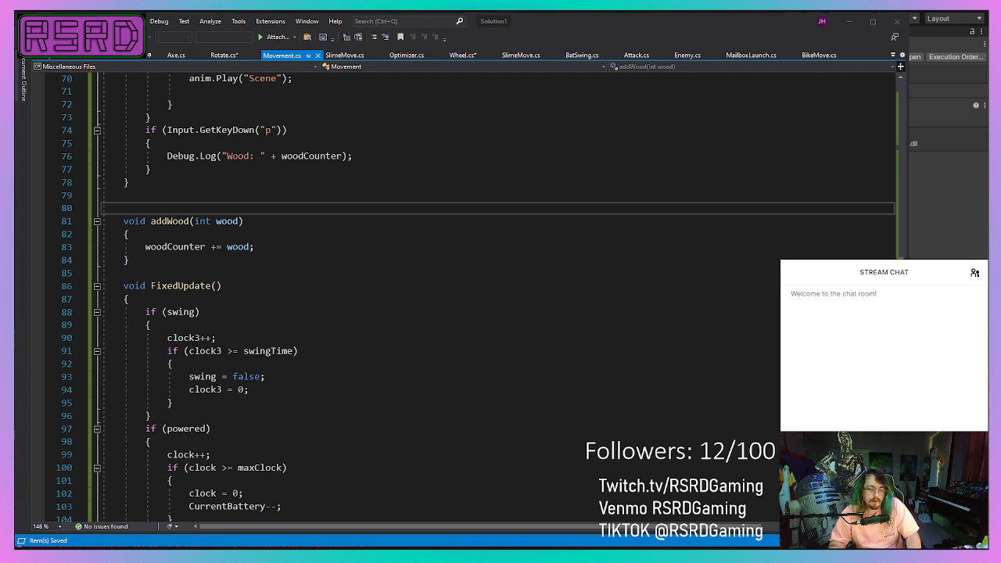
# Make the addWood method in Movement.cs public and save the script.
pyautogui.click(124, 221)
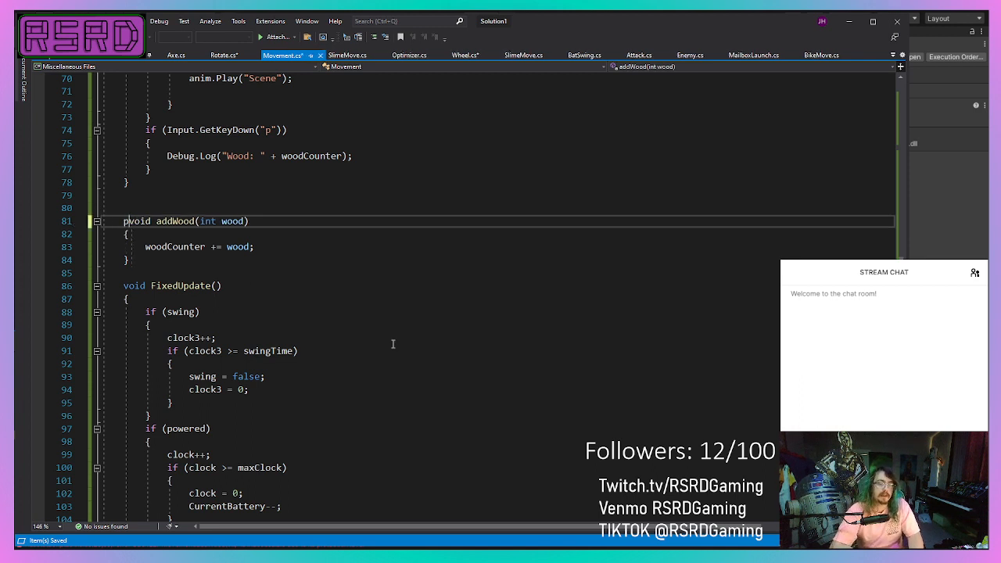
pyautogui.write('public')
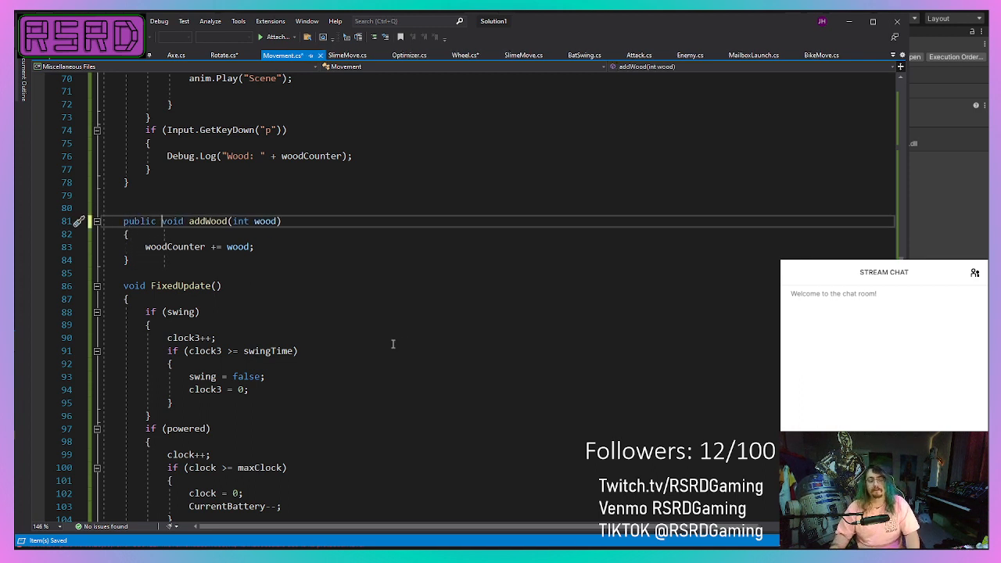
pyautogui.hotkey('ctrl', 's')
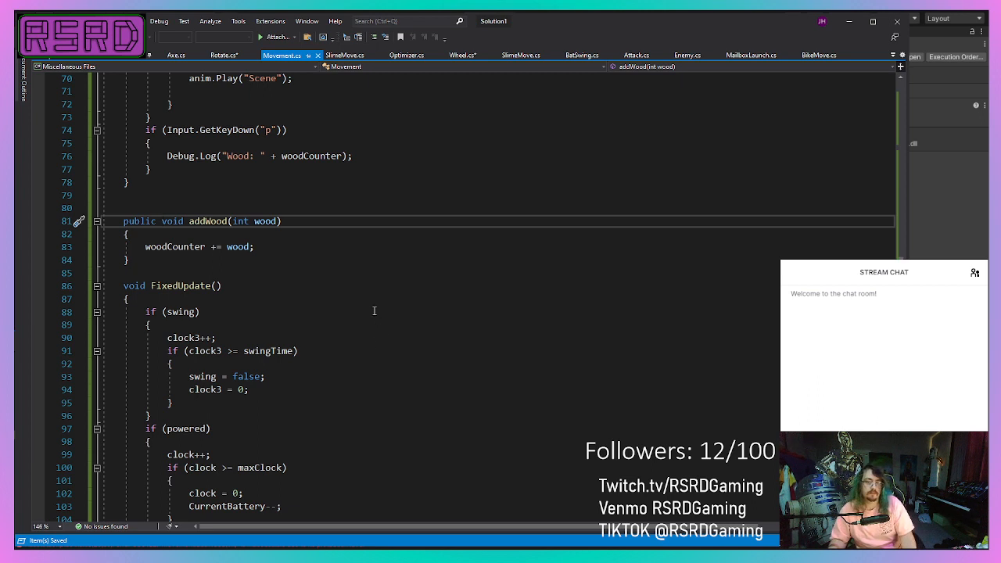
# Switch to Unity and attach the Axe script to the robot's hand piece Cube.011, with the Character object as its Character reference.
pyautogui.hotkey('alt', 'Tab')
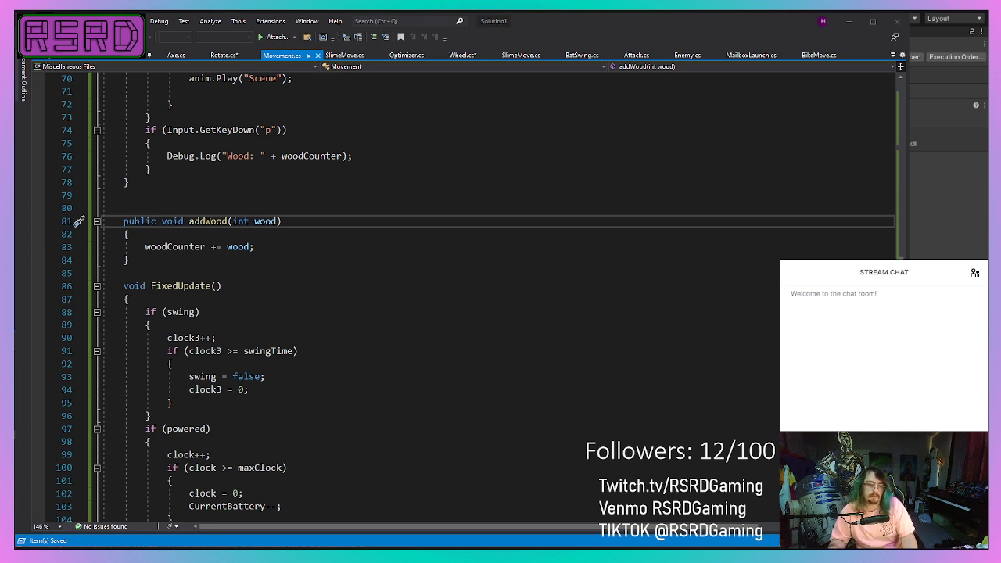
pyautogui.hotkey('alt', 'Tab')
pyautogui.hotkey('alt', 'Tab')
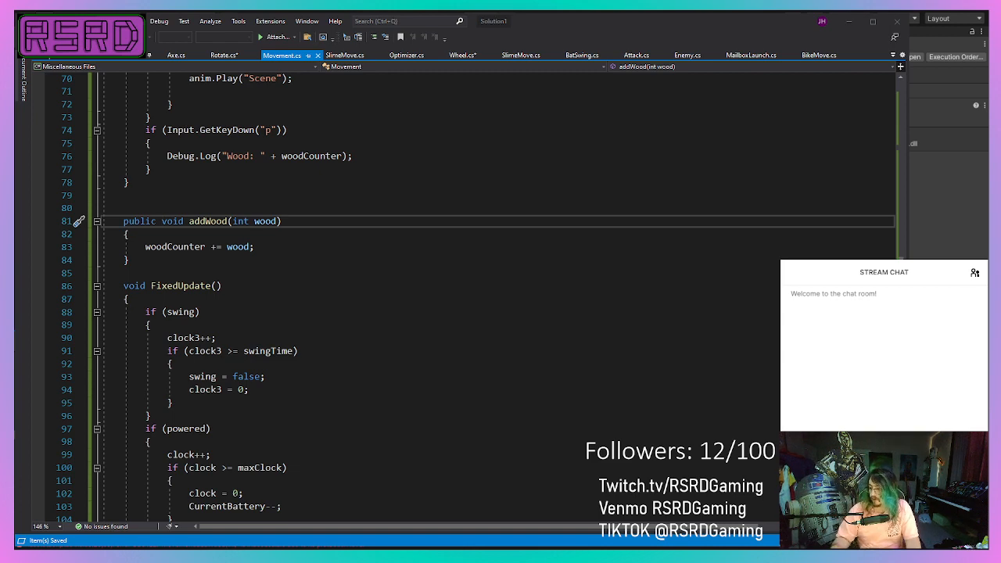
pyautogui.hotkey('alt', 'Tab')
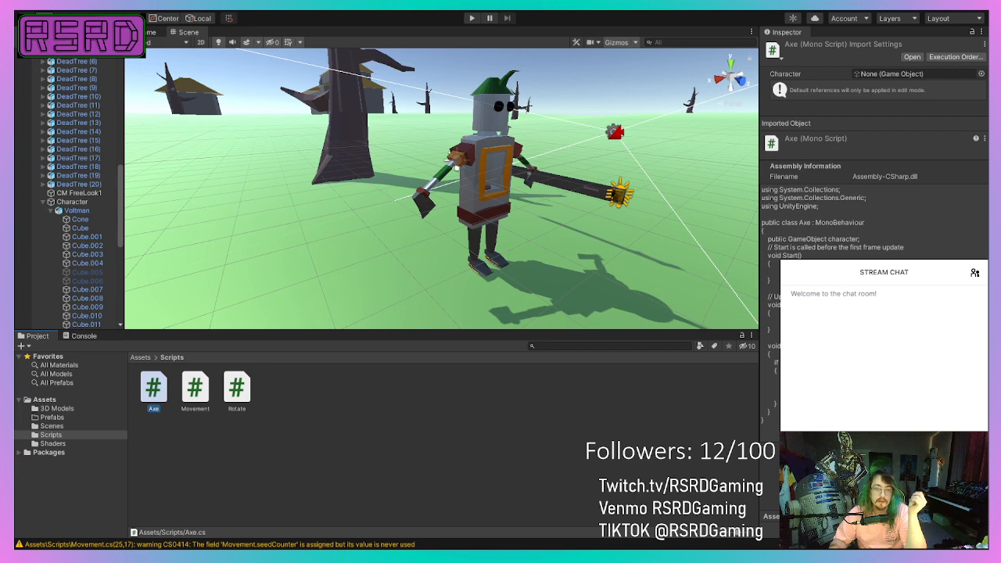
pyautogui.click(422, 207)
pyautogui.click(422, 206)
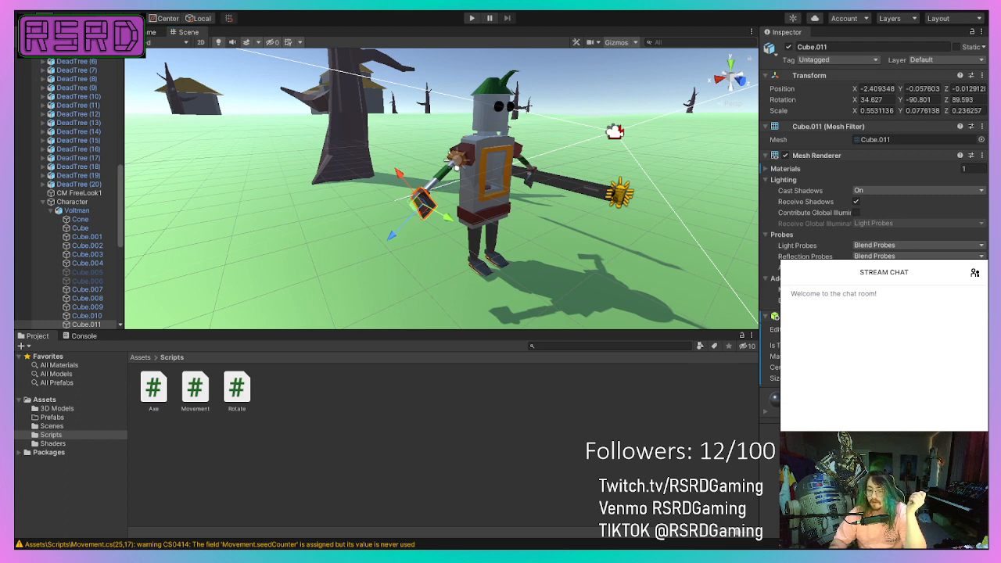
pyautogui.press('Return')
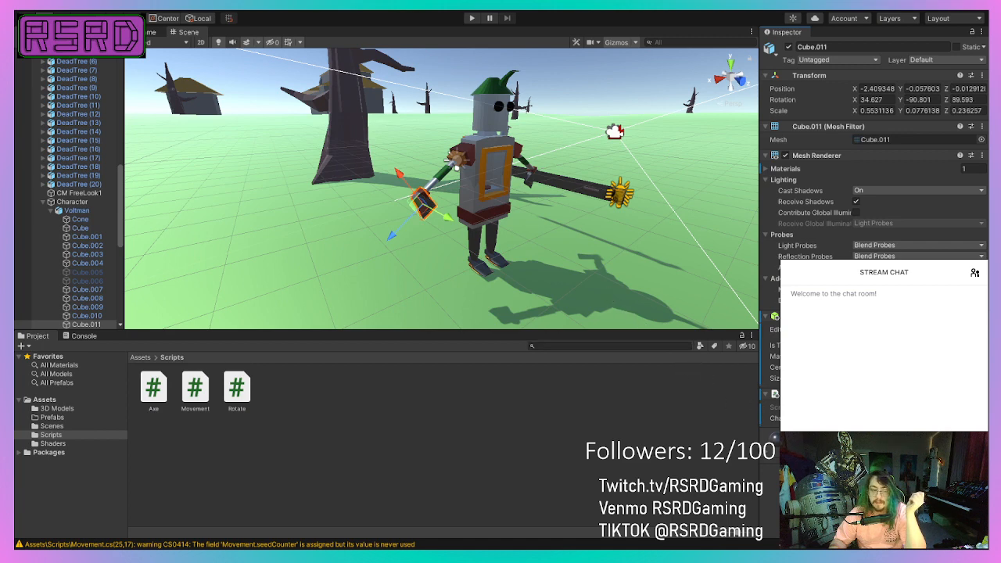
pyautogui.moveTo(95, 202); pyautogui.dragTo(883, 417)
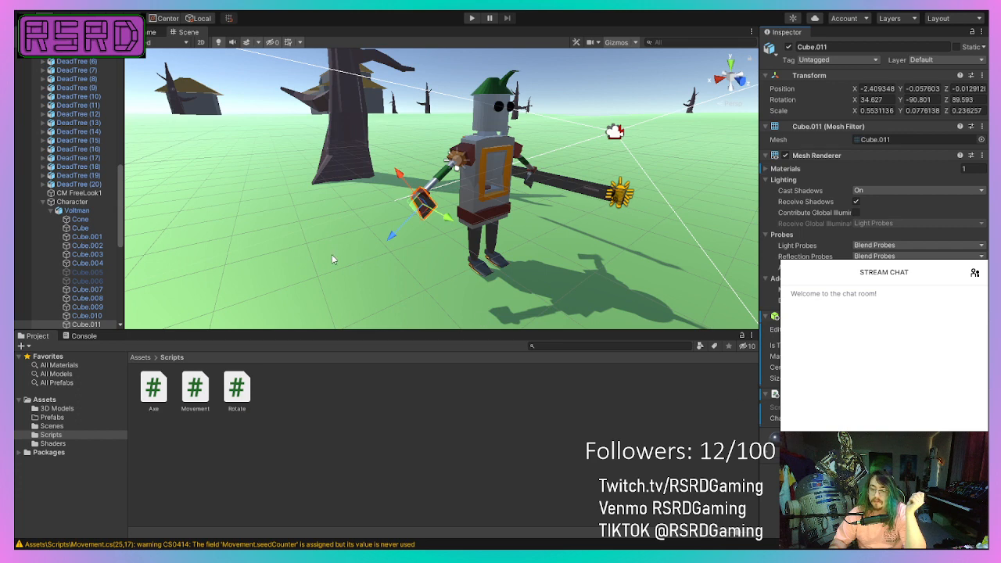
pyautogui.click(71, 203)
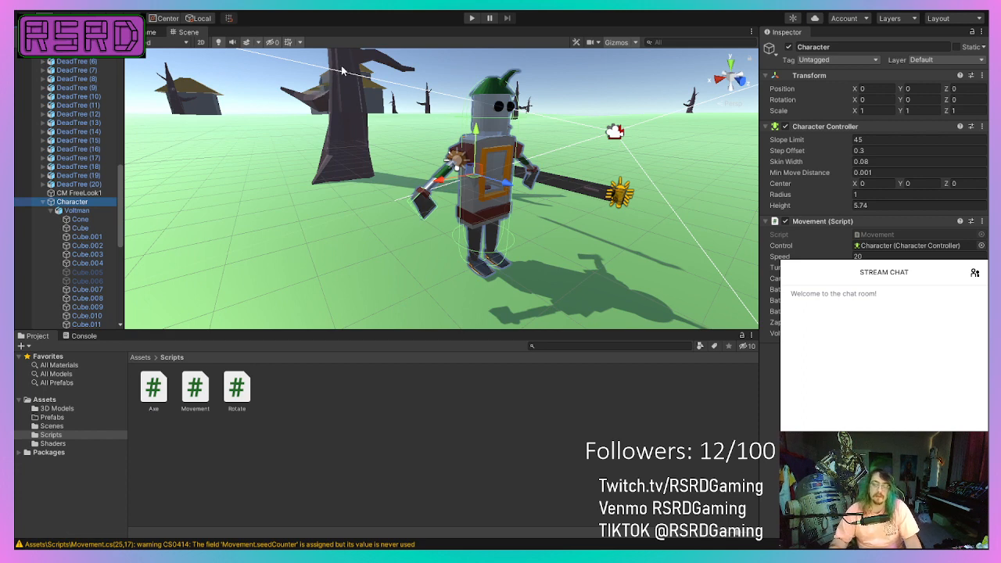
# Play-test the scene by walking the robot up to and around the dead tree, checking the logged wood count, and end play mode.
pyautogui.click(471, 23)
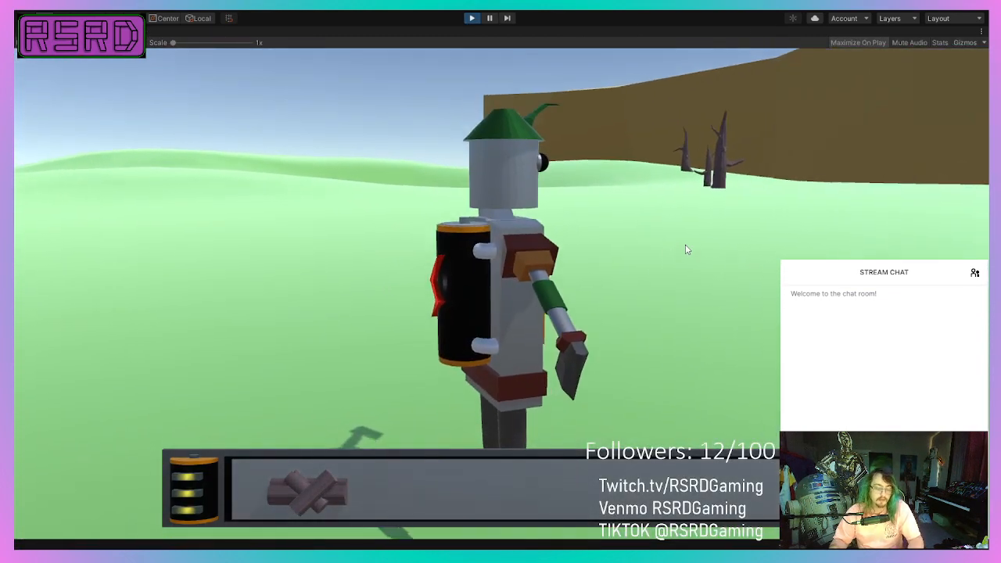
pyautogui.press('w')
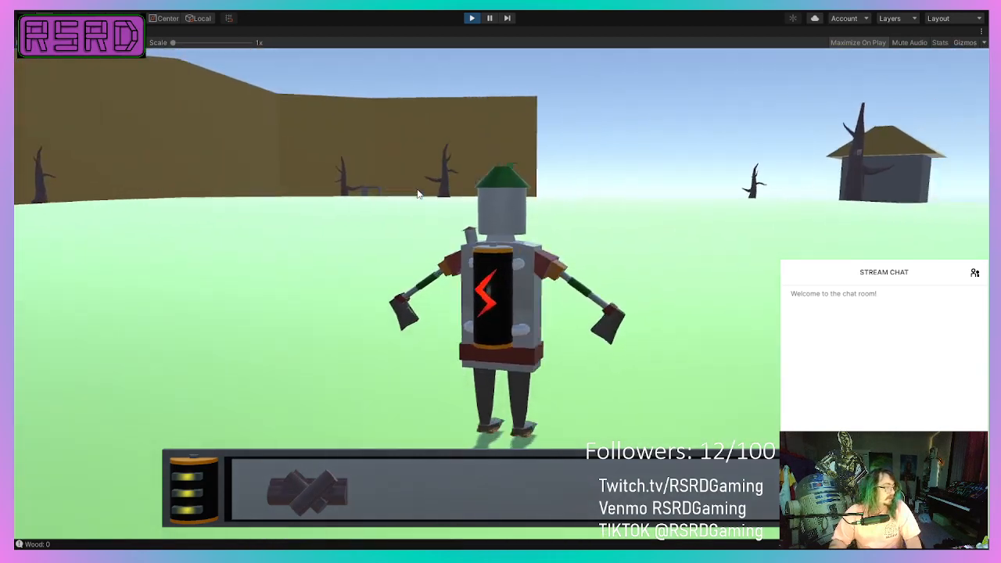
pyautogui.press('d')
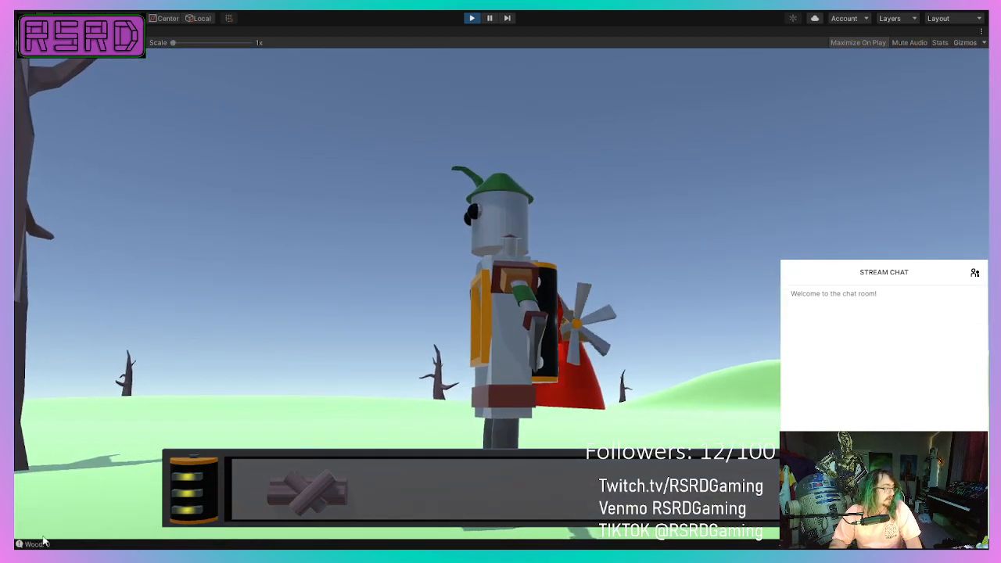
pyautogui.press('w')
pyautogui.press('d')
pyautogui.press('s')
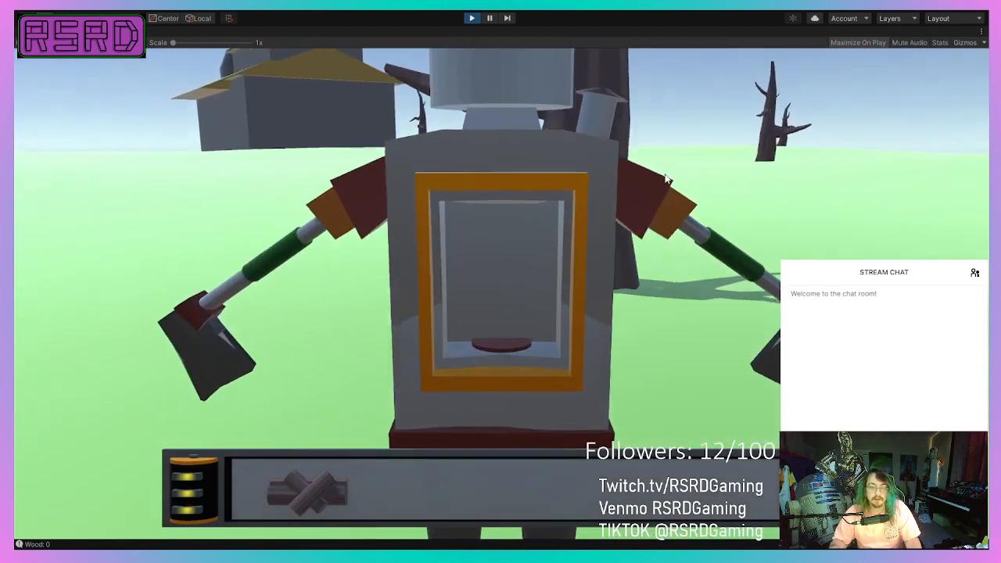
pyautogui.press('w')
pyautogui.press('d')
pyautogui.press('a')
pyautogui.press('d')
pyautogui.press('a')
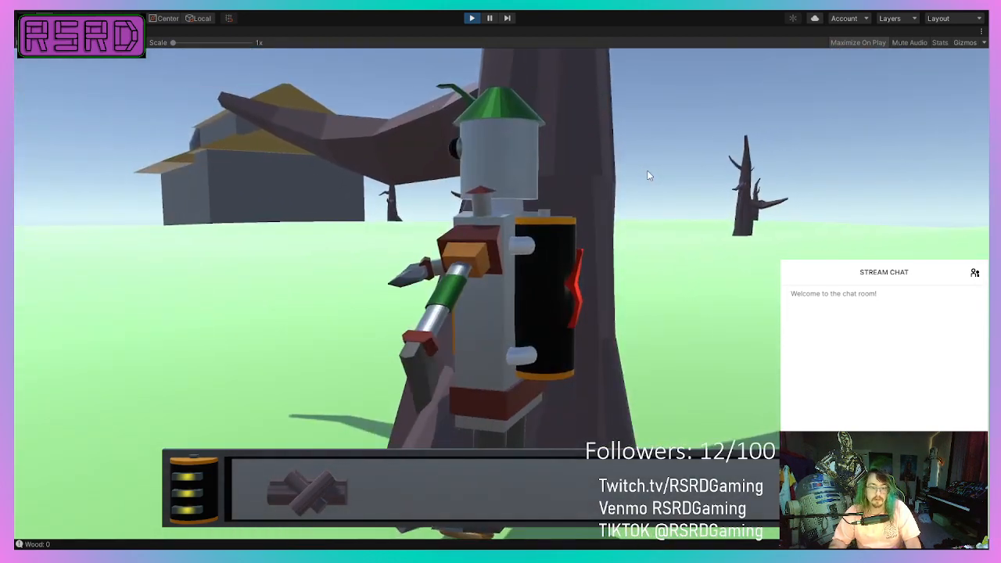
pyautogui.press('w')
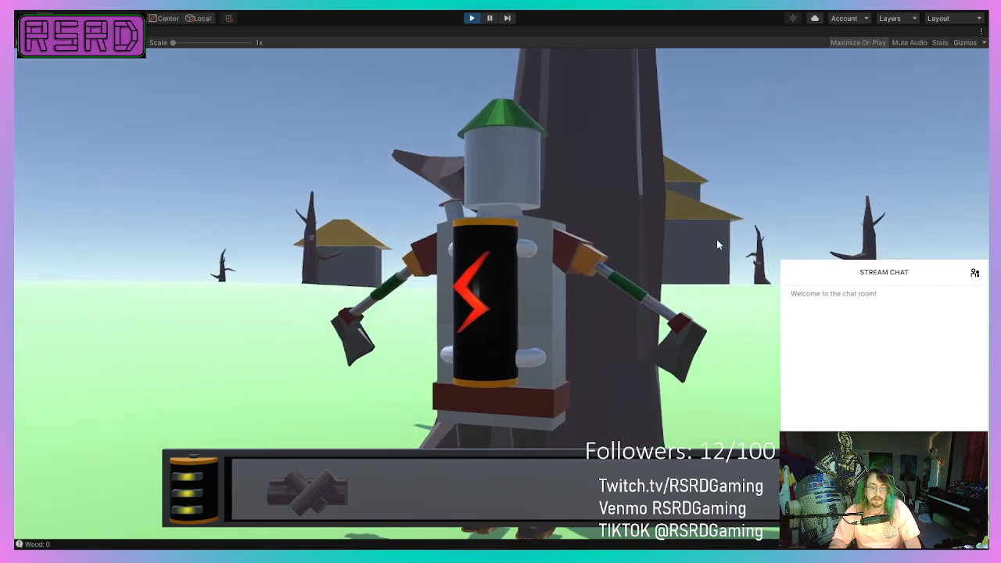
pyautogui.press('w')
pyautogui.press('d')
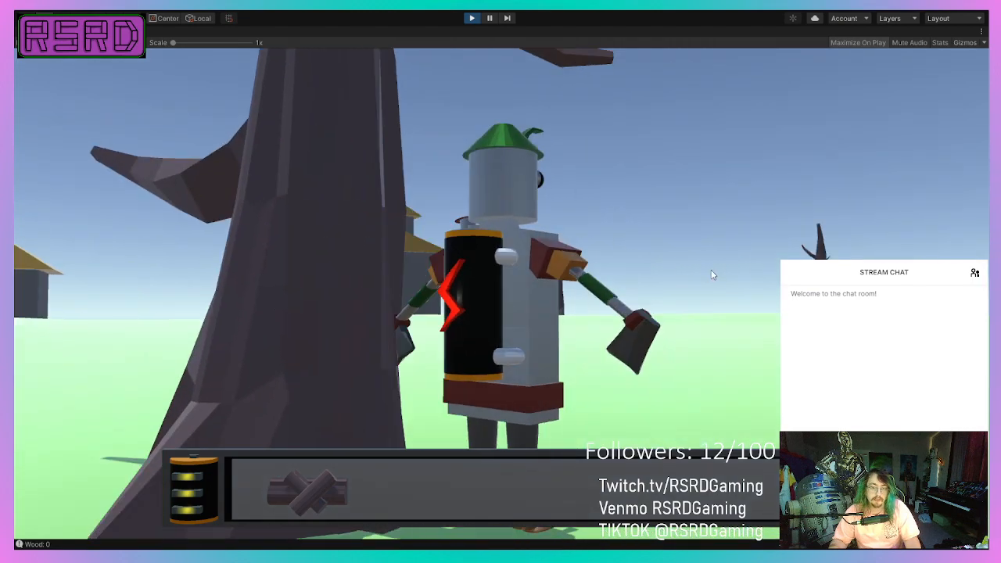
pyautogui.press('a')
pyautogui.press('w')
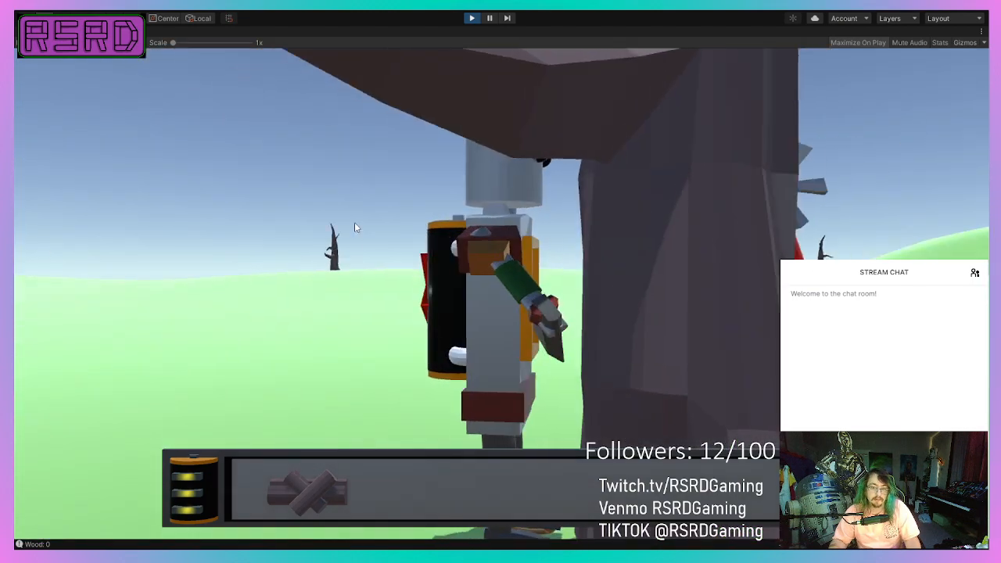
pyautogui.press('w')
pyautogui.press('d')
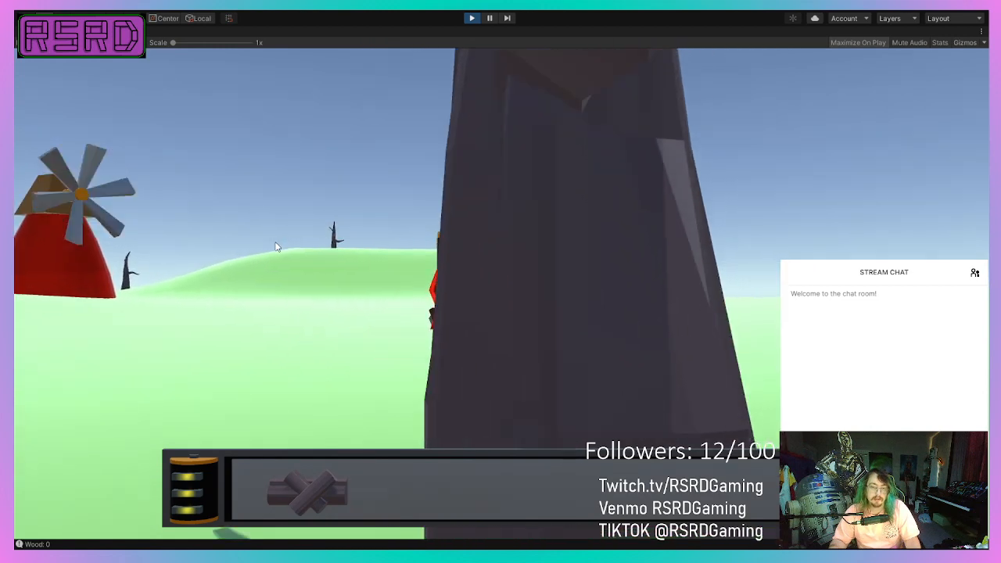
pyautogui.press('a')
pyautogui.press('d')
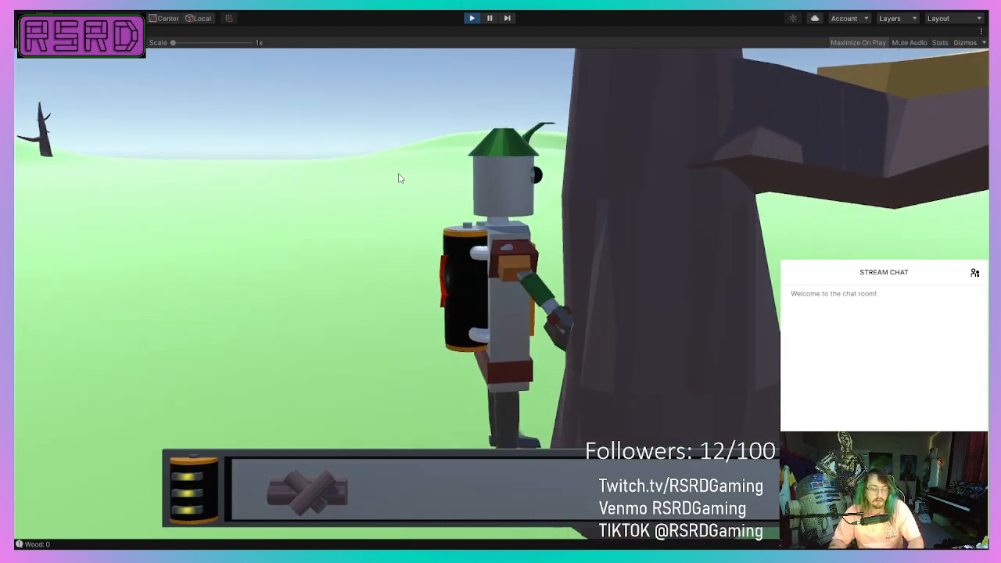
pyautogui.press('a')
pyautogui.press('w')
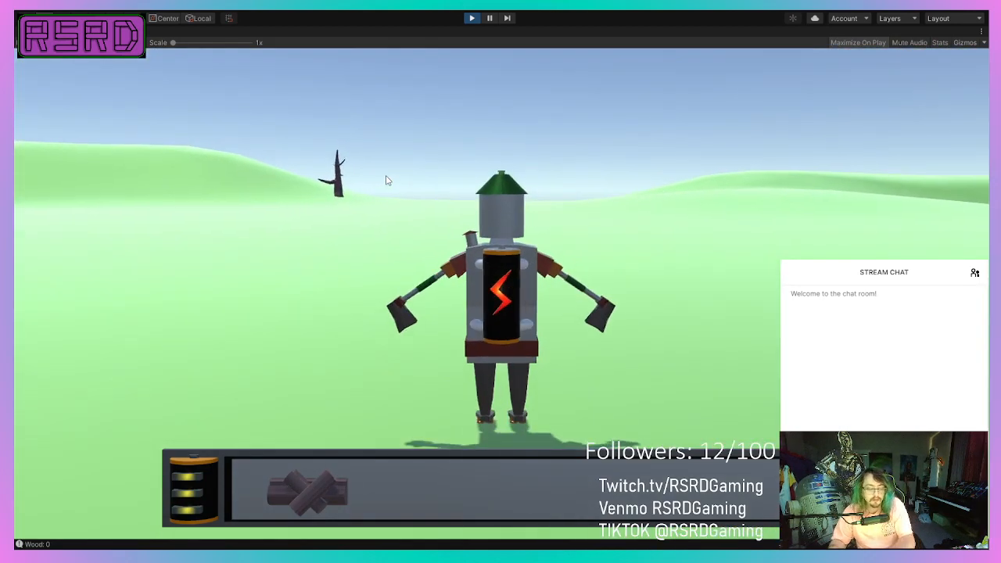
pyautogui.press('d')
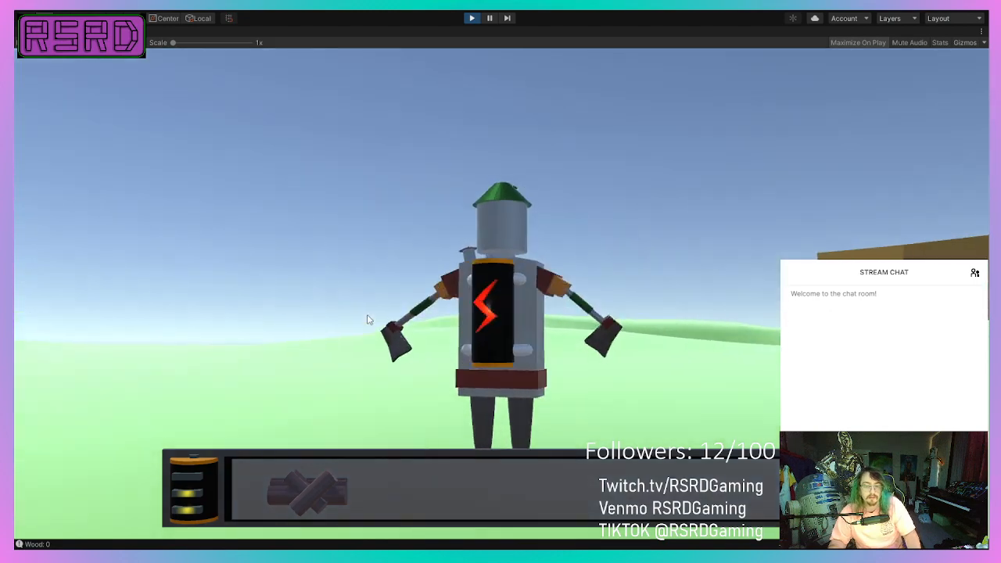
pyautogui.press('d')
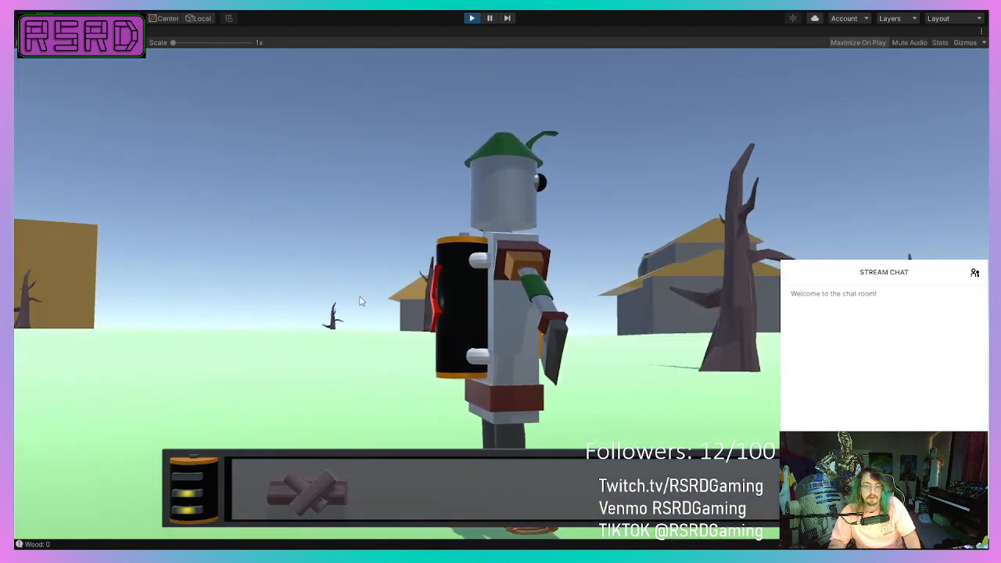
pyautogui.press('w')
pyautogui.press('s')
pyautogui.press('d')
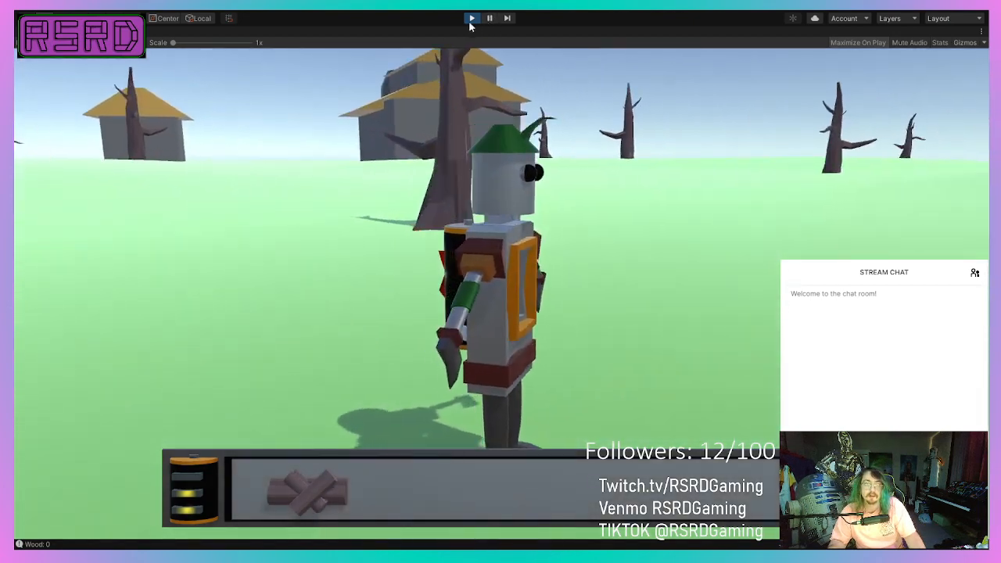
pyautogui.click(470, 22)
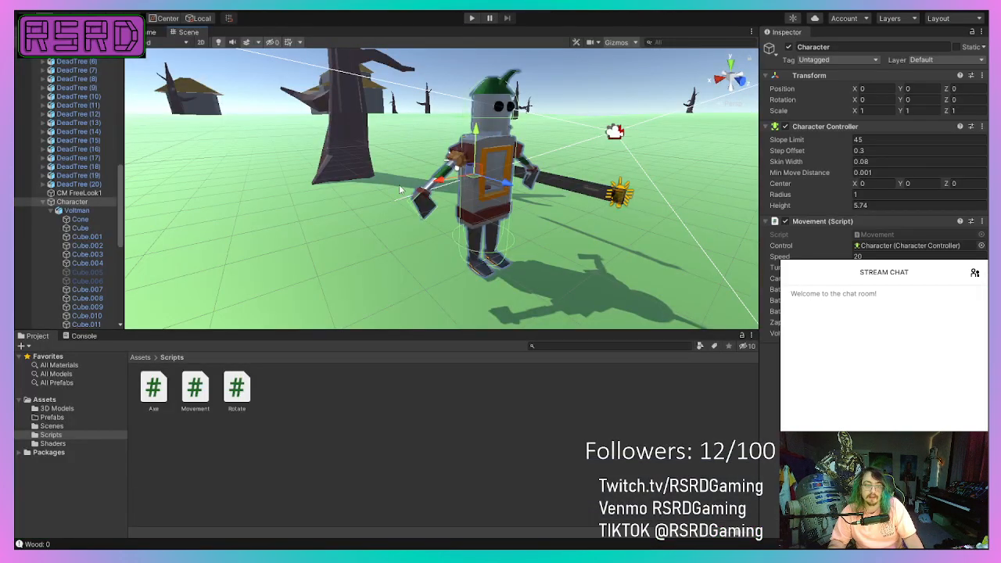
# Examine the DeadTree's Capsule Collider settings and its outline around the trunk relative to the robot.
pyautogui.scroll(6, 427, 264)
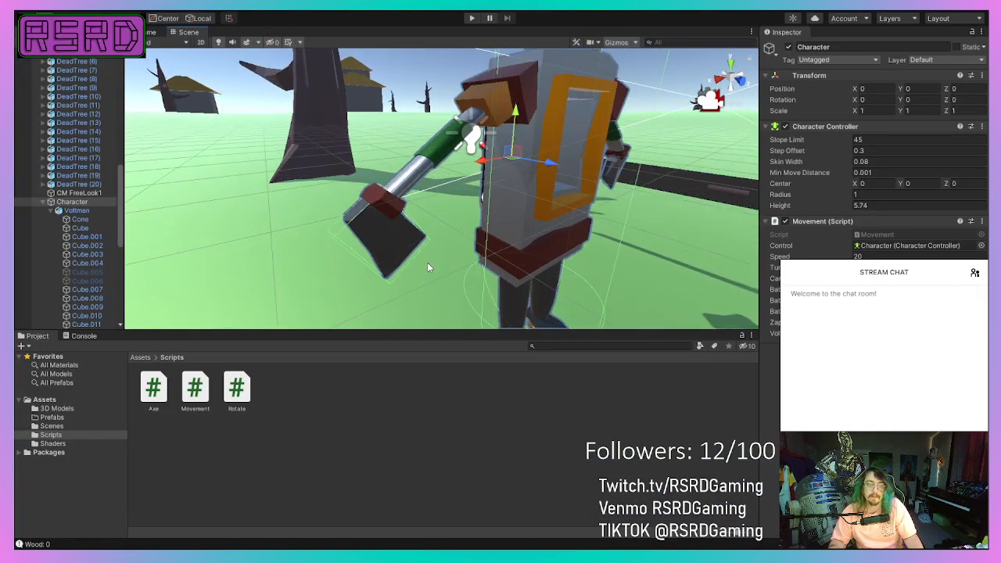
pyautogui.click(391, 253)
pyautogui.click(335, 126)
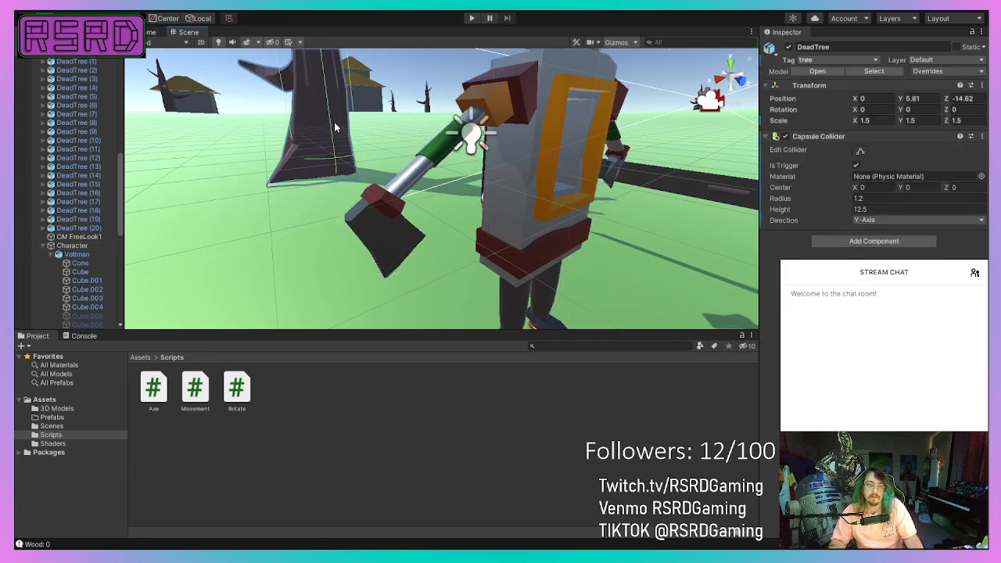
pyautogui.moveTo(241, 199); pyautogui.dragTo(397, 262, button='middle')
pyautogui.scroll(-10, 316, 223)
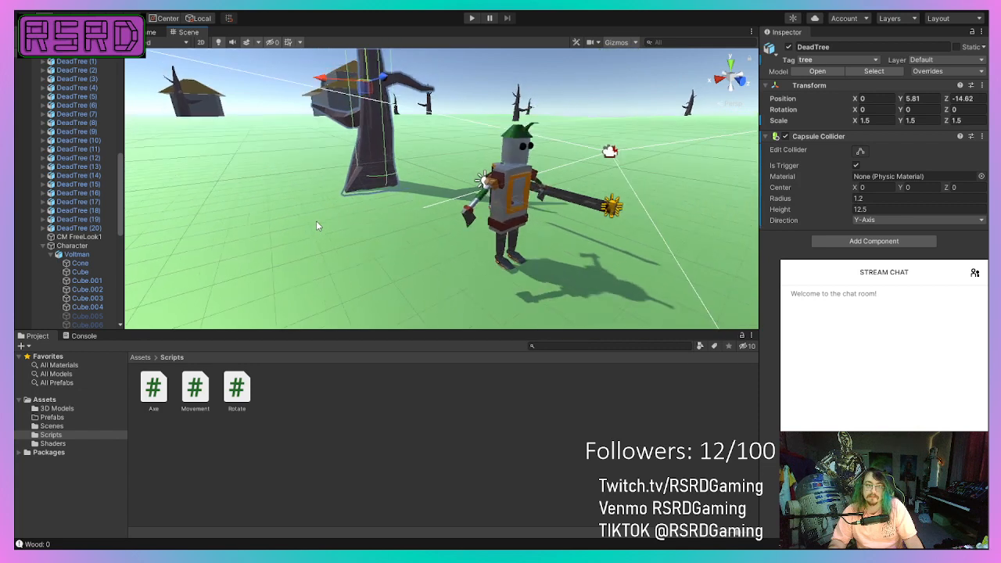
pyautogui.scroll(-4, 316, 218)
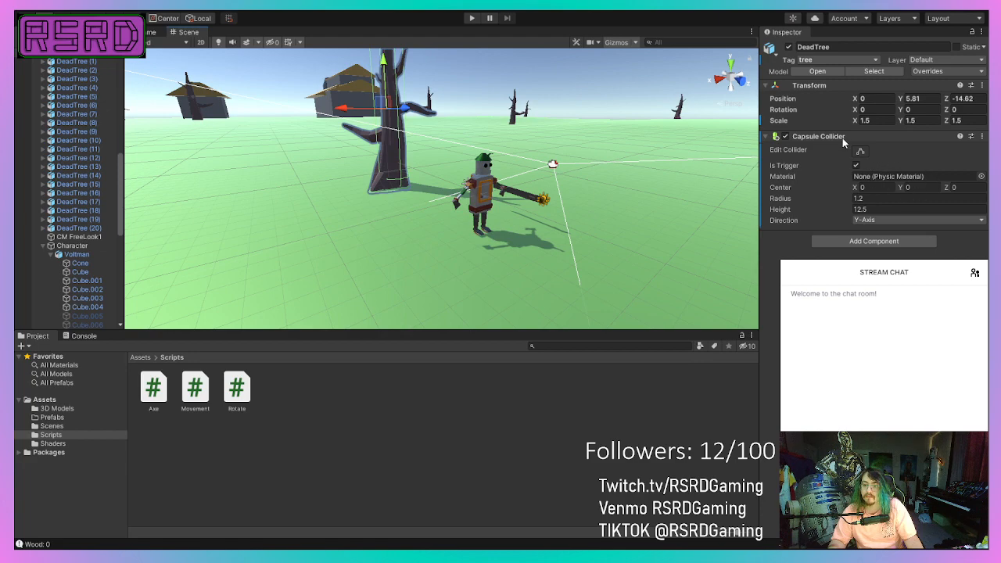
pyautogui.scroll(-5, 255, 190)
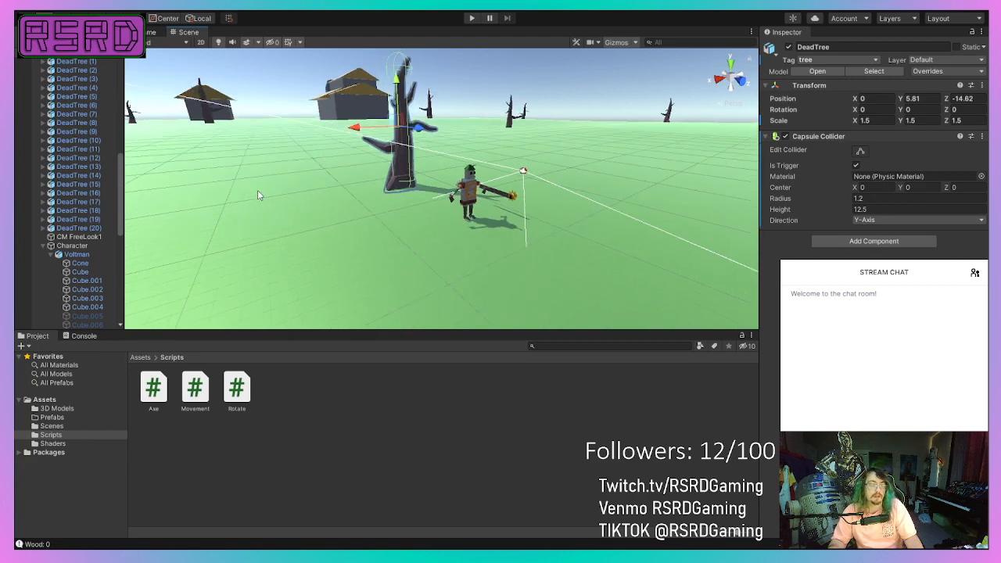
pyautogui.moveTo(259, 190); pyautogui.dragTo(263, 83, button='middle')
pyautogui.scroll(5, 399, 267)
pyautogui.scroll(3, 399, 267)
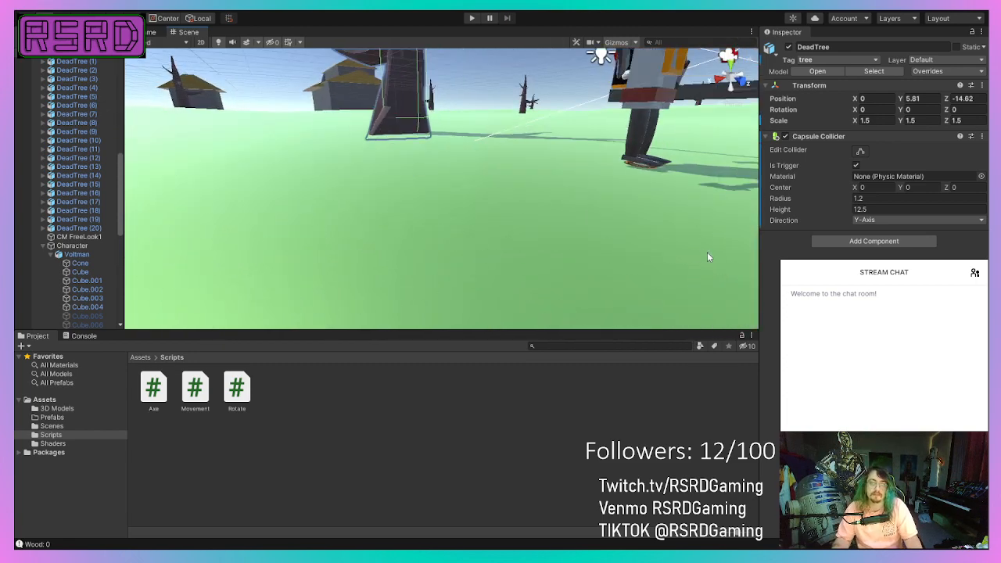
pyautogui.keyDown('alt'); pyautogui.moveTo(707, 252); pyautogui.dragTo(483, 413); pyautogui.keyUp('alt')
pyautogui.keyDown('alt'); pyautogui.moveTo(466, 247); pyautogui.dragTo(494, 179); pyautogui.keyUp('alt')
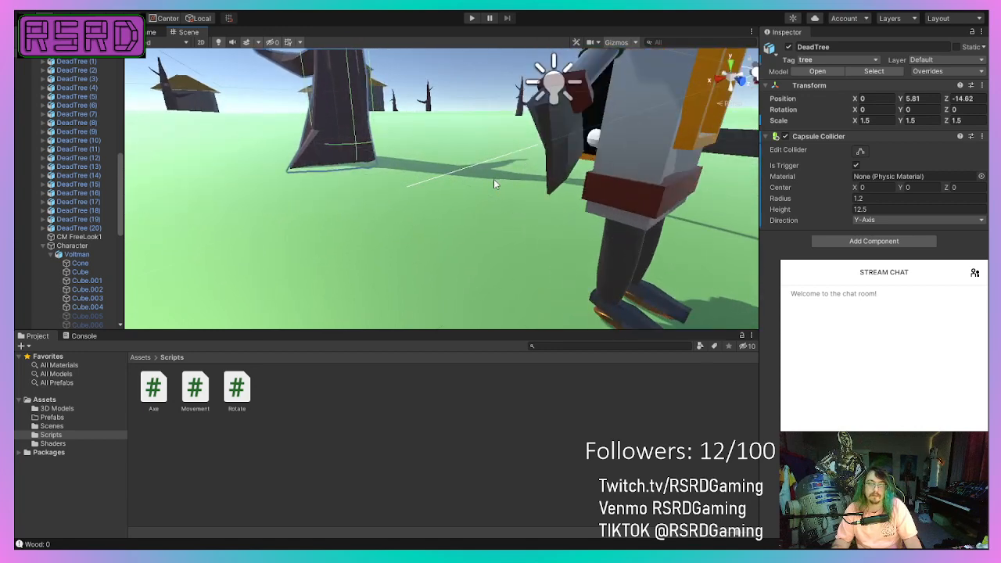
# Inspect the components of the robot's hand piece Cube.011 and its position relative to the tree.
pyautogui.click(546, 156)
pyautogui.click(546, 155)
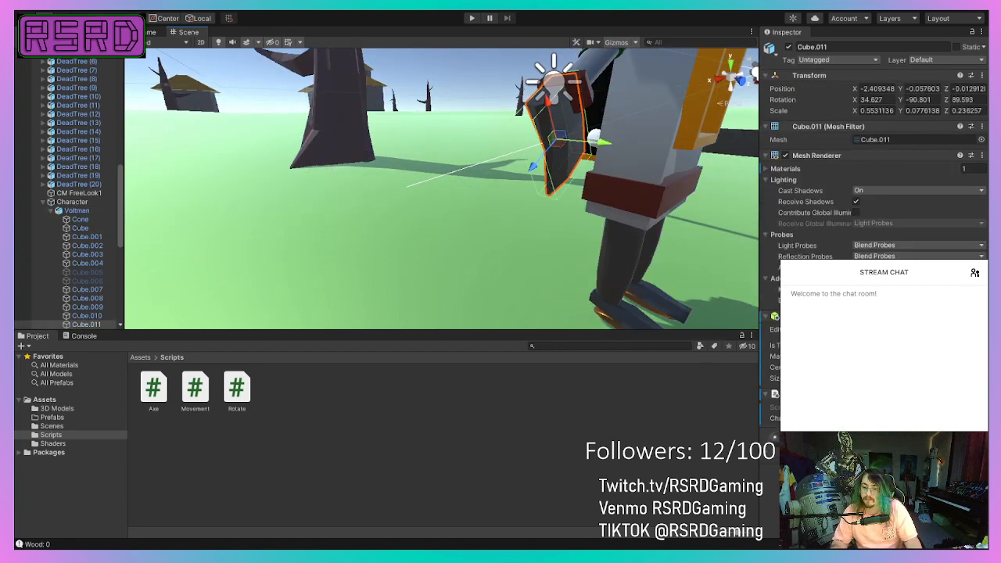
pyautogui.scroll(-5, 371, 209)
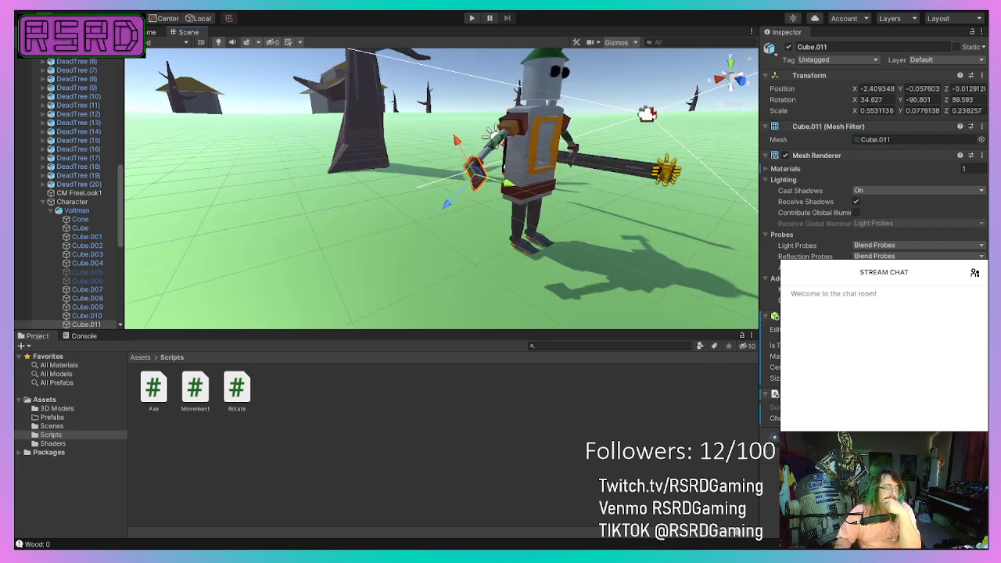
pyautogui.scroll(-3, 508, 221)
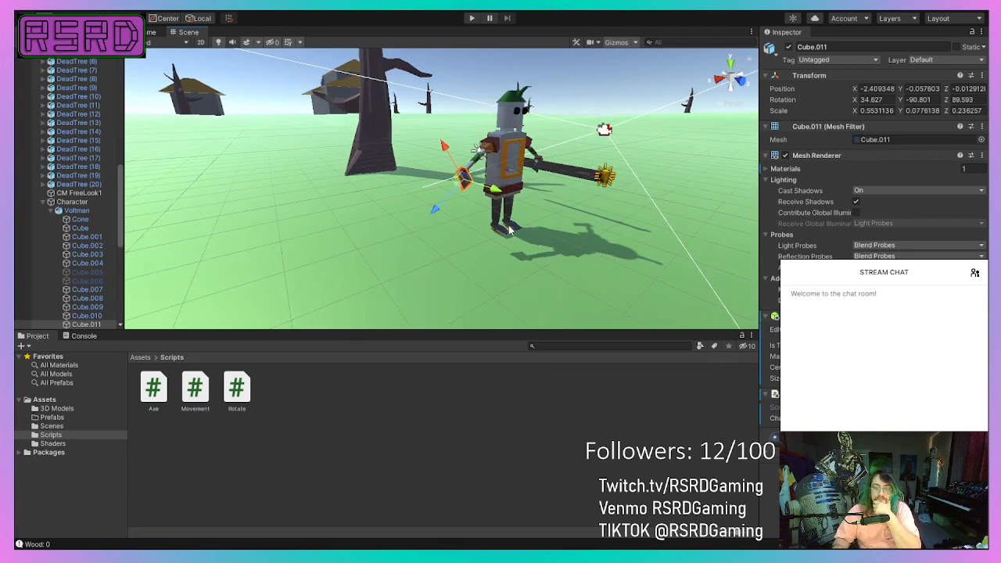
# Remove the Box Collider from the robot's hand piece Cube.011.
pyautogui.scroll(8, 507, 221)
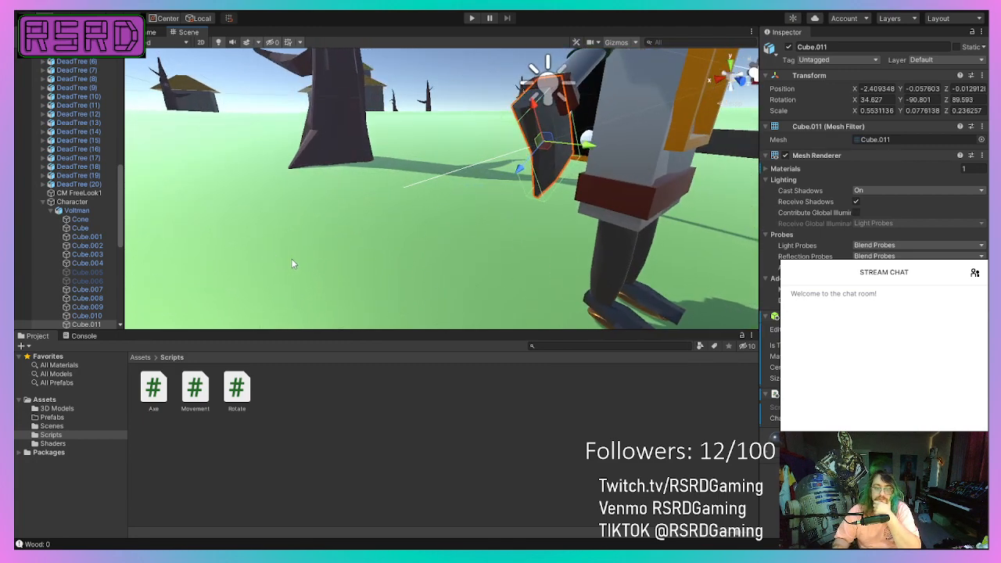
pyautogui.scroll(-8, 295, 252)
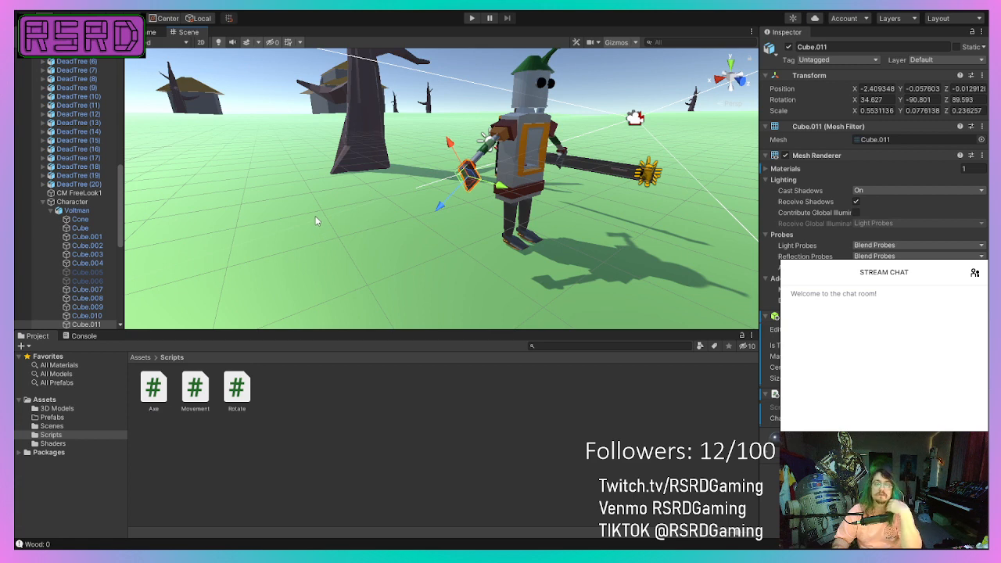
pyautogui.click(101, 326)
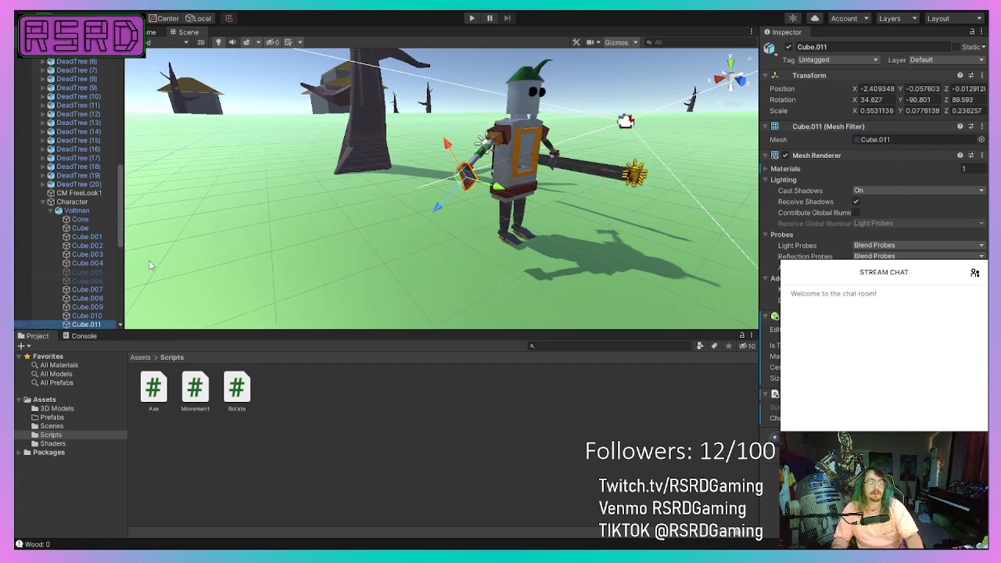
pyautogui.scroll(-4, 94, 250)
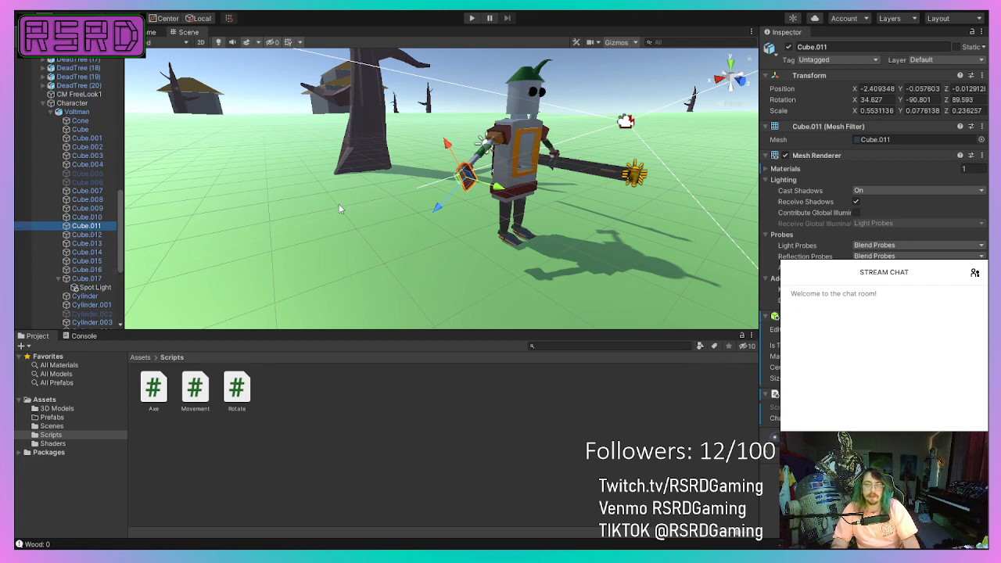
pyautogui.scroll(-4, 93, 290)
pyautogui.scroll(3, 94, 289)
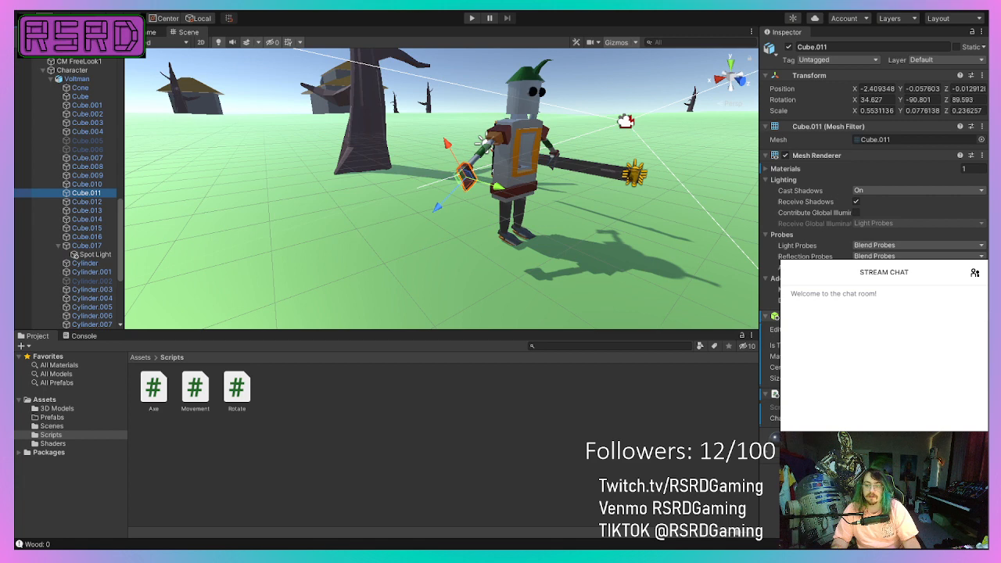
pyautogui.click(938, 342)
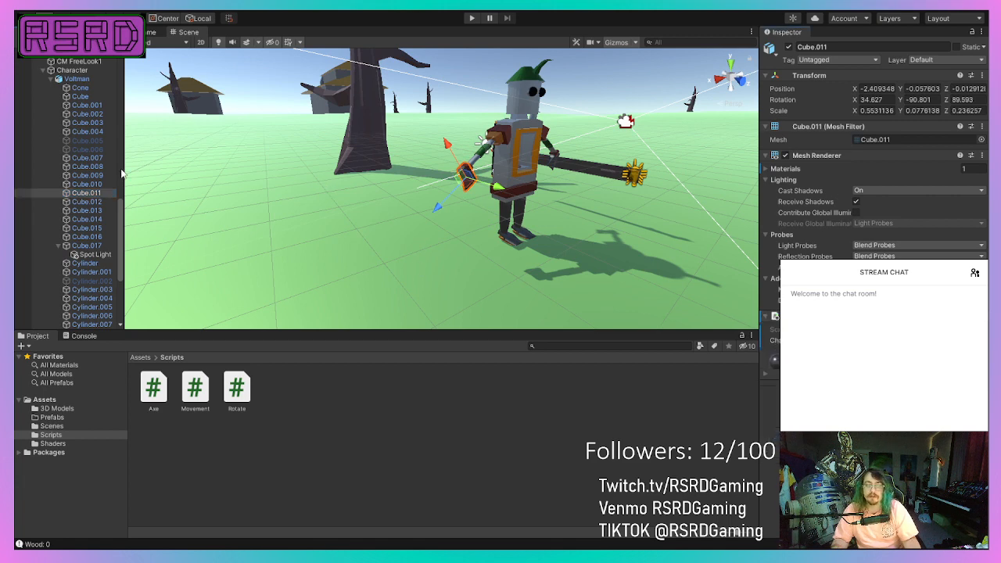
# Examine the Character object's Character Controller settings and its outline around the robot from the front and side.
pyautogui.scroll(5, 470, 238)
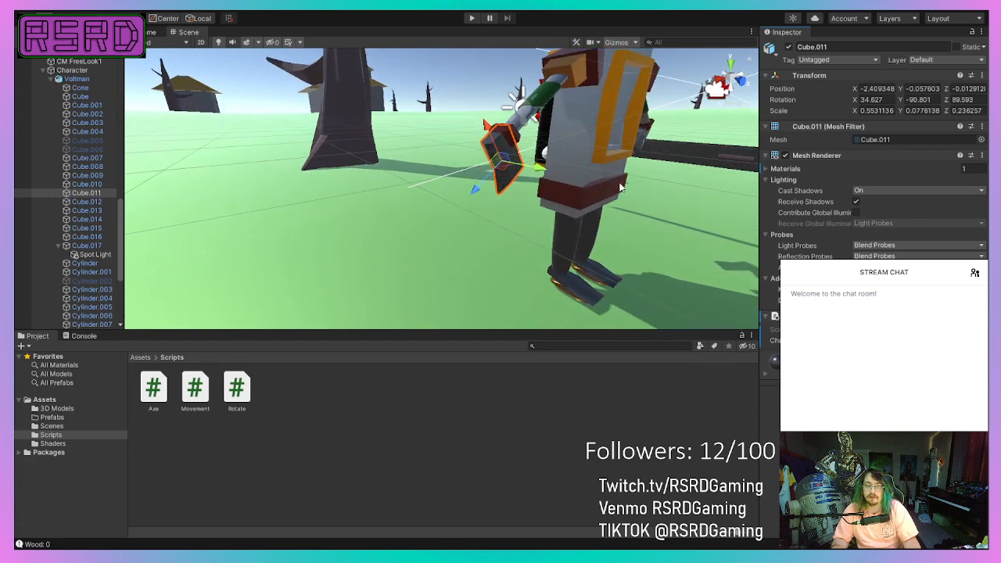
pyautogui.click(622, 191)
pyautogui.moveTo(463, 243); pyautogui.dragTo(211, 418, button='middle')
pyautogui.scroll(-5, 363, 161)
pyautogui.scroll(-2, 362, 160)
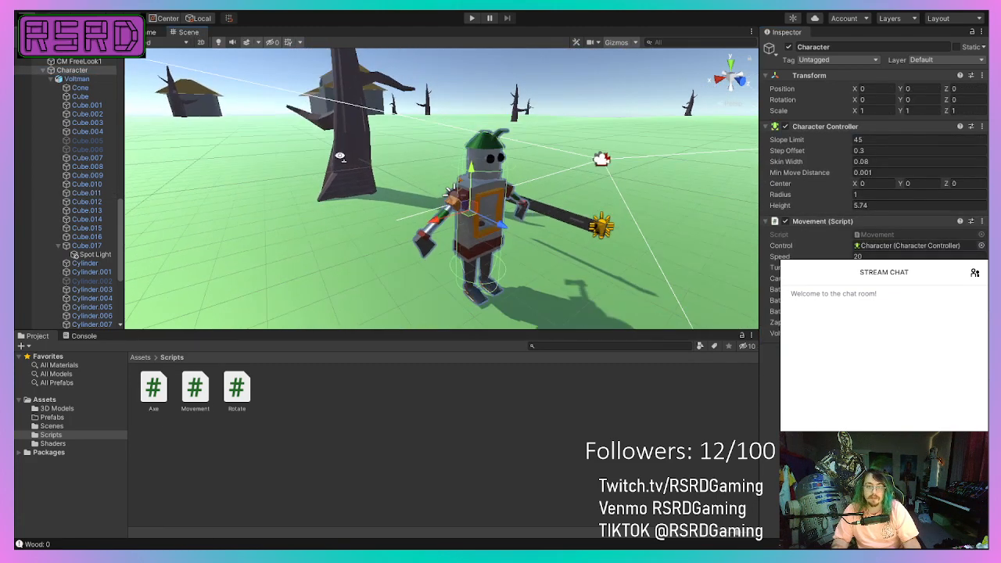
pyautogui.moveTo(363, 160); pyautogui.dragTo(492, 170, button='right')
pyautogui.moveTo(492, 170); pyautogui.dragTo(615, 127, button='middle')
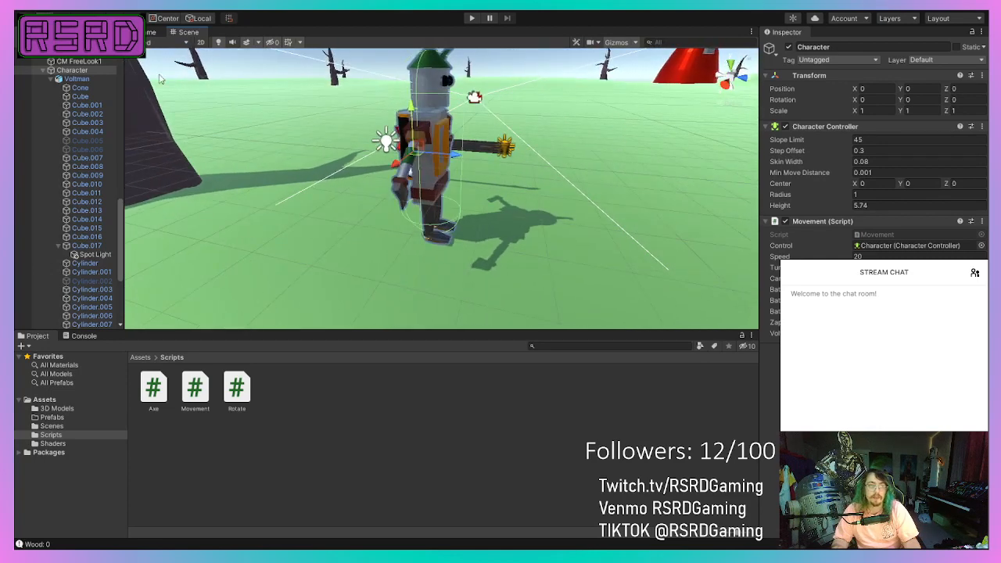
pyautogui.click(43, 89)
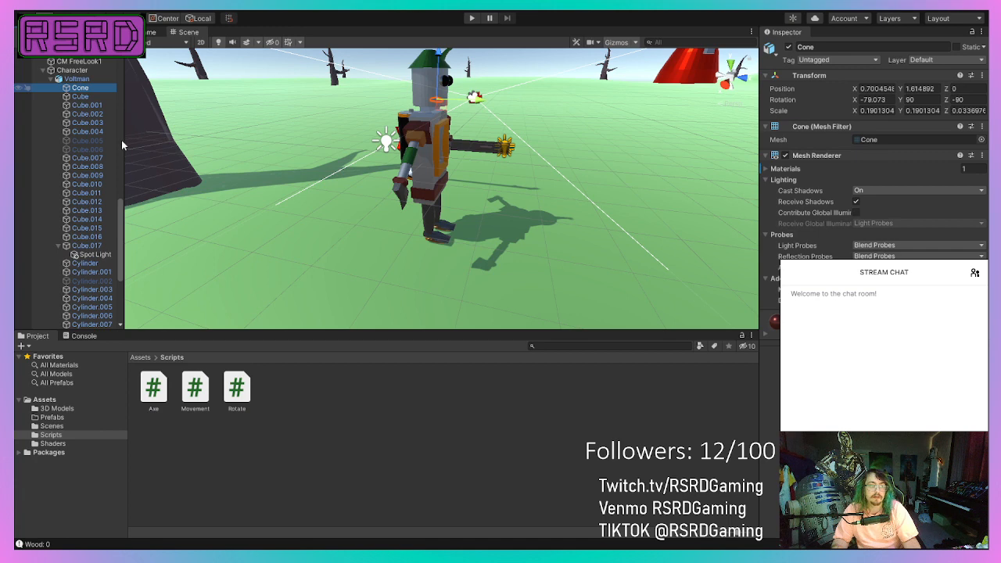
pyautogui.click(238, 101)
pyautogui.click(295, 57)
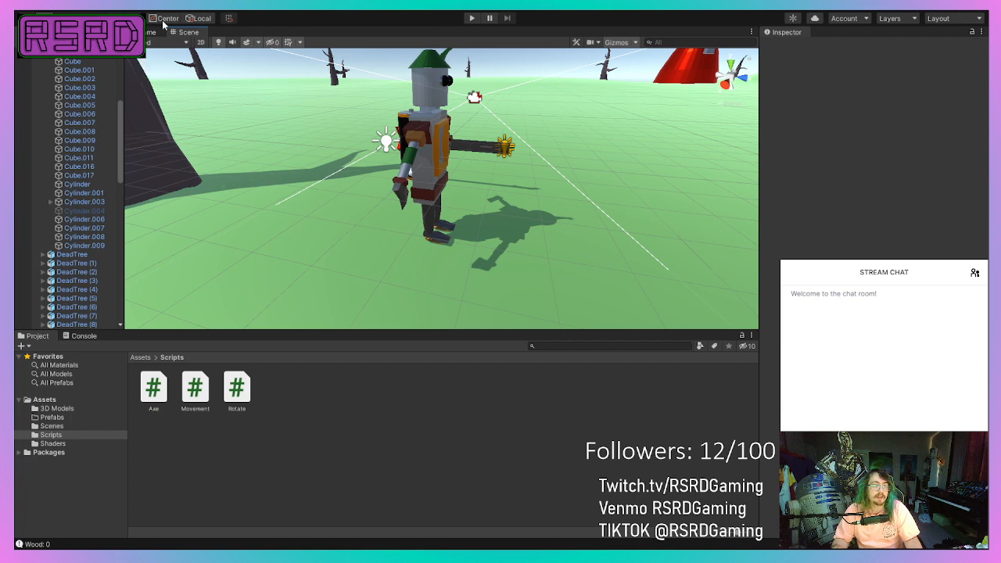
# Create an empty object in the scene and name it Action Zone.
pyautogui.hotkey('ctrl', 'shift', 'n')
pyautogui.write('Actio')
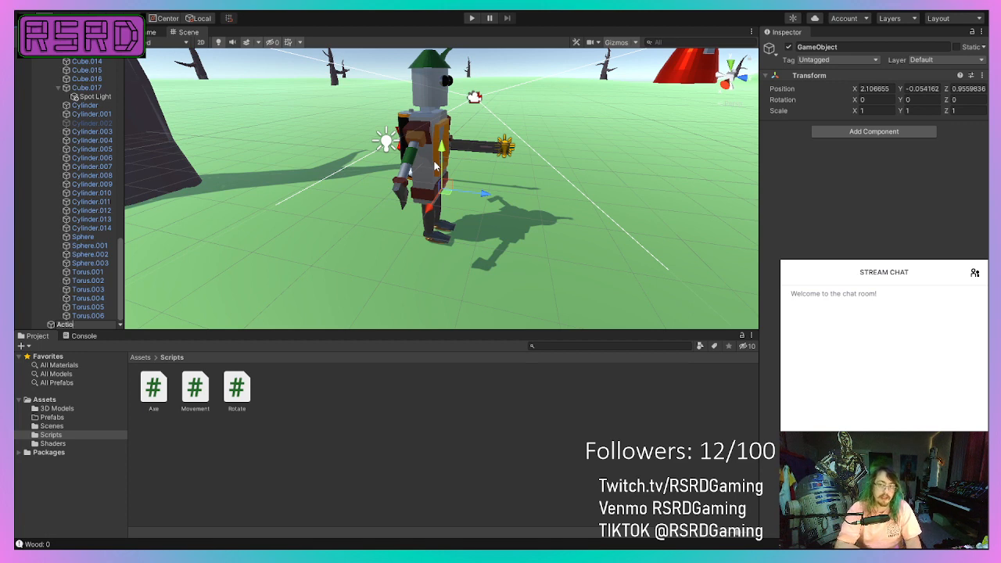
pyautogui.write('n Zone')
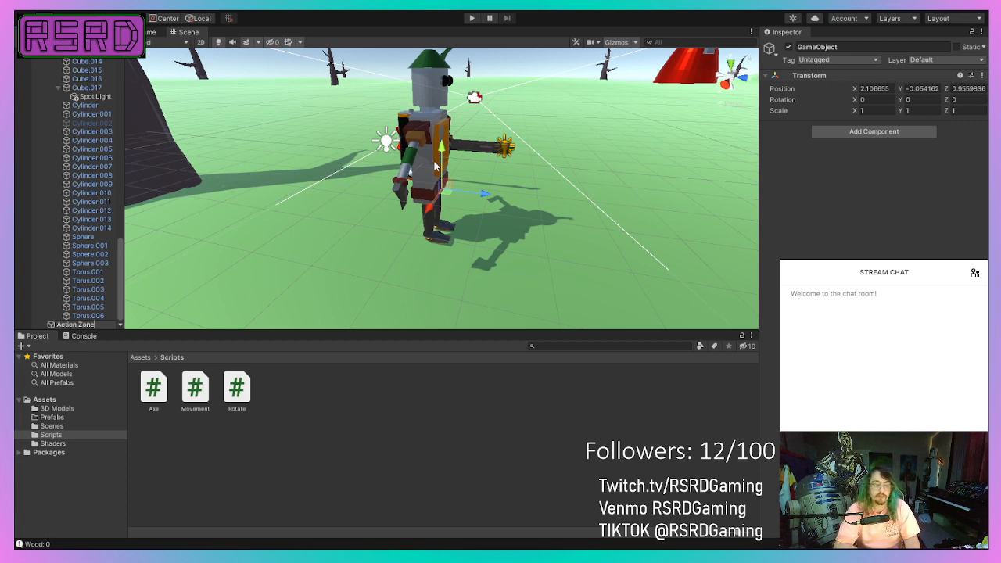
pyautogui.press('Return')
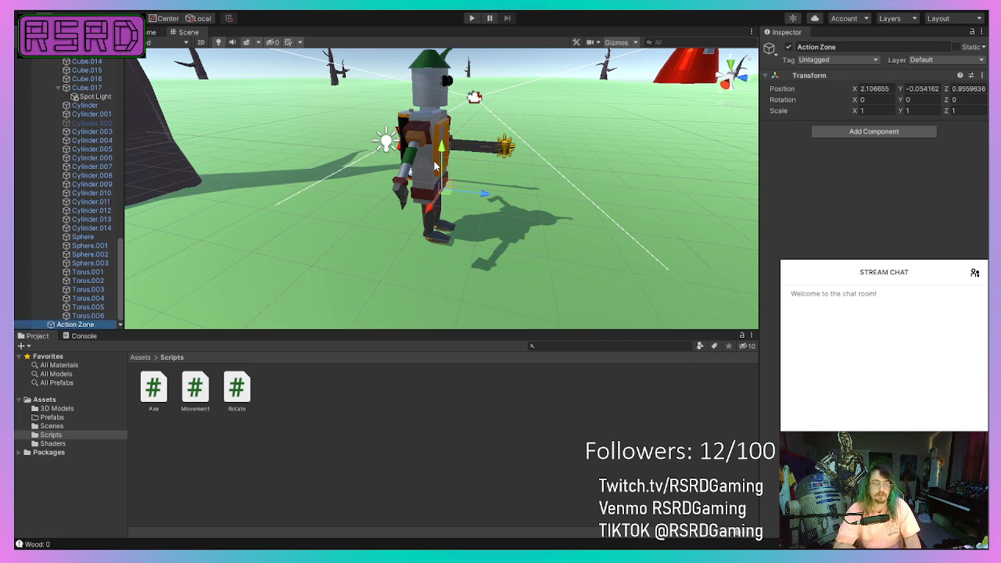
# Set the Action Zone's position to 0, 0, 0.
pyautogui.click(890, 89)
pyautogui.write('0')
pyautogui.press('Tab')
pyautogui.write('0')
pyautogui.press('Tab')
pyautogui.write('0')
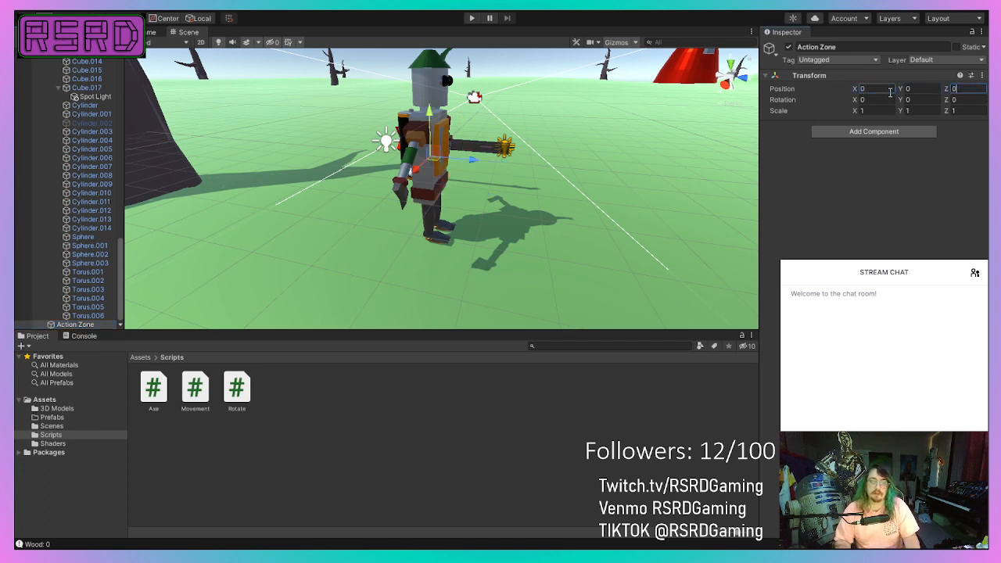
# Move the Action Zone in front of the robot to Z 1.48 and make it a child of Character.
pyautogui.moveTo(464, 161); pyautogui.dragTo(514, 169)
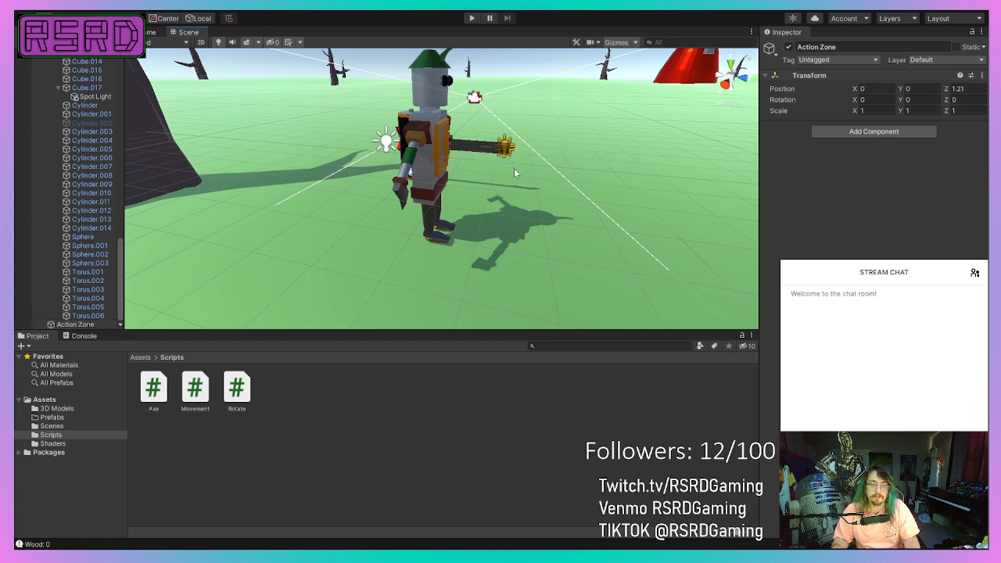
pyautogui.click(99, 323)
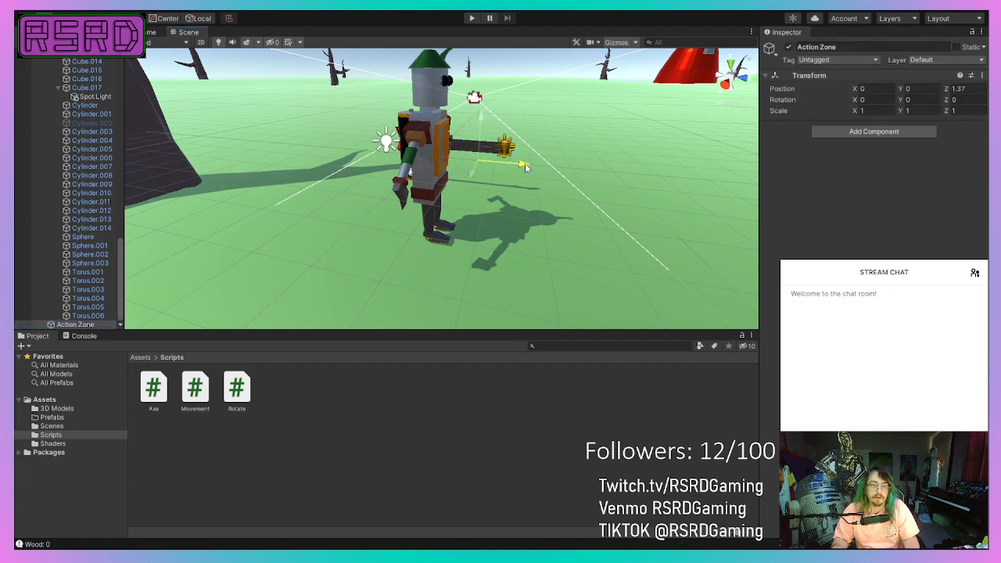
pyautogui.moveTo(525, 162); pyautogui.dragTo(529, 164)
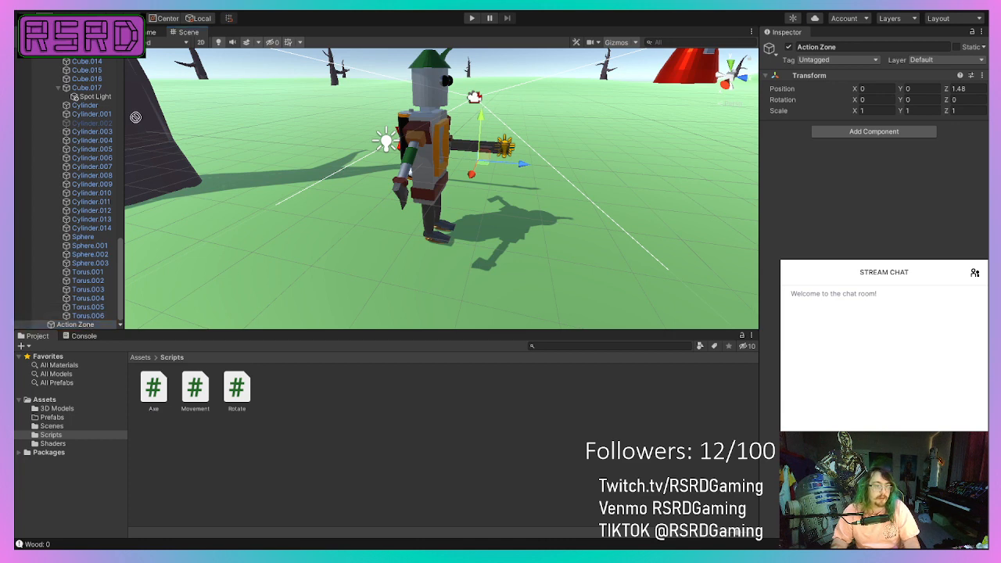
pyautogui.scroll(8, 89, 121)
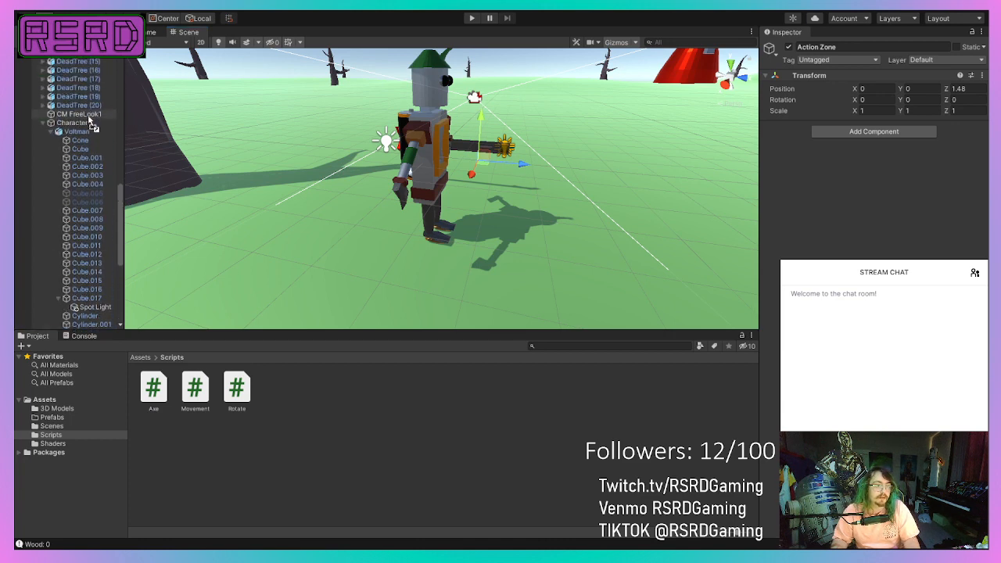
pyautogui.scroll(-8, 90, 122)
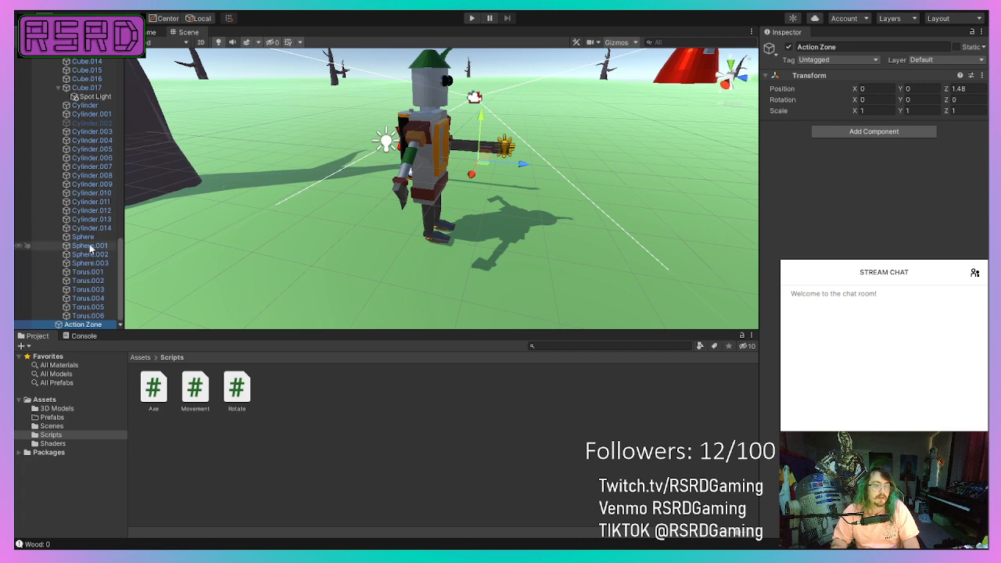
# Remove the Axe script component from the robot's hand piece Cube.011.
pyautogui.scroll(6, 89, 249)
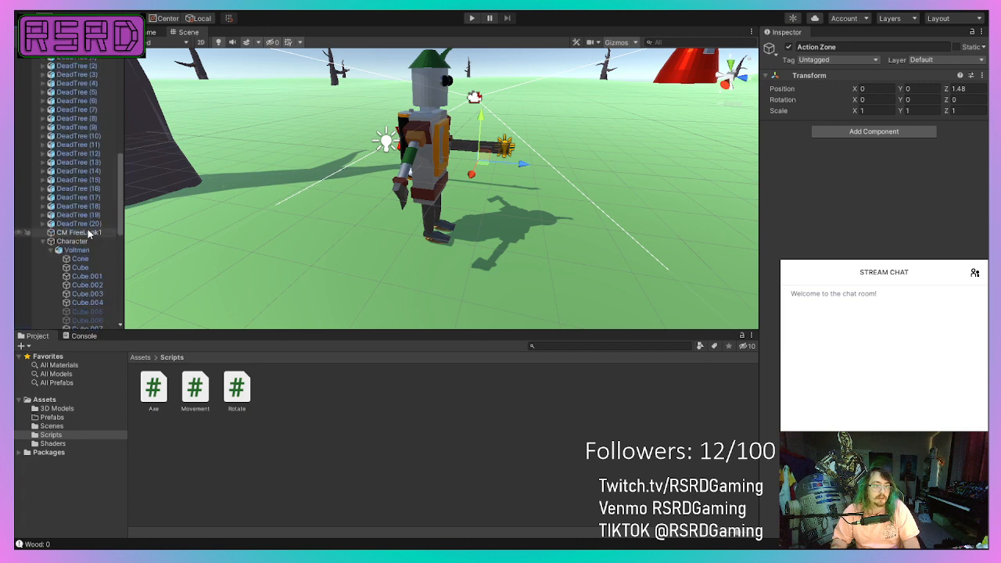
pyautogui.click(400, 200)
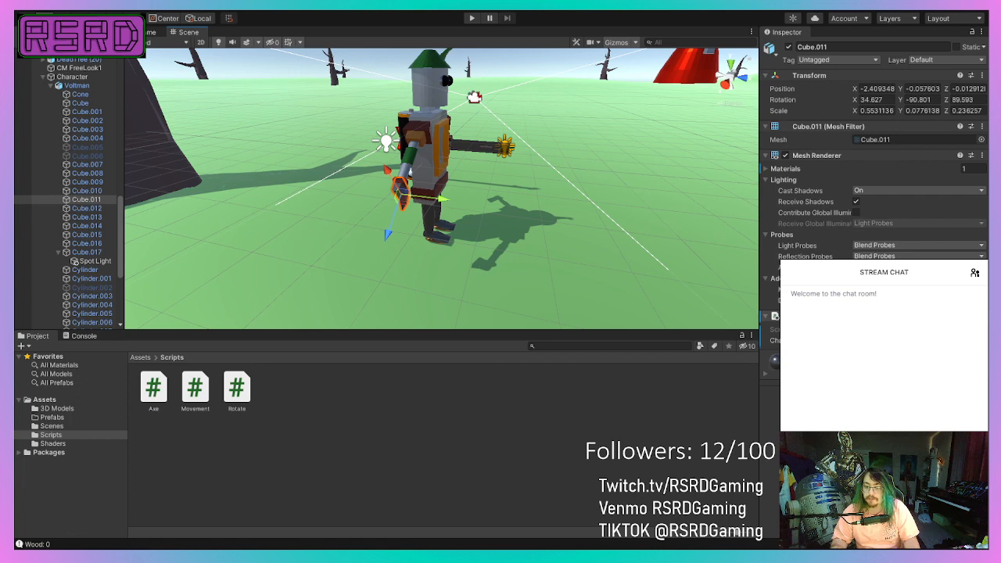
pyautogui.click(930, 342)
pyautogui.scroll(4, 411, 173)
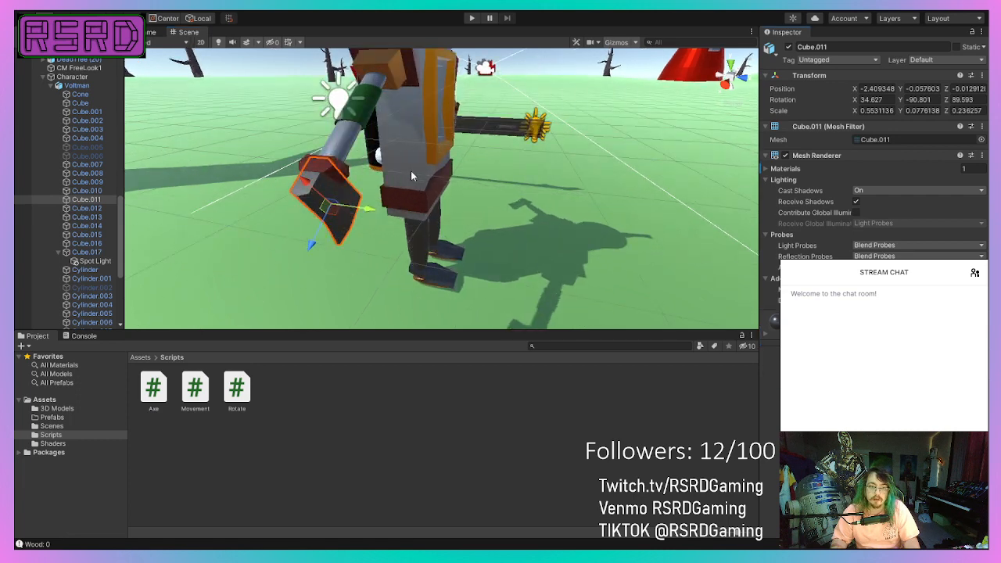
pyautogui.scroll(-5, 411, 174)
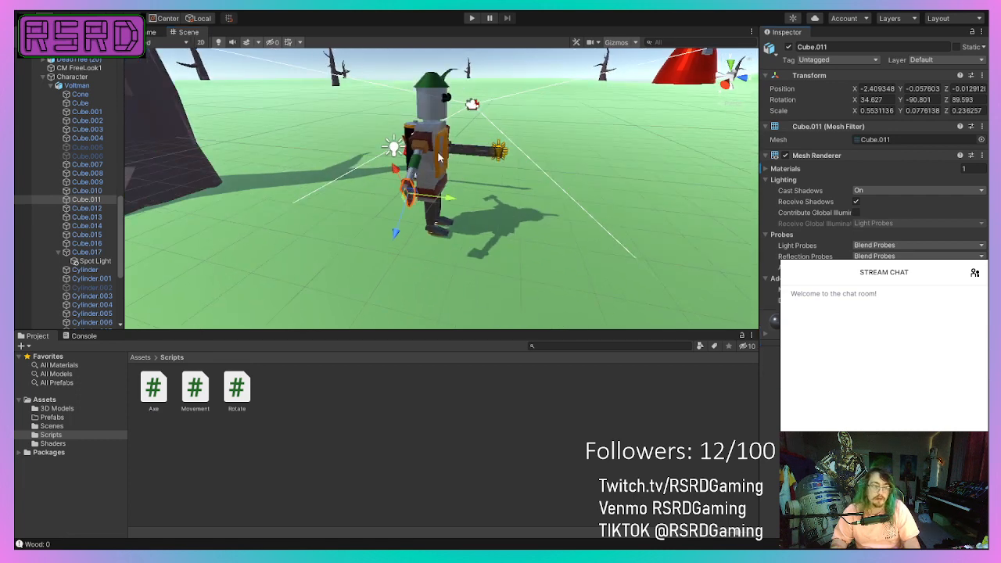
# Add a Box Collider component to the Action Zone object.
pyautogui.scroll(-5, 68, 244)
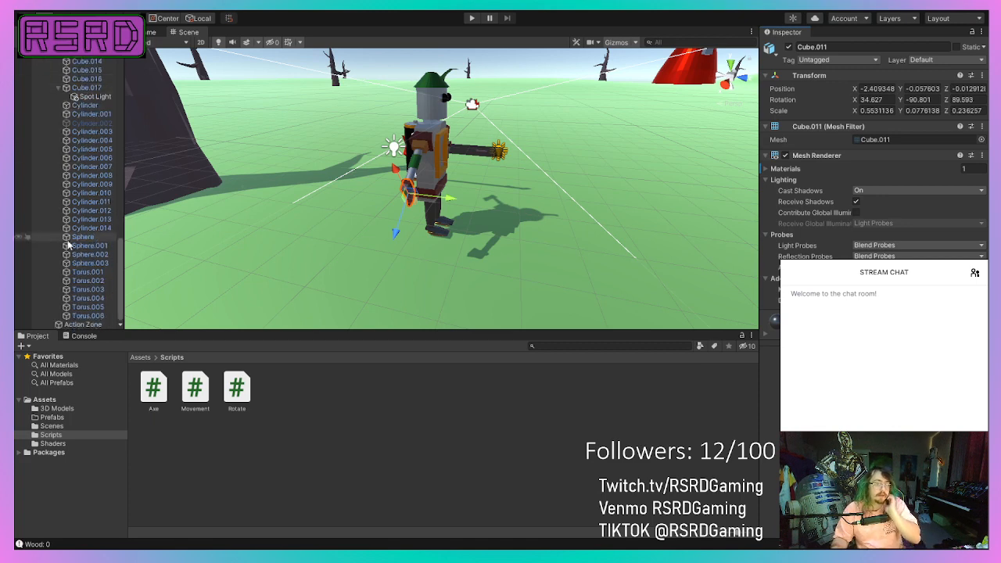
pyautogui.click(83, 324)
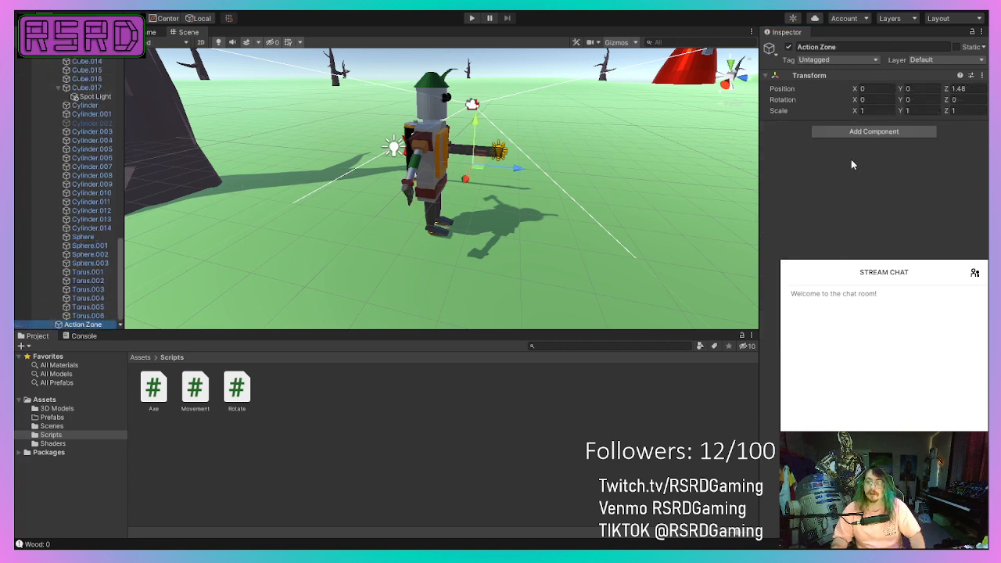
pyautogui.click(867, 135)
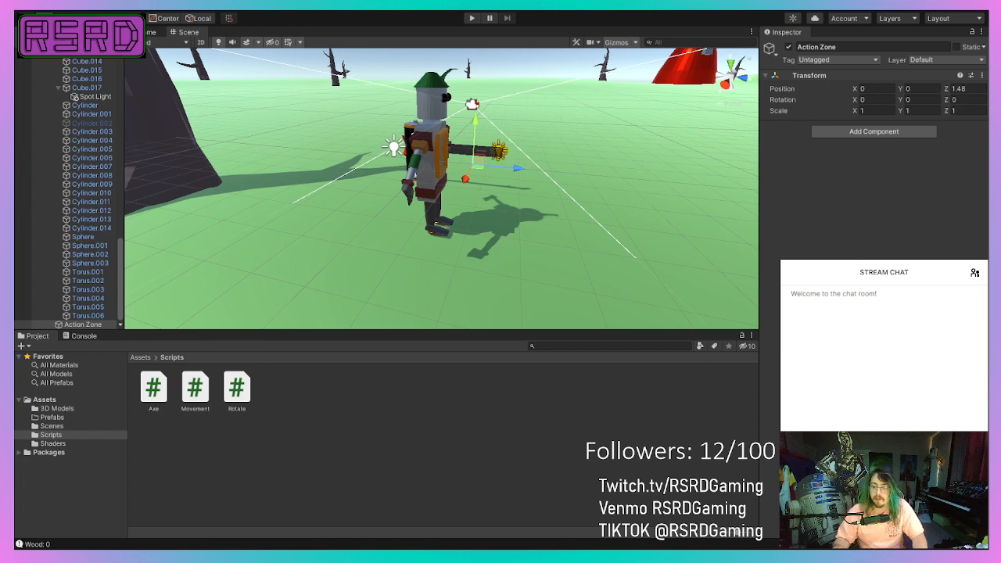
pyautogui.click(896, 173)
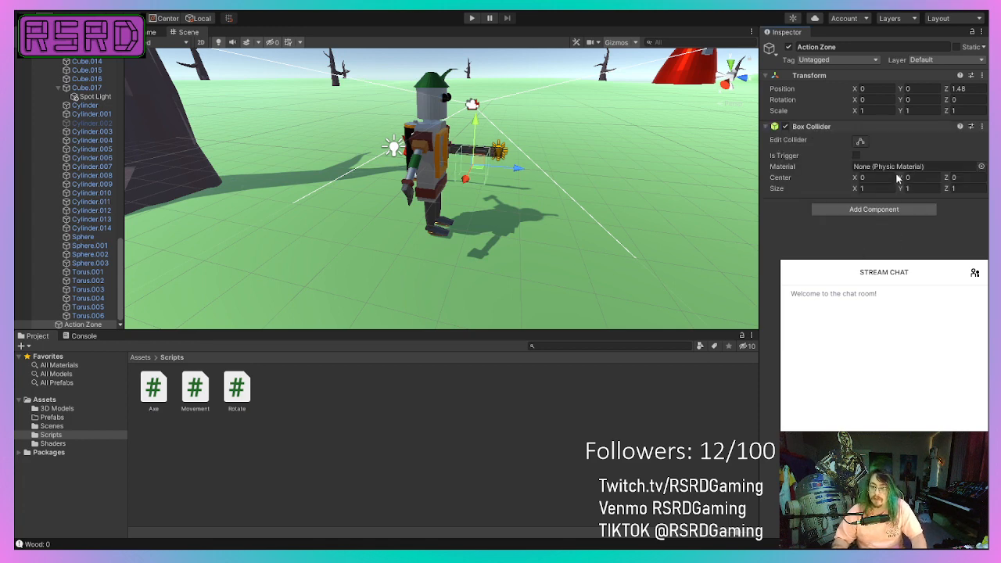
# Turn on shape editing for the Action Zone's Box Collider and stretch its Y size to 3.3.
pyautogui.click(861, 145)
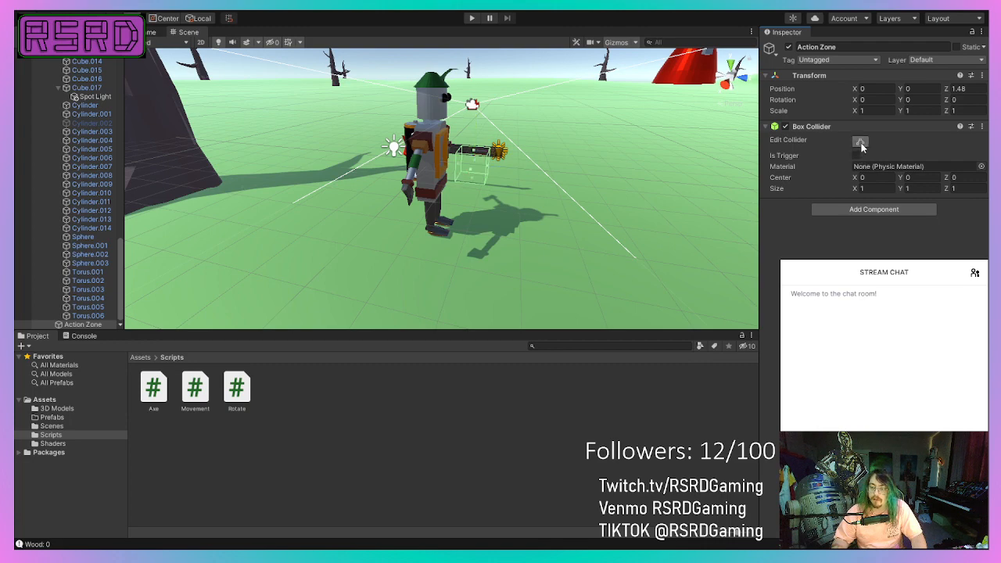
pyautogui.keyDown('alt'); pyautogui.moveTo(516, 187); pyautogui.dragTo(395, 203); pyautogui.keyUp('alt')
pyautogui.moveTo(506, 224); pyautogui.dragTo(283, 184, button='middle')
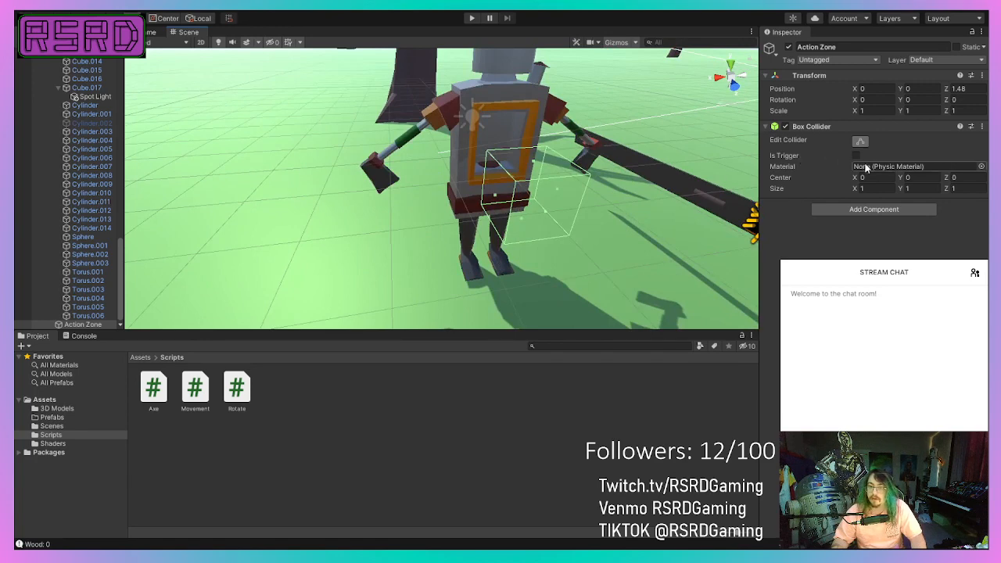
pyautogui.moveTo(905, 190); pyautogui.dragTo(947, 191)
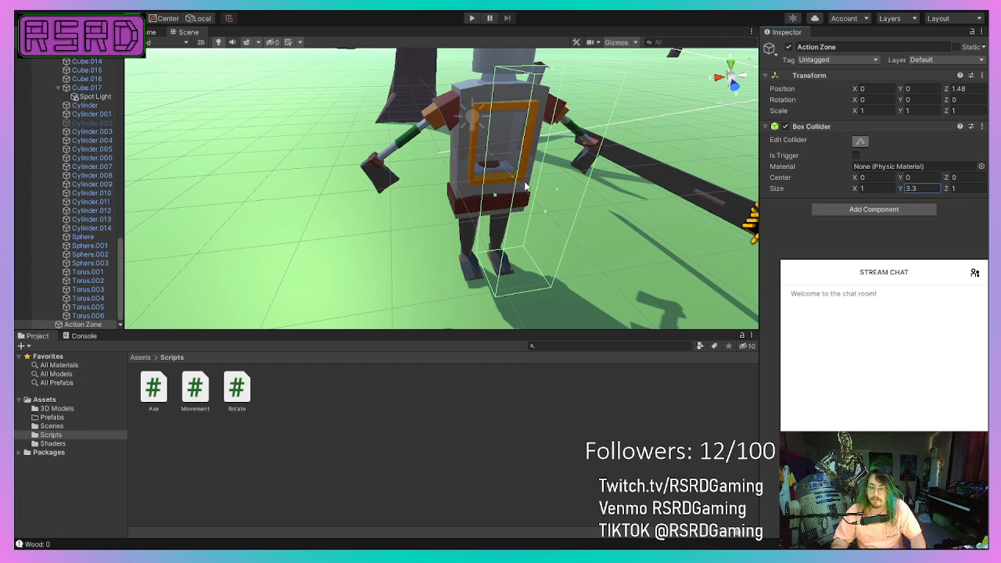
pyautogui.keyDown('alt'); pyautogui.moveTo(525, 187); pyautogui.dragTo(649, 178); pyautogui.keyUp('alt')
pyautogui.moveTo(650, 179); pyautogui.dragTo(844, 169, button='middle')
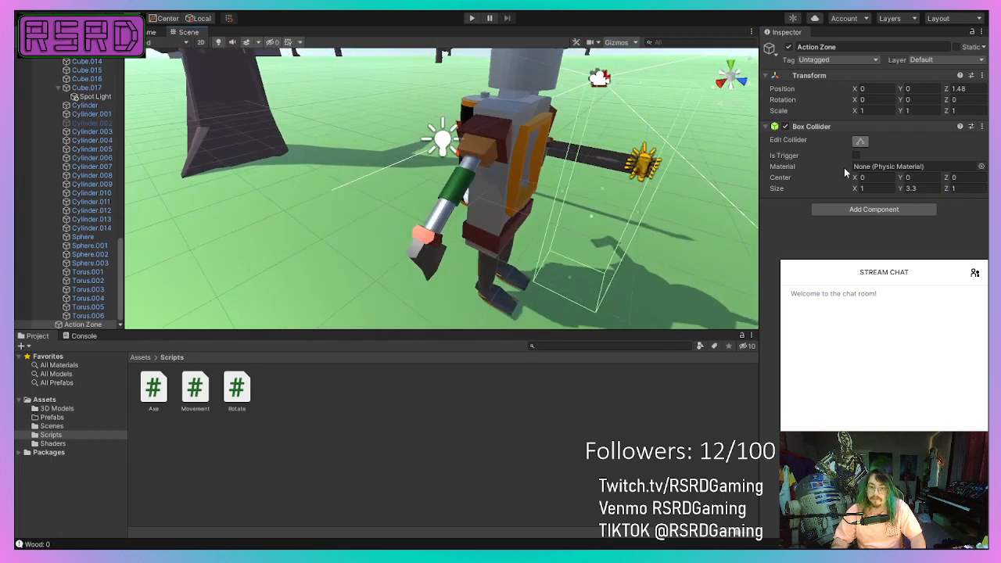
# Resize the Action Zone's Box Collider to 2.57 in X and 6.51 in Y, checking its outline against the robot.
pyautogui.moveTo(903, 186); pyautogui.dragTo(972, 188)
pyautogui.scroll(-5, 467, 167)
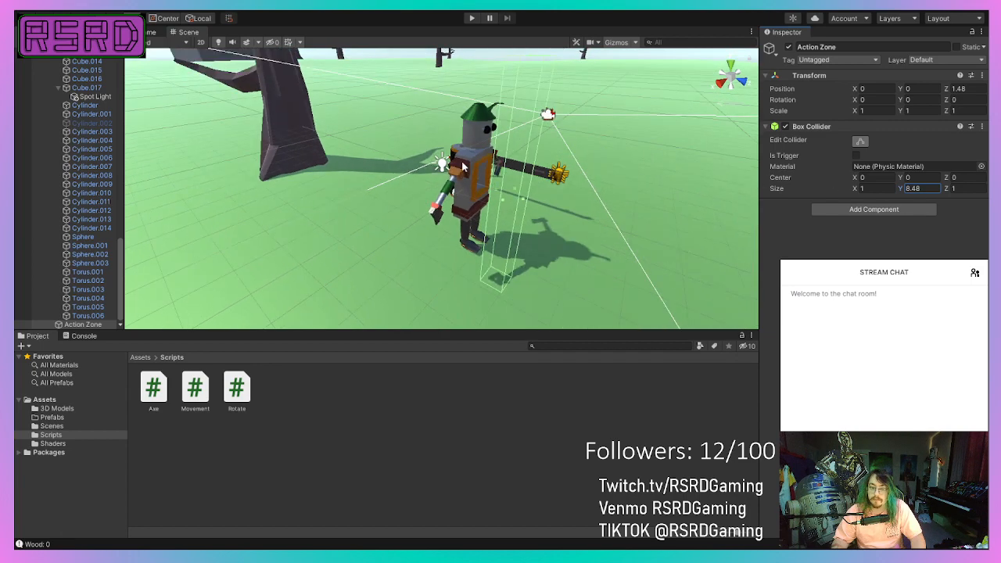
pyautogui.moveTo(467, 164); pyautogui.dragTo(467, 120, button='middle')
pyautogui.keyDown('alt'); pyautogui.moveTo(467, 120); pyautogui.dragTo(511, 67); pyautogui.keyUp('alt')
pyautogui.moveTo(903, 189); pyautogui.dragTo(867, 190)
pyautogui.moveTo(695, 203); pyautogui.dragTo(399, 201, button='right')
pyautogui.moveTo(539, 201); pyautogui.dragTo(351, 190, button='middle')
pyautogui.scroll(-5, 377, 194)
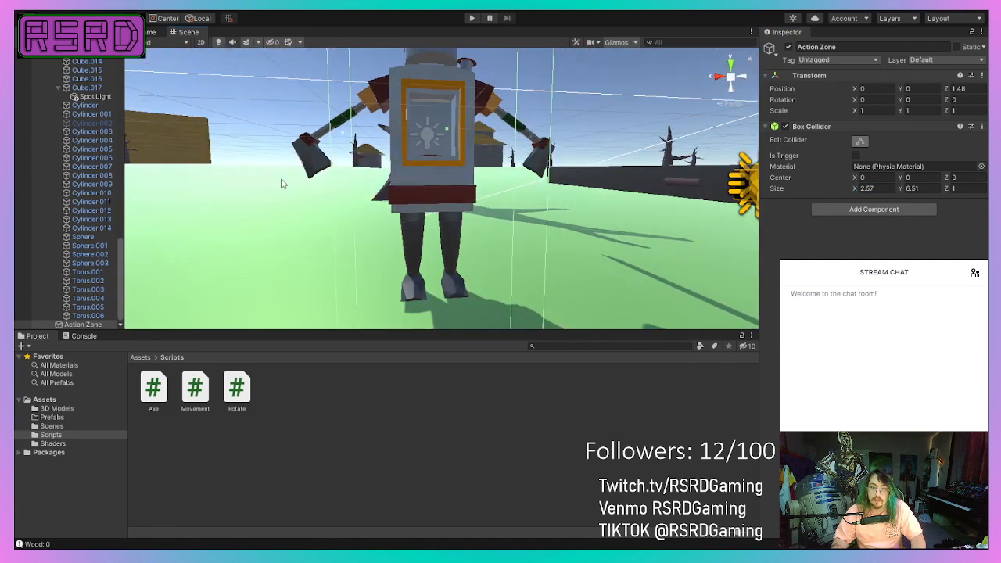
pyautogui.moveTo(284, 184); pyautogui.dragTo(391, 189, button='right')
pyautogui.moveTo(367, 190); pyautogui.dragTo(291, 249, button='middle')
pyautogui.scroll(-3, 461, 209)
pyautogui.moveTo(296, 227)
pyautogui.mouseDown(button='right')
pyautogui.moveTo(243, 273)
pyautogui.moveTo(282, 241)
pyautogui.mouseUp(button='right')
pyautogui.scroll(-5, 282, 241)
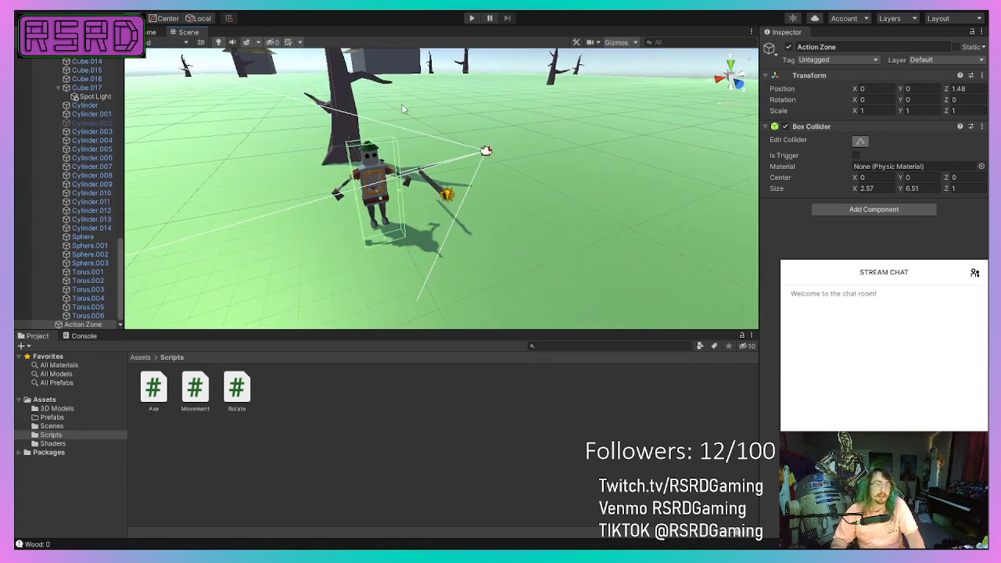
# Set the Z size of the Action Zone's Box Collider to 1.3, checking its depth against the robot from the side.
pyautogui.moveTo(448, 140); pyautogui.dragTo(504, 195, button='middle')
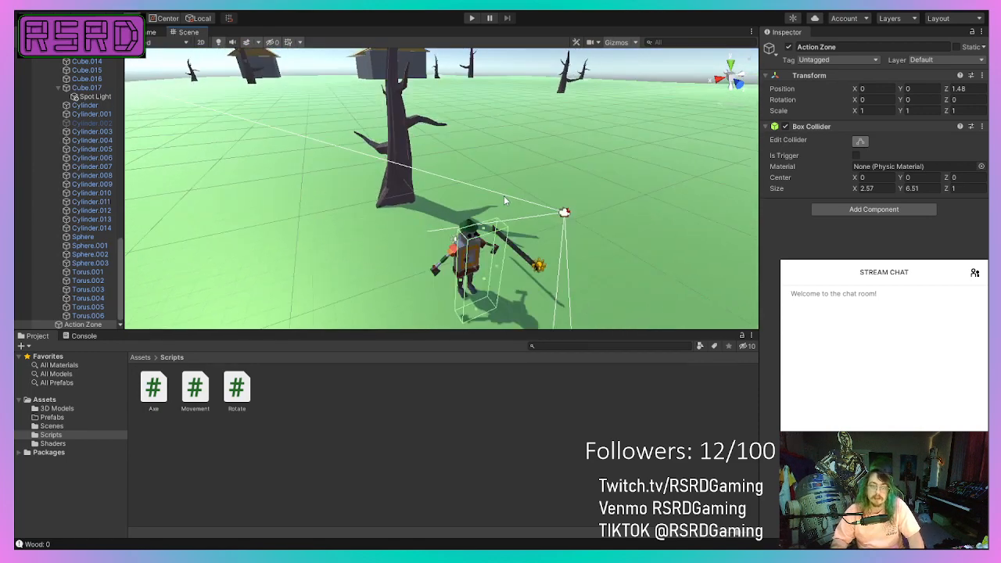
pyautogui.moveTo(503, 197); pyautogui.dragTo(503, 167, button='right')
pyautogui.moveTo(383, 165); pyautogui.dragTo(411, 77, button='middle')
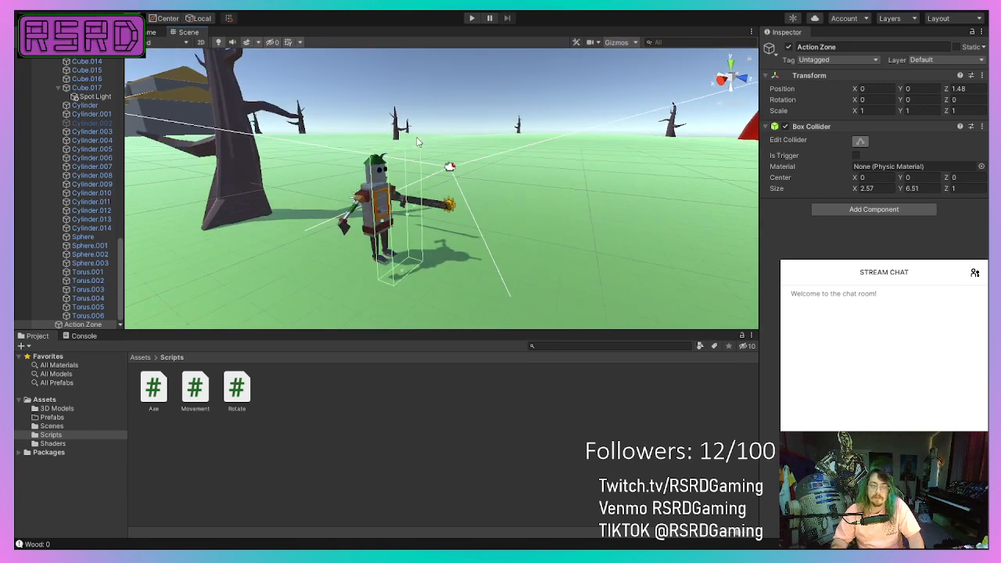
pyautogui.moveTo(417, 137); pyautogui.dragTo(488, 154, button='middle')
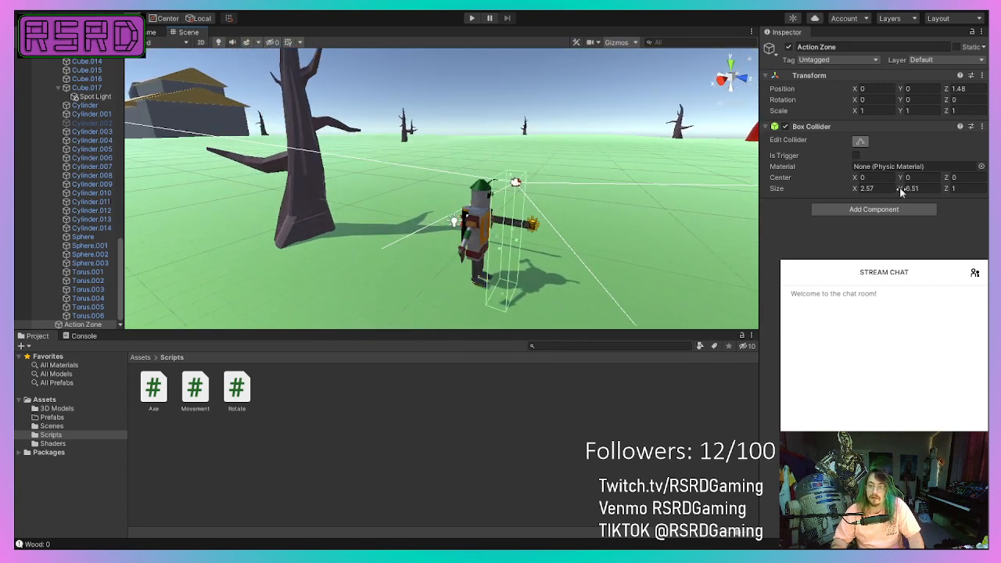
pyautogui.moveTo(448, 262)
pyautogui.keyDown('alt'); pyautogui.mouseDown()
pyautogui.moveTo(408, 271)
pyautogui.moveTo(432, 253)
pyautogui.mouseUp(); pyautogui.keyUp('alt')
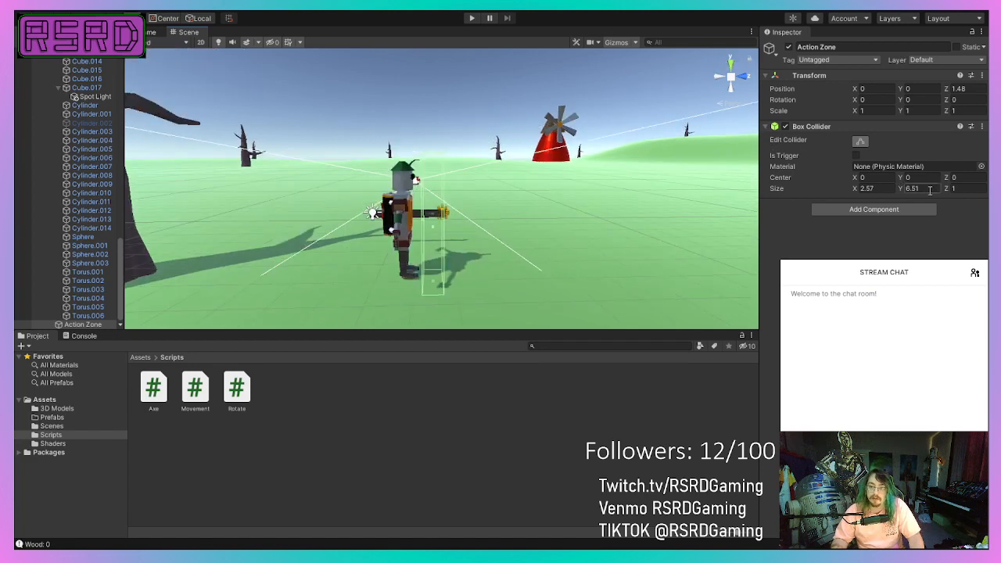
pyautogui.moveTo(951, 190); pyautogui.dragTo(959, 190)
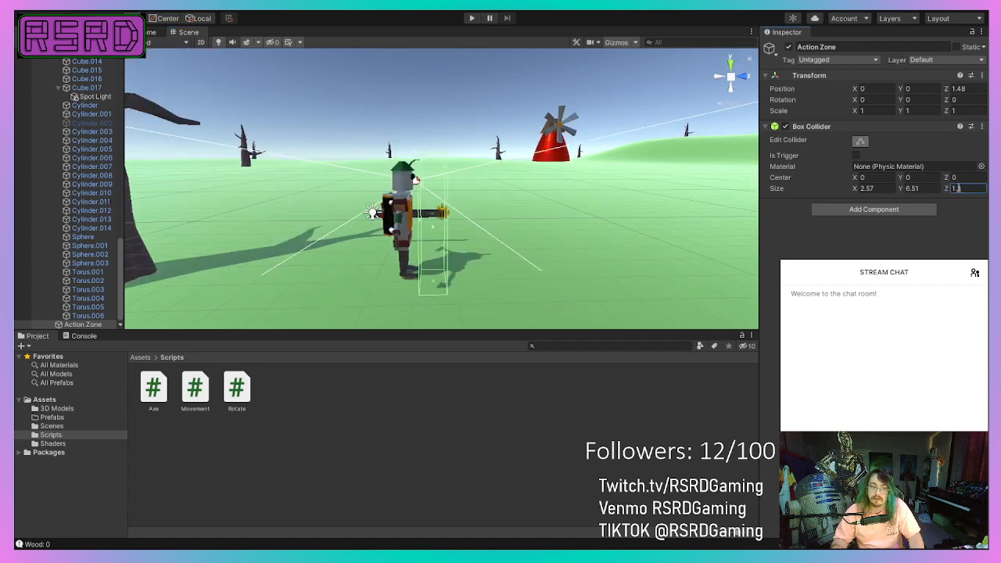
pyautogui.scroll(3, 708, 206)
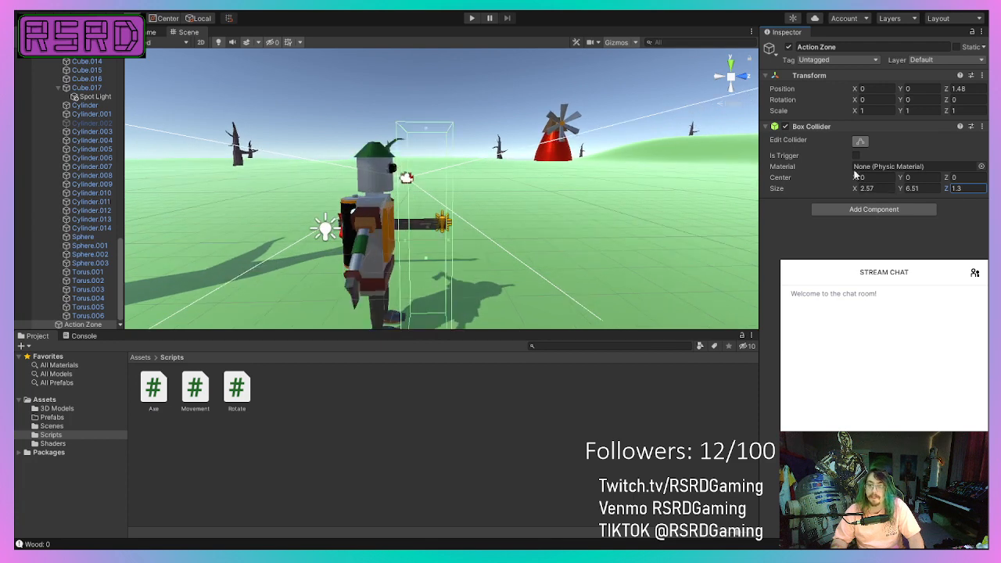
# Add the Axe script component to the Action Zone object.
pyautogui.click(867, 211)
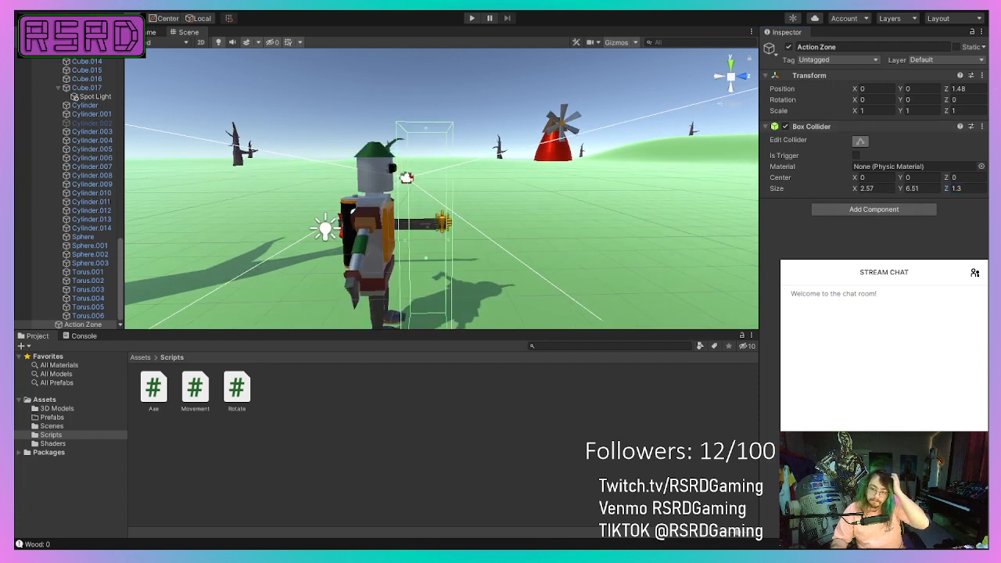
pyautogui.click(865, 255)
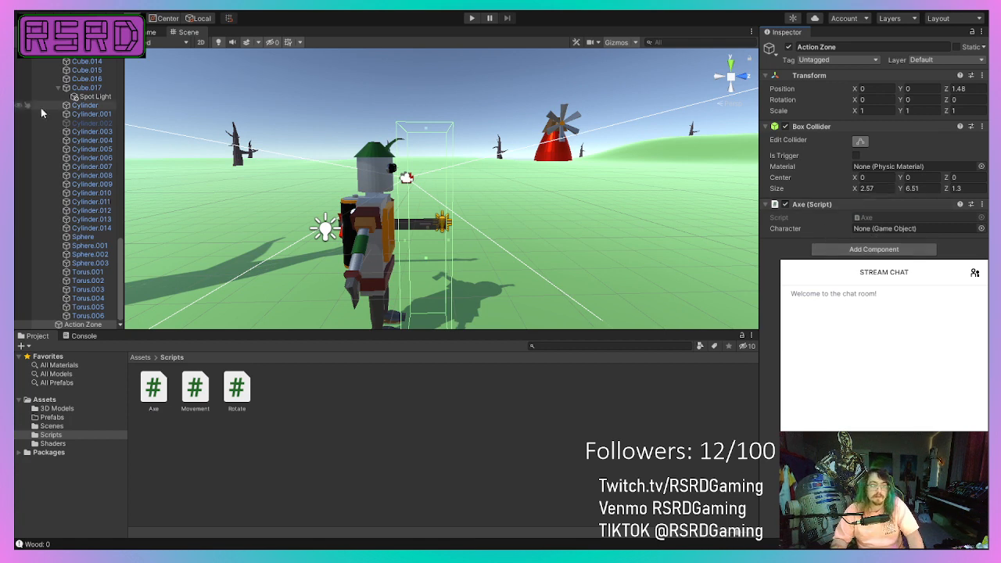
# Assign the Character object from the scene to the Character reference of the Action Zone's Axe script.
pyautogui.scroll(10, 47, 157)
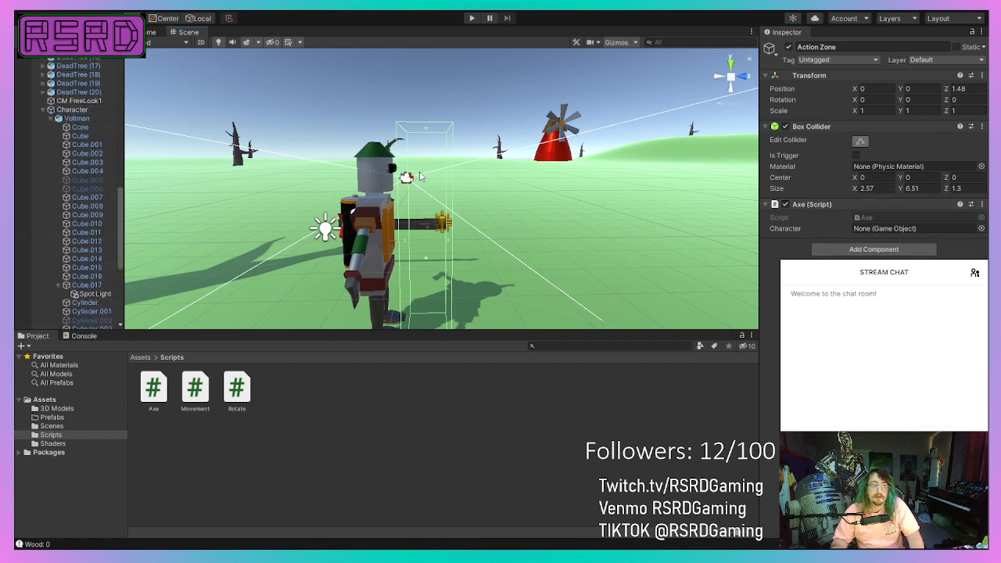
pyautogui.moveTo(923, 226); pyautogui.dragTo(738, 230)
pyautogui.click(72, 109)
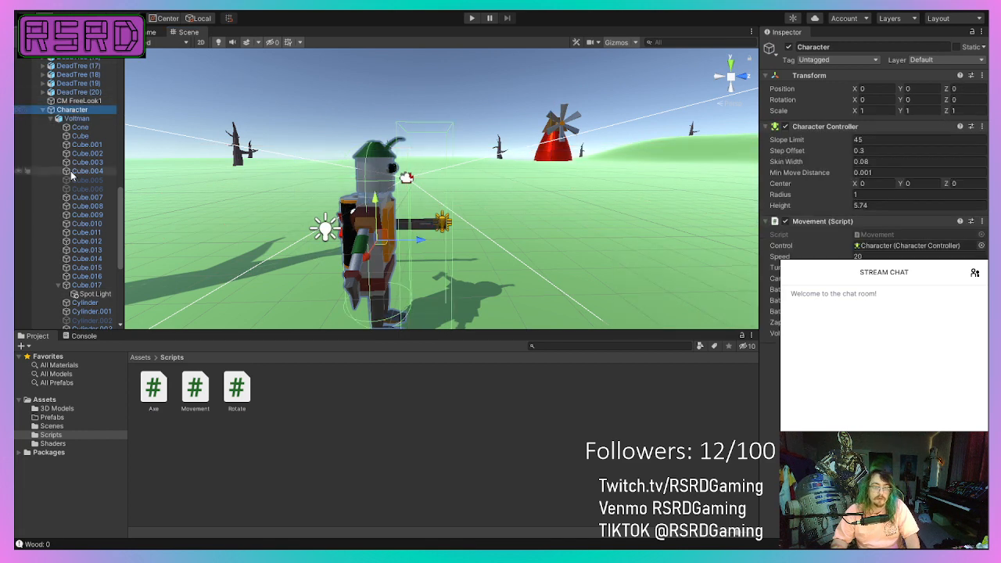
pyautogui.scroll(-10, 79, 298)
pyautogui.click(84, 325)
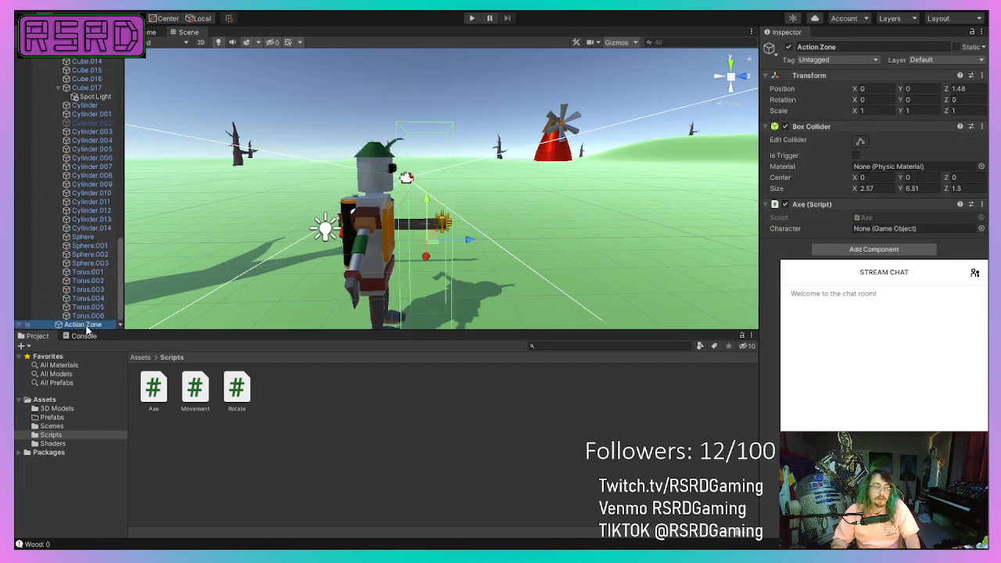
pyautogui.scroll(10, 82, 195)
pyautogui.click(82, 111)
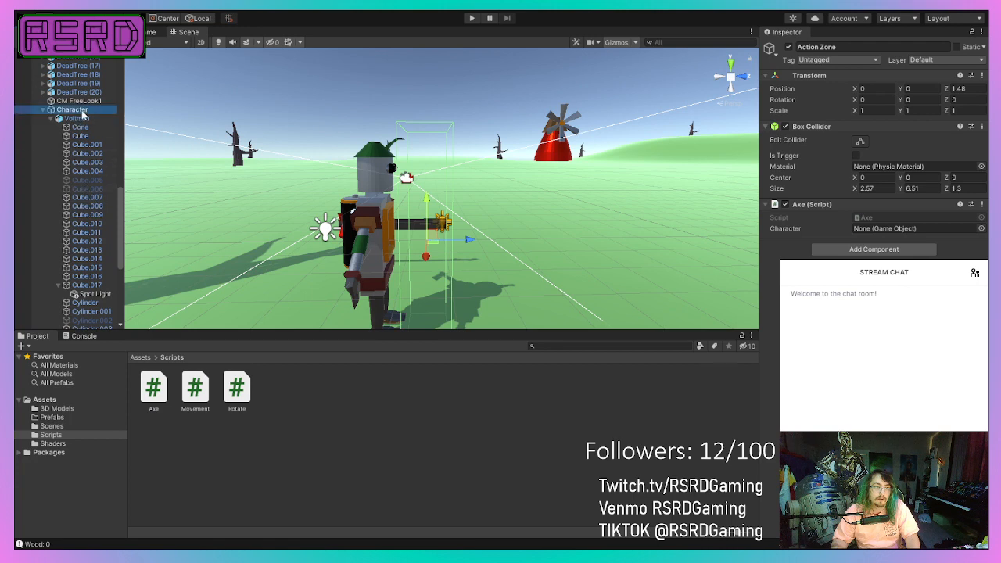
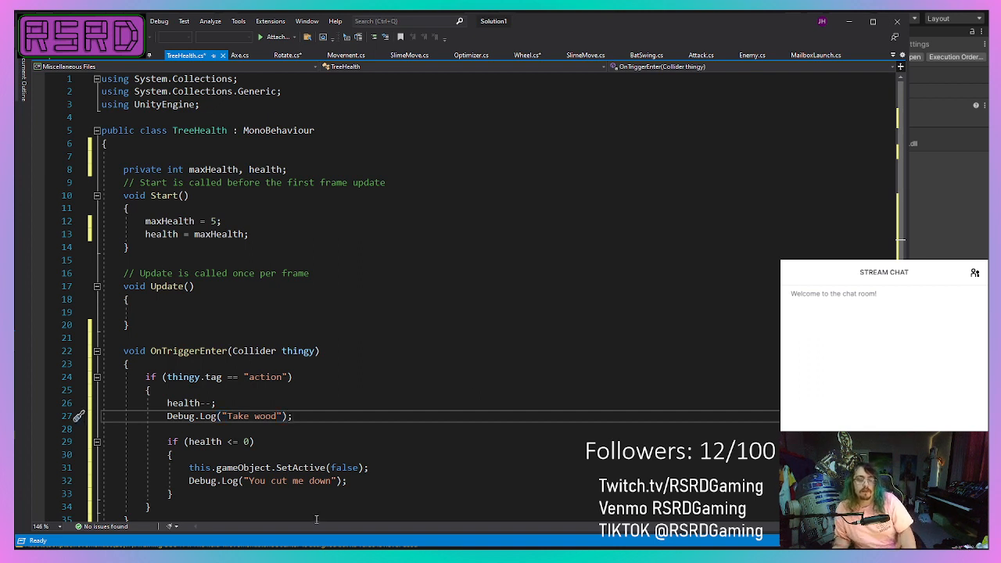
# Add a blank line below the "Take wood" log in TreeHealth.cs and copy the addWood call from Axe.cs.
pyautogui.press('Return')
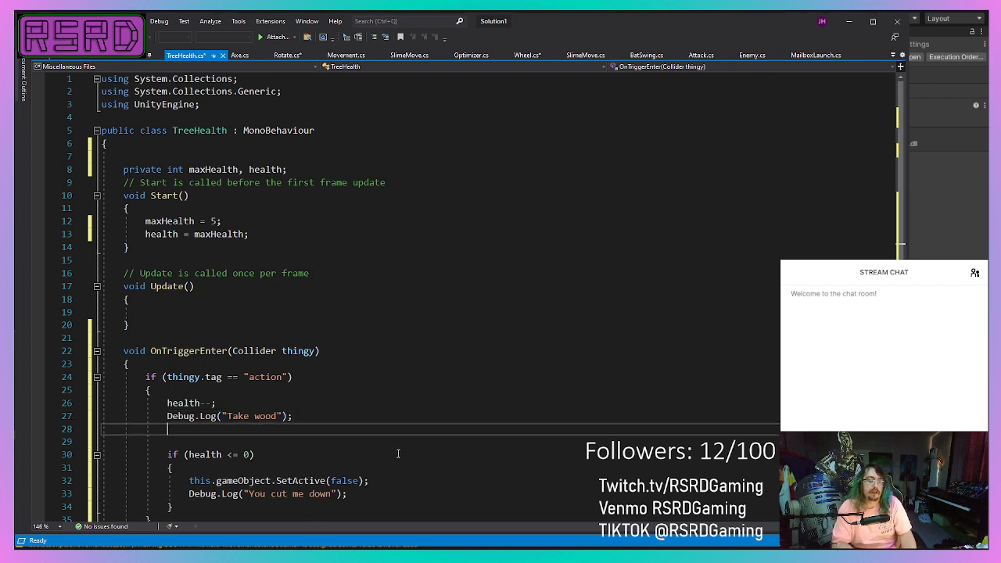
pyautogui.click(239, 55)
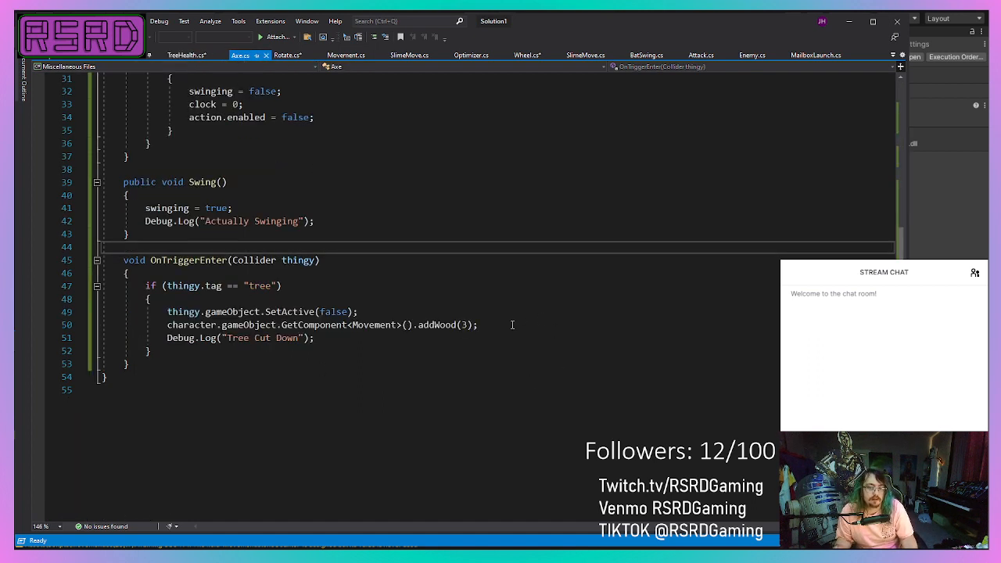
pyautogui.moveTo(512, 325); pyautogui.dragTo(167, 324)
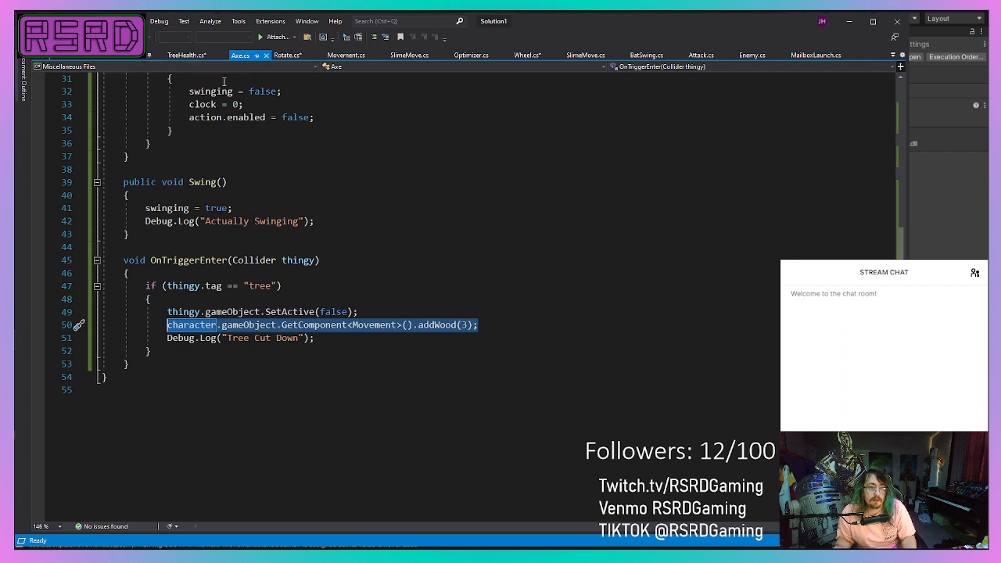
# Delete the "Actually Swinging" debug log from the Swing method in Axe.cs and save the script.
pyautogui.moveTo(314, 221); pyautogui.dragTo(144, 221)
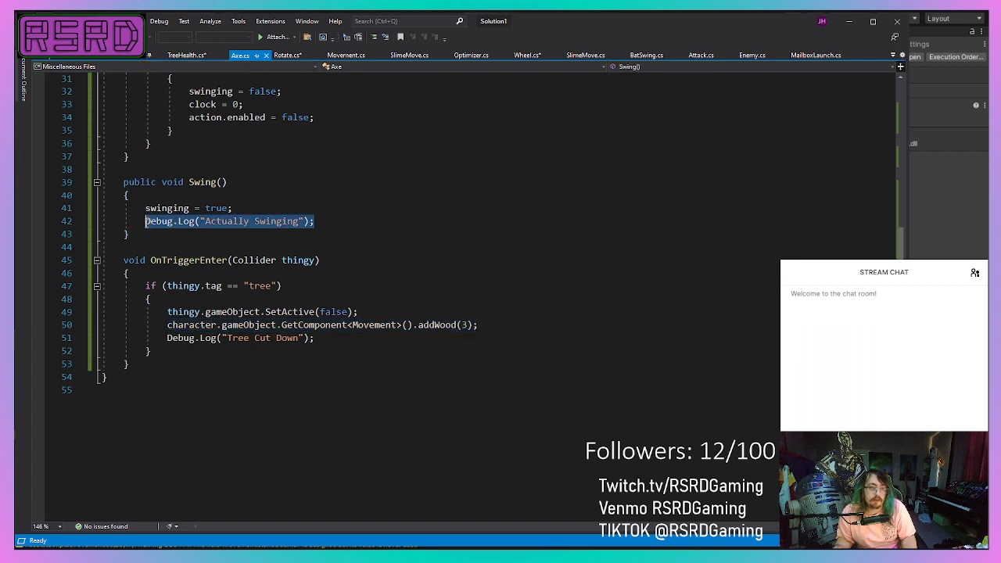
pyautogui.press('BackSpace')
pyautogui.press('BackSpace')
pyautogui.press('BackSpace')
pyautogui.press('BackSpace')
pyautogui.press('BackSpace')
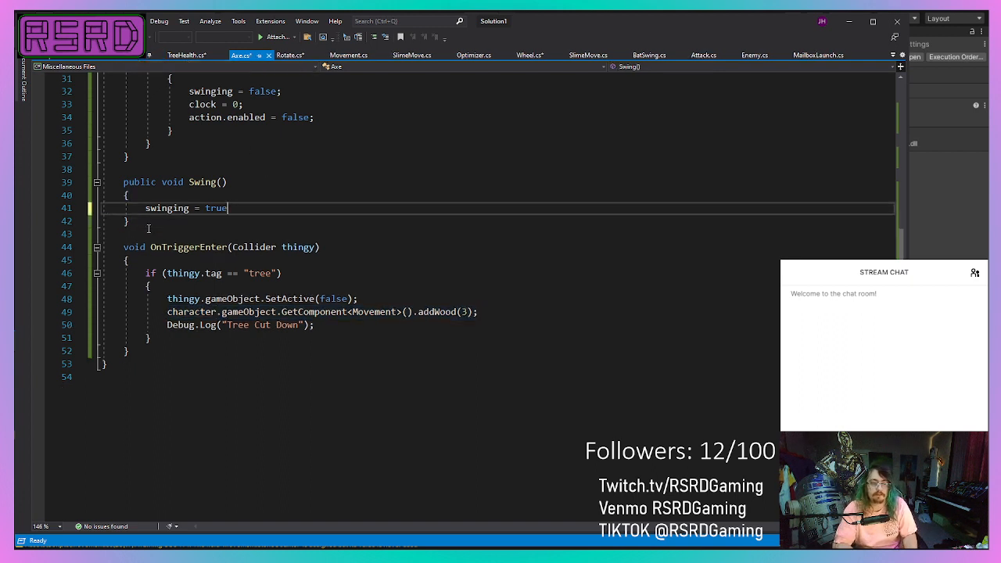
pyautogui.write(';')
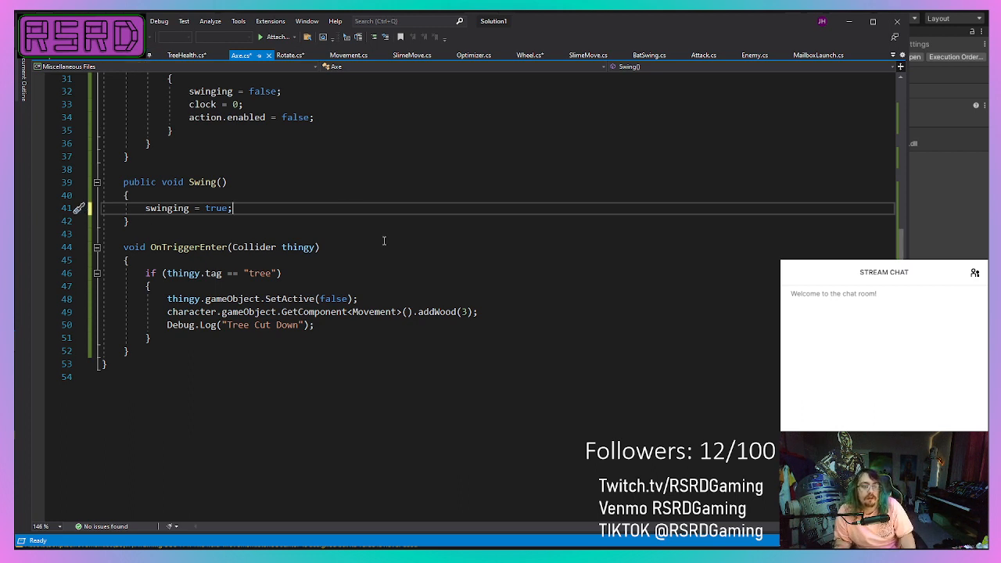
pyautogui.hotkey('ctrl', 's')
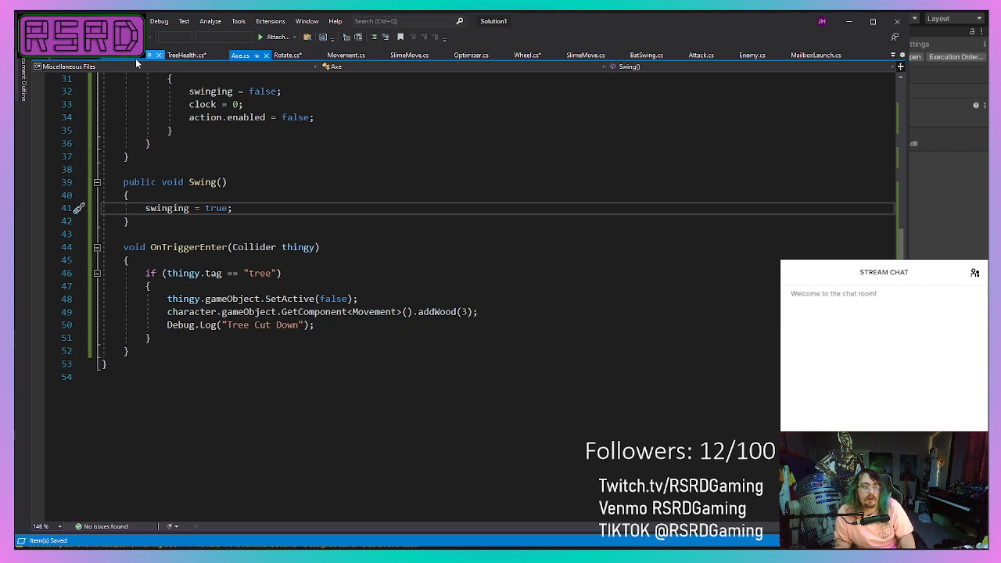
# Paste the copied addWood call below the "Take wood" log in TreeHealth.cs and set its amount to 1.
pyautogui.click(186, 55)
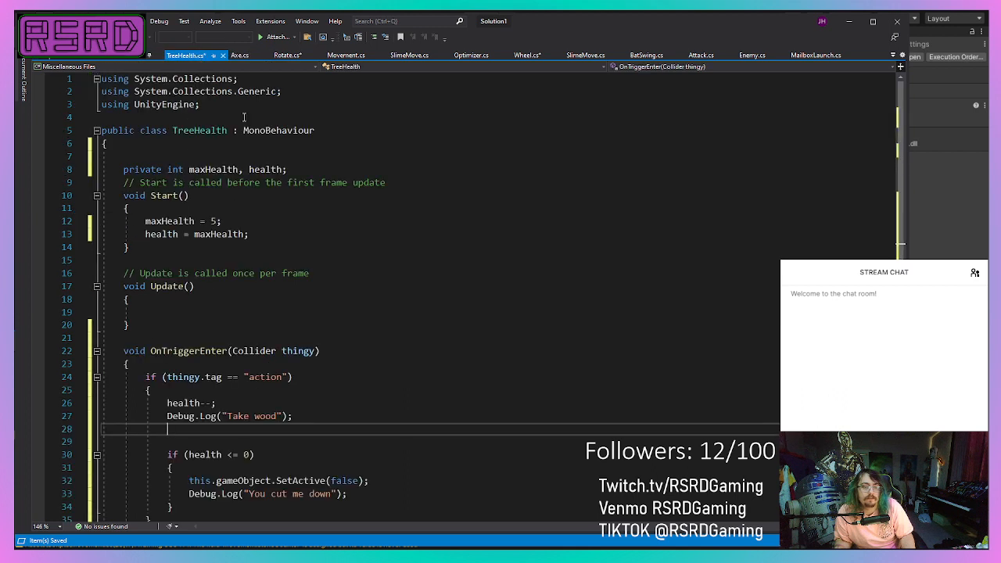
pyautogui.scroll(-4, 381, 318)
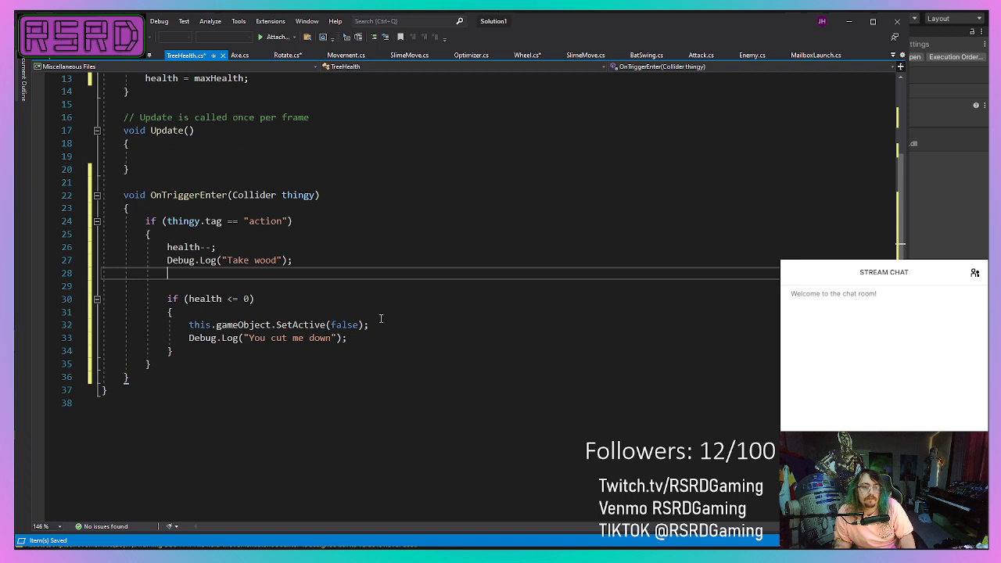
pyautogui.write('character.gameObject.GetComponent<Movement>().addWood()')
pyautogui.write('3);')
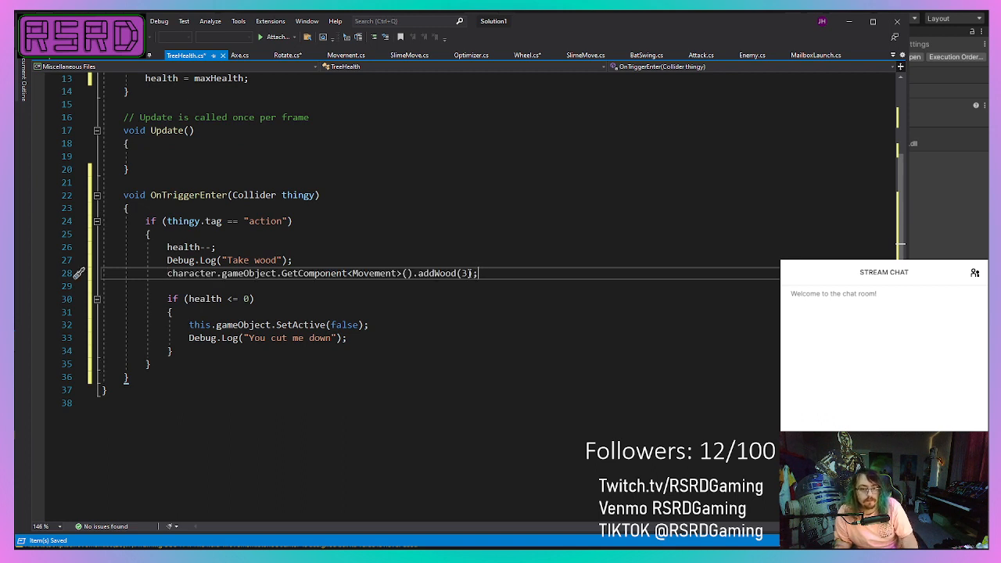
pyautogui.press('BackSpace')
pyautogui.write('1')
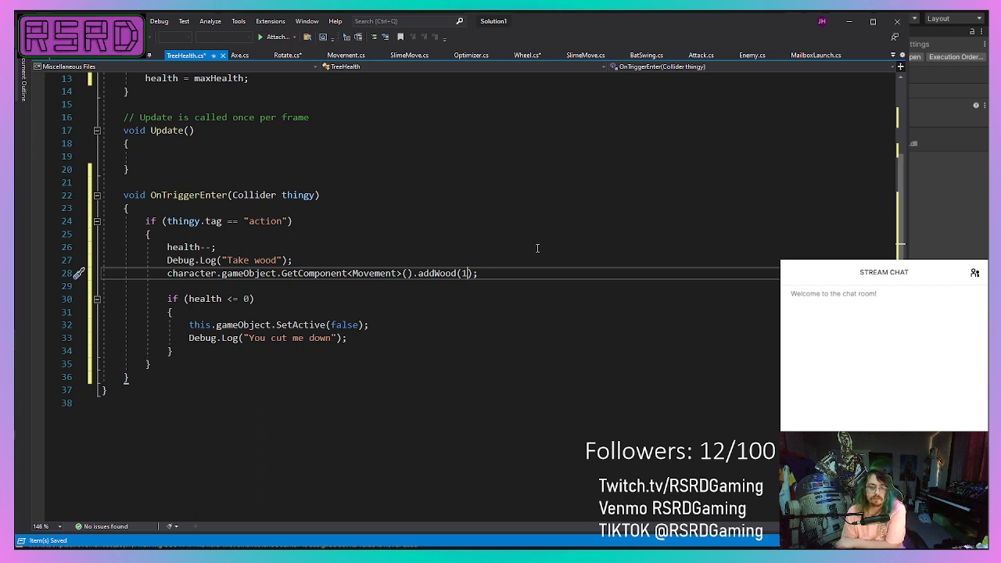
# Declare a public GameObject variable named character below the health variables in TreeHealth.cs and save the script.
pyautogui.scroll(4, 535, 248)
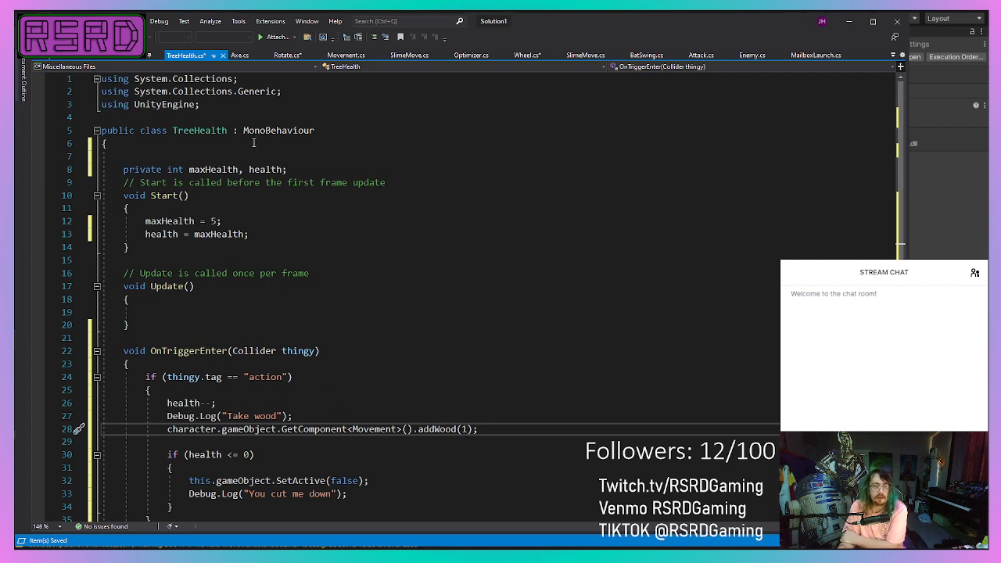
pyautogui.click(362, 169)
pyautogui.press('Return')
pyautogui.write('pub')
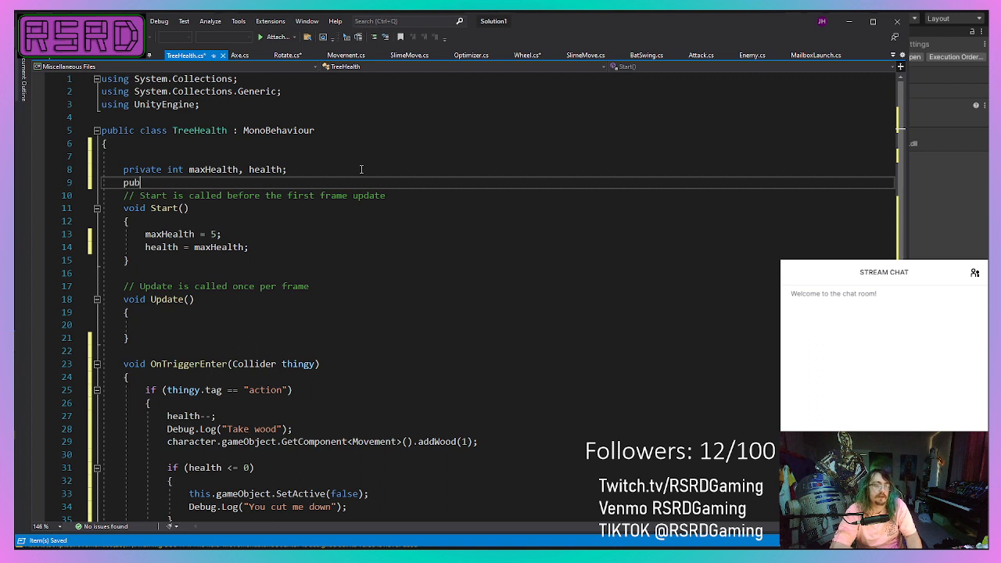
pyautogui.write('lic Game')
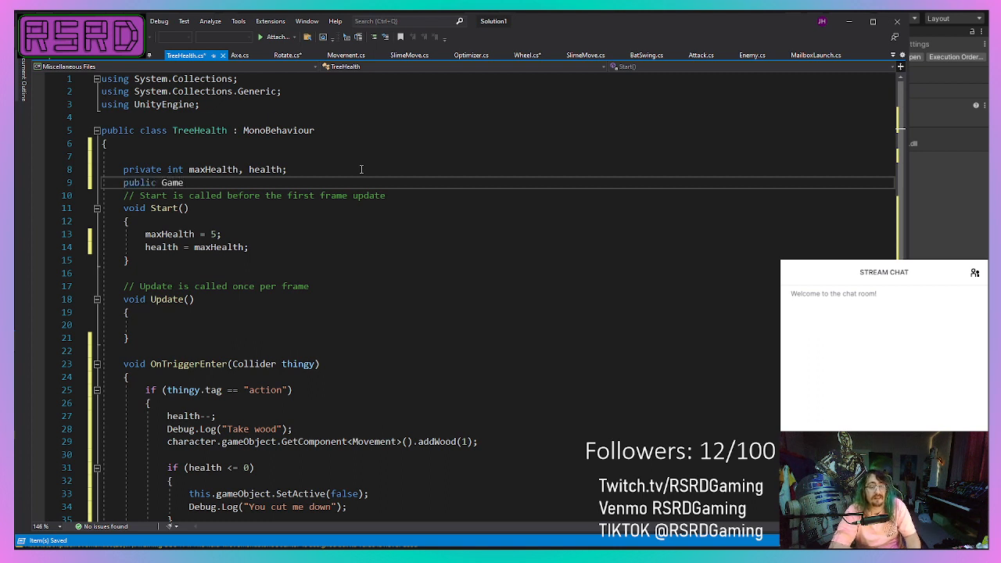
pyautogui.write('Object ch')
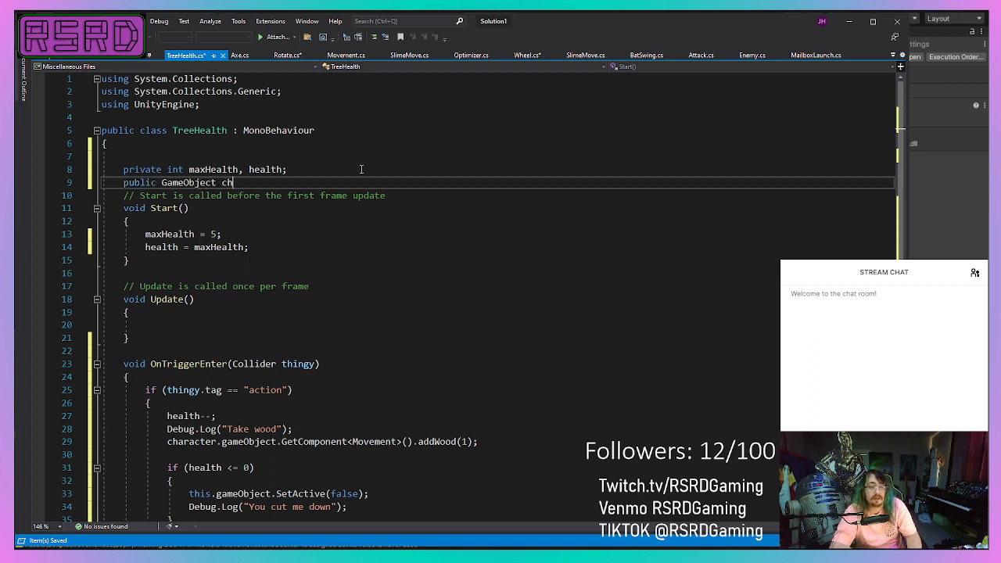
pyautogui.write('aracter;')
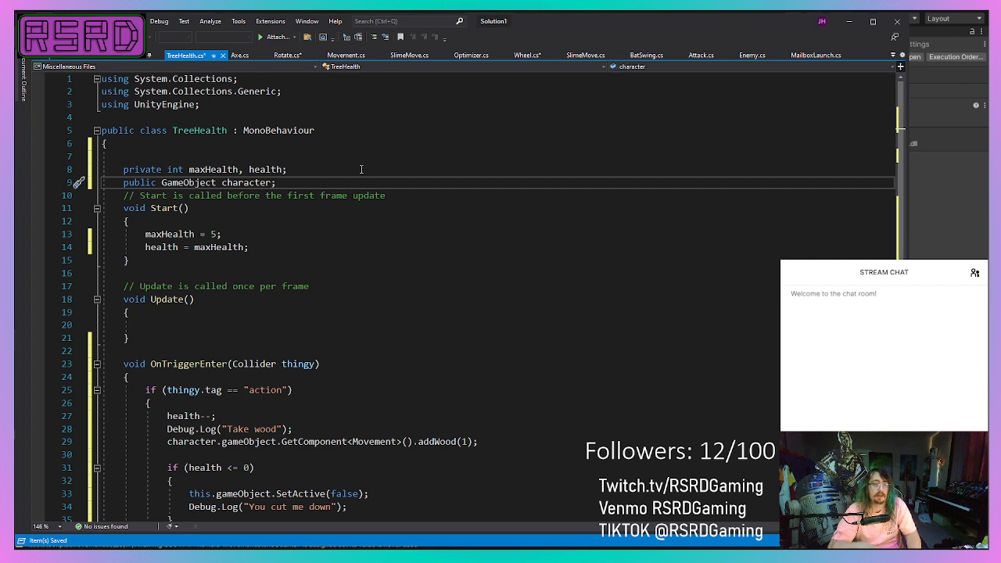
pyautogui.hotkey('ctrl', 's')
pyautogui.scroll(-4, 388, 297)
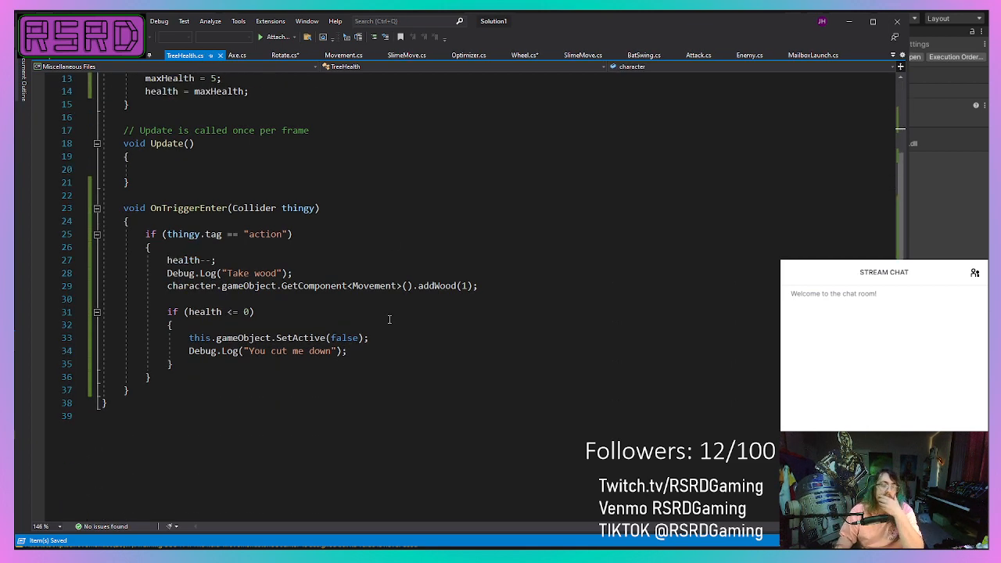
pyautogui.scroll(4, 317, 344)
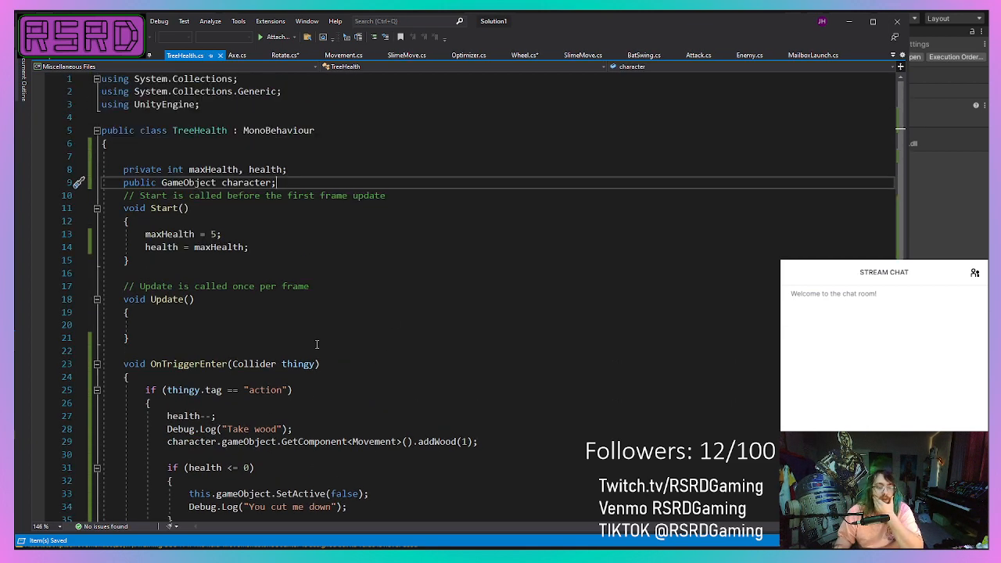
pyautogui.scroll(-4, 307, 339)
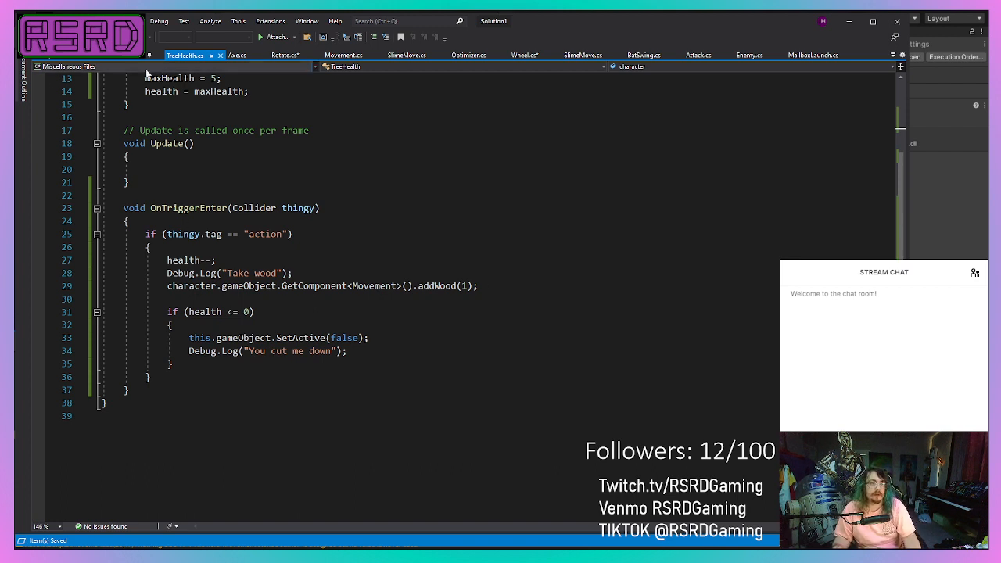
# Delete the whole OnTriggerEnter method from Axe.cs, including its extra blank line, and save the script.
pyautogui.click(237, 55)
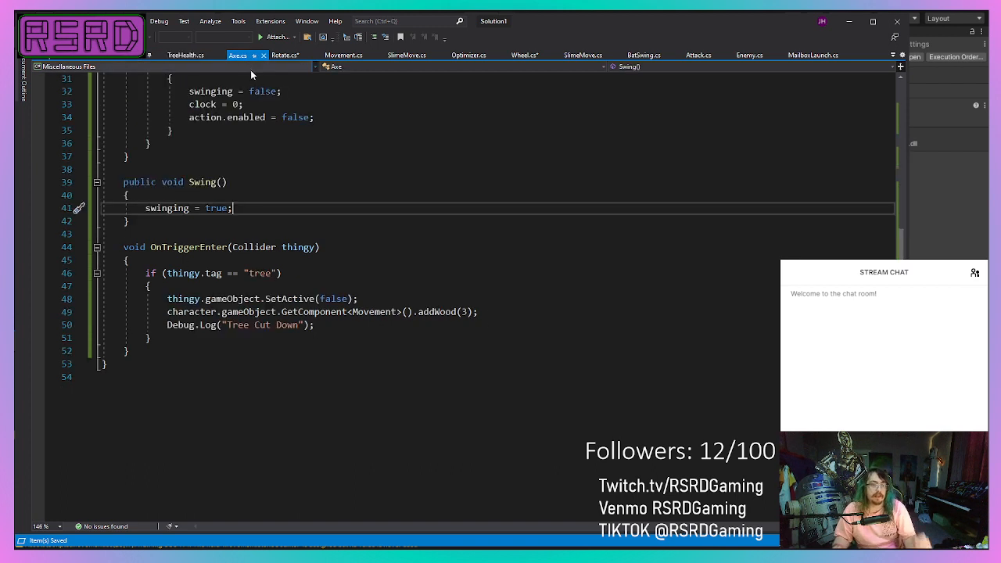
pyautogui.scroll(6, 308, 222)
pyautogui.scroll(2, 307, 223)
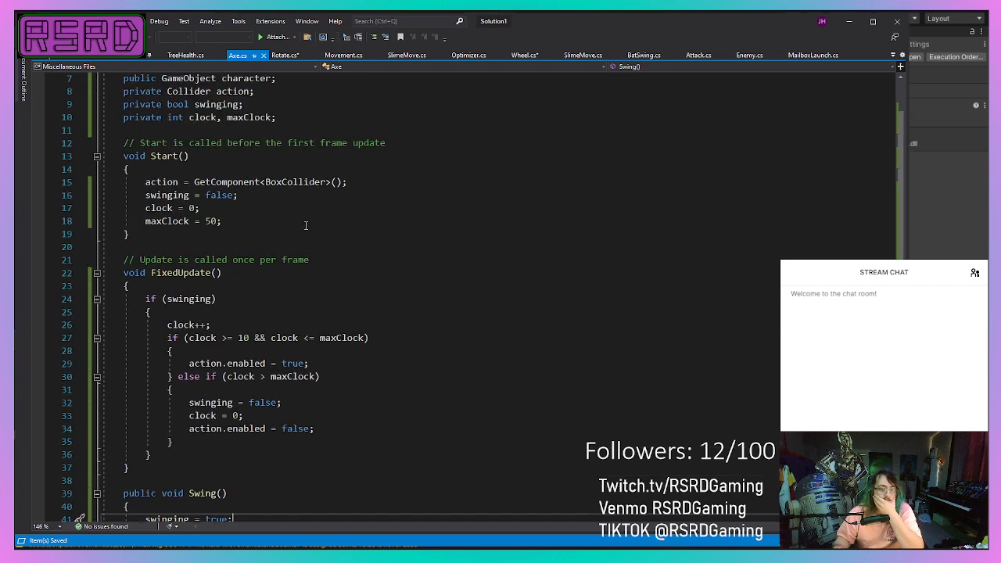
pyautogui.scroll(-3, 306, 225)
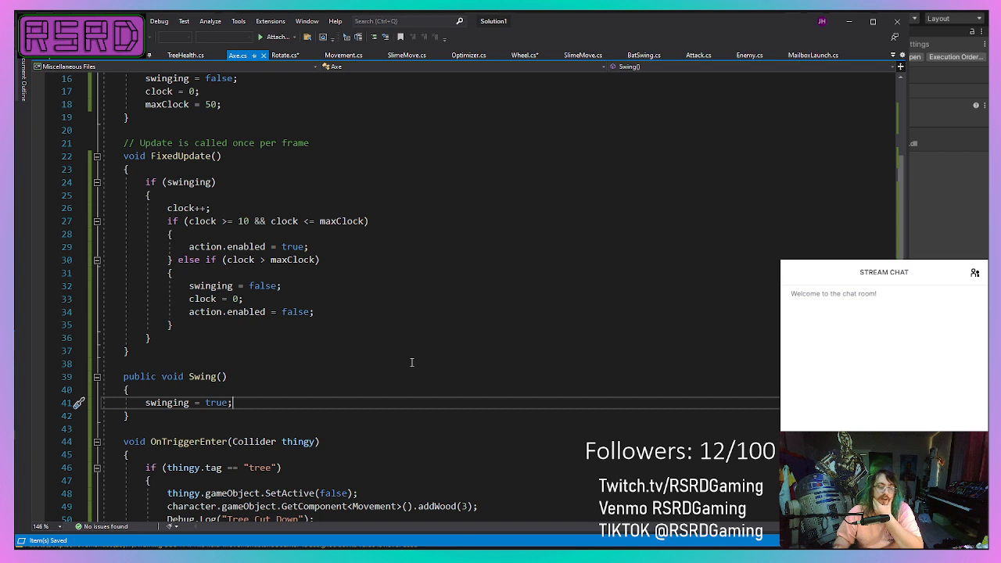
pyautogui.scroll(-5, 412, 363)
pyautogui.moveTo(129, 350); pyautogui.dragTo(124, 247)
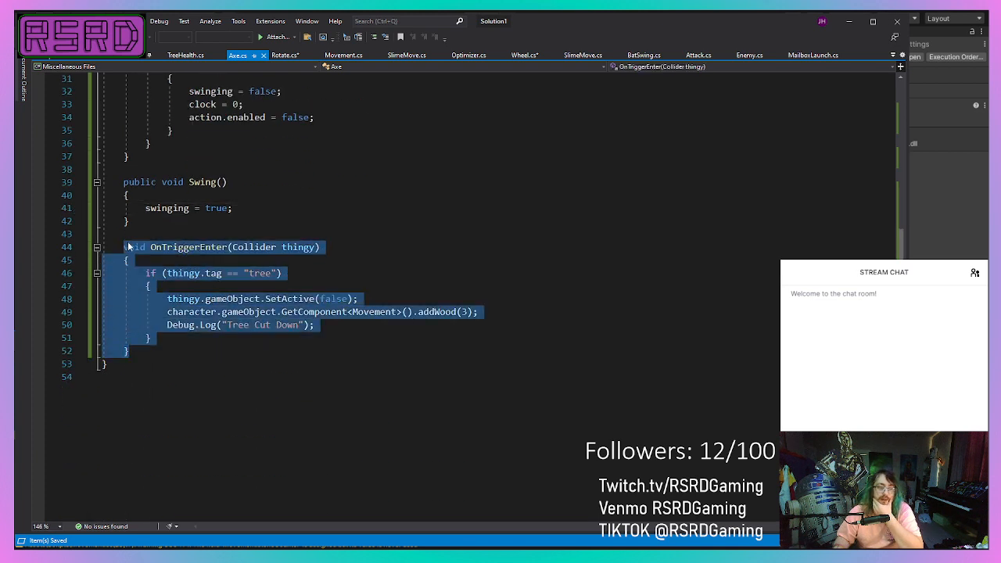
pyautogui.press('BackSpace')
pyautogui.press('BackSpace')
pyautogui.press('BackSpace')
pyautogui.press('BackSpace')
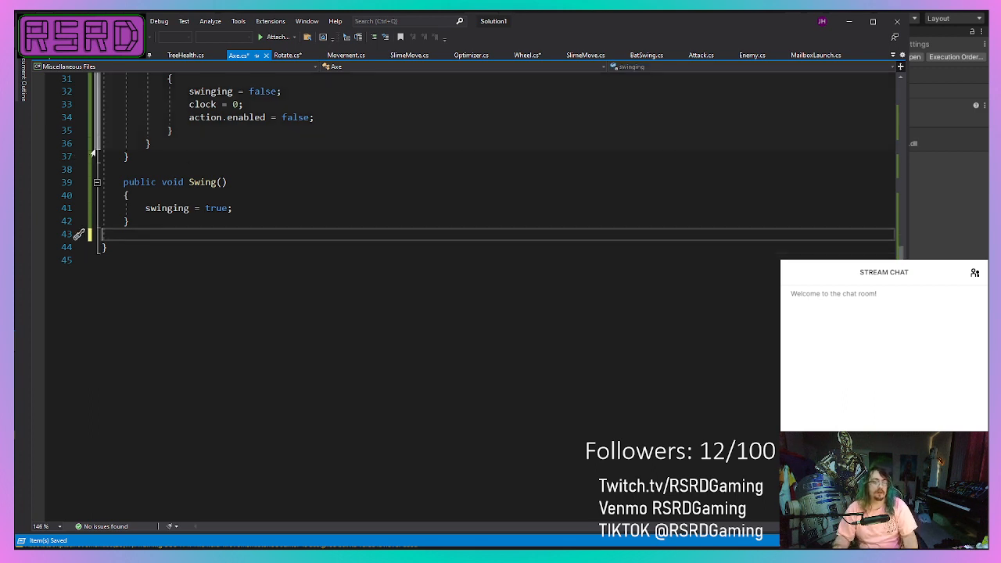
pyautogui.hotkey('ctrl', 's')
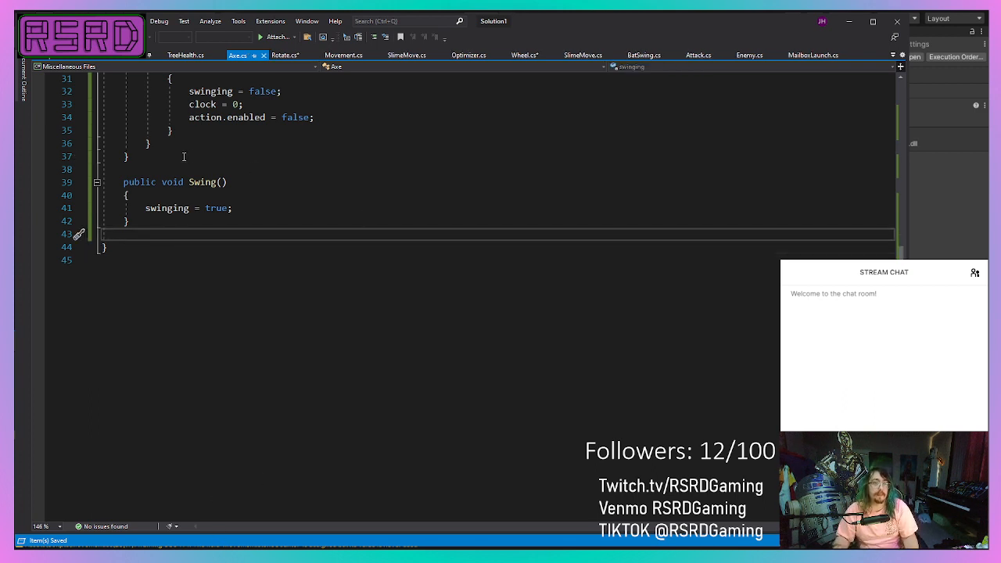
# Examine the swing and addWood code in Movement.cs and switch to the Unity editor.
pyautogui.click(351, 56)
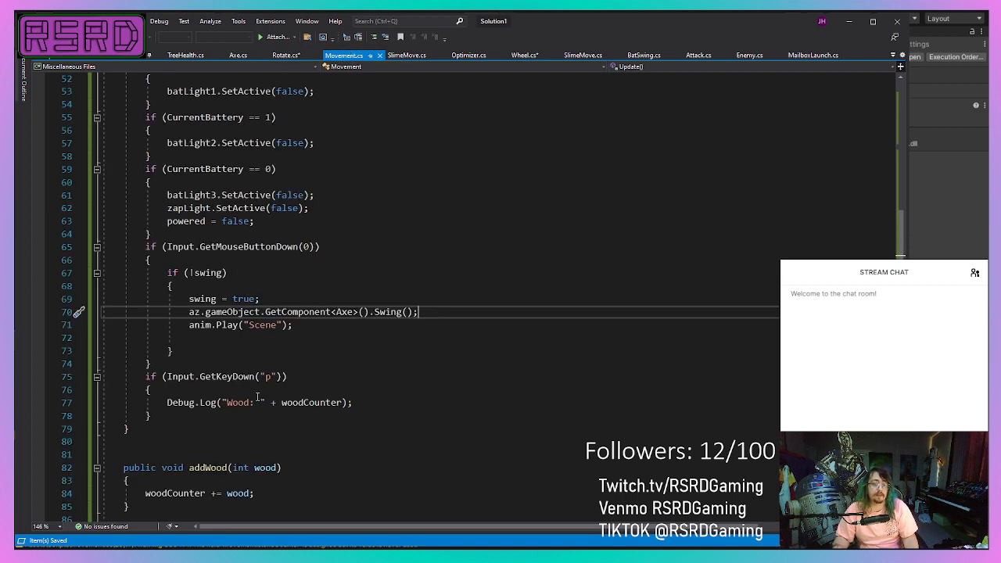
pyautogui.click(186, 556)
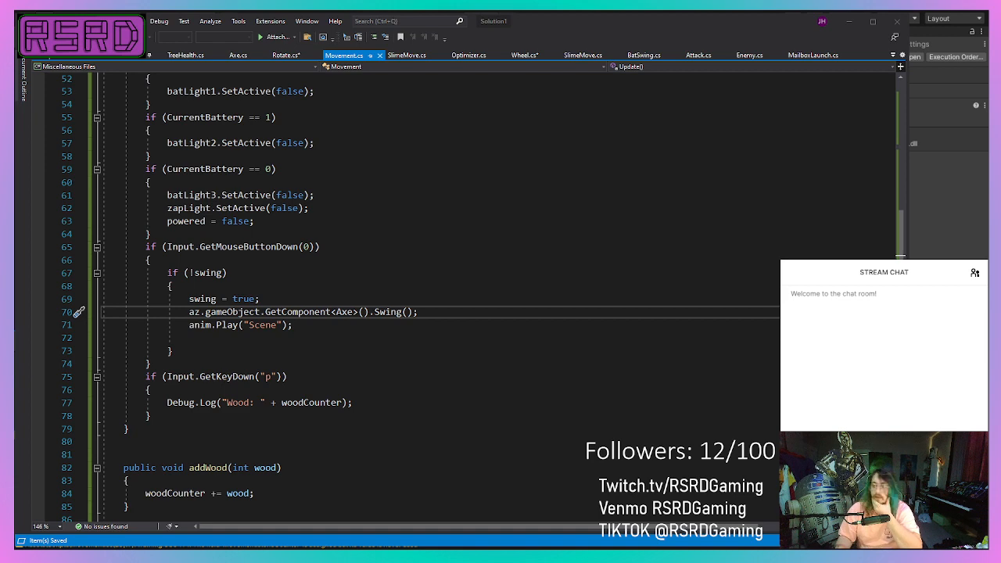
pyautogui.hotkey('alt', 'Tab')
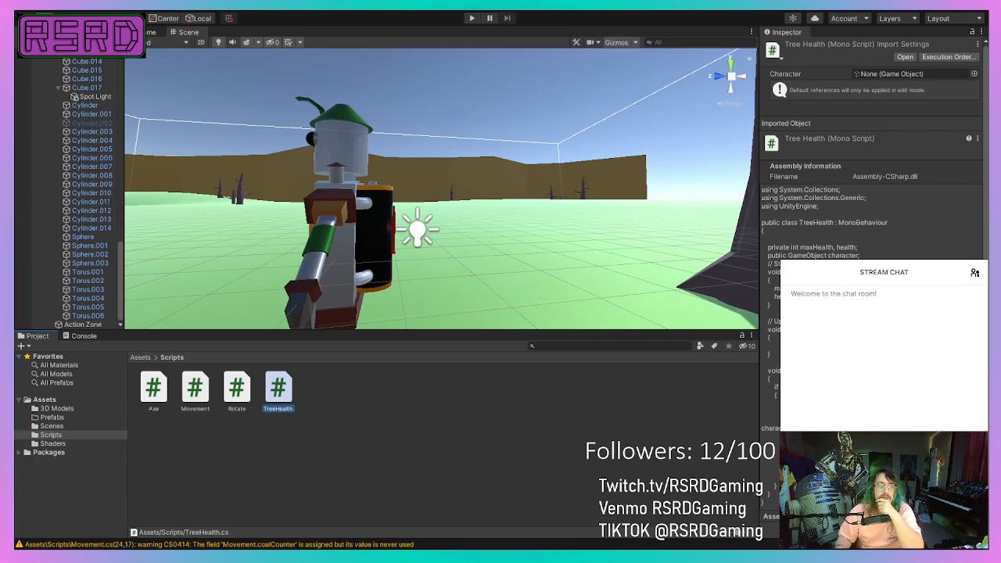
# Select the DeadTree standing near the robot in the scene and remove its Box Collider component.
pyautogui.moveTo(412, 181); pyautogui.dragTo(368, 247, button='right')
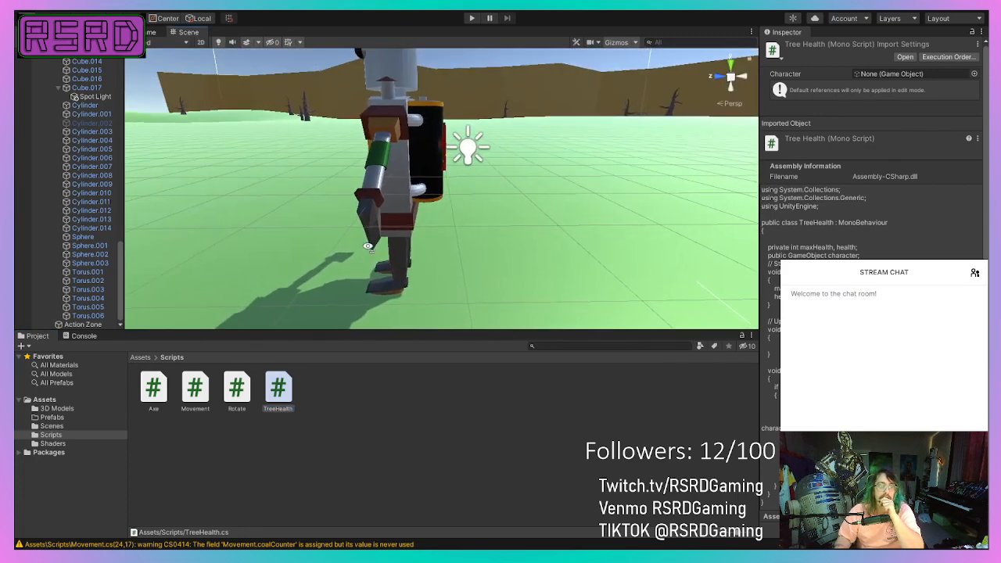
pyautogui.scroll(-8, 367, 241)
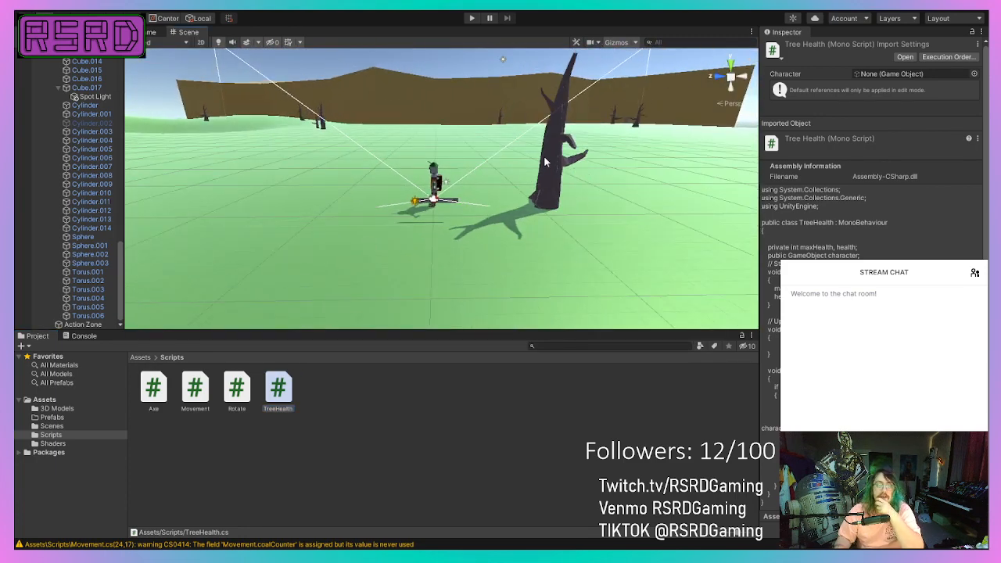
pyautogui.click(545, 162)
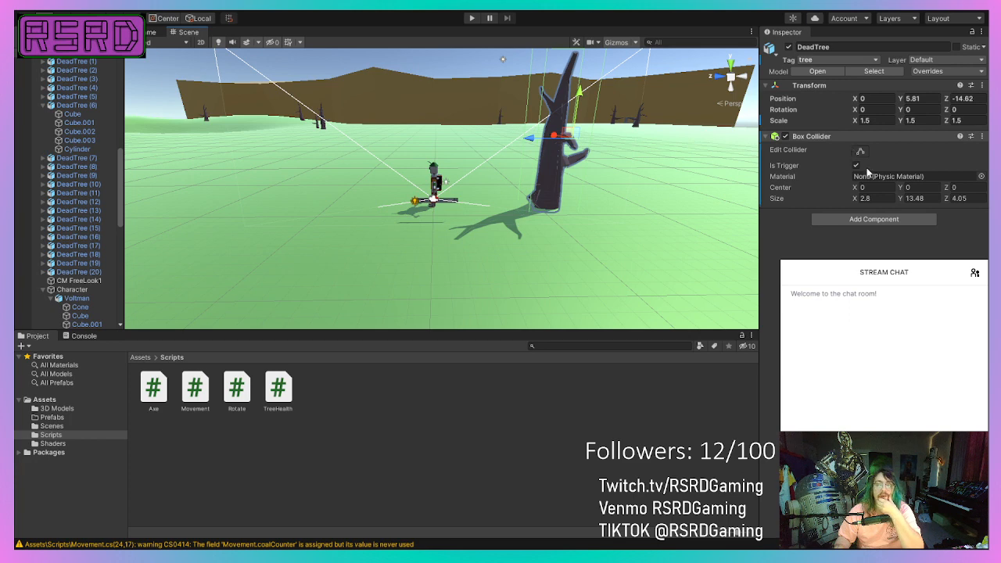
pyautogui.click(906, 201)
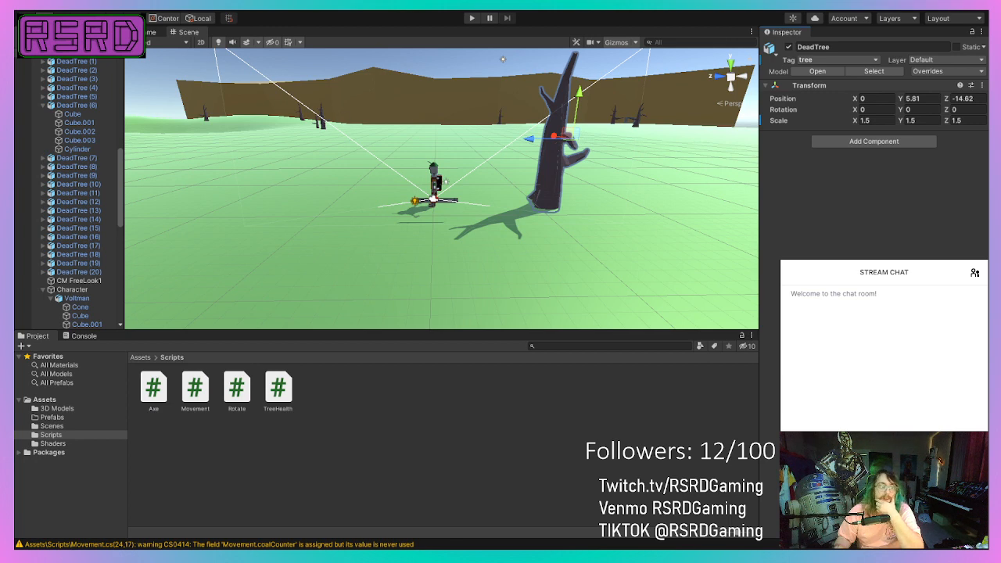
# Check the Action Zone's tag, collider and Axe script settings, and reselect the DeadTree near the robot.
pyautogui.scroll(-10, 72, 301)
pyautogui.click(83, 324)
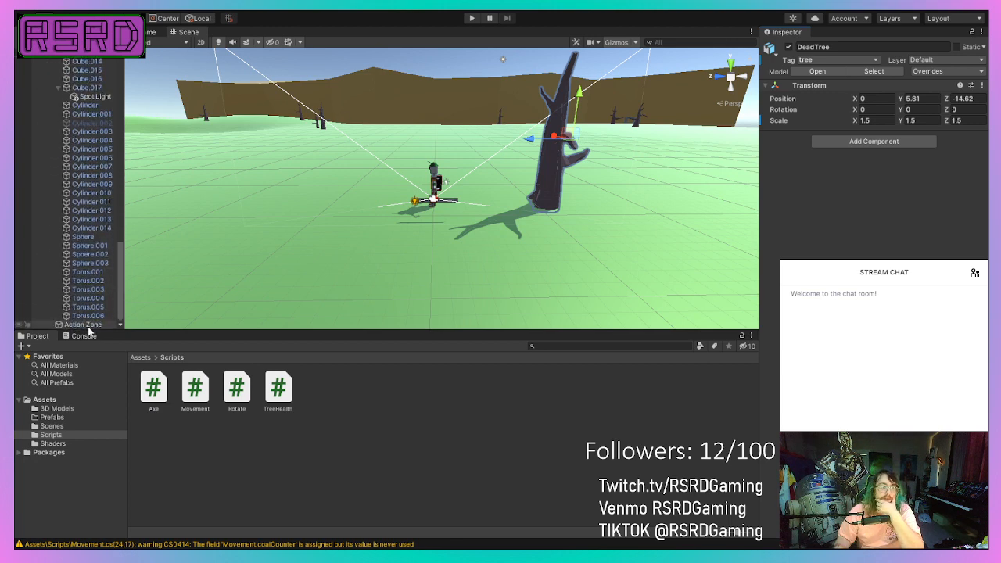
pyautogui.scroll(3, 451, 158)
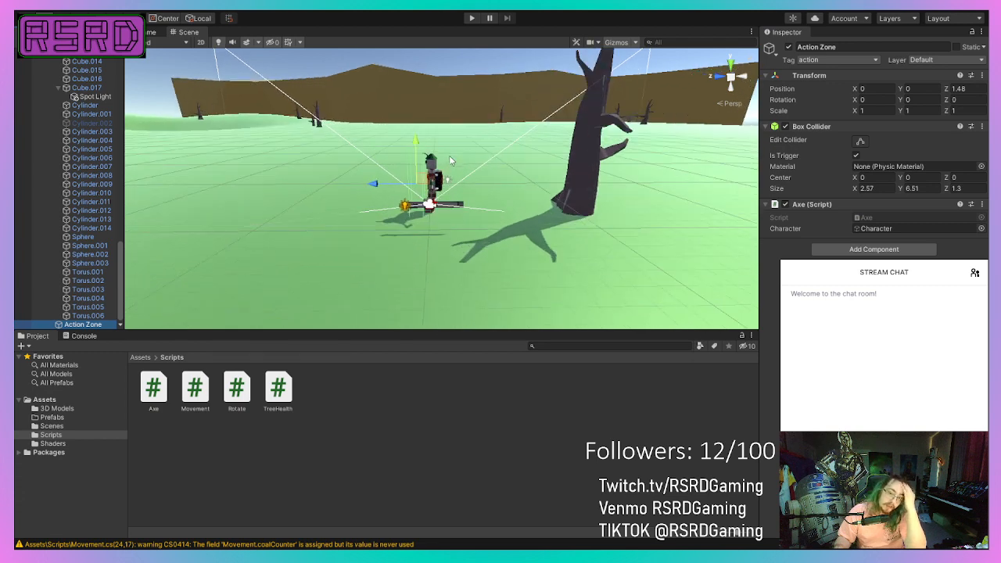
pyautogui.click(592, 149)
pyautogui.click(590, 144)
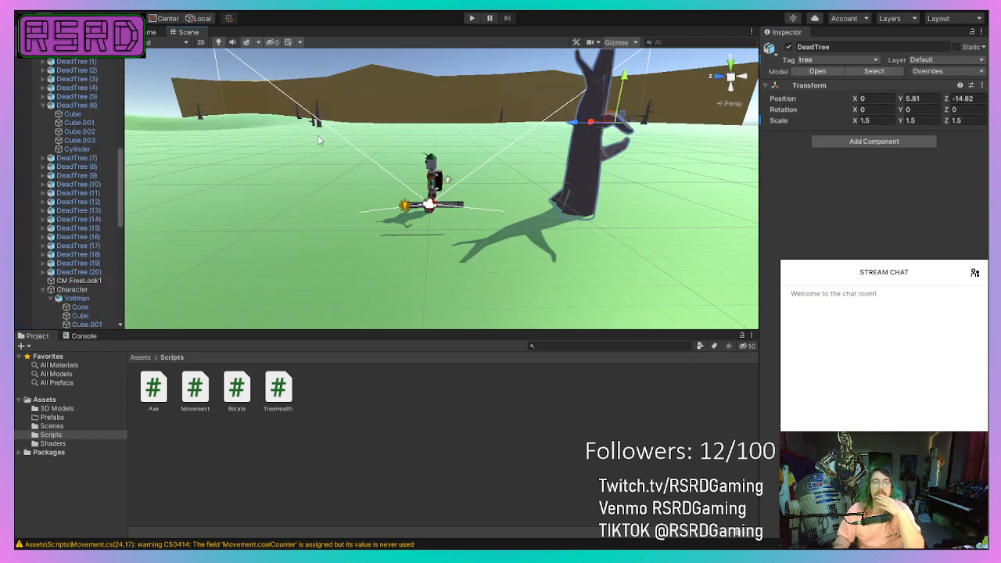
# Compare the components of DeadTree with those of DeadTree (1), and inspect the DeadTree's child cube meshes one by one.
pyautogui.scroll(-3, 76, 205)
pyautogui.scroll(3, 78, 208)
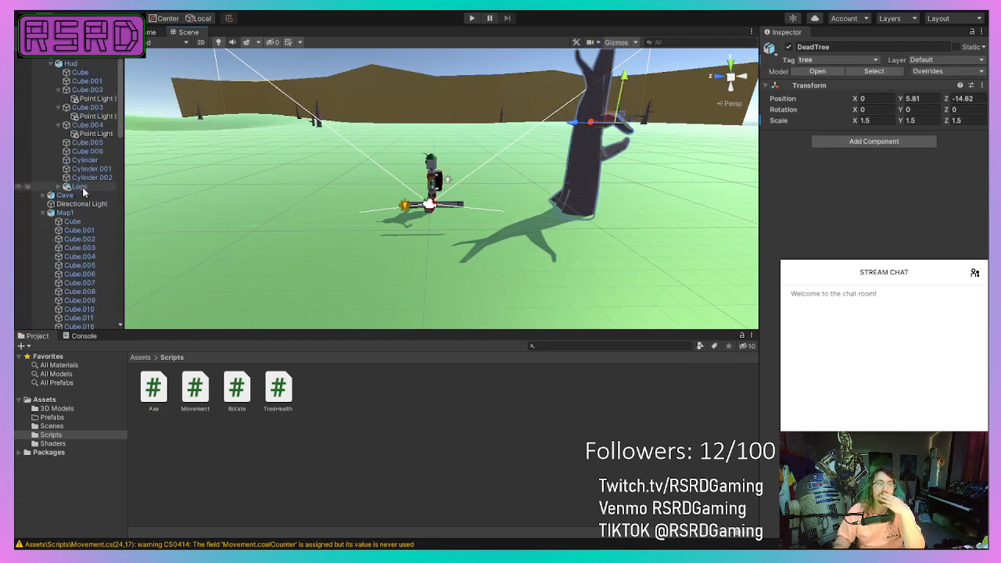
pyautogui.scroll(-10, 87, 215)
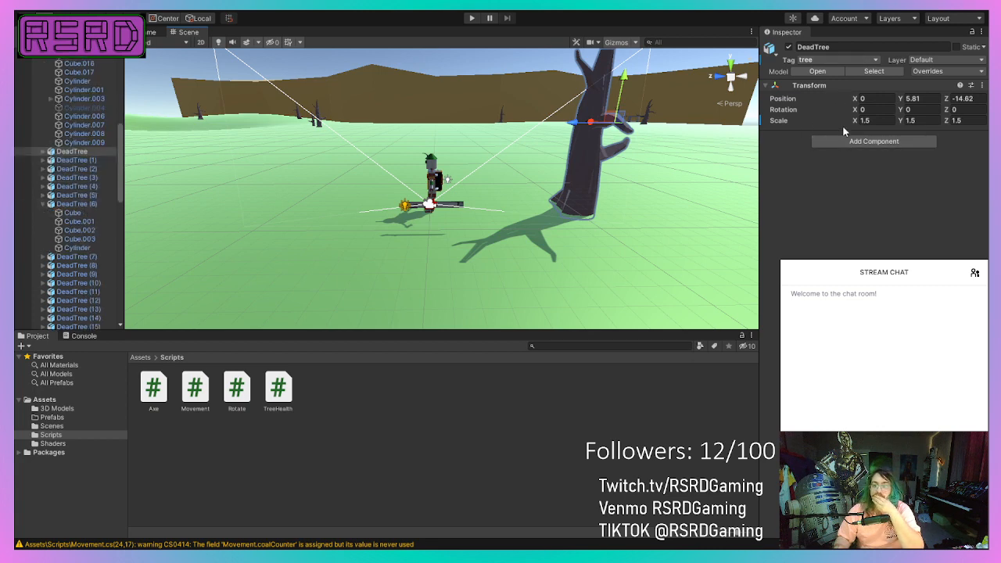
pyautogui.click(78, 160)
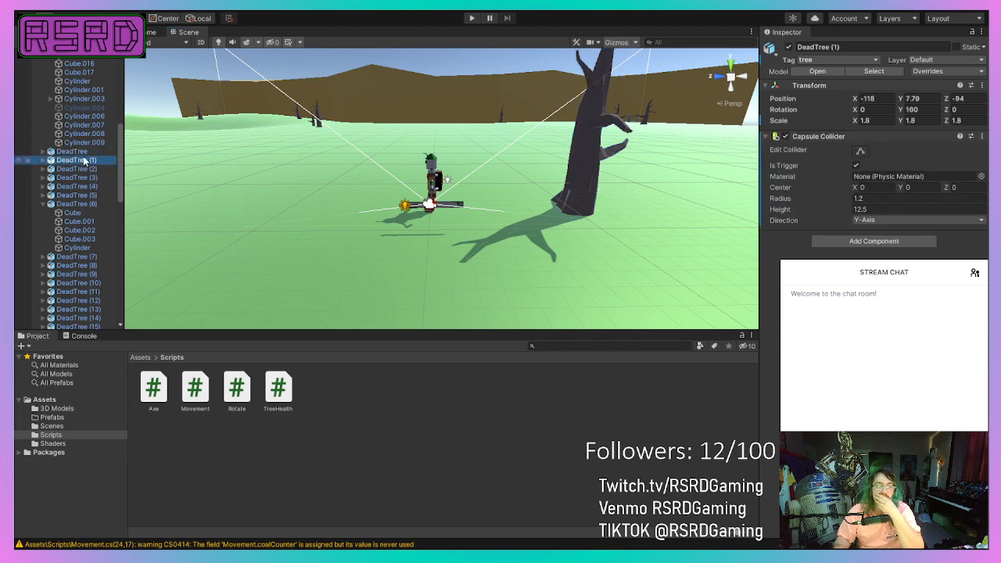
pyautogui.click(74, 150)
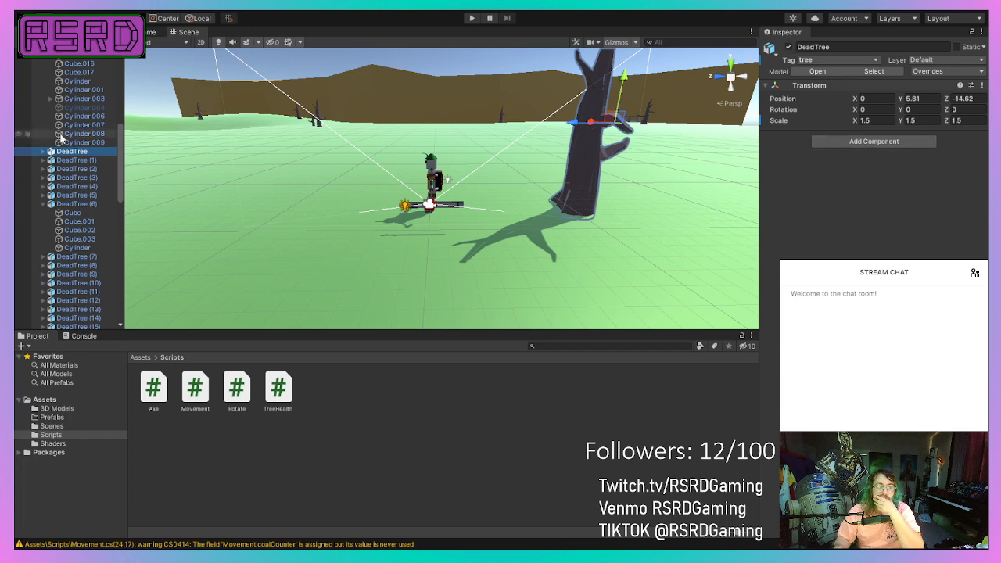
pyautogui.click(43, 151)
pyautogui.click(80, 161)
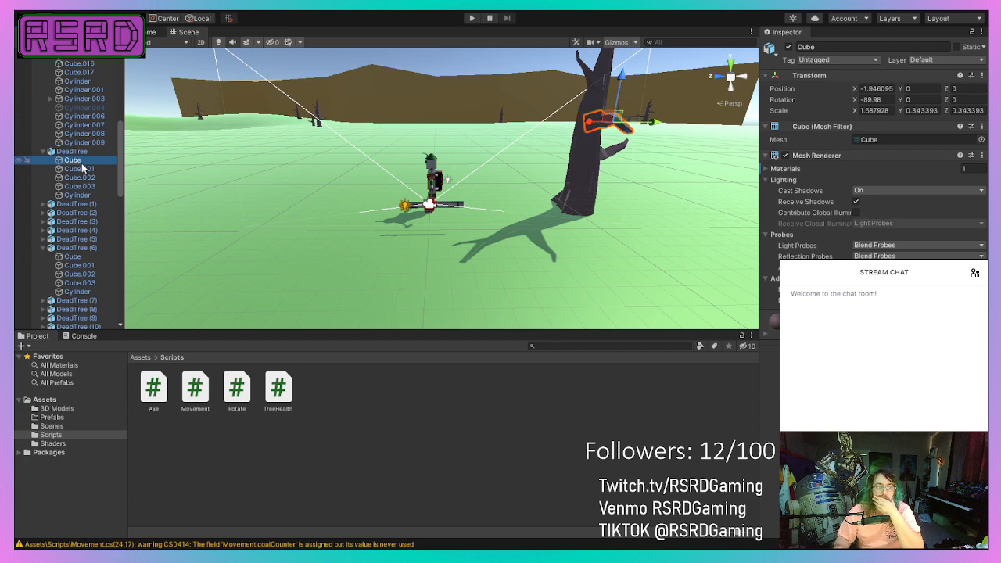
pyautogui.click(81, 169)
pyautogui.click(83, 178)
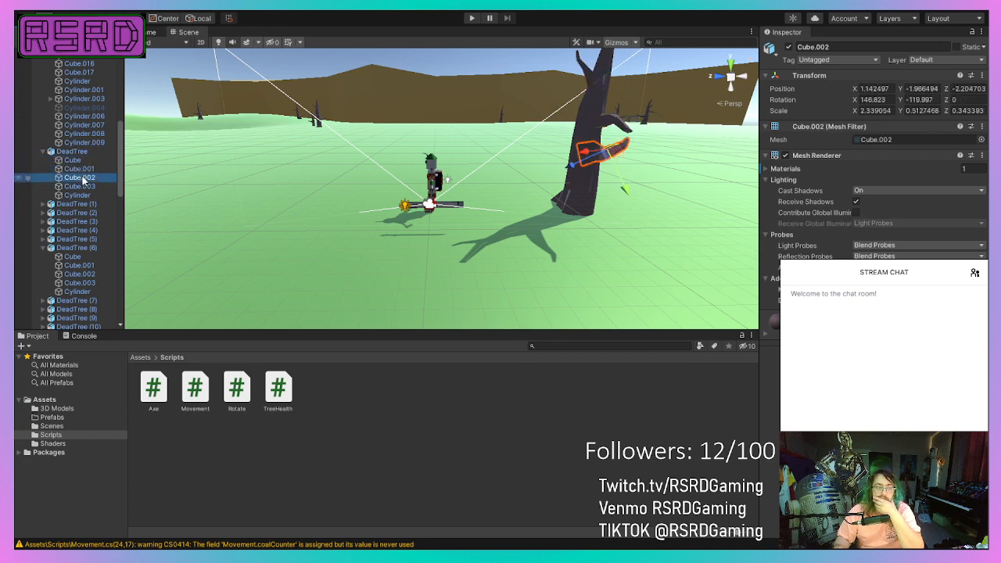
pyautogui.click(82, 186)
# Add the TreeHealth script to the Cylinder that forms the trunk of the DeadTree near the robot.
pyautogui.click(81, 196)
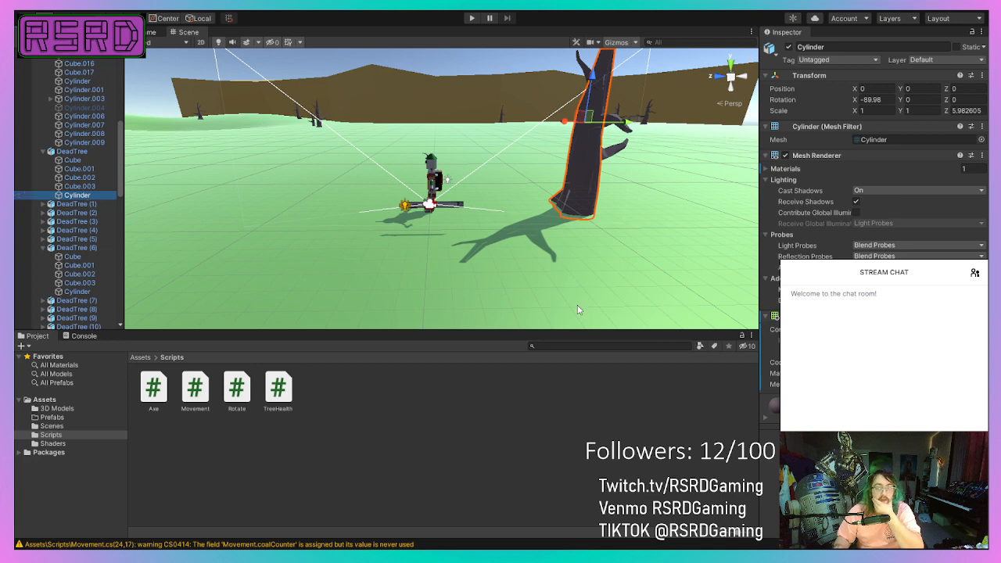
pyautogui.hotkey('alt', 'Tab')
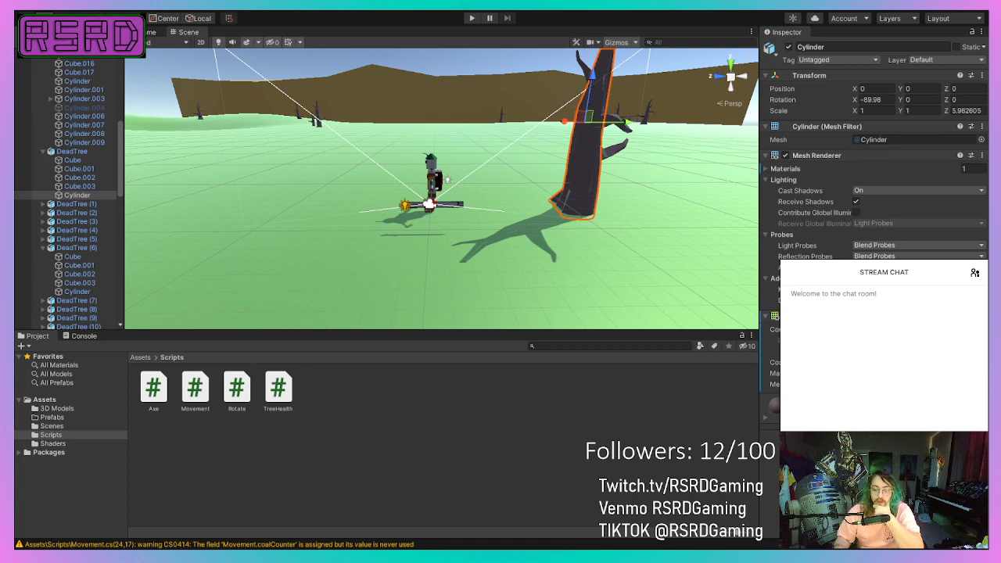
pyautogui.press('Return')
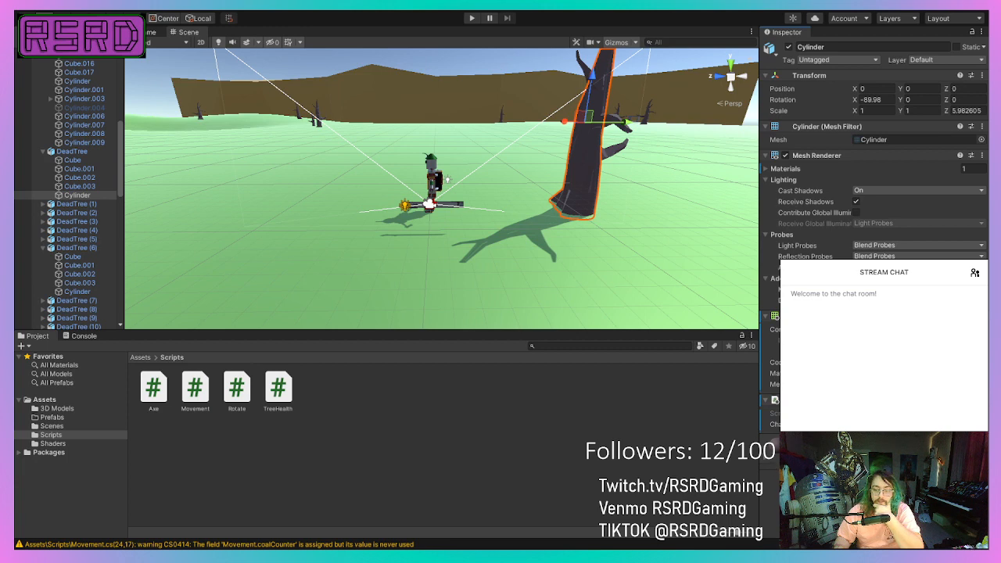
# Assign the Character object to the Character field of the trunk Cylinder's Tree Health script.
pyautogui.scroll(10, 50, 155)
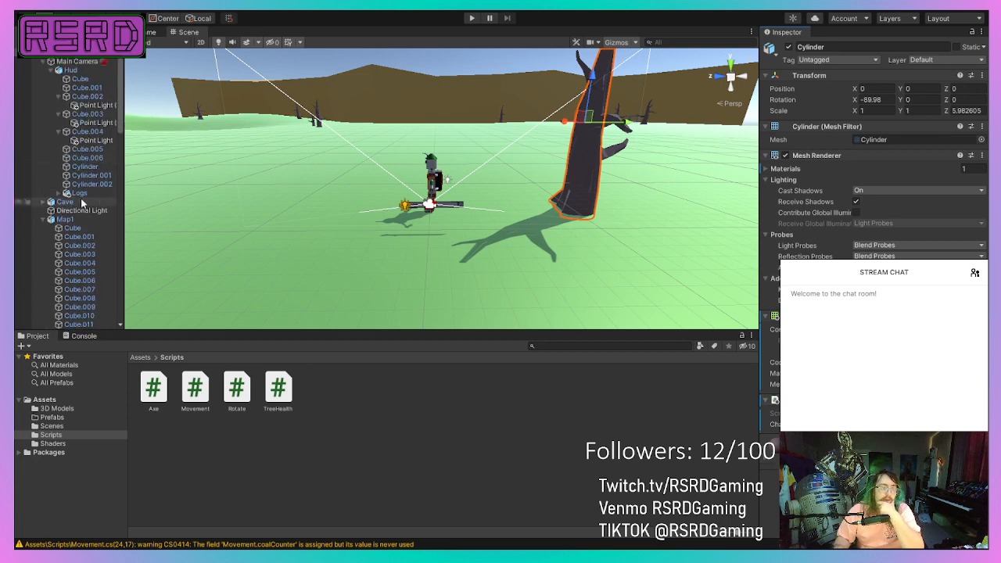
pyautogui.scroll(-10, 81, 201)
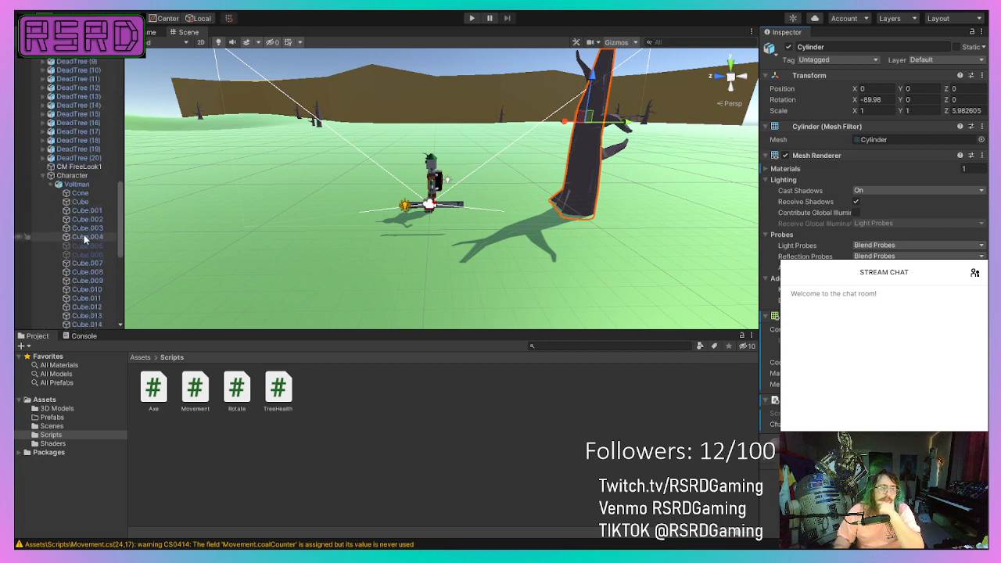
pyautogui.click(93, 175)
pyautogui.scroll(-3, 93, 175)
pyautogui.moveTo(426, 250); pyautogui.dragTo(581, 292)
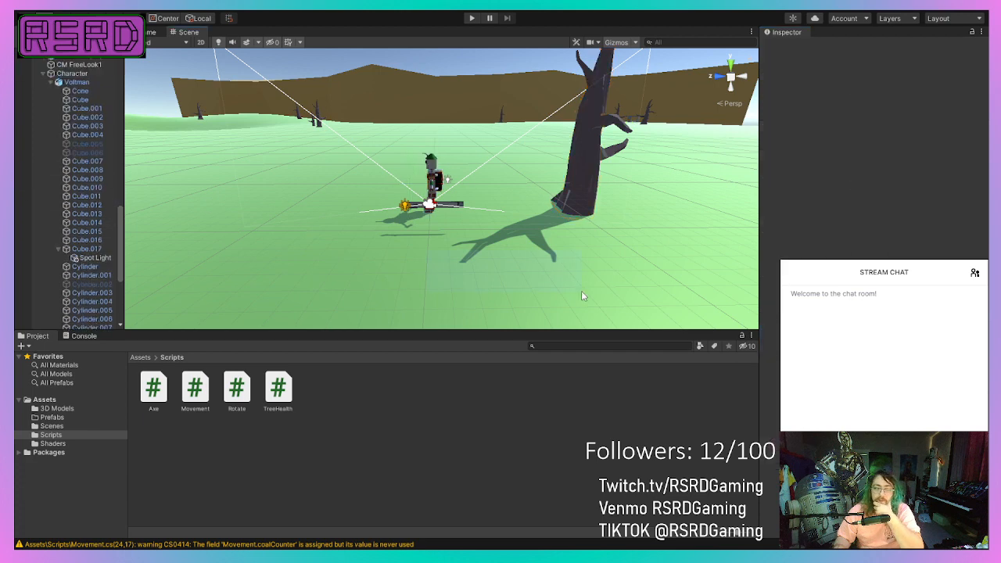
pyautogui.scroll(3, 102, 137)
pyautogui.click(572, 157)
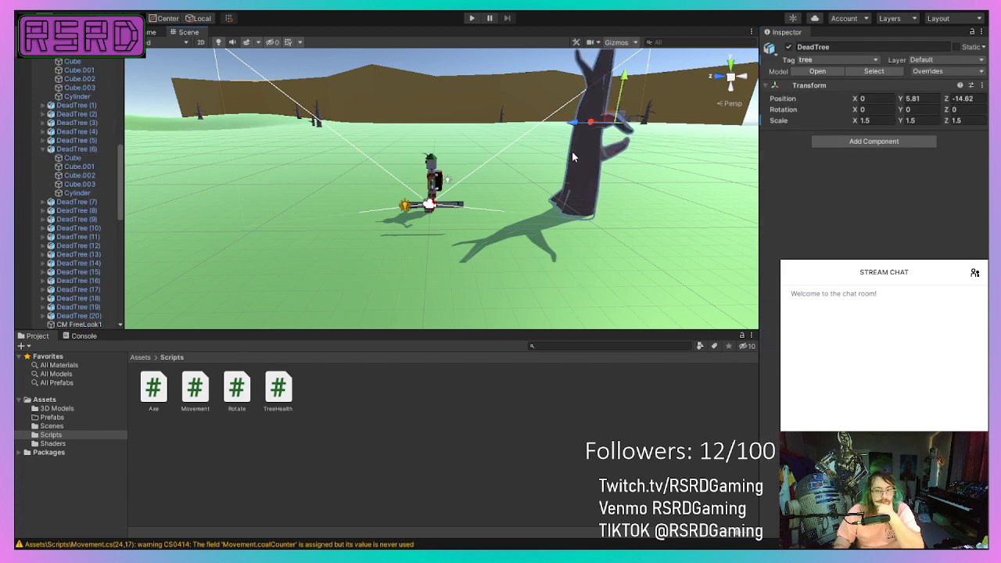
pyautogui.click(77, 95)
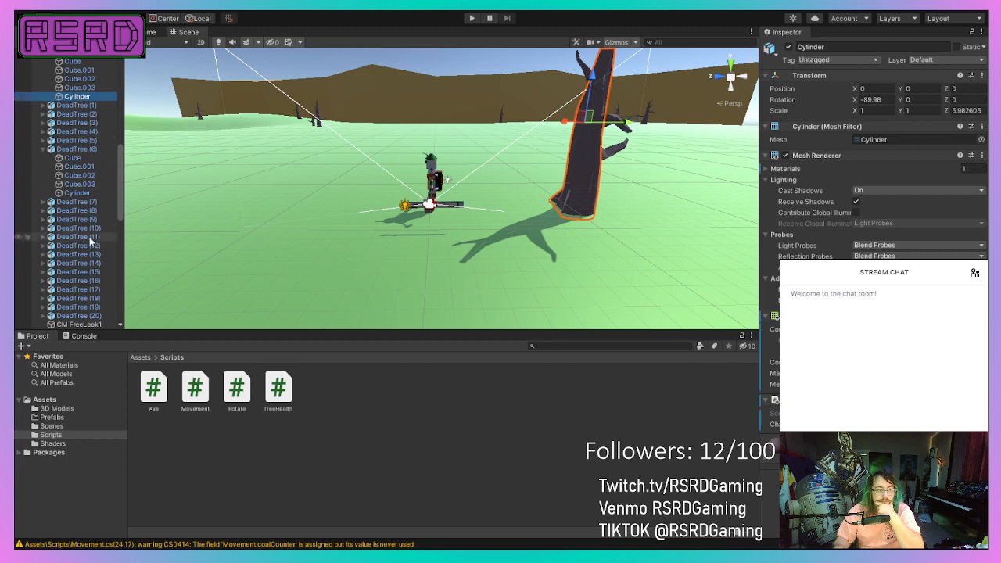
pyautogui.scroll(-5, 88, 285)
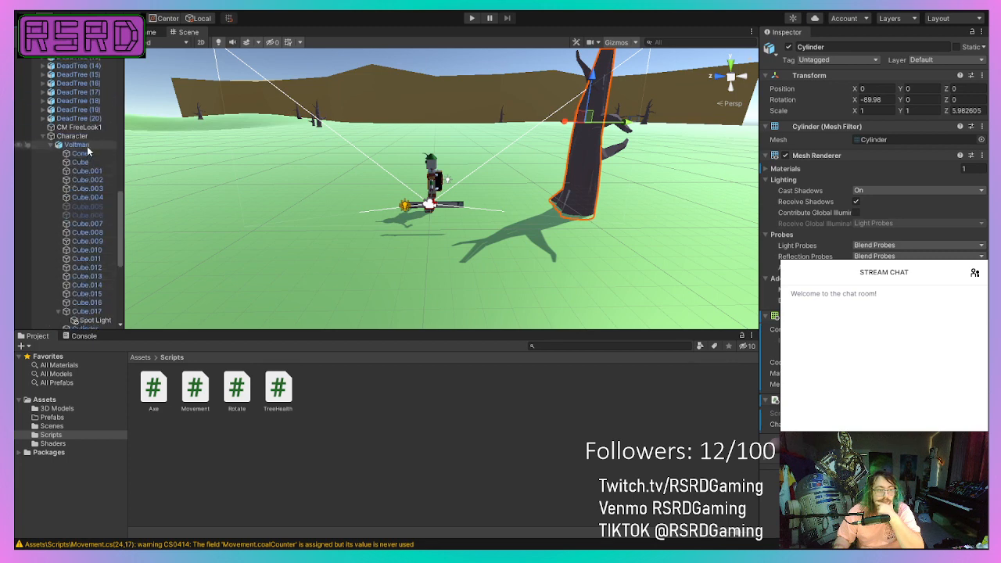
pyautogui.click(88, 140)
pyautogui.moveTo(87, 140); pyautogui.dragTo(876, 424)
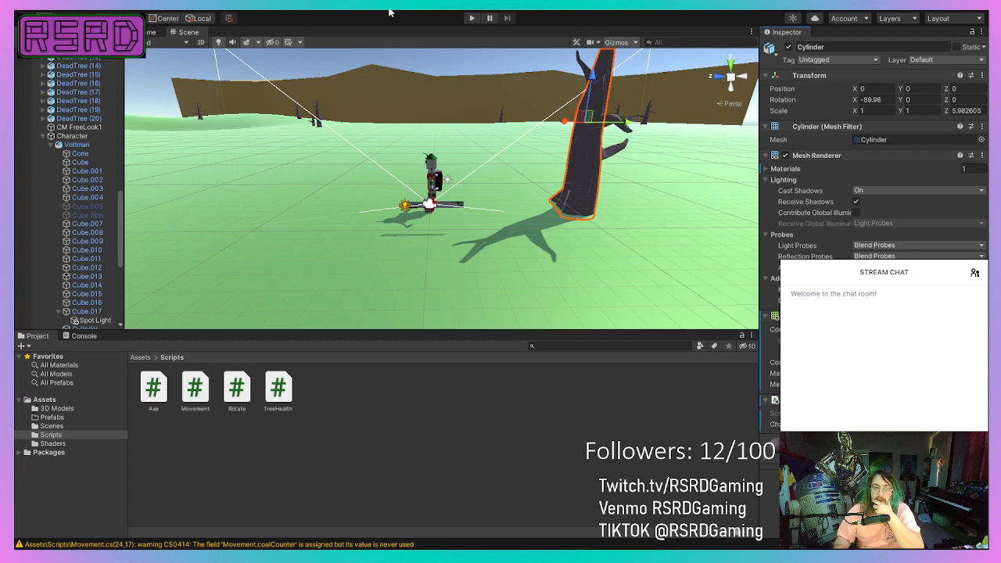
# Playtest the game by walking the robot to the dead tree and swinging its axes, and stop the play session.
pyautogui.click(469, 19)
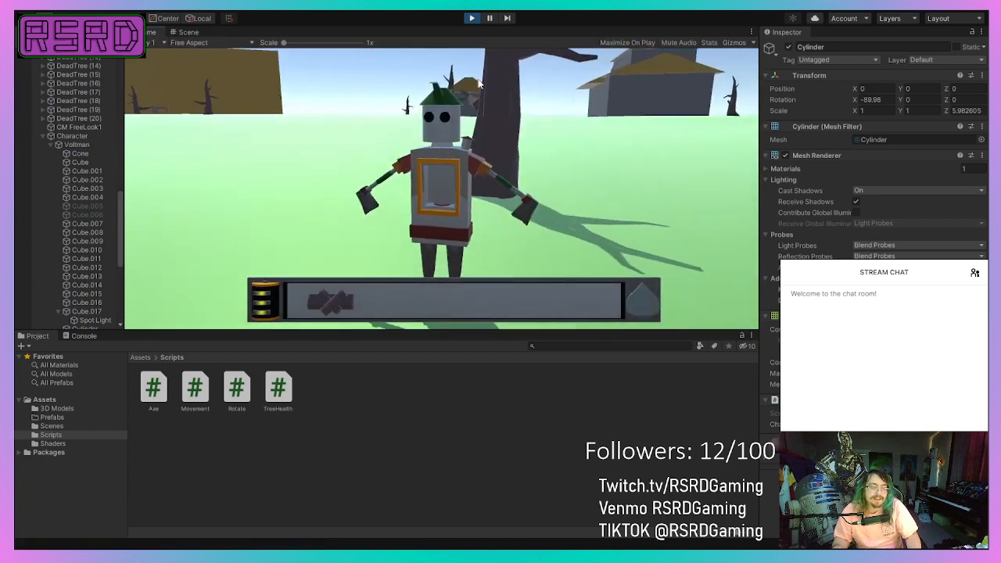
pyautogui.press('w')
pyautogui.click(483, 99)
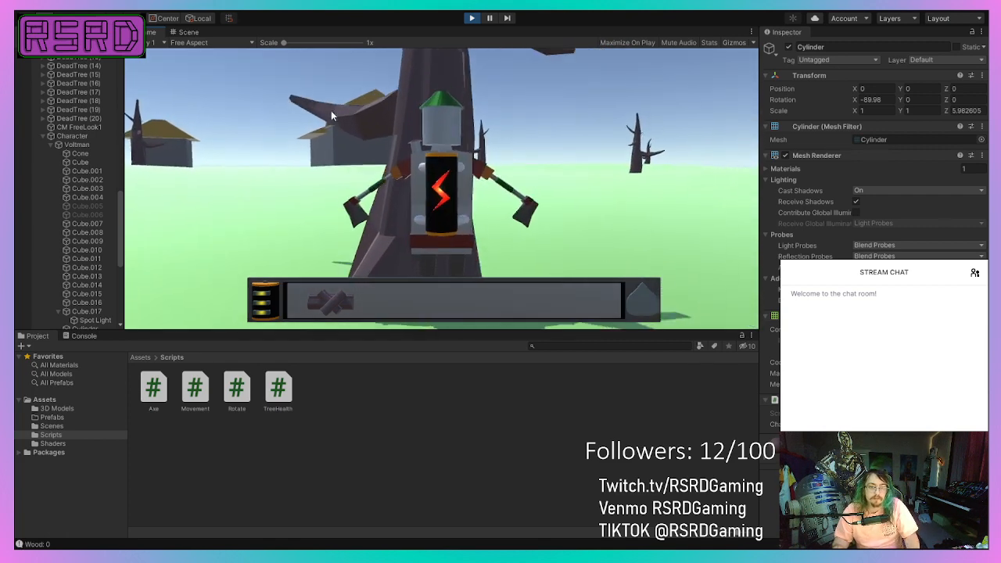
pyautogui.click(332, 118)
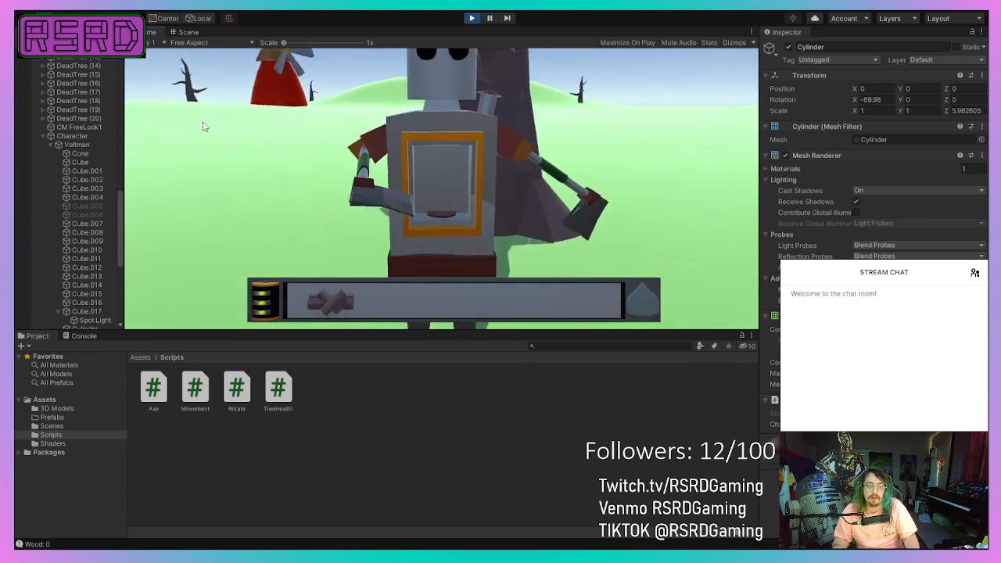
pyautogui.press('w')
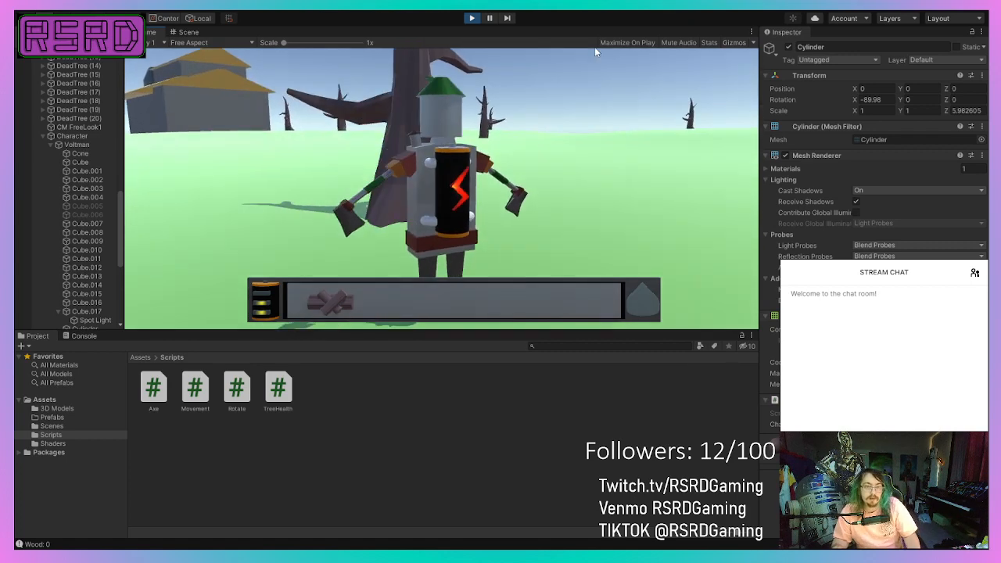
pyautogui.click(470, 19)
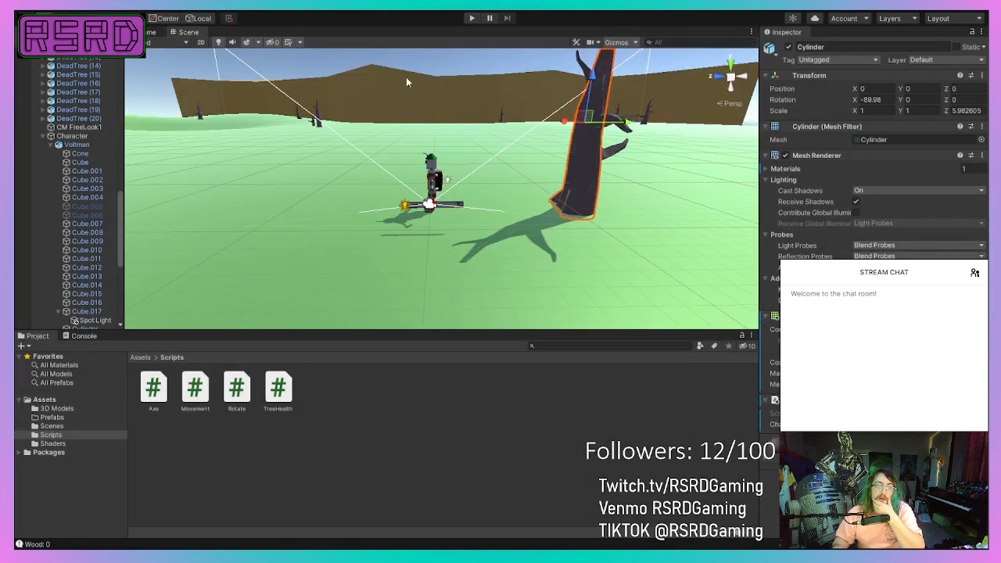
# Frame the dead tree in the scene and remove the Tree Health script from its trunk Cylinder.
pyautogui.moveTo(392, 99); pyautogui.dragTo(398, 126, button='right')
pyautogui.scroll(6, 411, 163)
pyautogui.scroll(-3, 411, 164)
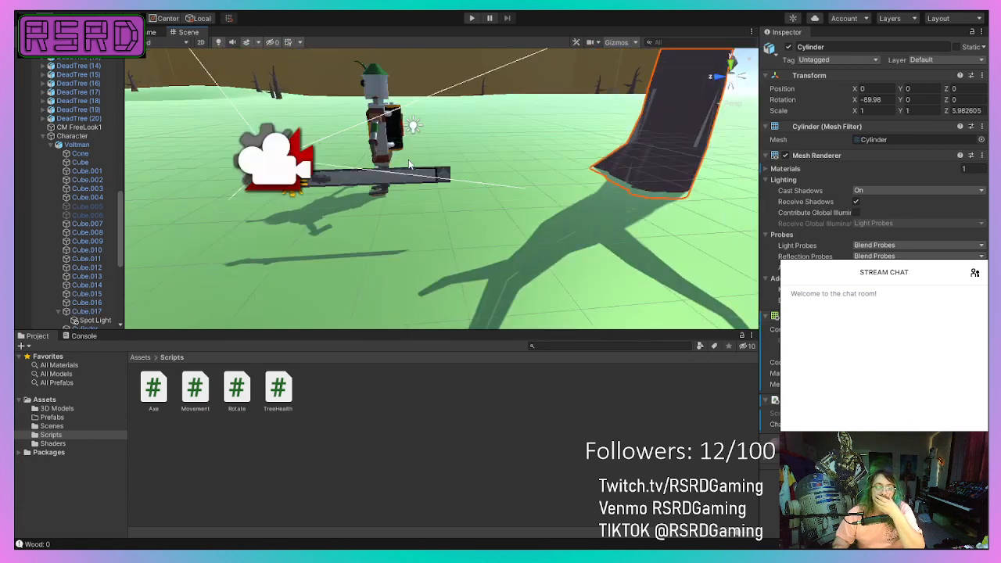
pyautogui.scroll(3, 409, 164)
pyautogui.press('f')
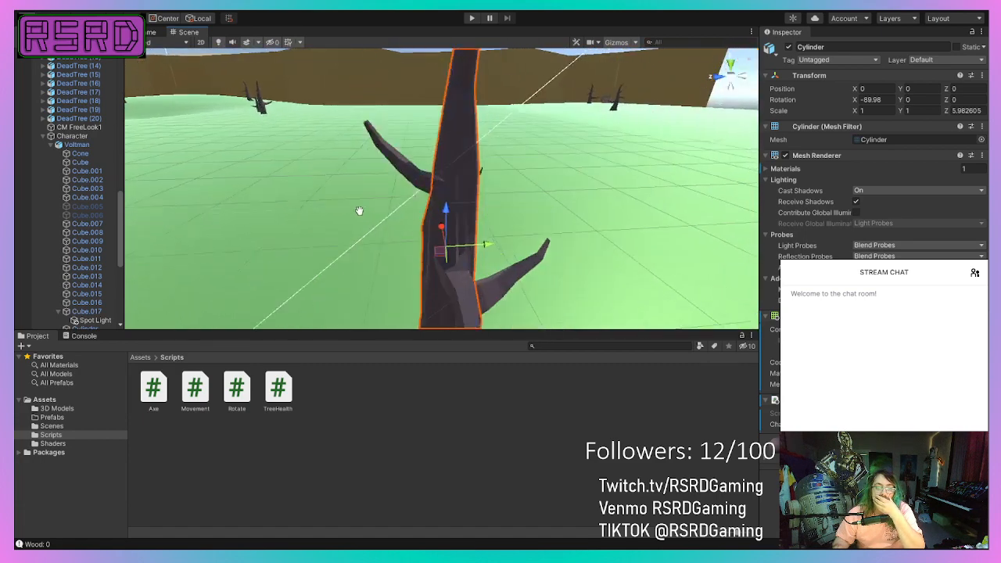
pyautogui.scroll(-2, 360, 200)
pyautogui.scroll(-1, 360, 202)
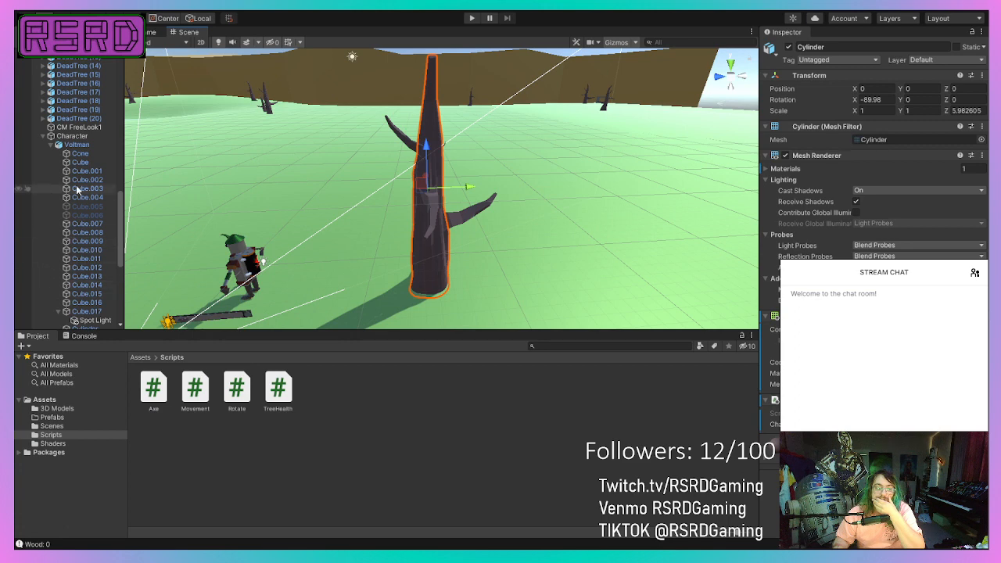
pyautogui.scroll(-4, 80, 249)
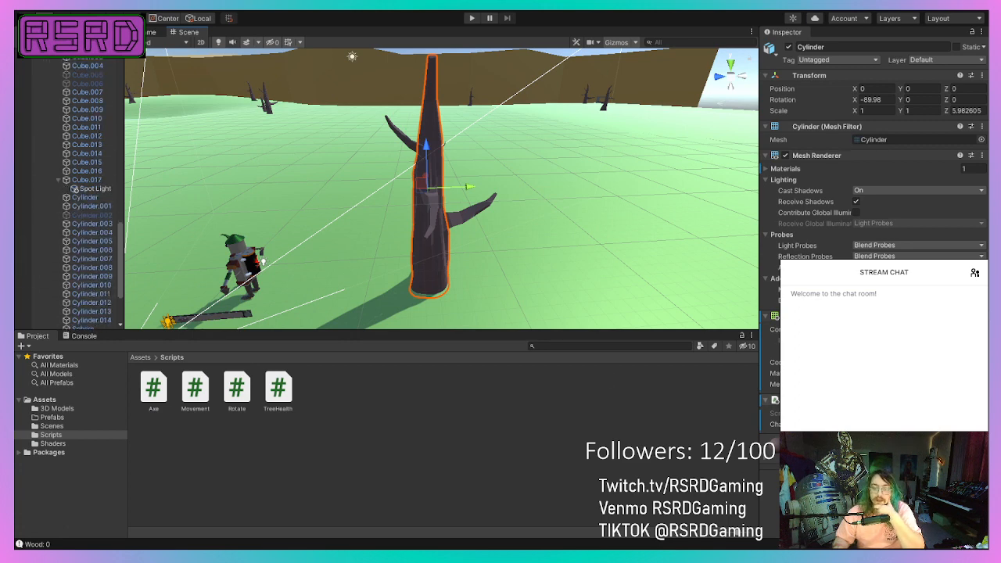
pyautogui.scroll(7, 86, 254)
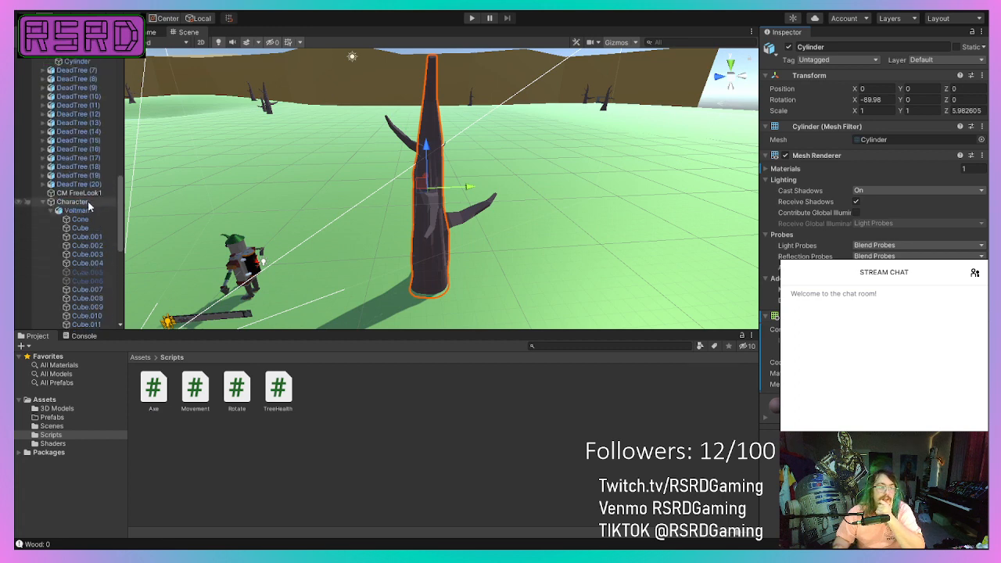
# Add a Box Collider to the parent DeadTree with size X 2.69, Y 13.4 and Z 5.42.
pyautogui.scroll(6, 82, 246)
pyautogui.click(72, 151)
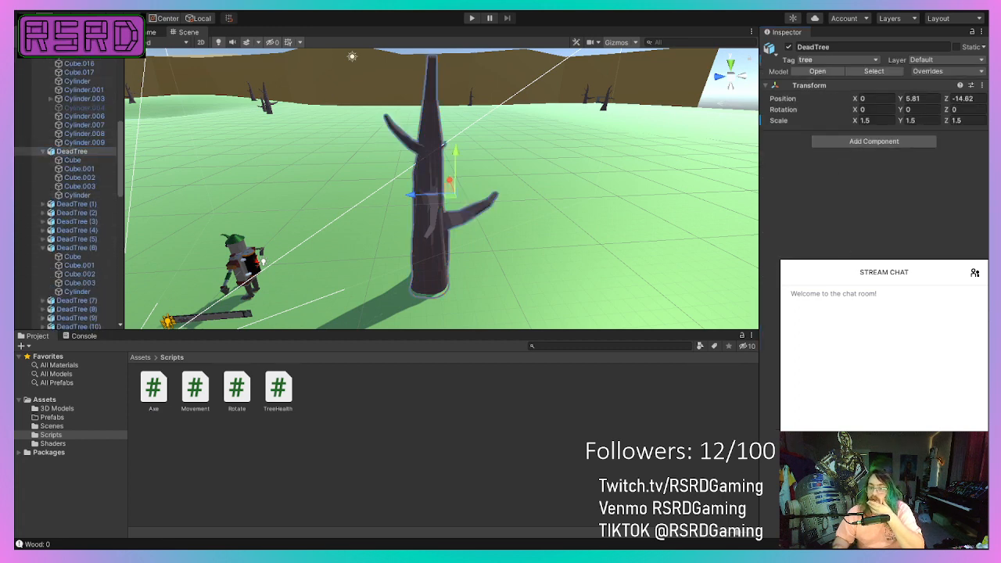
pyautogui.click(858, 185)
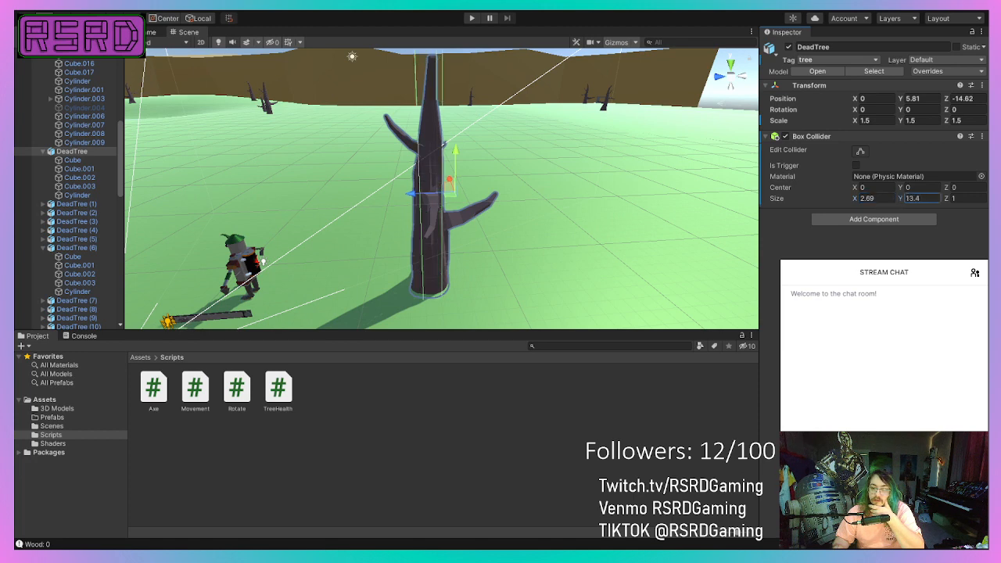
pyautogui.moveTo(949, 199); pyautogui.dragTo(977, 200)
pyautogui.scroll(-5, 353, 233)
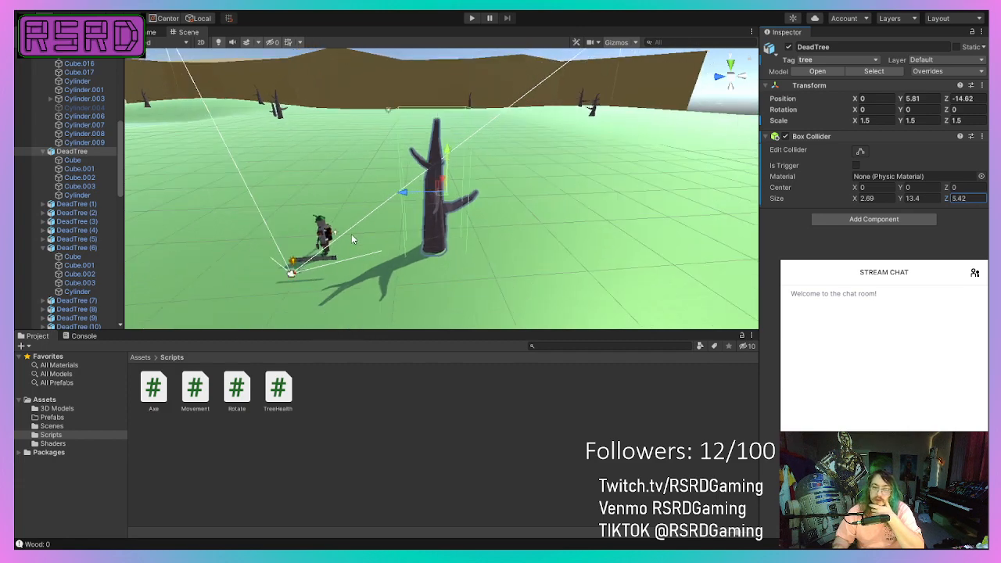
# Check the collider around the tree from above and add the TreeHealth script to the parent DeadTree.
pyautogui.moveTo(351, 234); pyautogui.dragTo(340, 263, button='middle')
pyautogui.moveTo(339, 262); pyautogui.dragTo(439, 265, button='right')
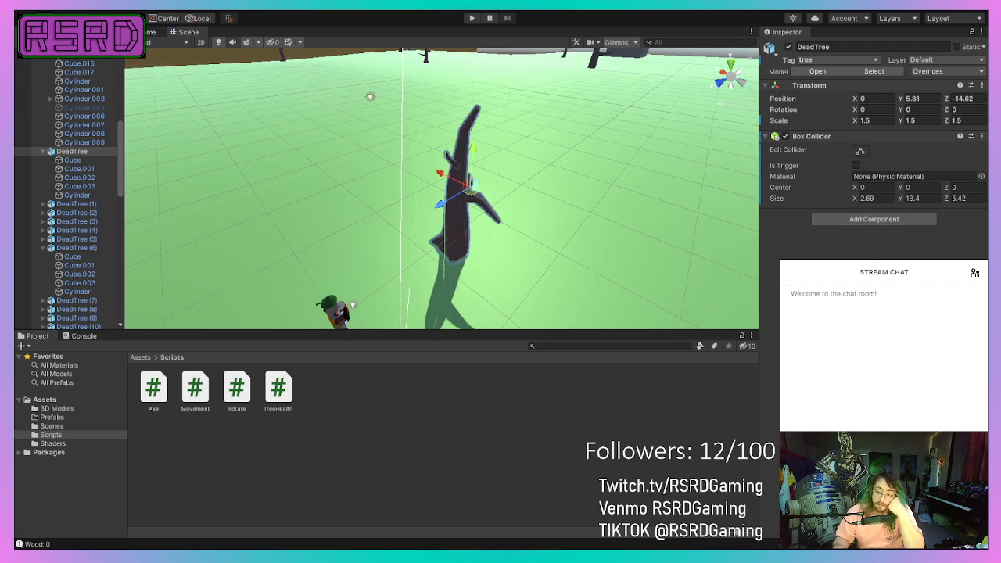
pyautogui.press('Return')
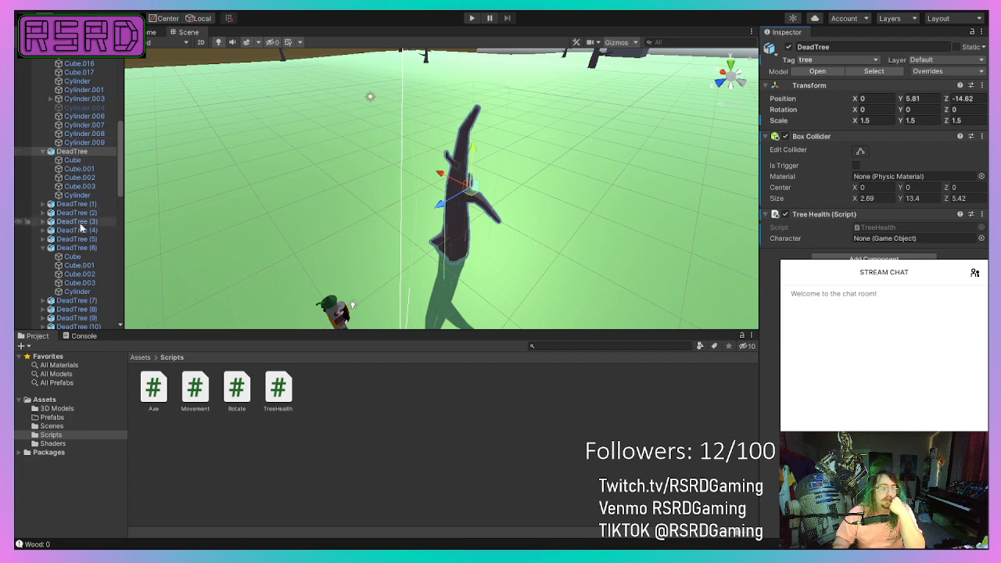
# Assign the Character object to the Character field of the Tree Health script on the parent DeadTree.
pyautogui.scroll(-5, 74, 250)
pyautogui.moveTo(224, 309); pyautogui.dragTo(732, 249)
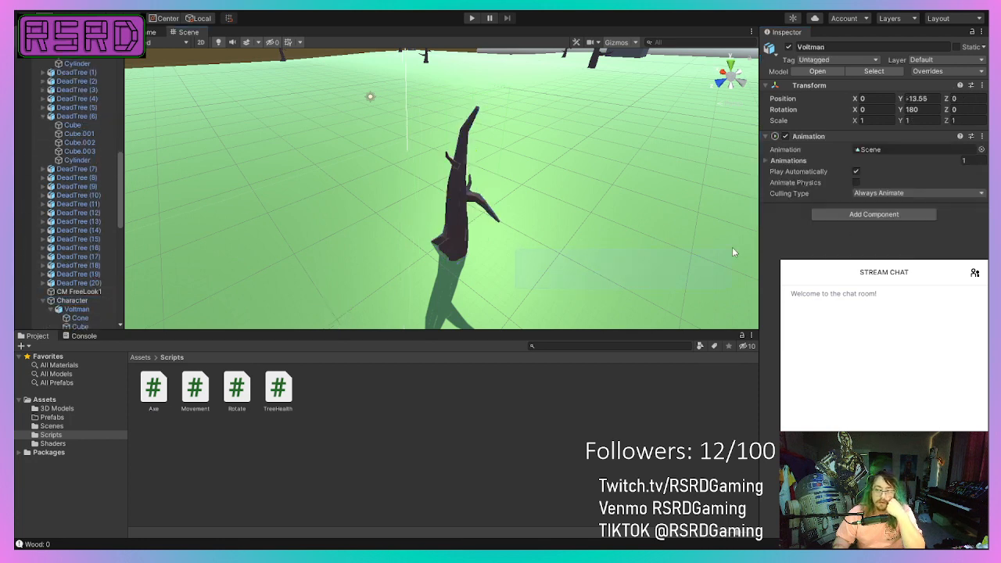
pyautogui.click(624, 244)
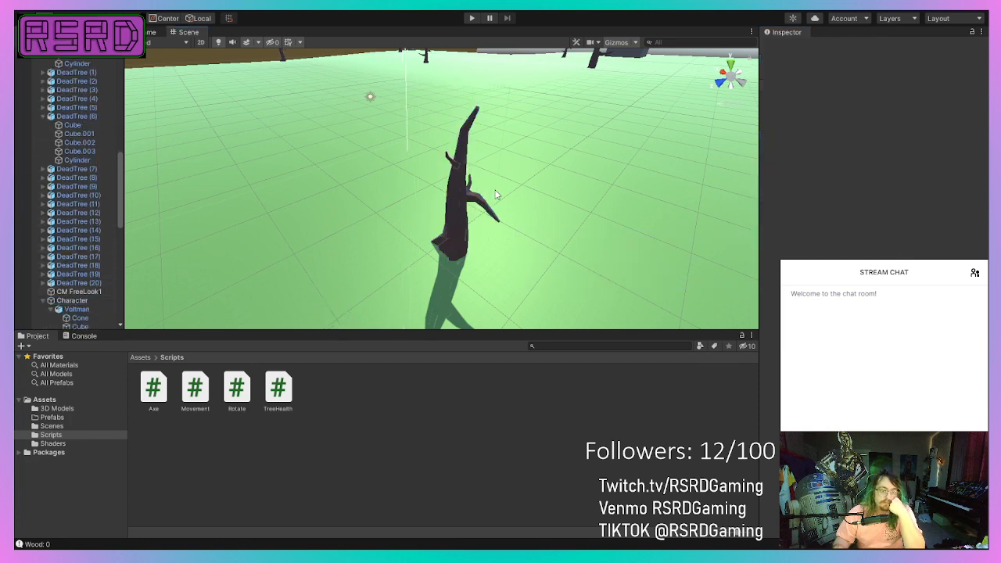
pyautogui.click(453, 206)
pyautogui.scroll(-10, 74, 322)
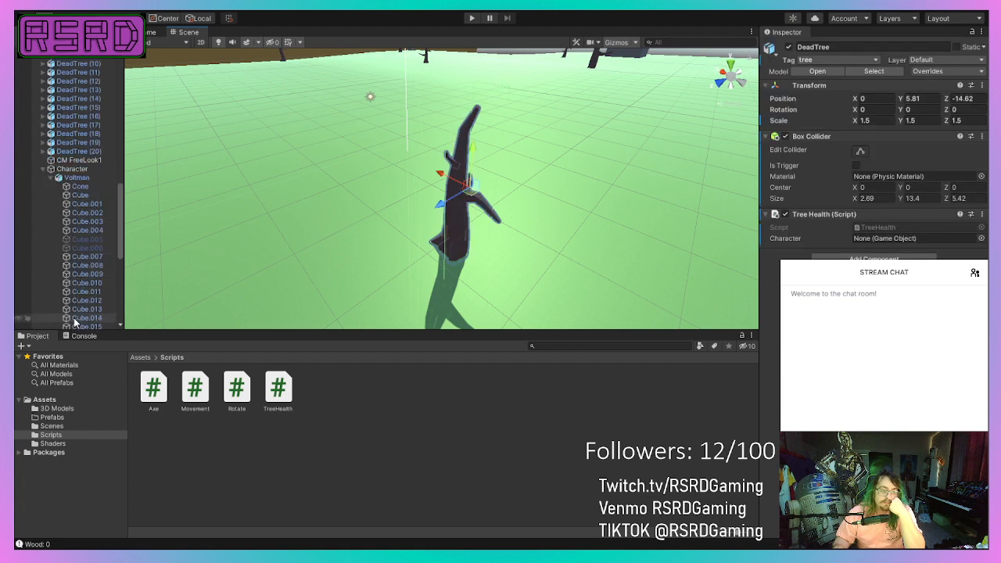
pyautogui.click(72, 71)
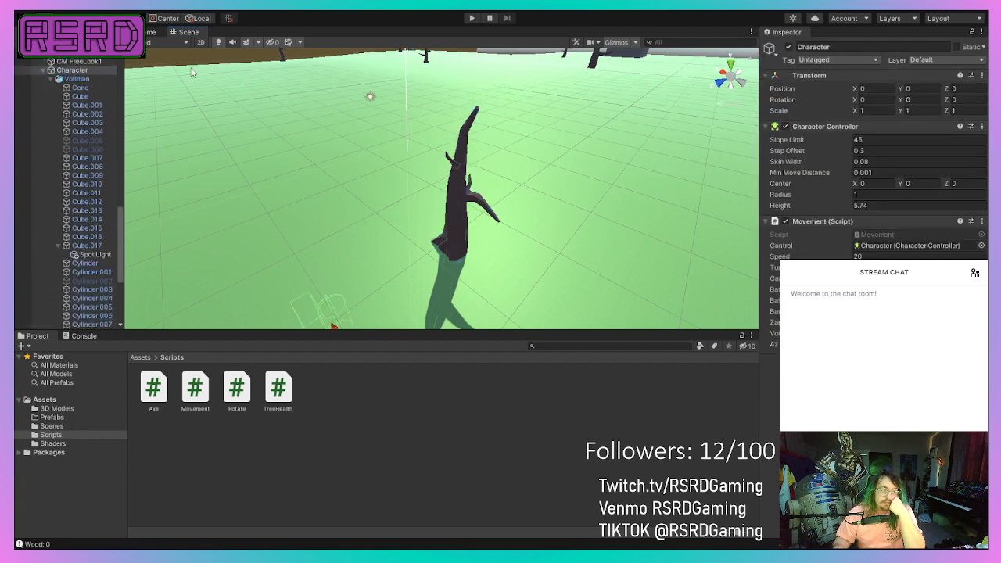
pyautogui.moveTo(532, 115); pyautogui.dragTo(459, 123)
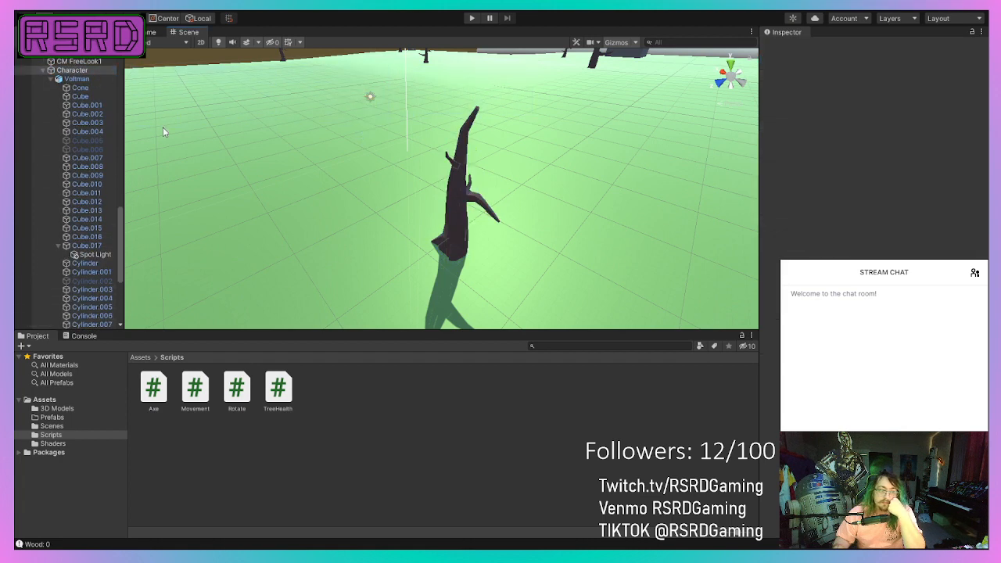
pyautogui.click(466, 227)
pyautogui.scroll(-5, 74, 283)
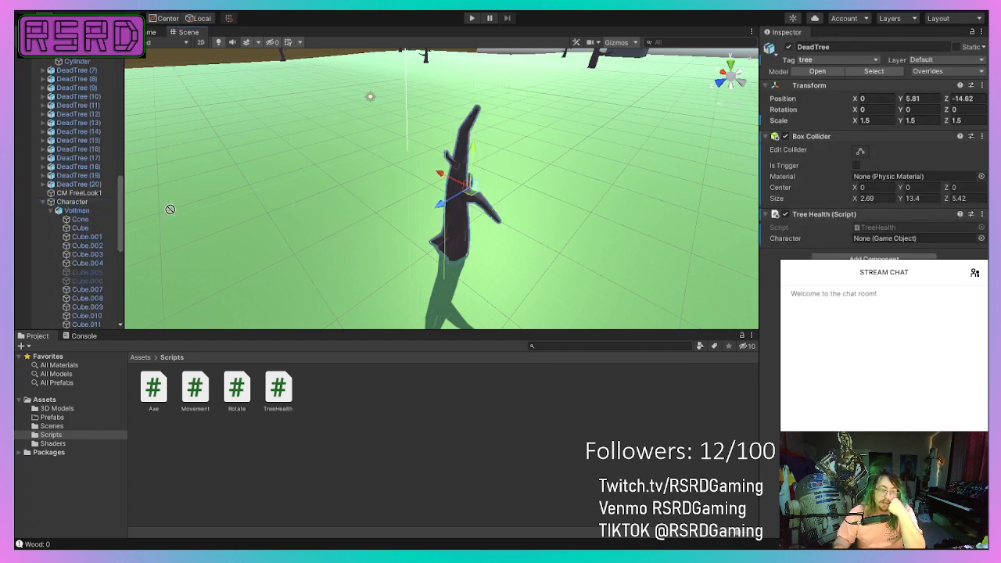
pyautogui.moveTo(674, 234); pyautogui.dragTo(888, 240)
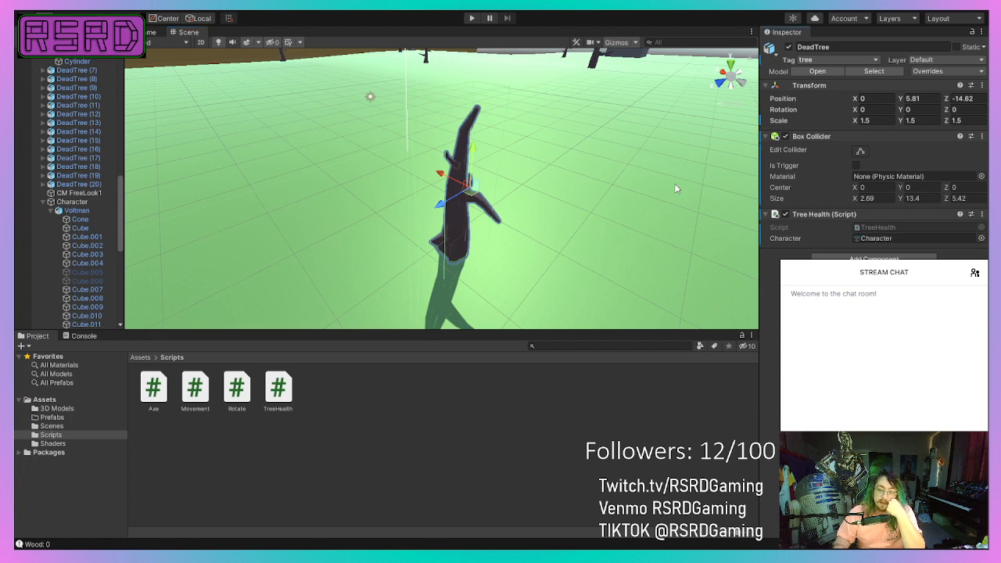
# Playtest the game by turning and walking the robot through the map, and stop the play session.
pyautogui.click(473, 19)
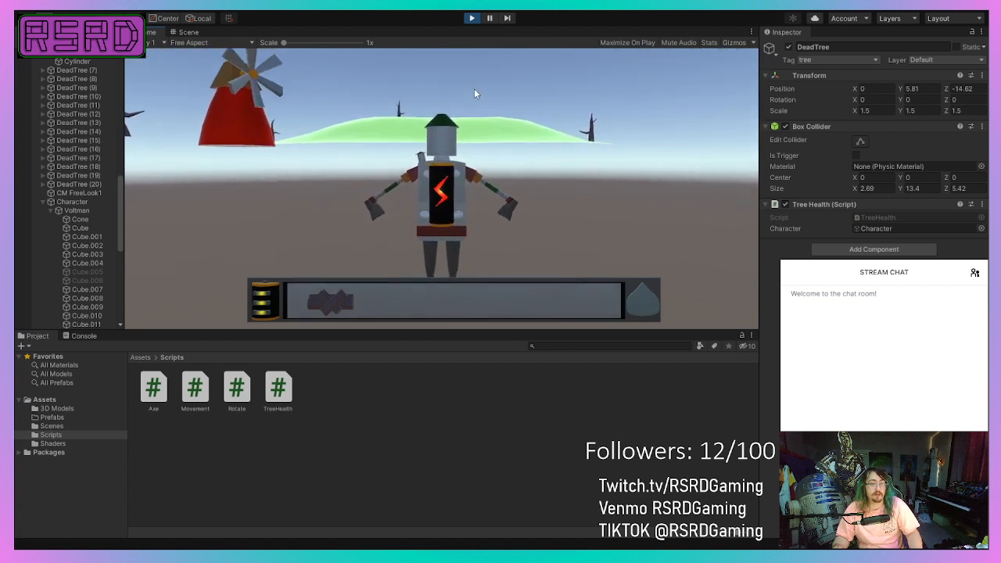
pyautogui.press('d')
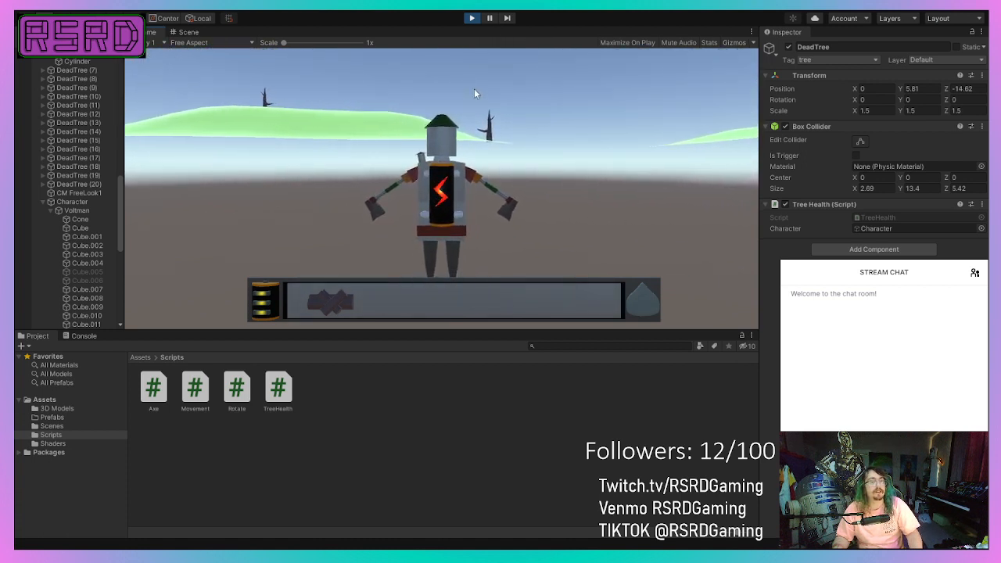
pyautogui.press('a')
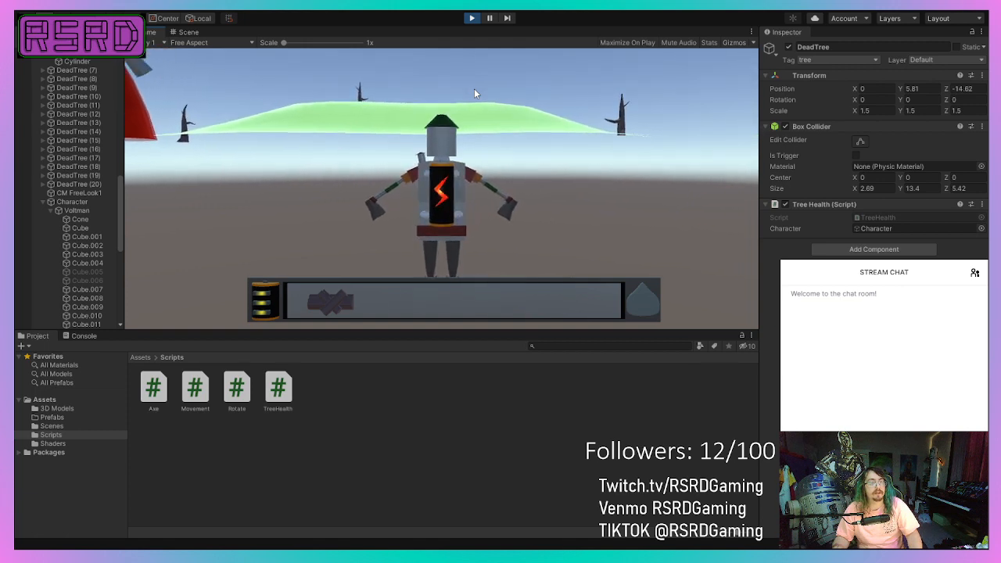
pyautogui.press('w')
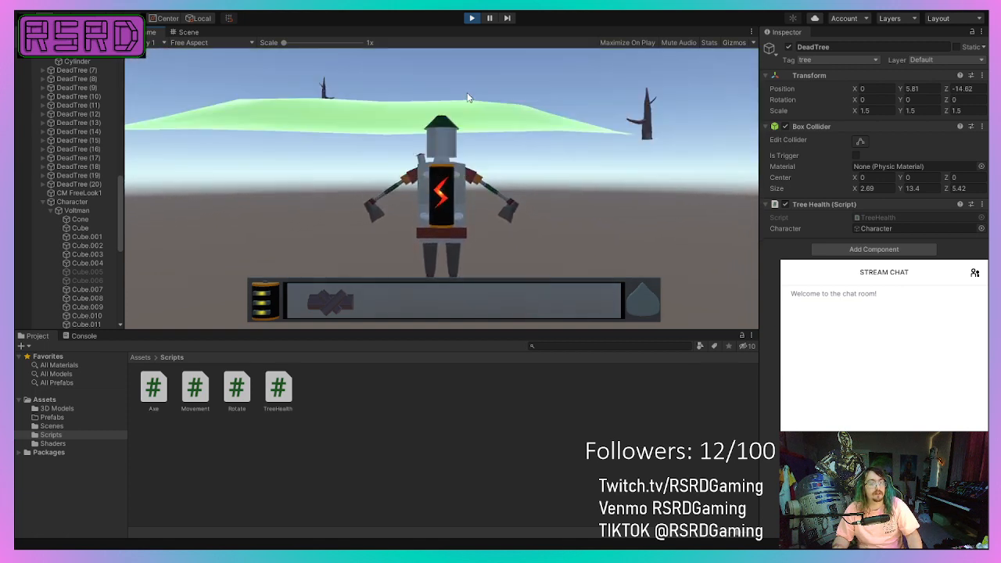
pyautogui.press('w')
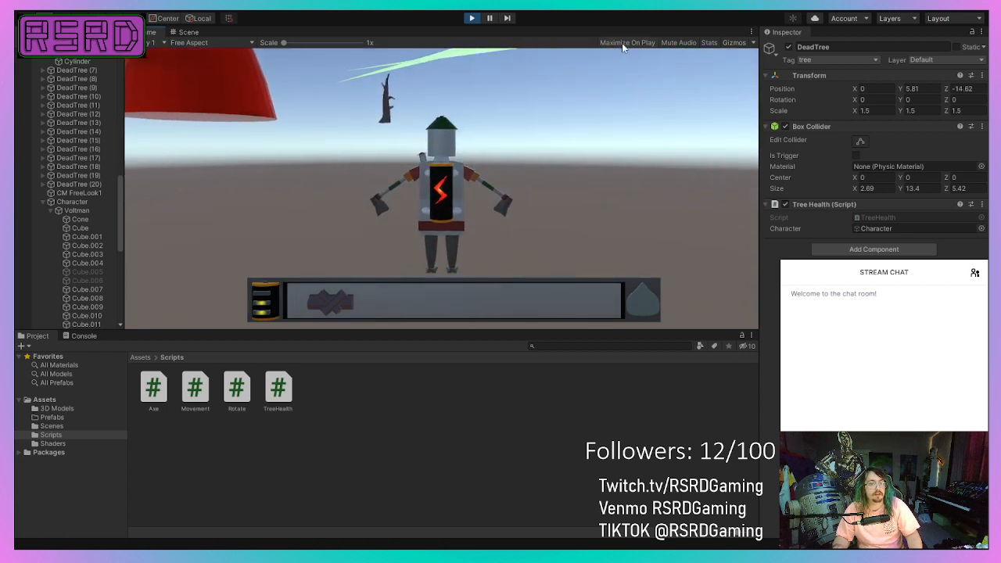
pyautogui.press('d')
pyautogui.press('w')
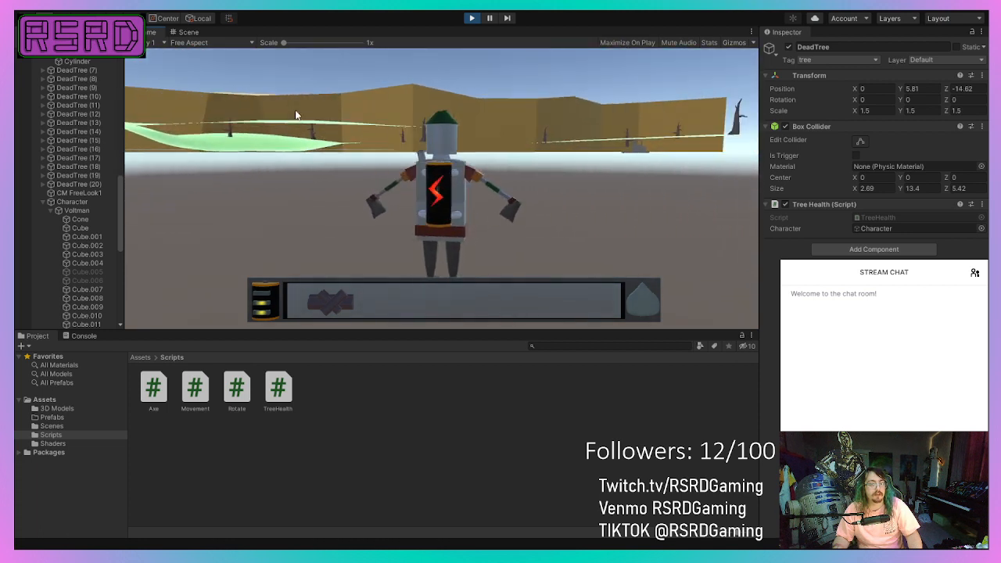
pyautogui.press('d')
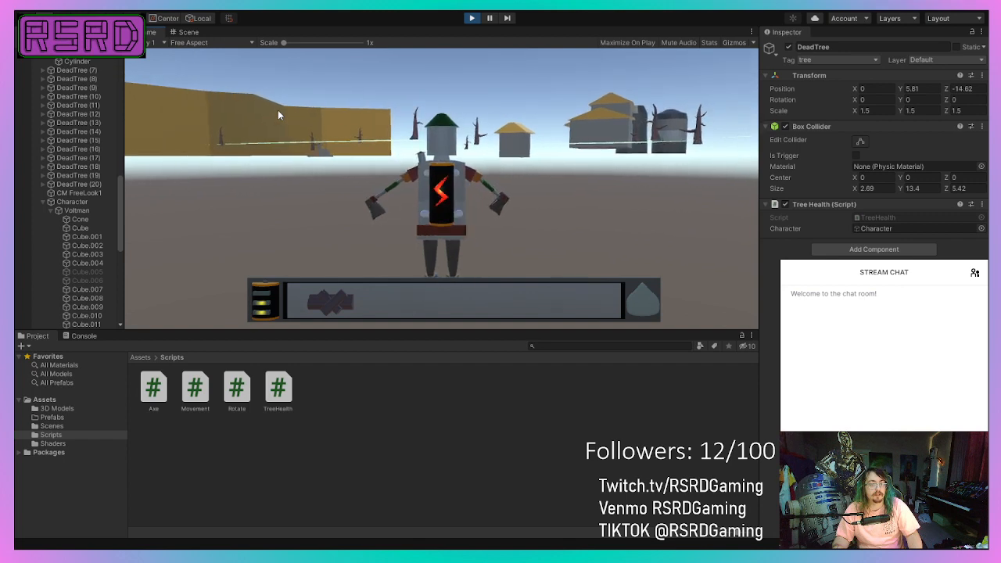
pyautogui.press('d')
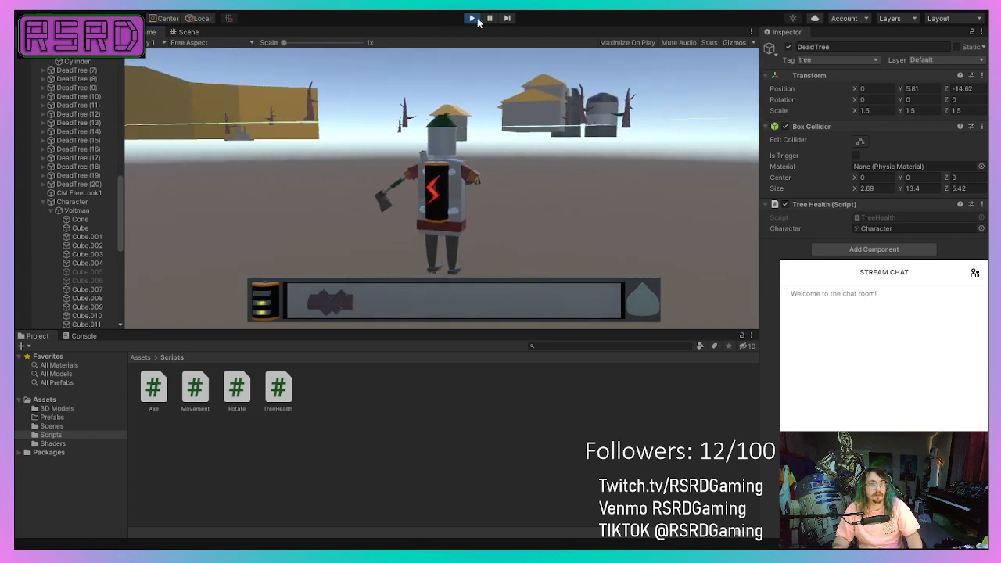
pyautogui.click(474, 22)
# Inspect the area around the dead tree and try to raise the Character above the ground.
pyautogui.scroll(-6, 395, 251)
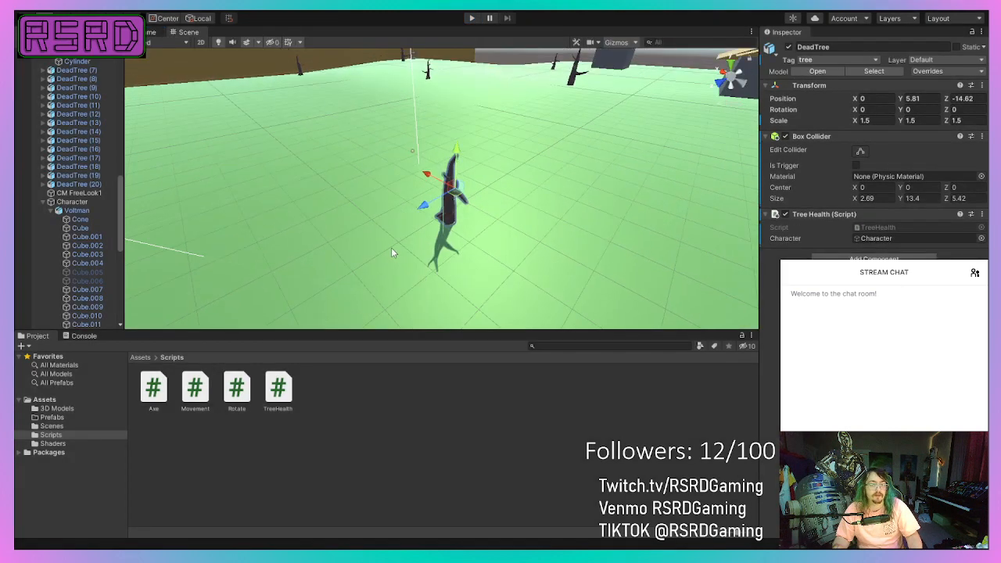
pyautogui.scroll(10, 390, 246)
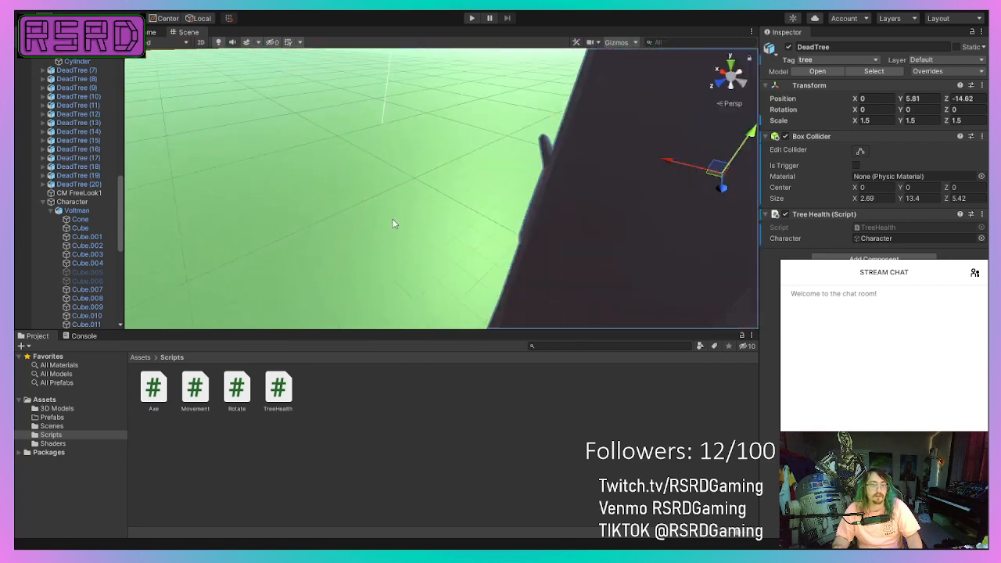
pyautogui.scroll(-5, 152, 236)
pyautogui.click(72, 202)
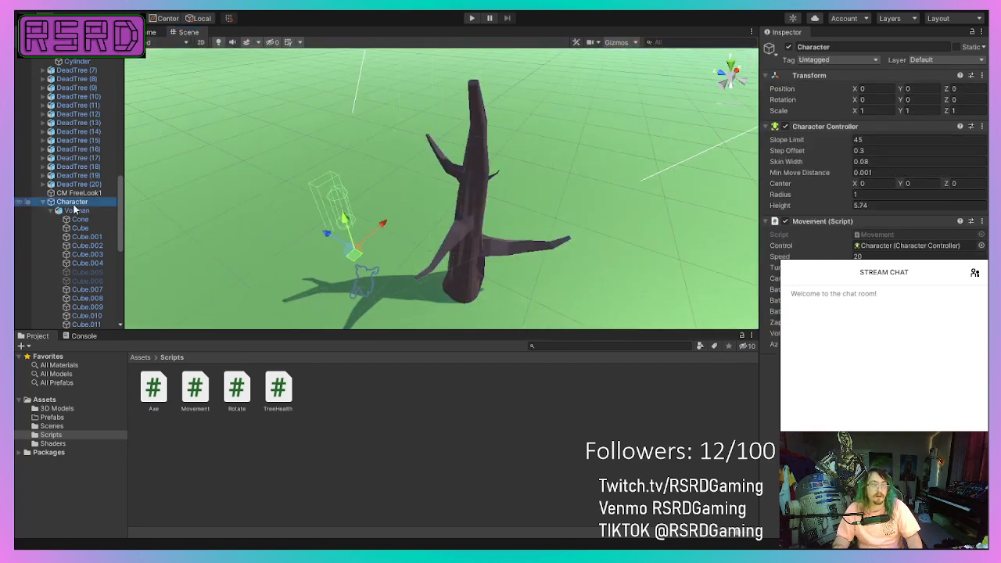
pyautogui.scroll(-3, 264, 197)
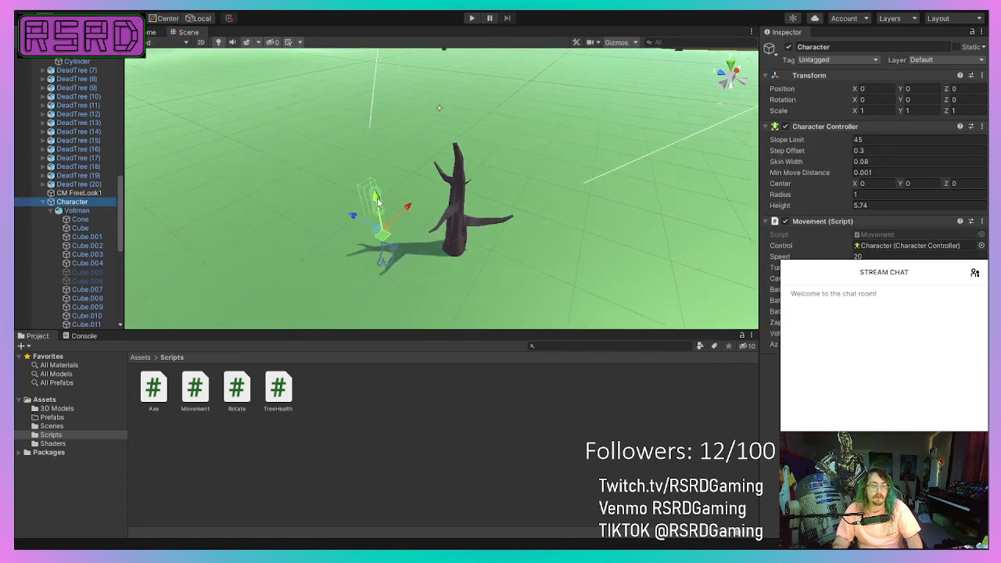
pyautogui.moveTo(377, 202); pyautogui.dragTo(361, 152)
# Undo the recent changes back through the accidental Voltman move, and check the Character beside the dead tree.
pyautogui.hotkey('ctrl', 'z')
pyautogui.hotkey('ctrl', 'z')
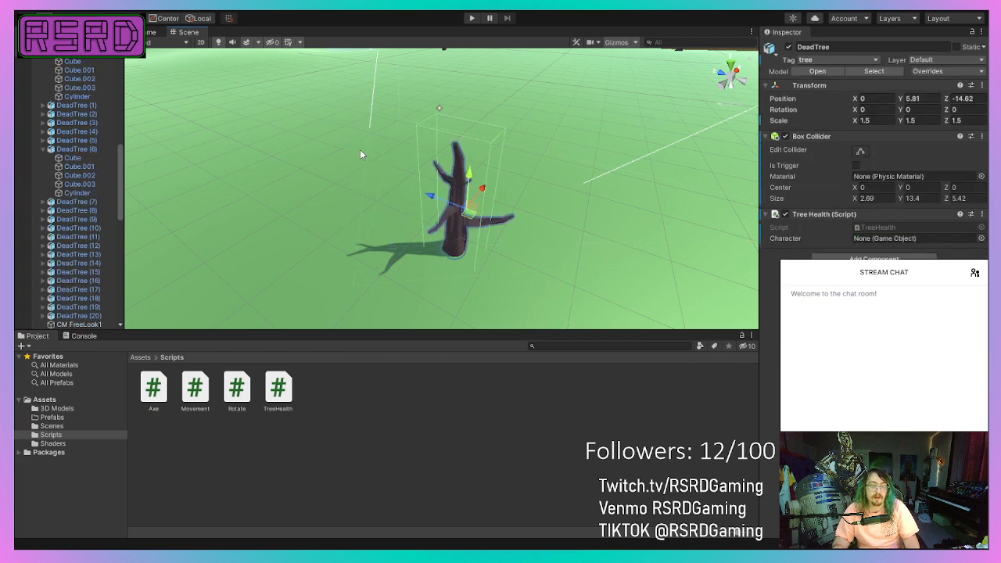
pyautogui.hotkey('ctrl', 'z')
pyautogui.hotkey('ctrl', 'z')
pyautogui.hotkey('ctrl', 'z')
pyautogui.hotkey('ctrl', 'z')
pyautogui.hotkey('ctrl', 'z')
pyautogui.hotkey('ctrl', 'z')
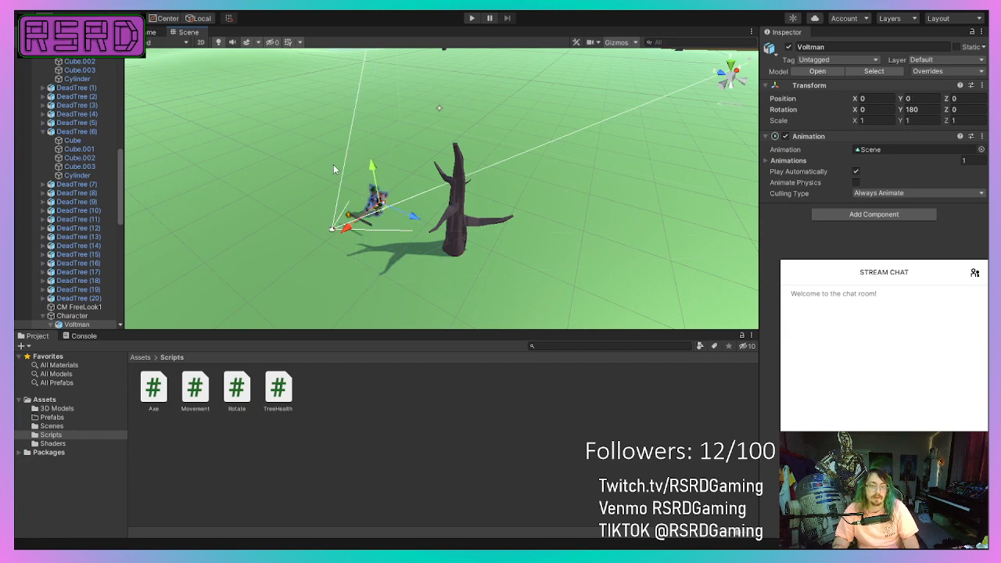
pyautogui.scroll(10, 320, 251)
pyautogui.scroll(-5, 180, 261)
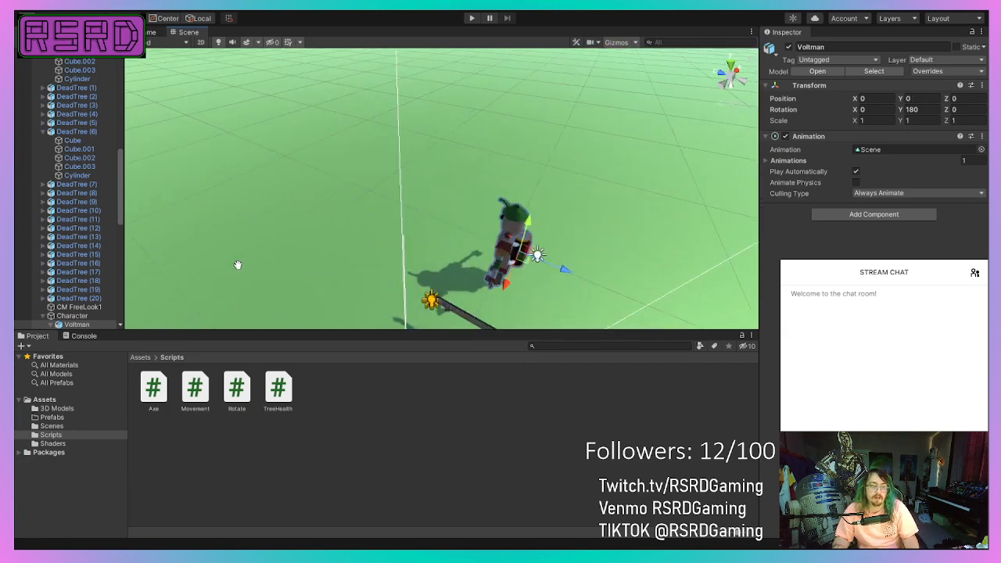
pyautogui.click(72, 316)
pyautogui.scroll(-4, 450, 196)
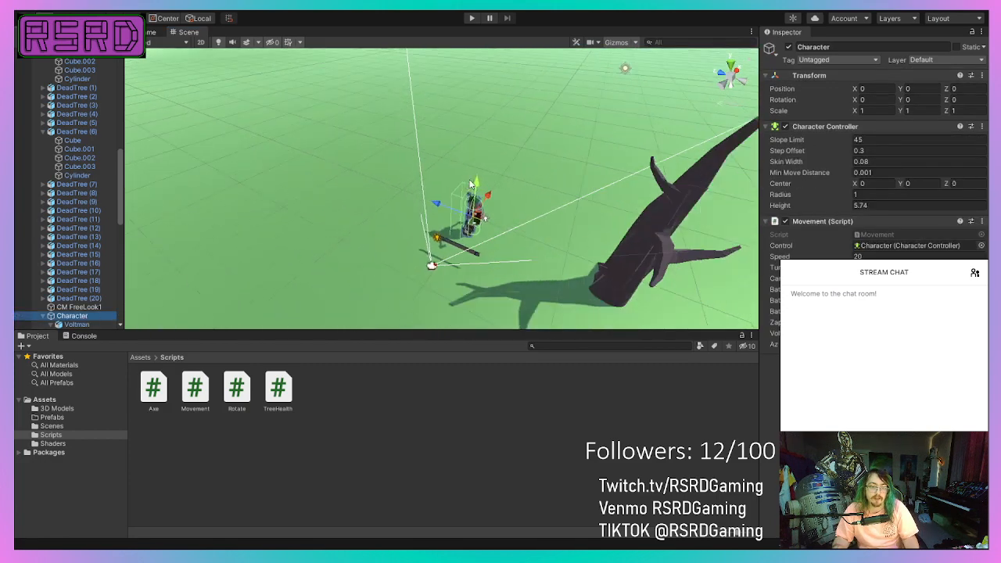
pyautogui.moveTo(342, 262); pyautogui.dragTo(319, 242, button='middle')
pyautogui.scroll(-4, 103, 312)
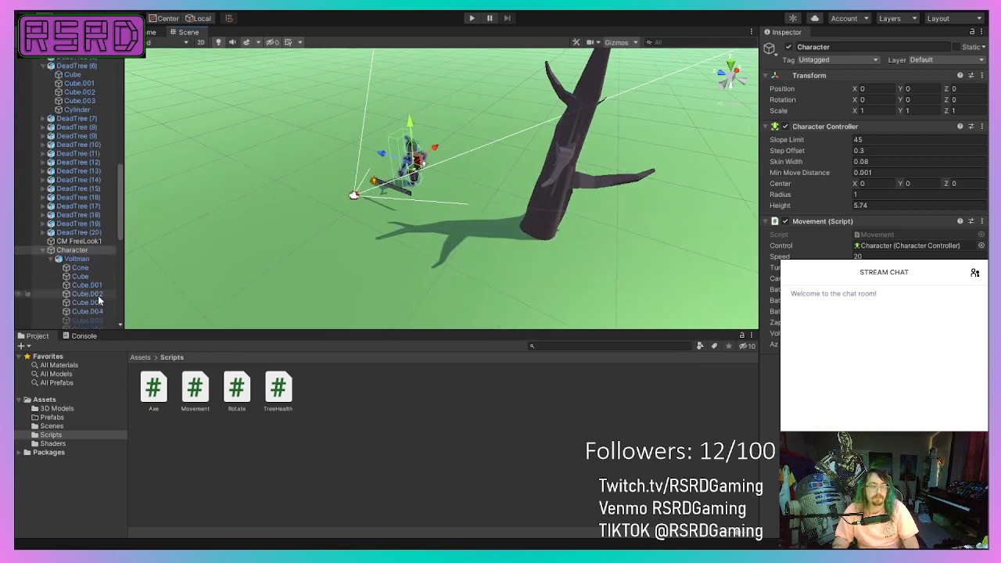
# Select the DeadTree beside the robot and set its Tree Health script's Character reference to the Character object.
pyautogui.scroll(-8, 98, 294)
pyautogui.click(552, 173)
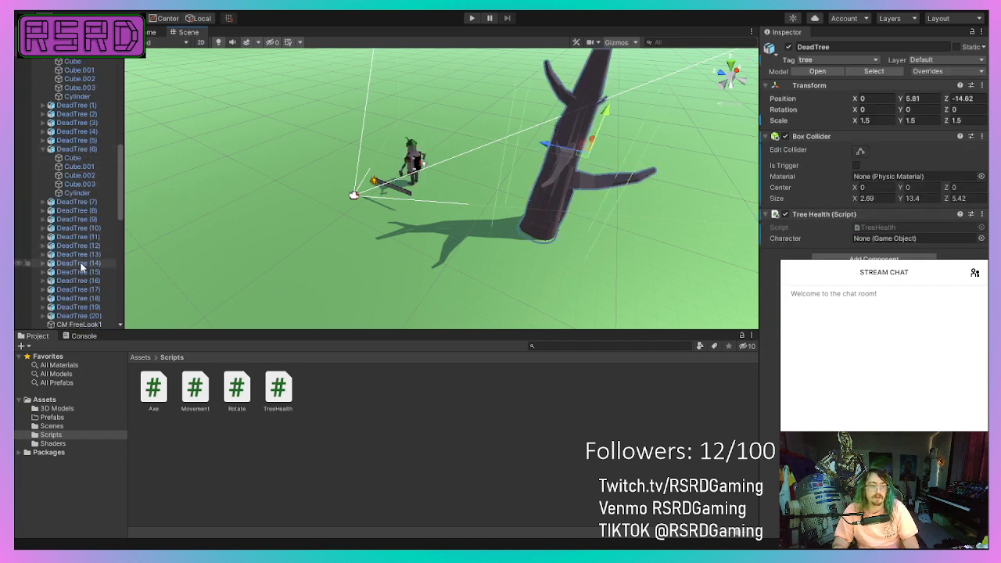
pyautogui.scroll(14, 82, 267)
pyautogui.scroll(-20, 67, 271)
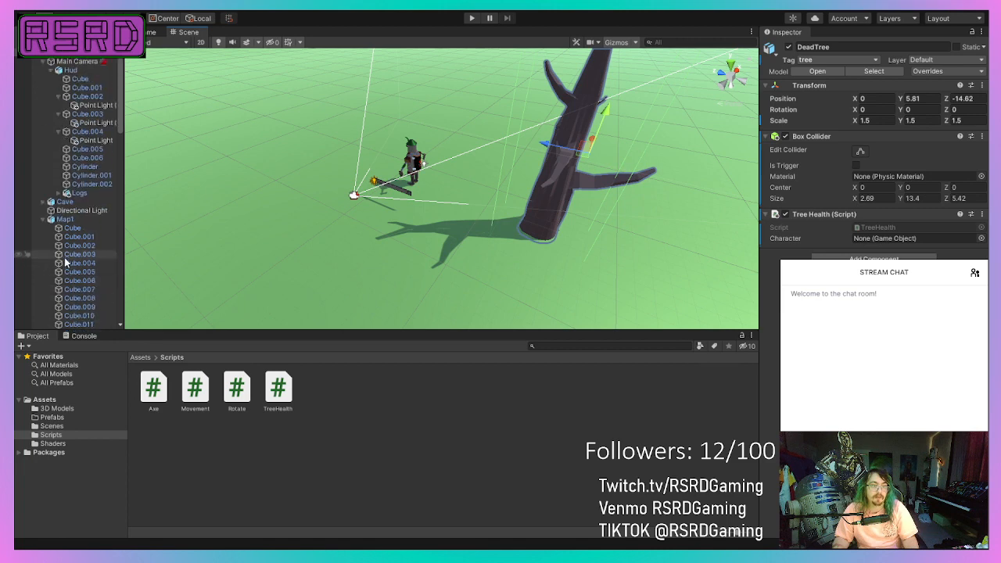
pyautogui.scroll(-8, 70, 240)
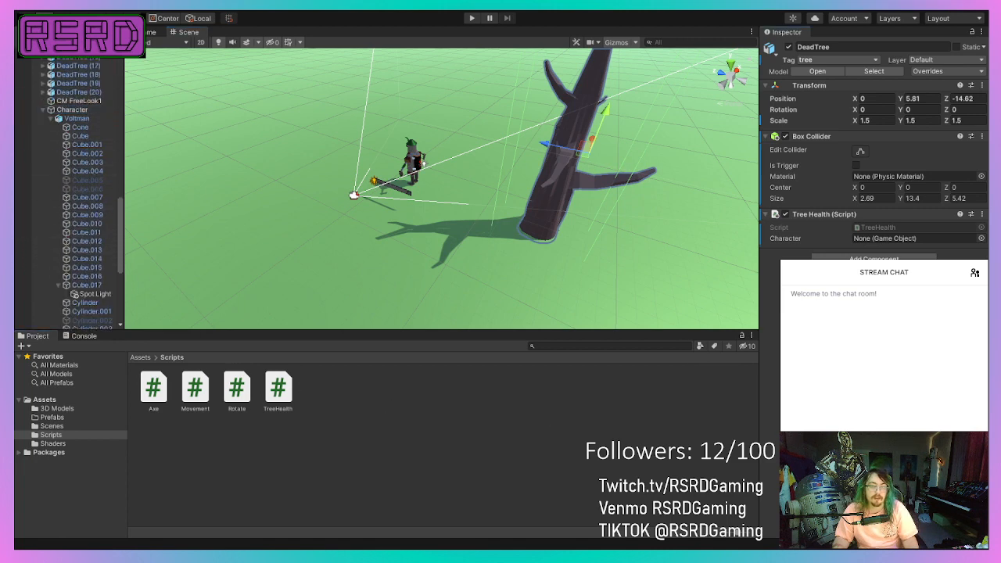
pyautogui.moveTo(849, 250); pyautogui.dragTo(877, 240)
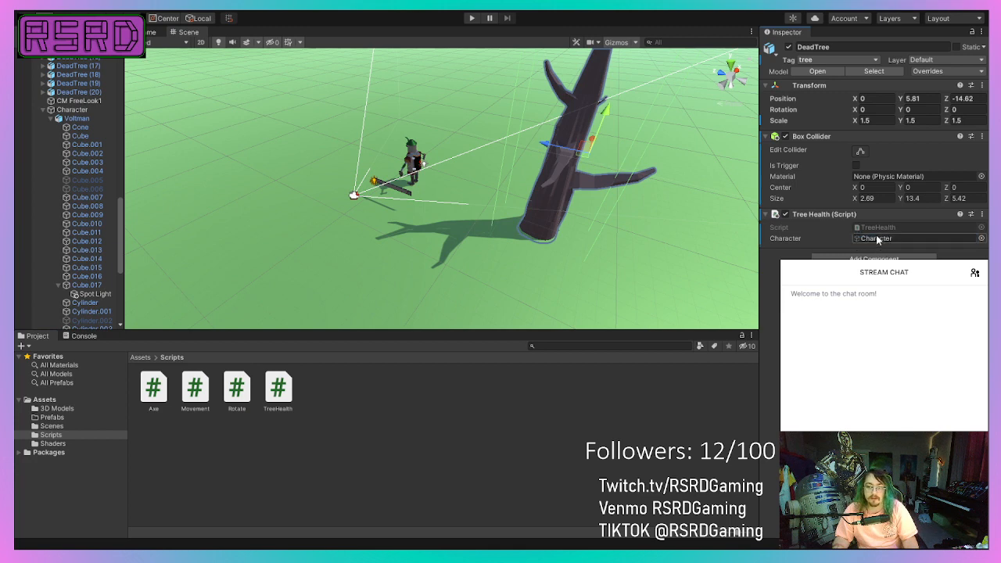
# Start a play session and walk the robot back and forth until it stands against the dead tree's trunk.
pyautogui.click(472, 19)
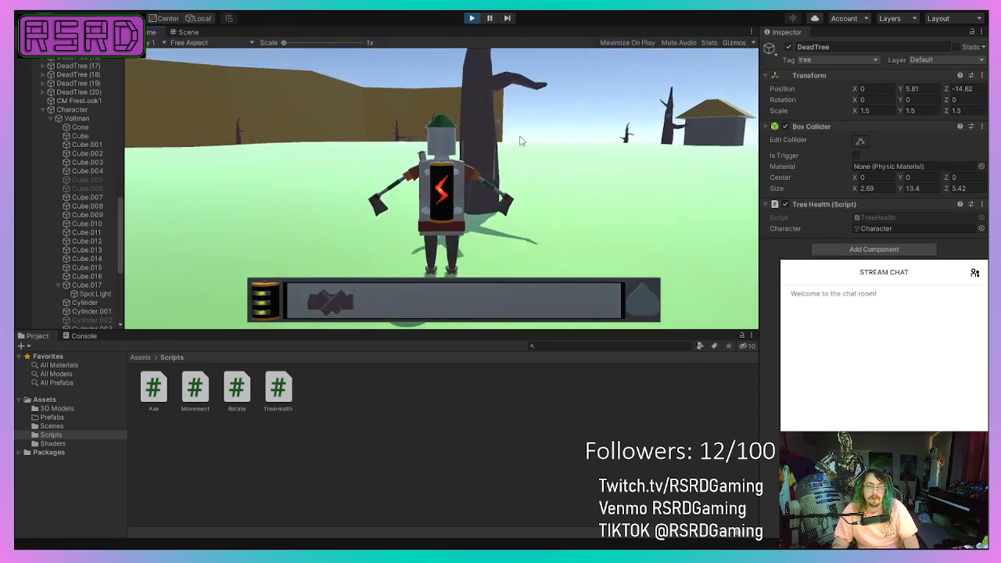
pyautogui.press('w')
pyautogui.press('a')
pyautogui.press('s')
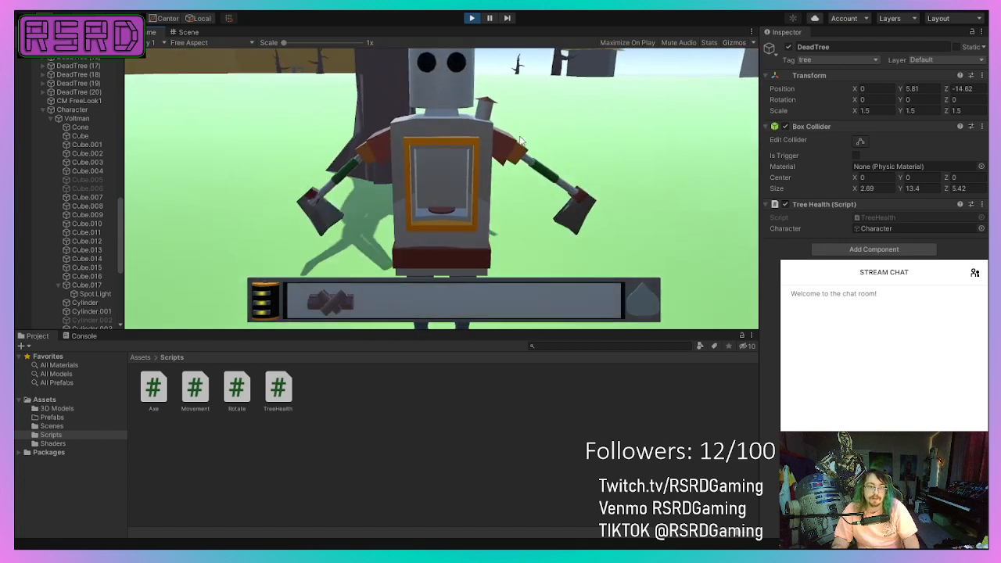
pyautogui.press('w')
pyautogui.press('d')
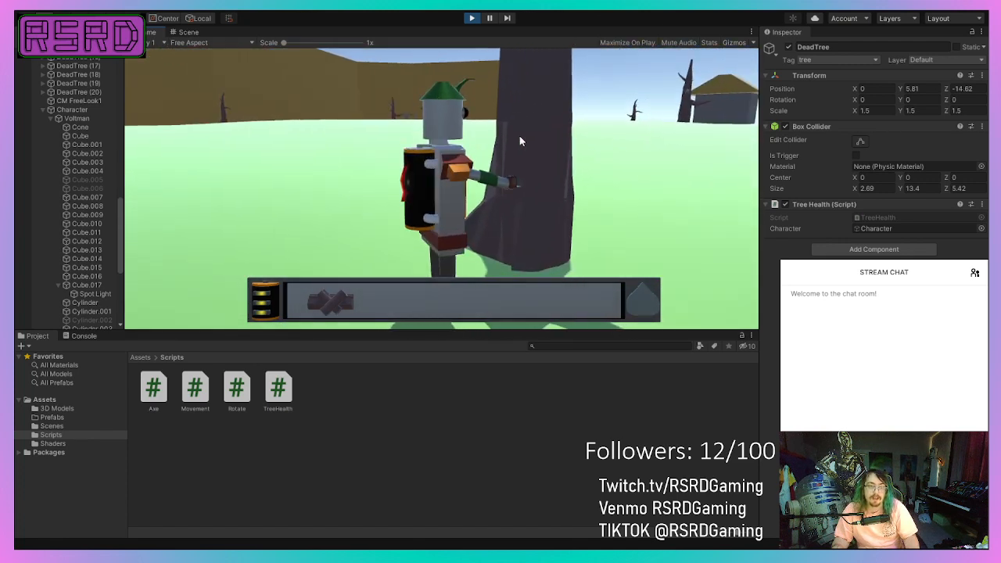
pyautogui.press('w')
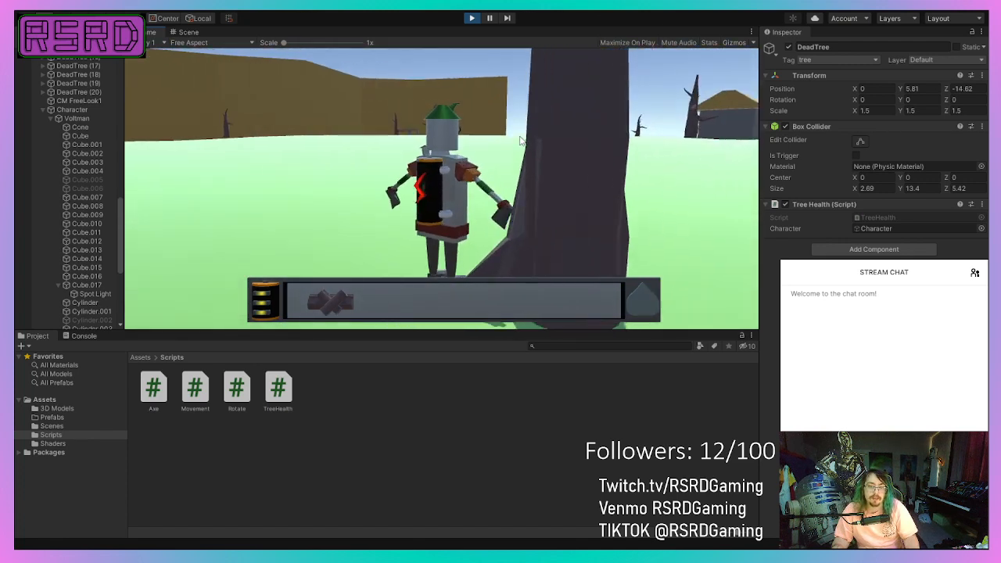
pyautogui.press('d')
pyautogui.press('s')
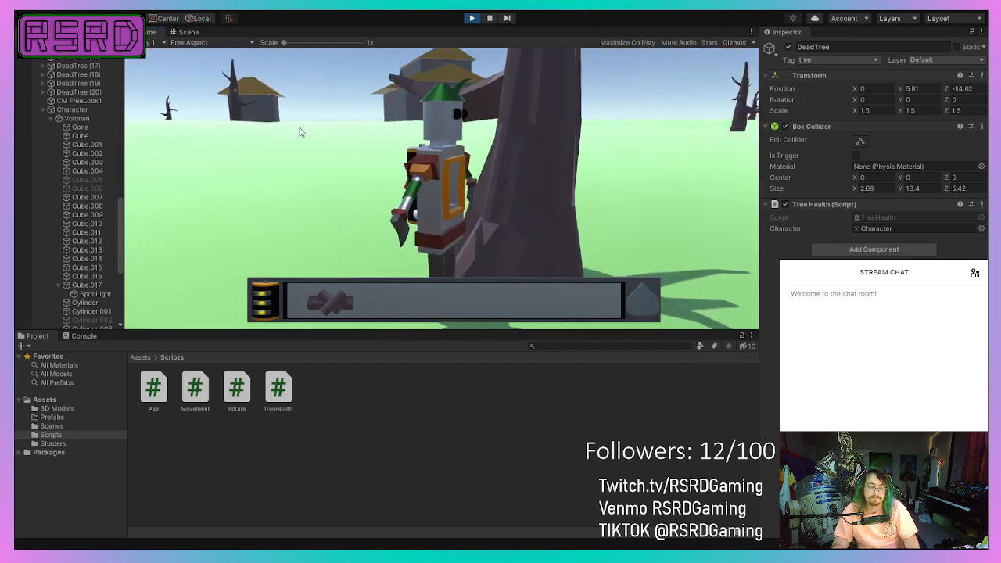
pyautogui.press('s')
pyautogui.press('w')
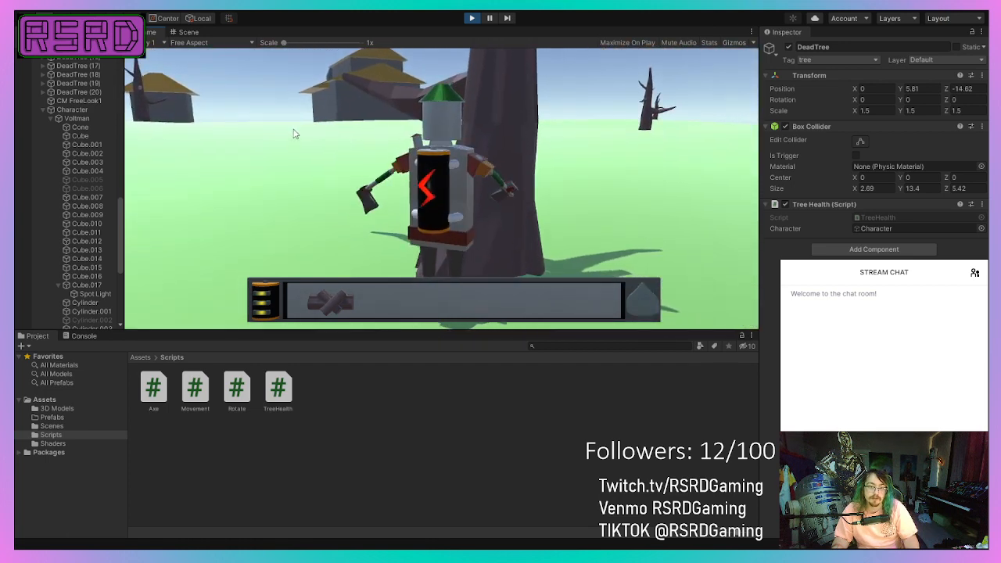
# Test the robot's axe swing against the dead tree from both sides of the trunk, and back away from it.
pyautogui.click(295, 134)
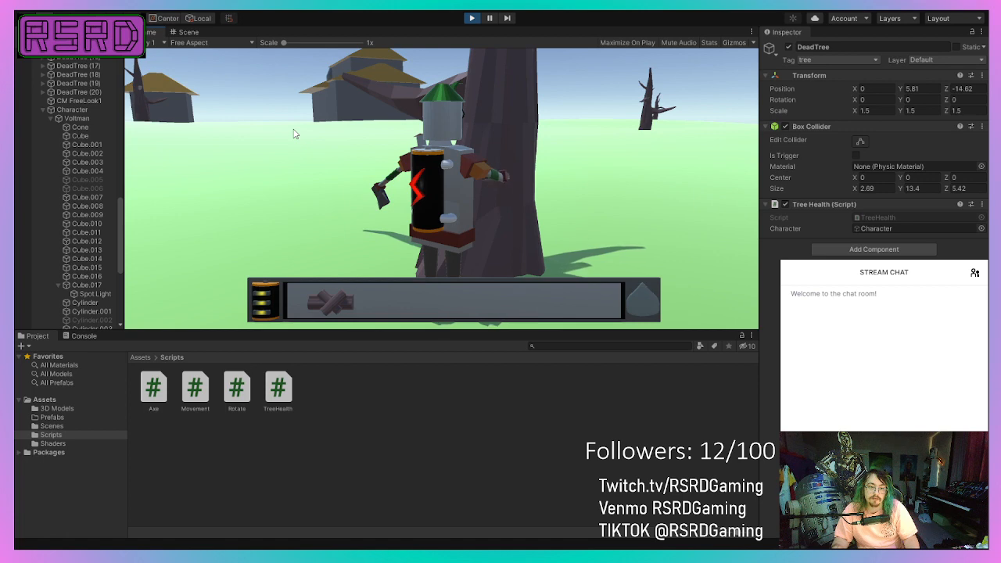
pyautogui.press('d')
pyautogui.press('a')
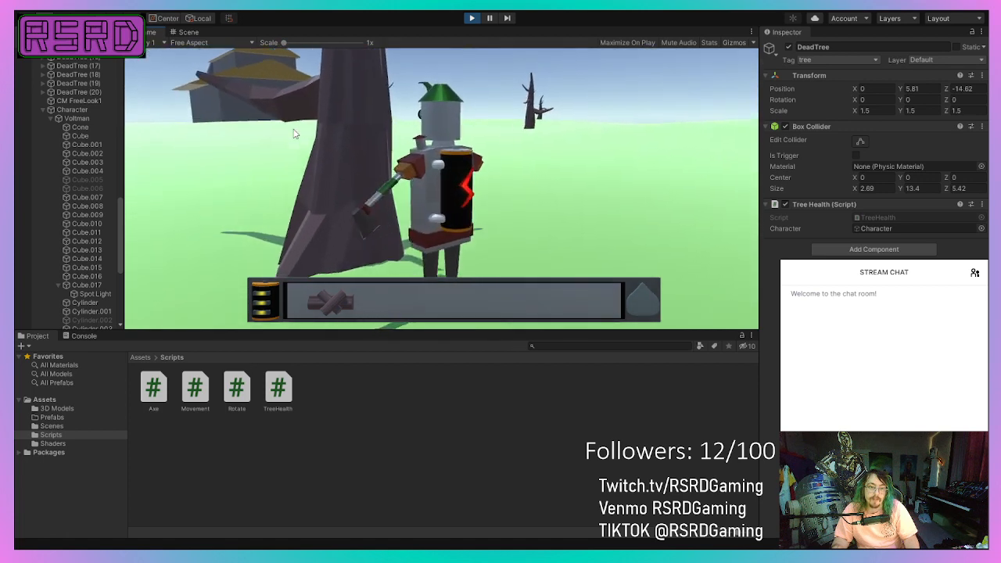
pyautogui.press('d')
pyautogui.press('d')
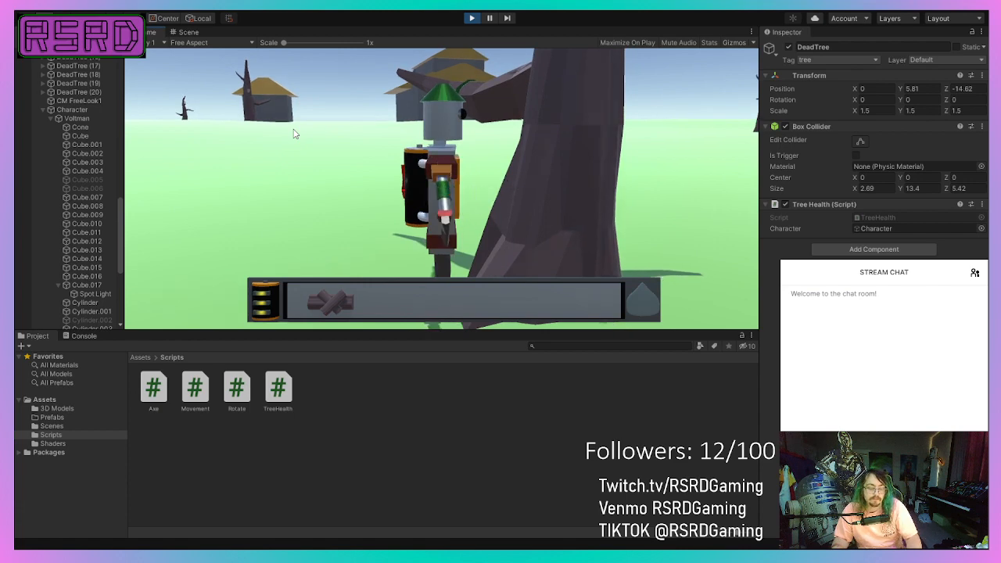
pyautogui.press('s')
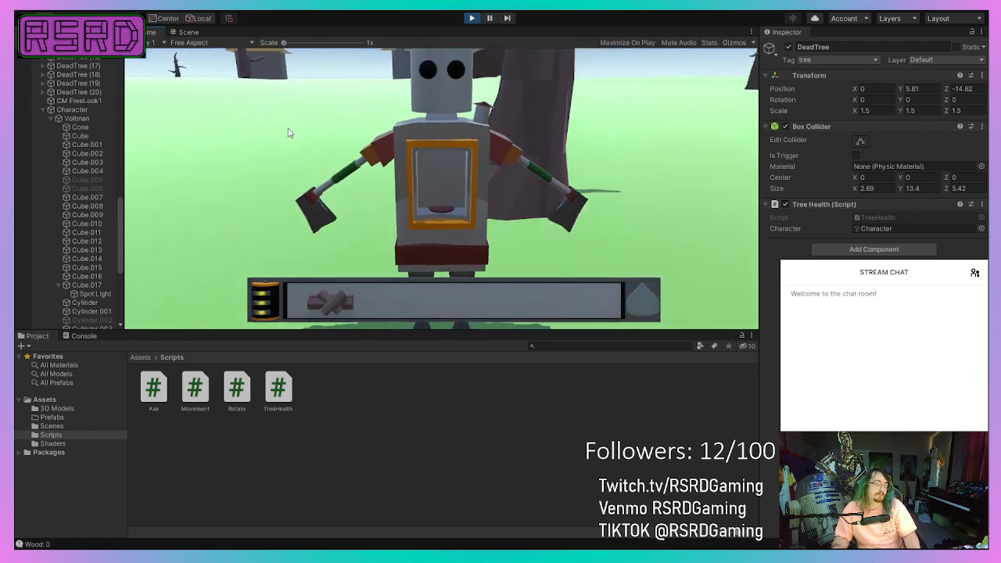
# Walk the robot across the field and back to the dead tree, and stop the play session.
pyautogui.press('w')
pyautogui.press('a')
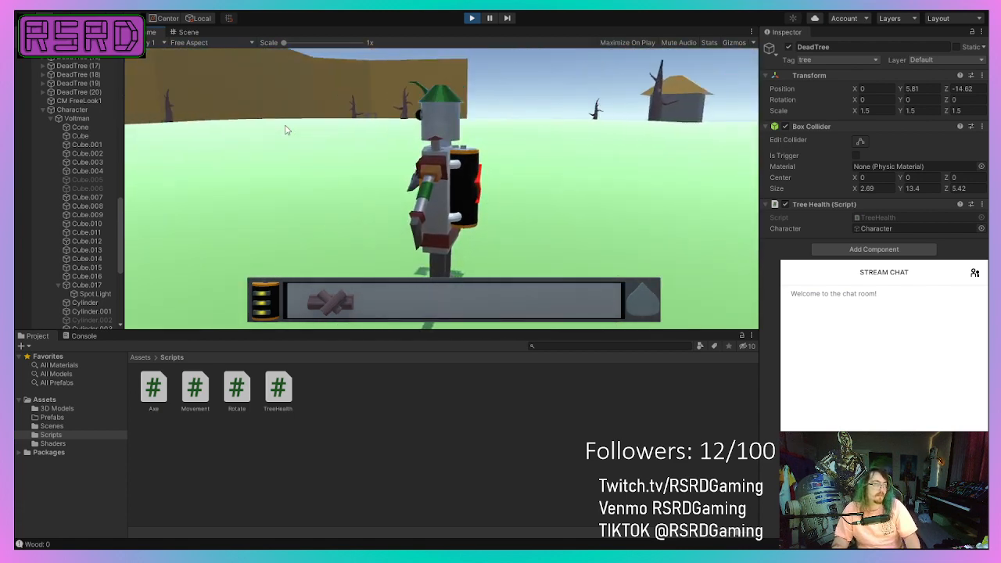
pyautogui.press('w')
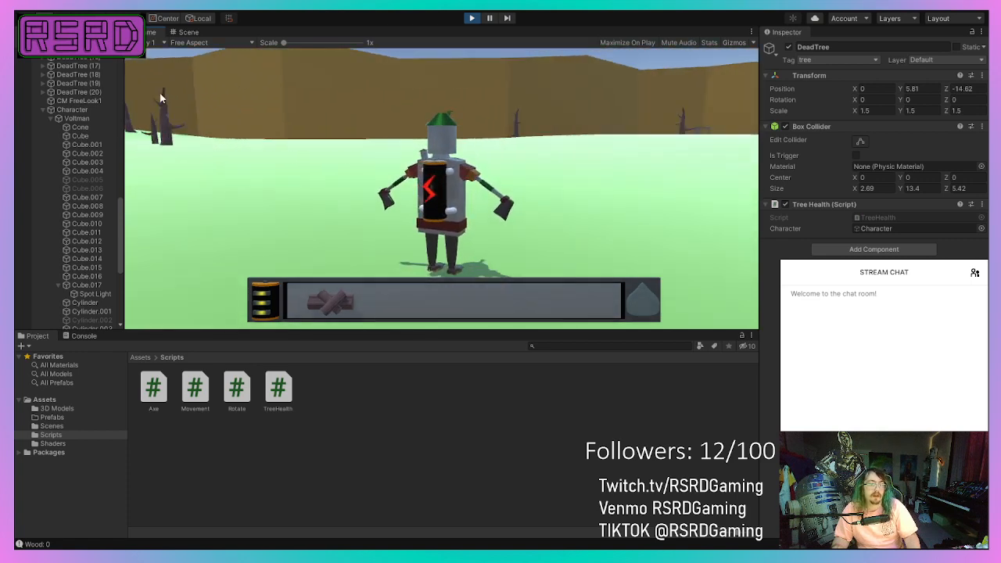
pyautogui.press('w')
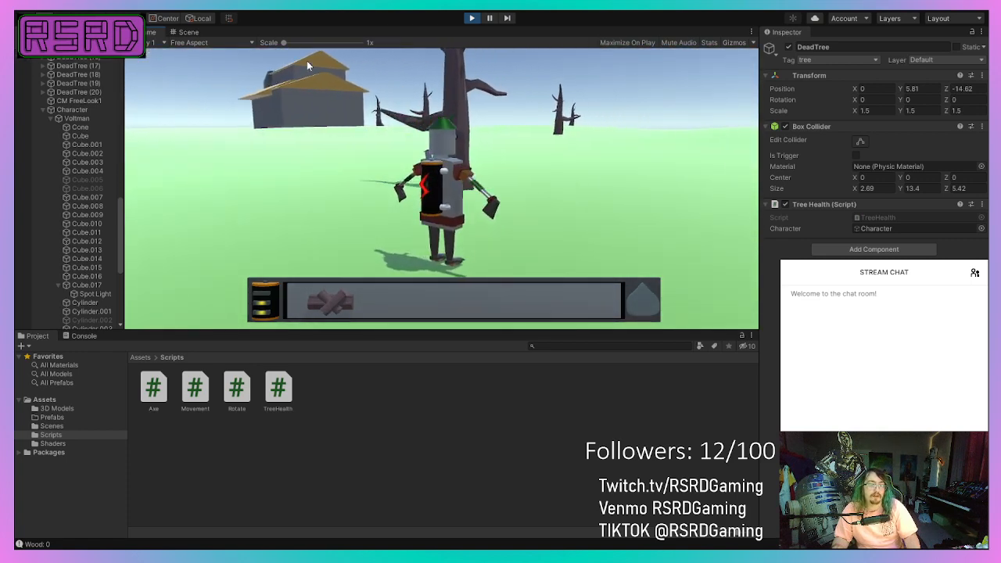
pyautogui.press('w')
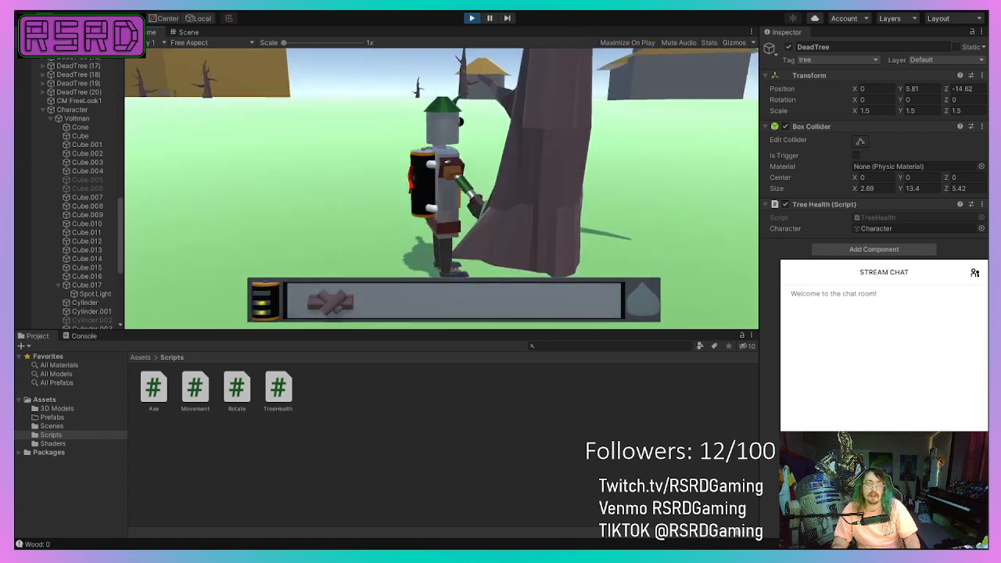
pyautogui.click(473, 19)
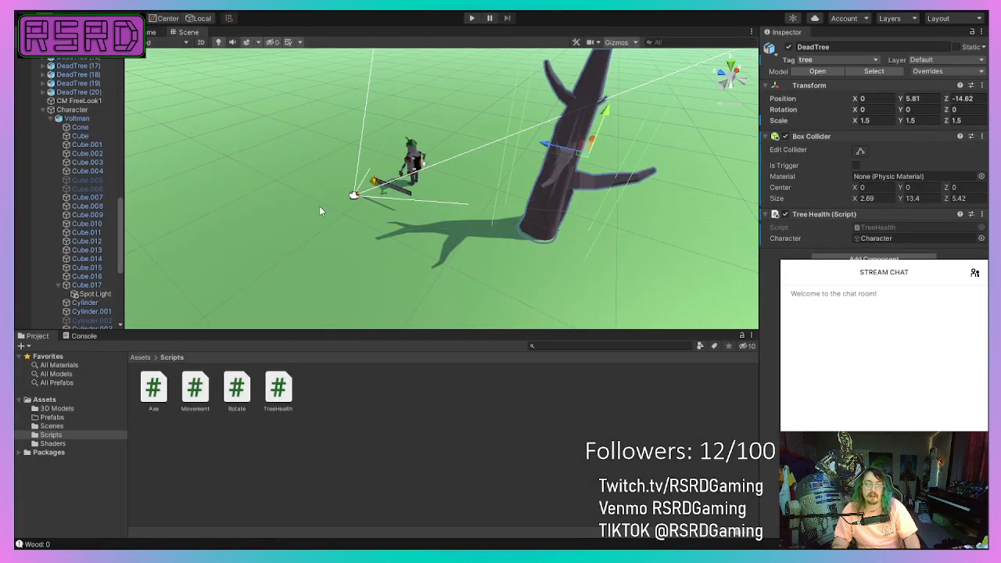
# Examine the robot and its spacing from the dead tree in the scene from near and far.
pyautogui.scroll(-3, 319, 211)
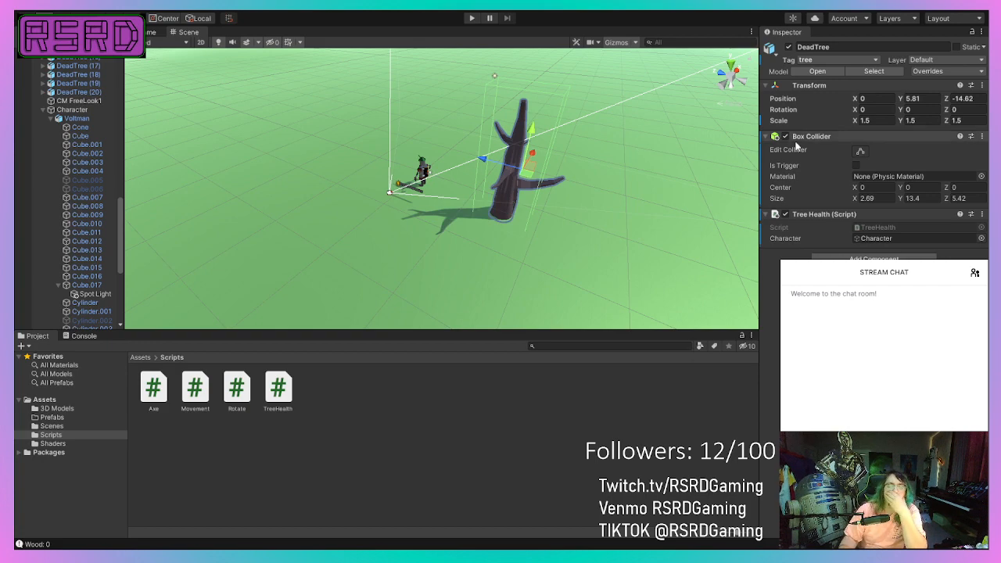
pyautogui.scroll(8, 462, 145)
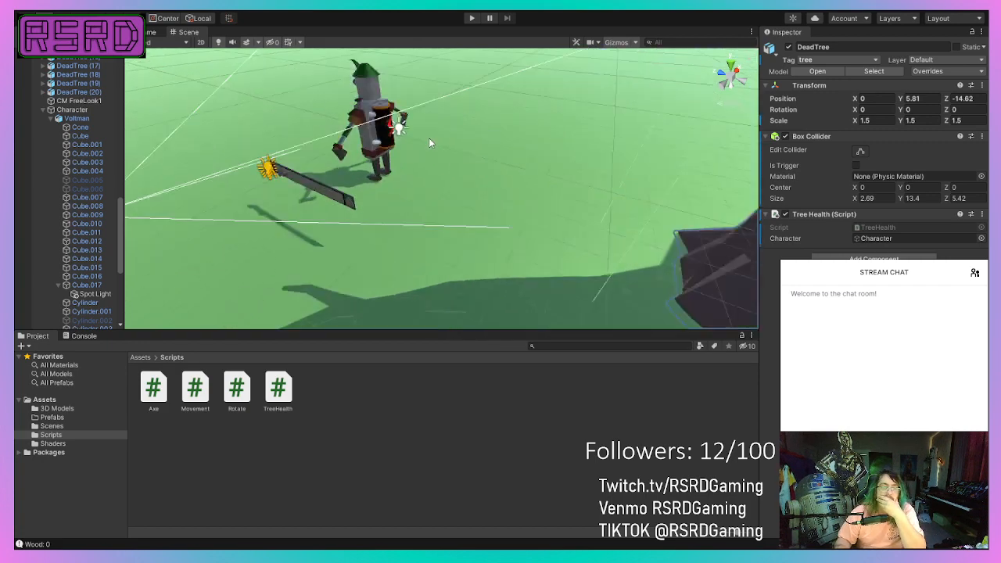
pyautogui.scroll(-4, 427, 141)
pyautogui.scroll(4, 427, 140)
pyautogui.scroll(-4, 426, 139)
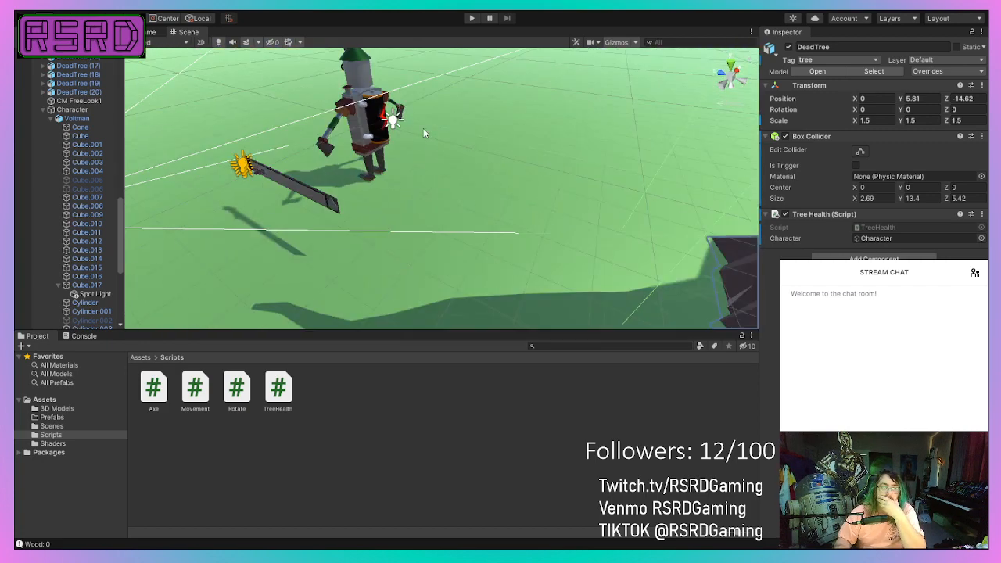
pyautogui.moveTo(416, 131); pyautogui.dragTo(444, 157, button='middle')
pyautogui.scroll(4, 416, 146)
pyautogui.scroll(-4, 444, 156)
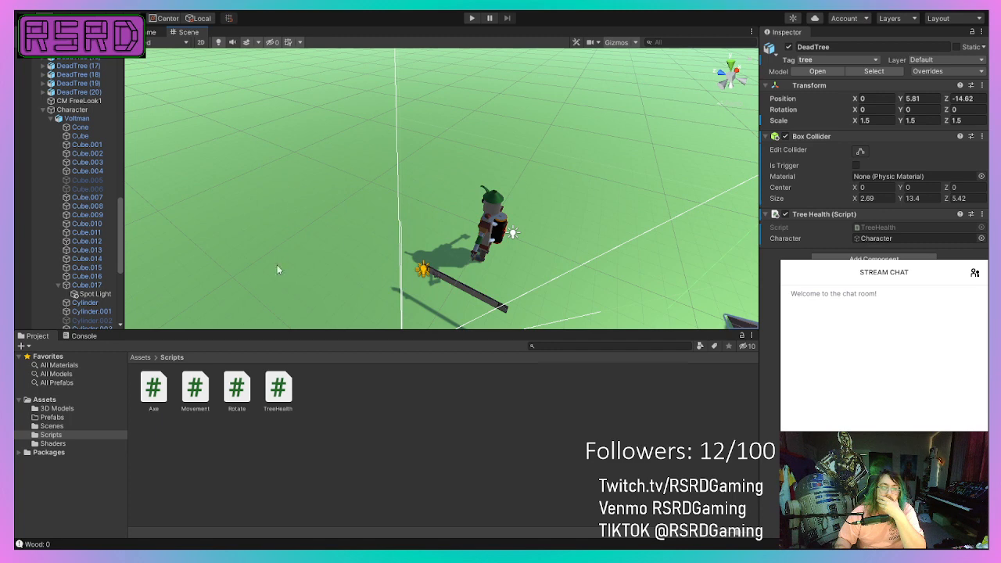
# Select the Character's Action Zone and enlarge its Box Collider to size X 3.62, Y 10.18, Z 3.83.
pyautogui.scroll(-7, 56, 266)
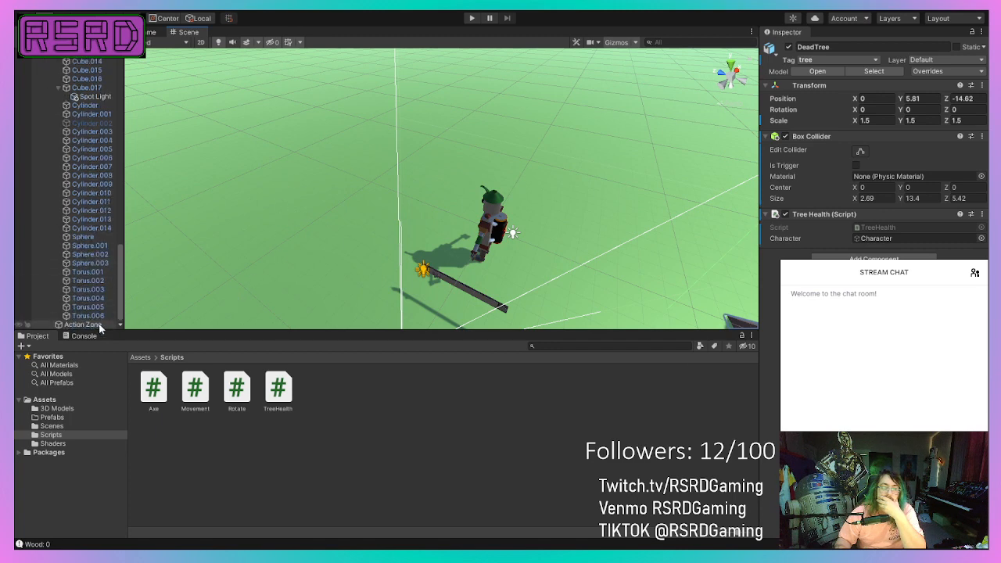
pyautogui.click(99, 326)
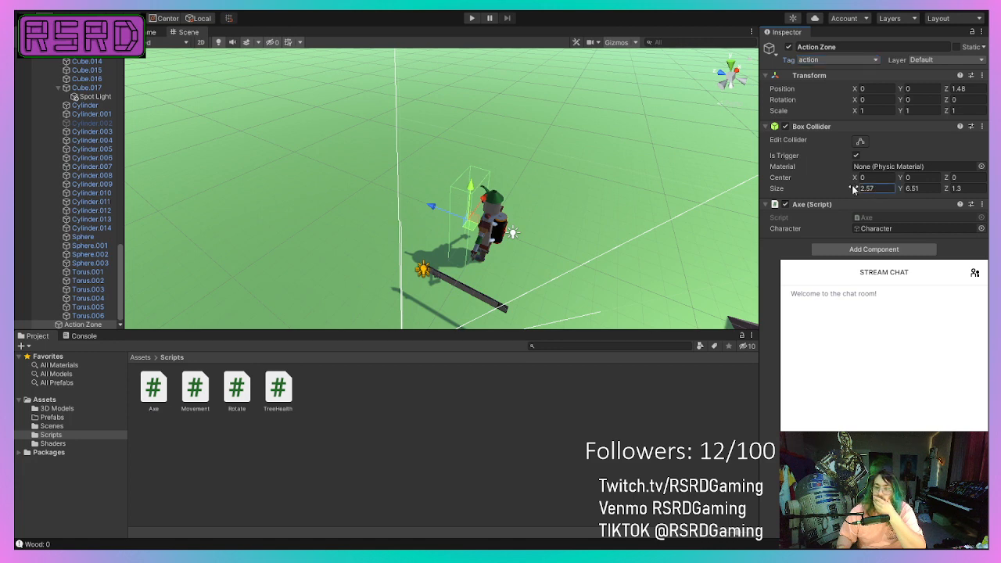
pyautogui.moveTo(854, 190); pyautogui.dragTo(875, 196)
pyautogui.click(903, 192)
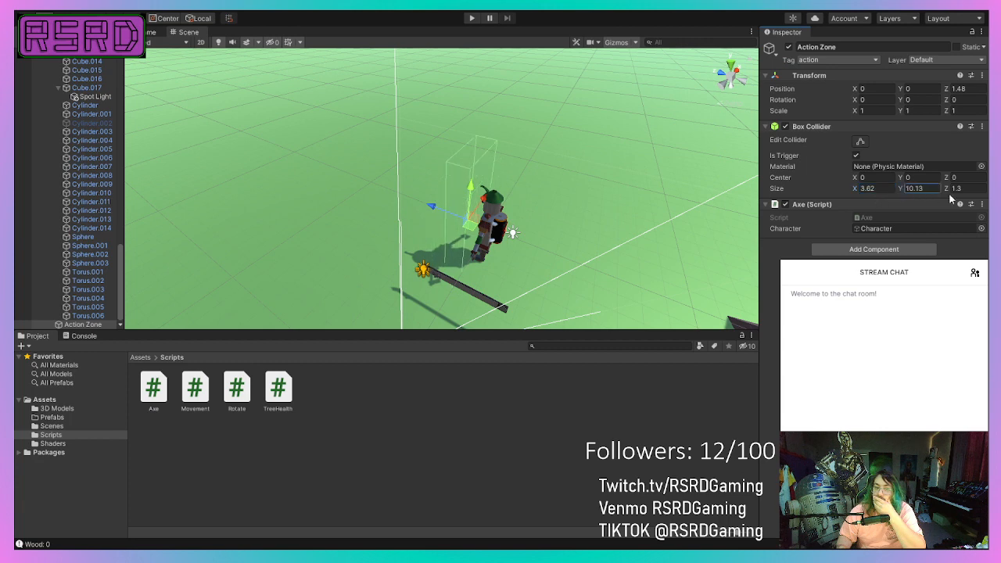
pyautogui.moveTo(948, 194); pyautogui.dragTo(971, 197)
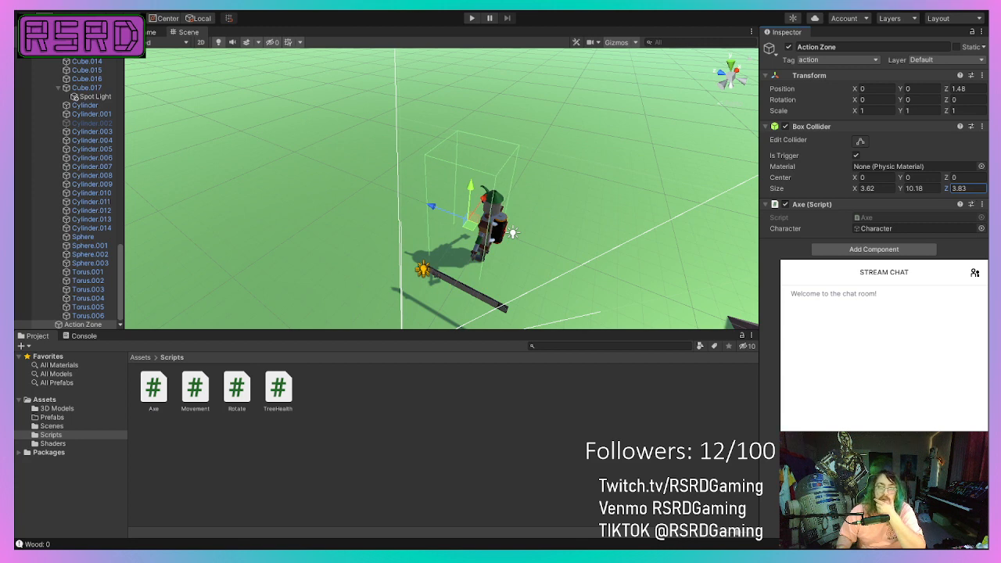
# Run the game and test the axe swing on the dead tree with the enlarged Action Zone collider.
pyautogui.click(473, 18)
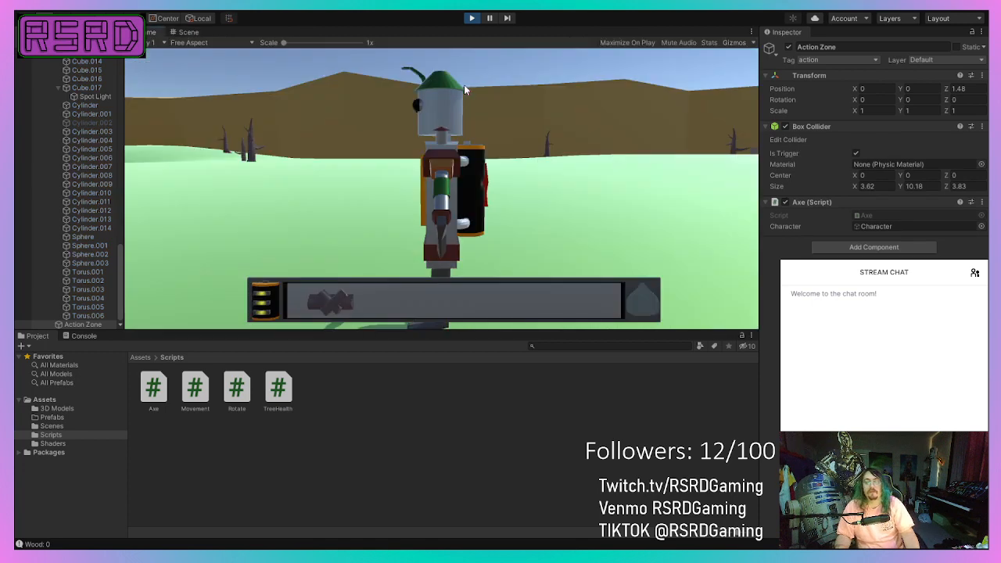
pyautogui.press('w')
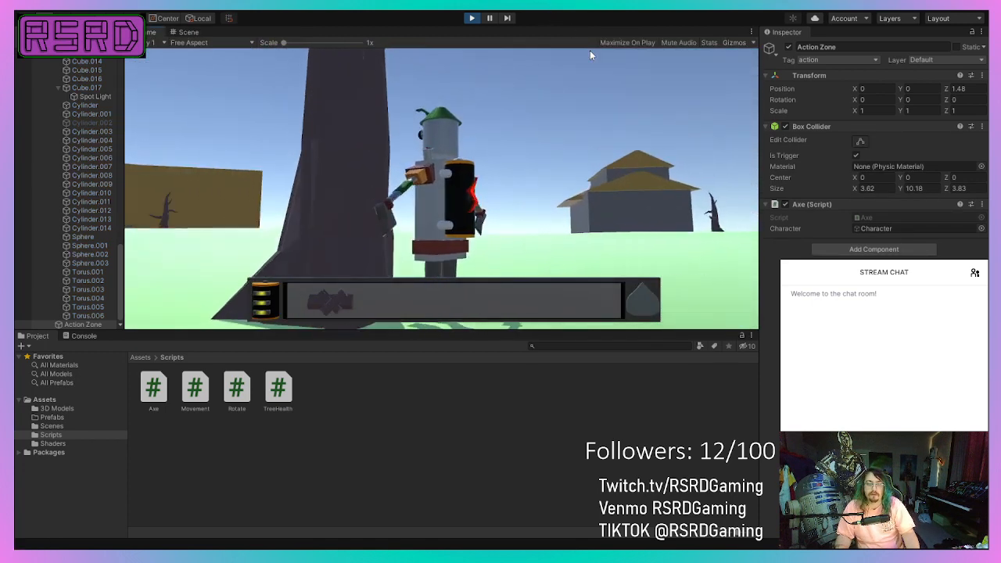
pyautogui.click(637, 63)
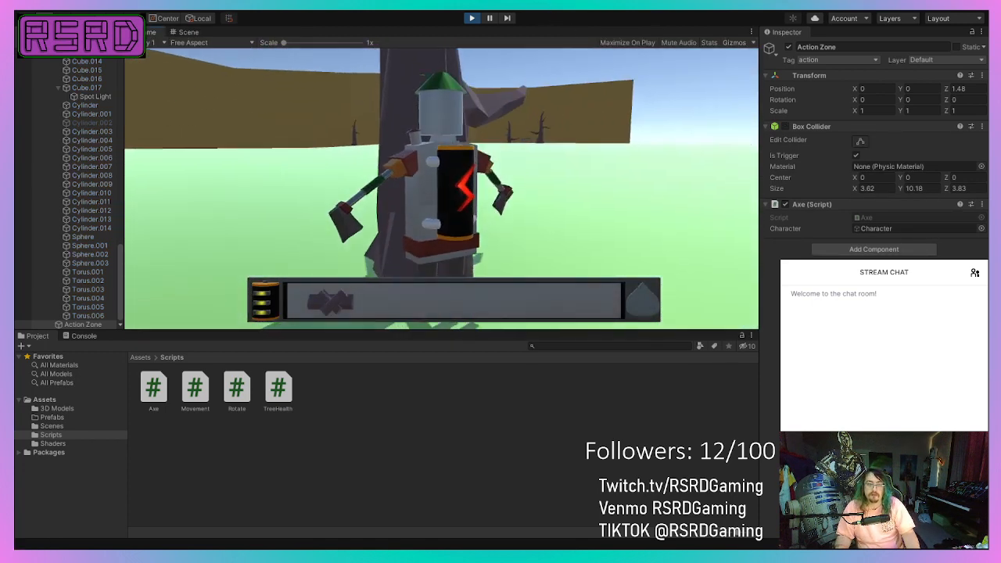
pyautogui.press('a')
pyautogui.press('d')
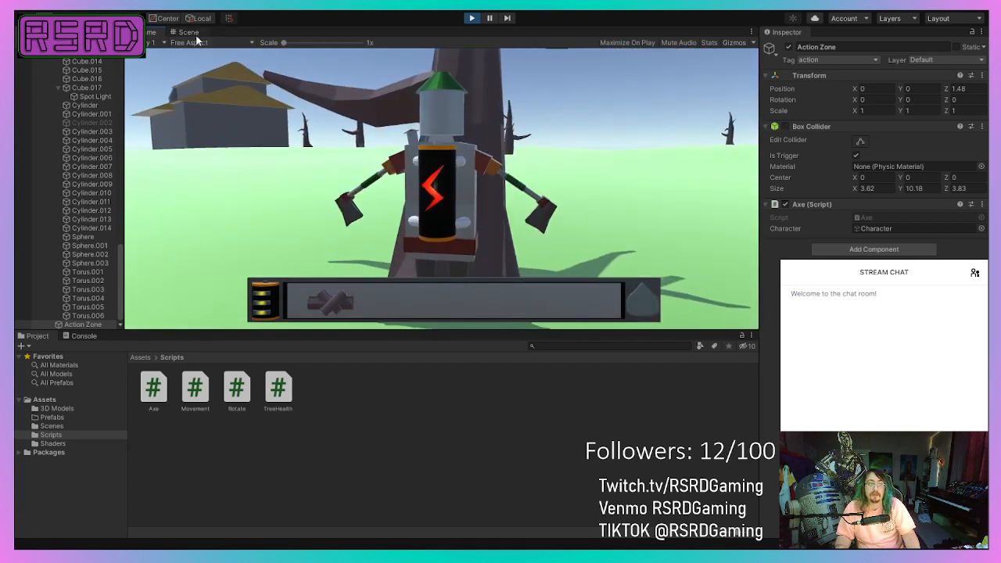
# Dock the Scene view beside the running Game view and frame the robot at the dead tree in it.
pyautogui.click(188, 32)
pyautogui.scroll(-3, 495, 204)
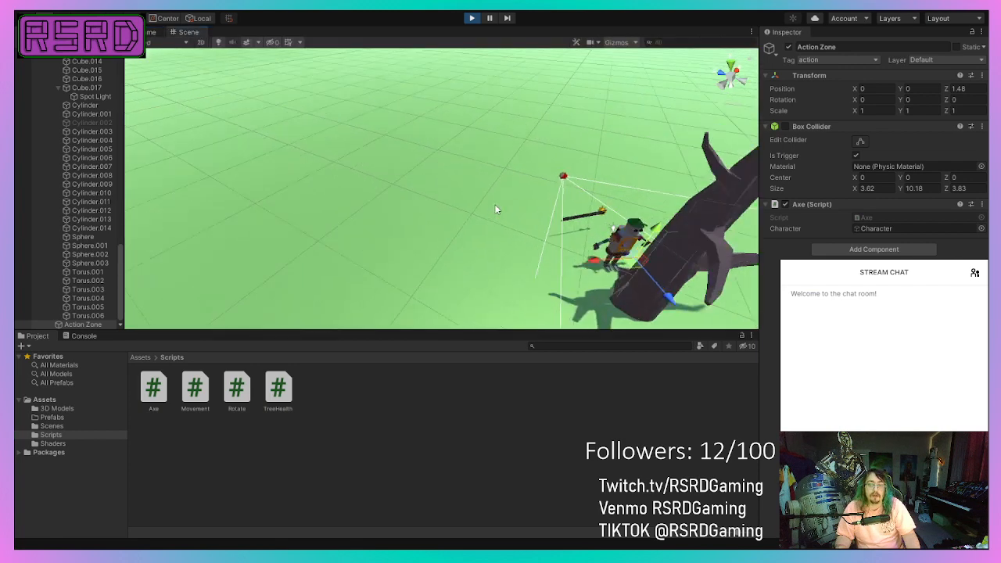
pyautogui.scroll(3, 495, 204)
pyautogui.moveTo(497, 206); pyautogui.dragTo(637, 188, button='right')
pyautogui.scroll(3, 515, 224)
pyautogui.scroll(2, 515, 223)
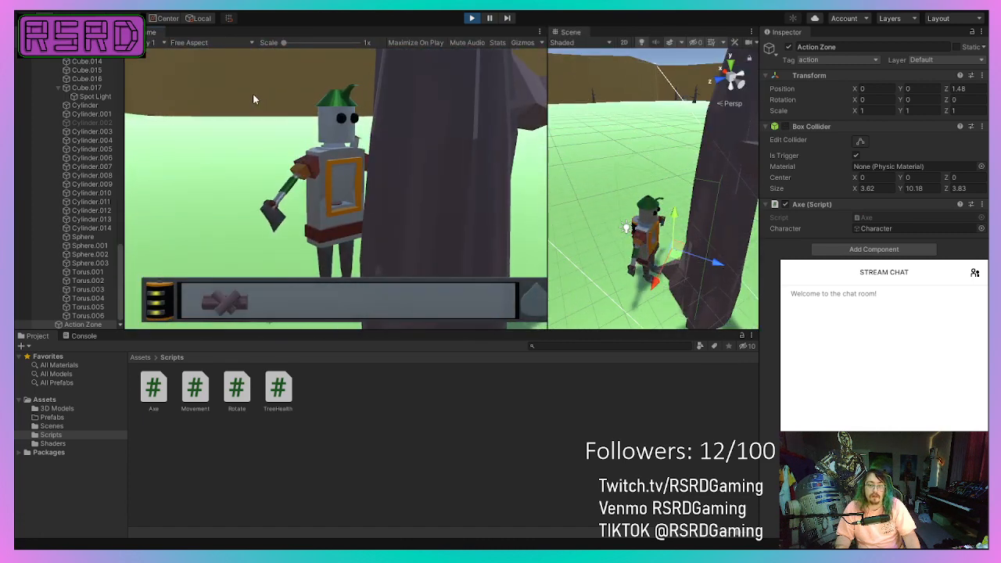
# Playtest the robot's movement and axe swing around the dead tree with both views visible, and stop the play session.
pyautogui.click(172, 76)
pyautogui.press('w')
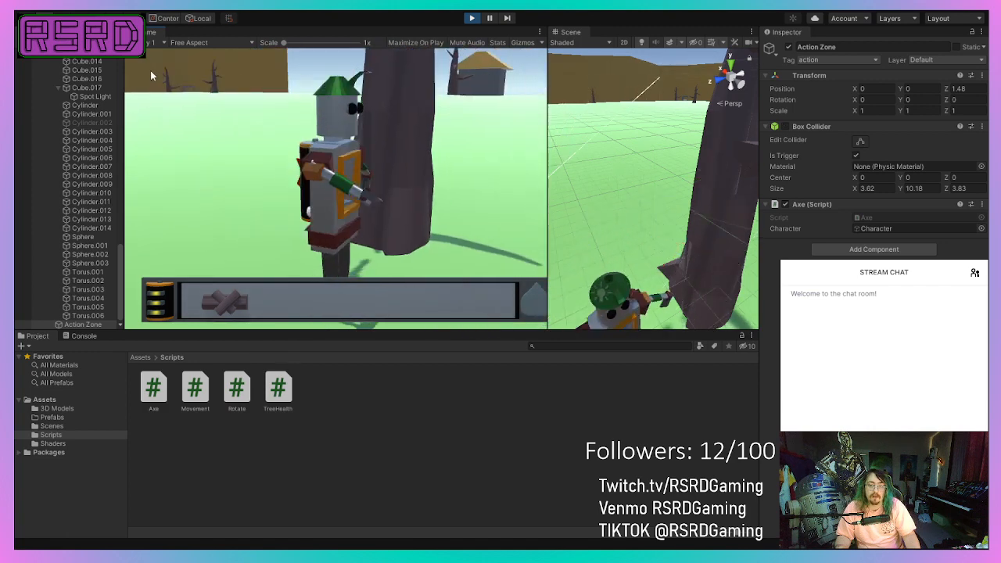
pyautogui.press('a')
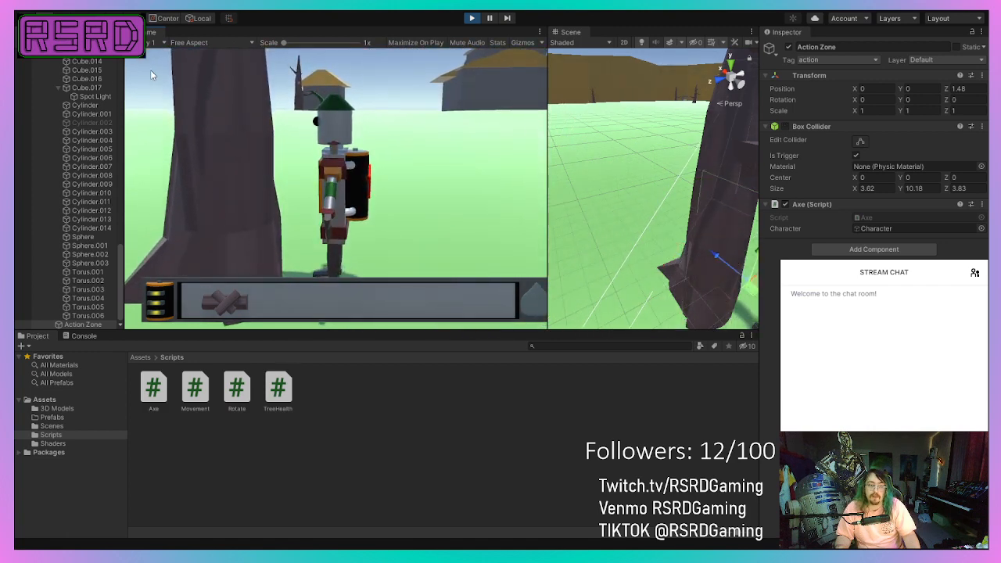
pyautogui.click(332, 135)
pyautogui.press('a')
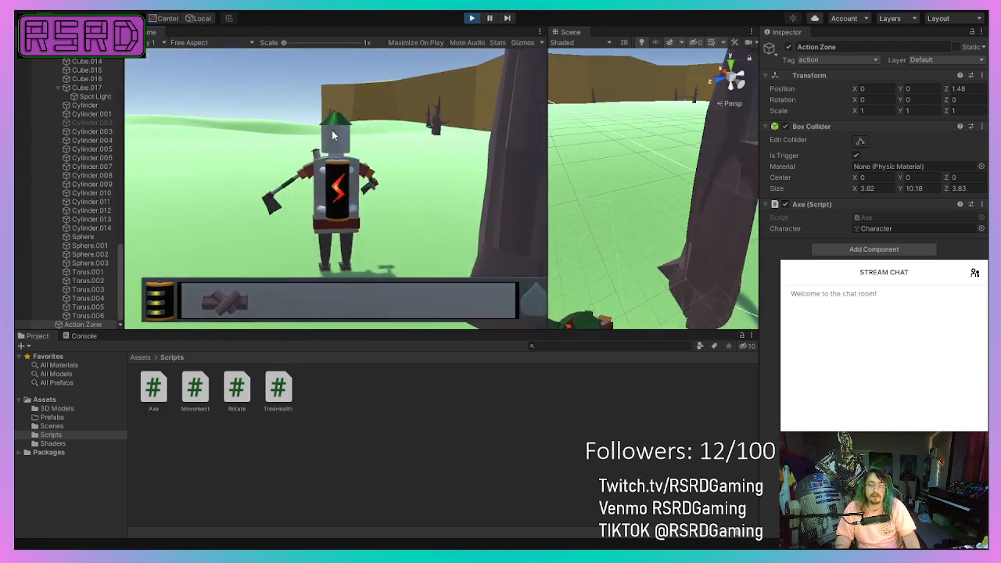
pyautogui.press('a')
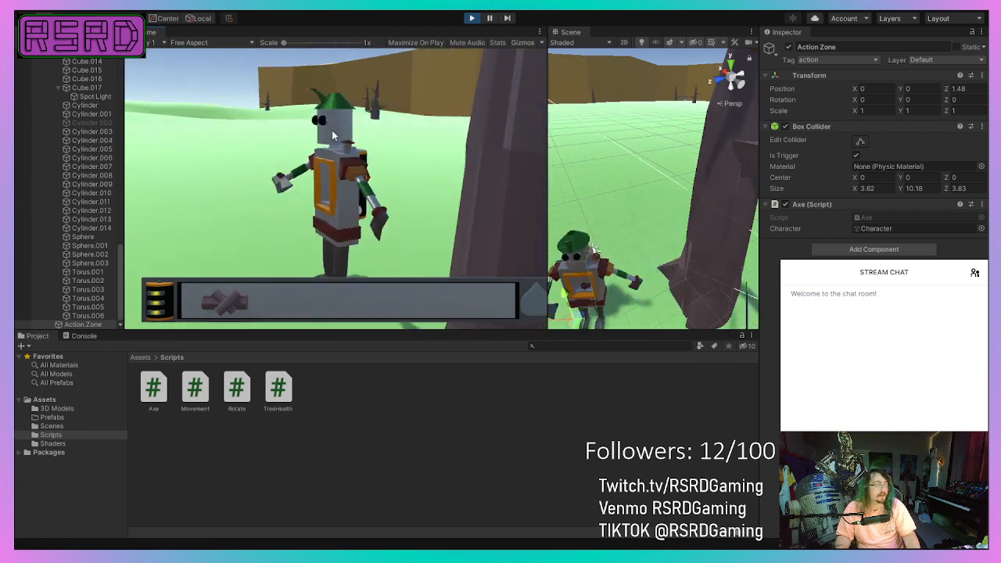
pyautogui.press('d')
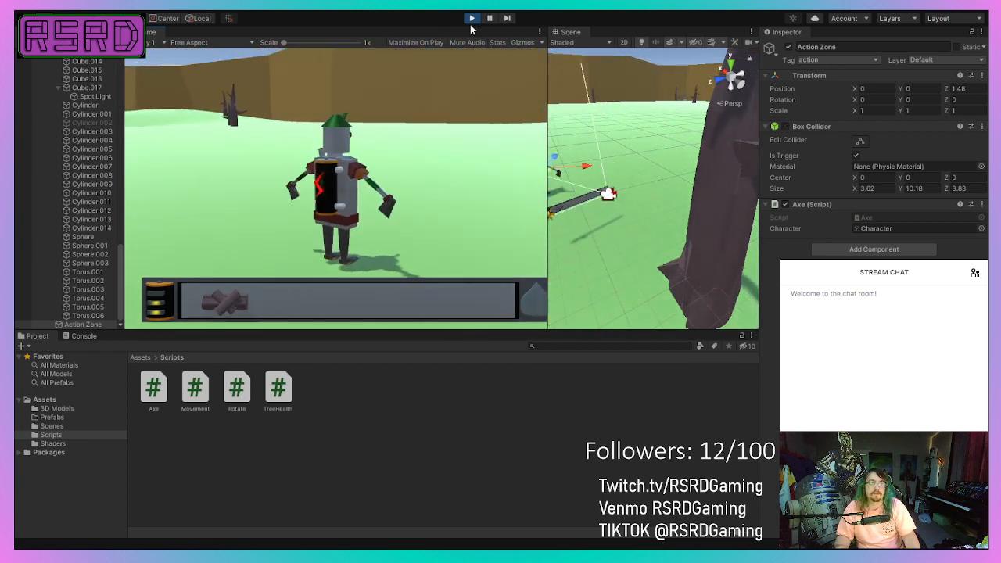
pyautogui.click(472, 21)
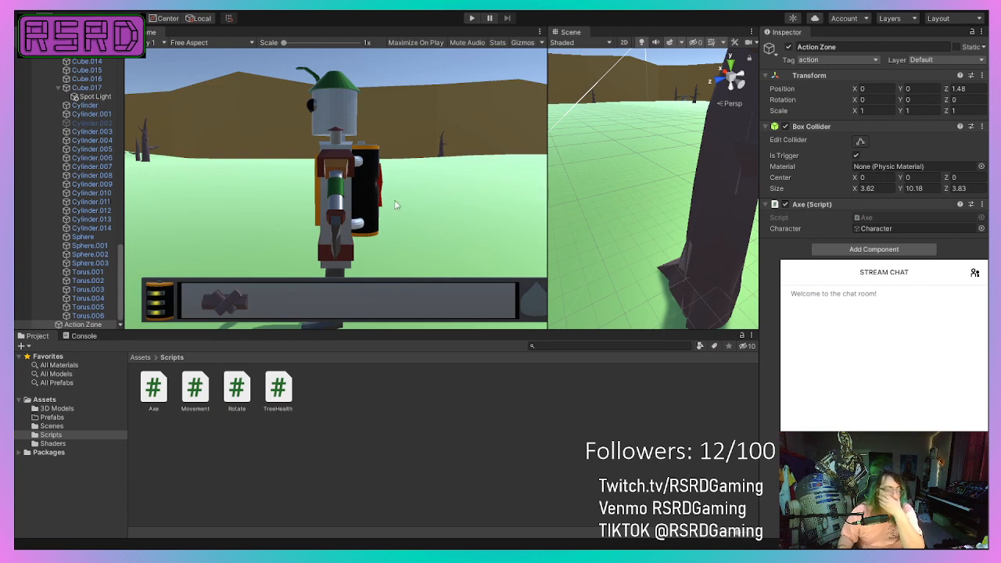
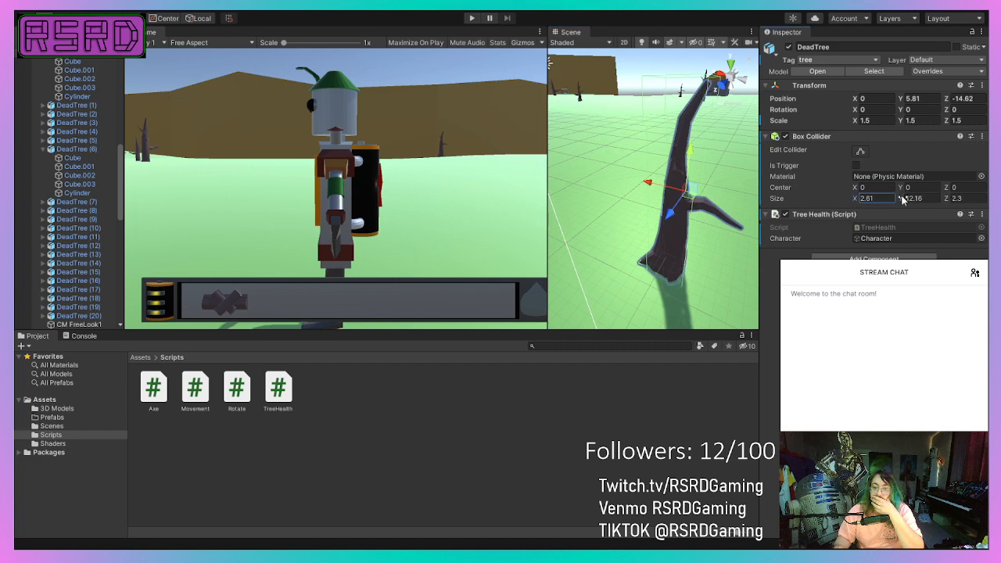
# Set the DeadTree's Box Collider size Y to 9.11 and lower its center Y to -1.7.
pyautogui.write('9.11')
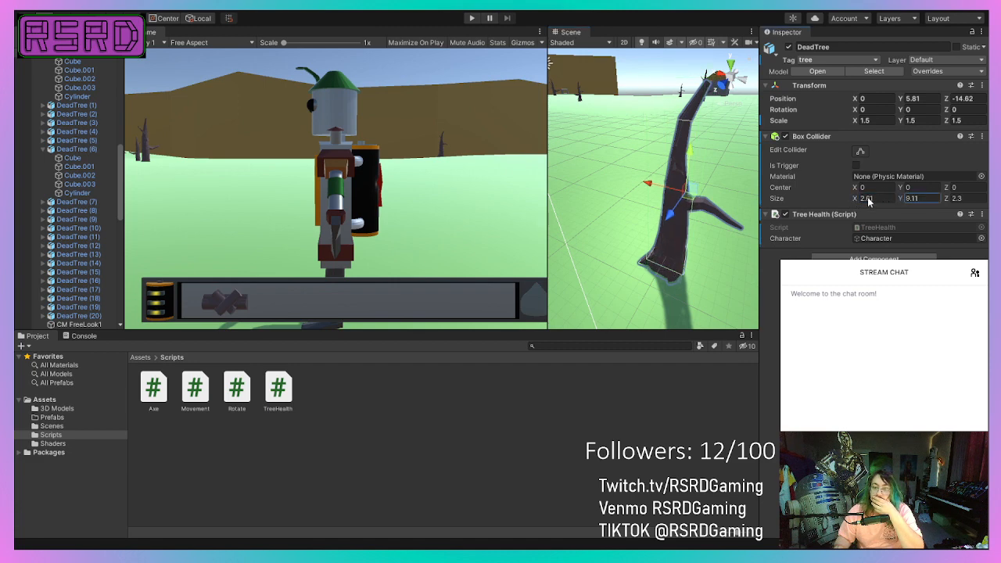
pyautogui.moveTo(902, 187); pyautogui.dragTo(900, 191)
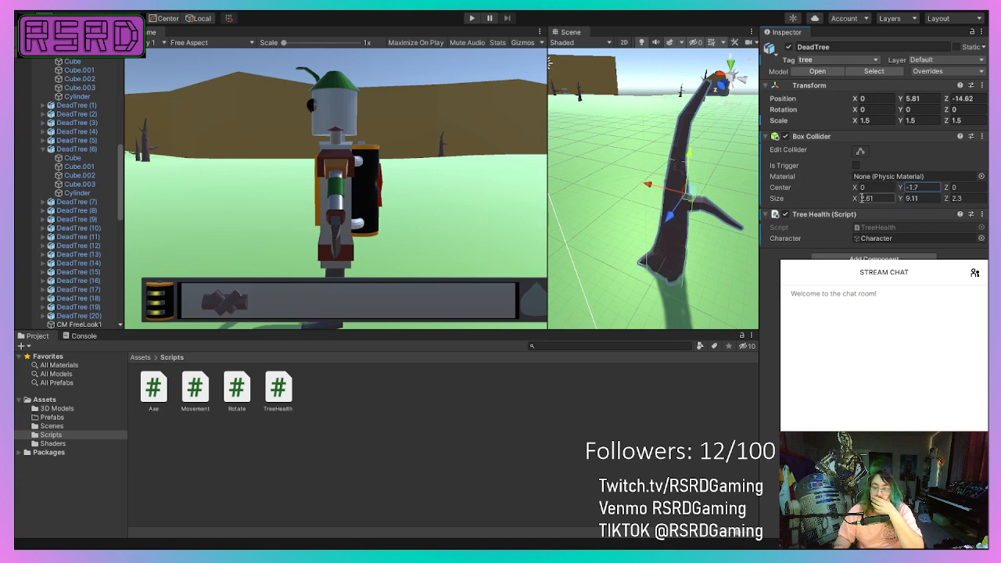
pyautogui.moveTo(658, 228); pyautogui.dragTo(625, 243, button='right')
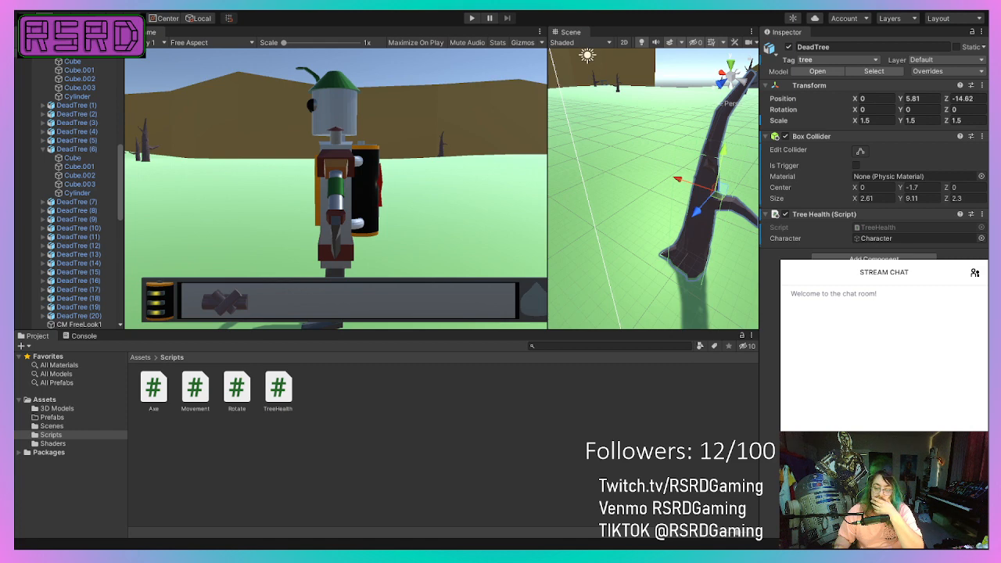
# Undo the Rigidbody added to the DeadTree and add a Rigidbody to the Character's Action Zone instead.
pyautogui.press('Return')
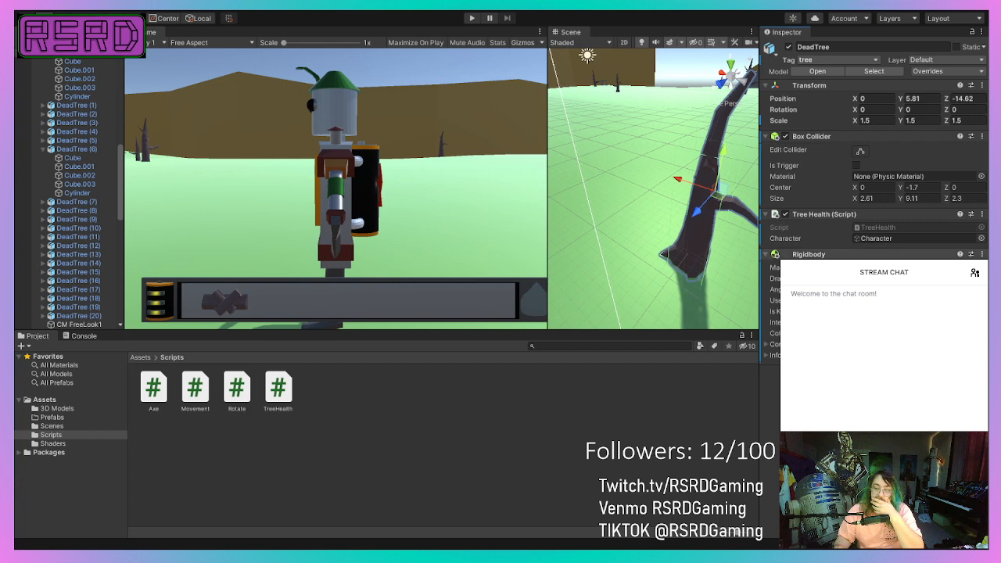
pyautogui.hotkey('ctrl', 'z')
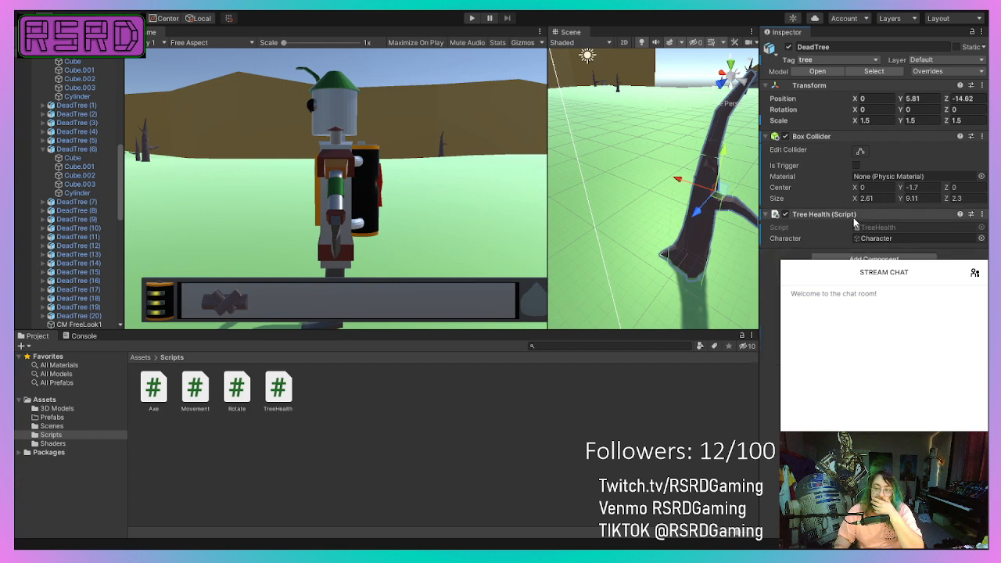
pyautogui.scroll(-8, 92, 299)
pyautogui.scroll(-2, 93, 301)
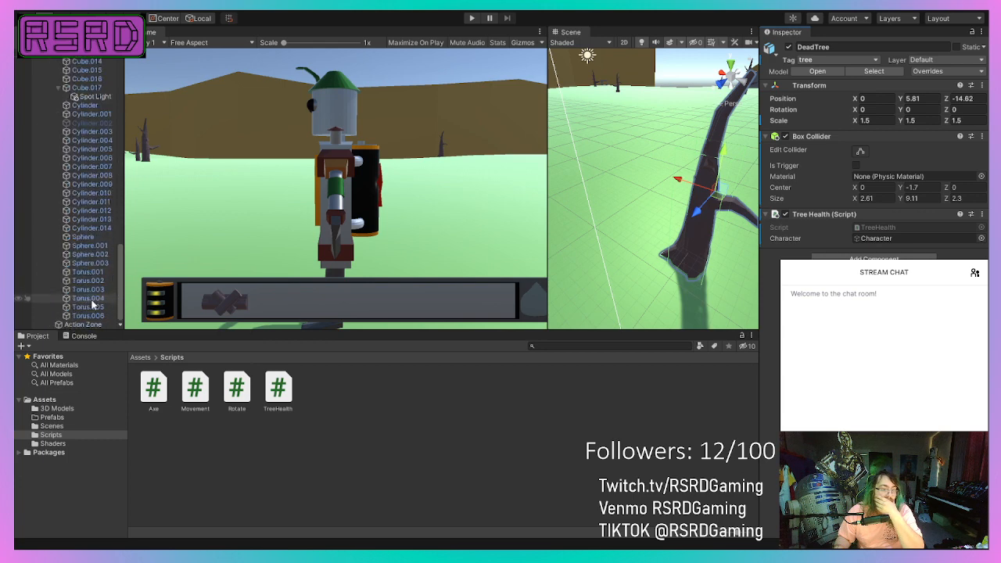
pyautogui.click(88, 323)
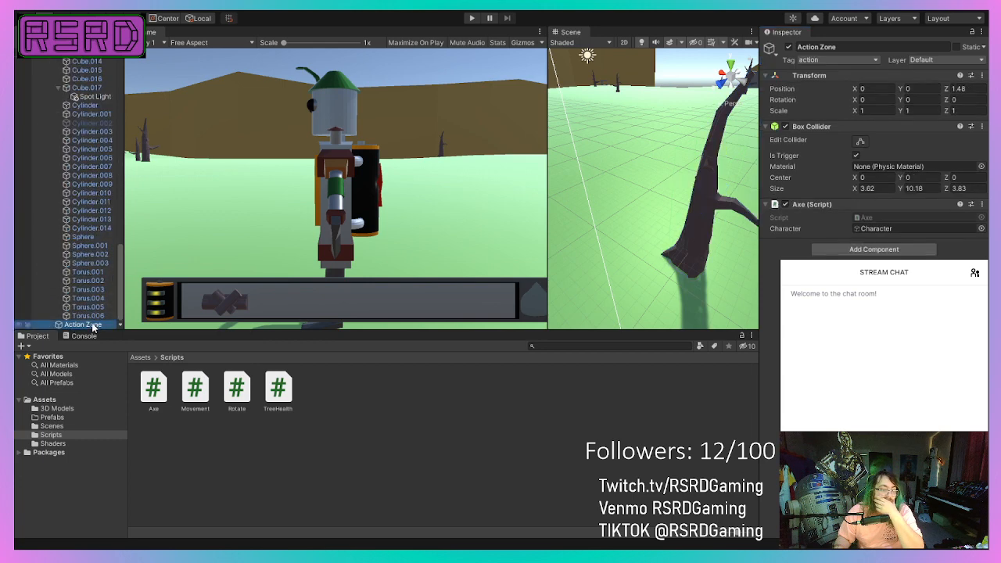
pyautogui.click(846, 249)
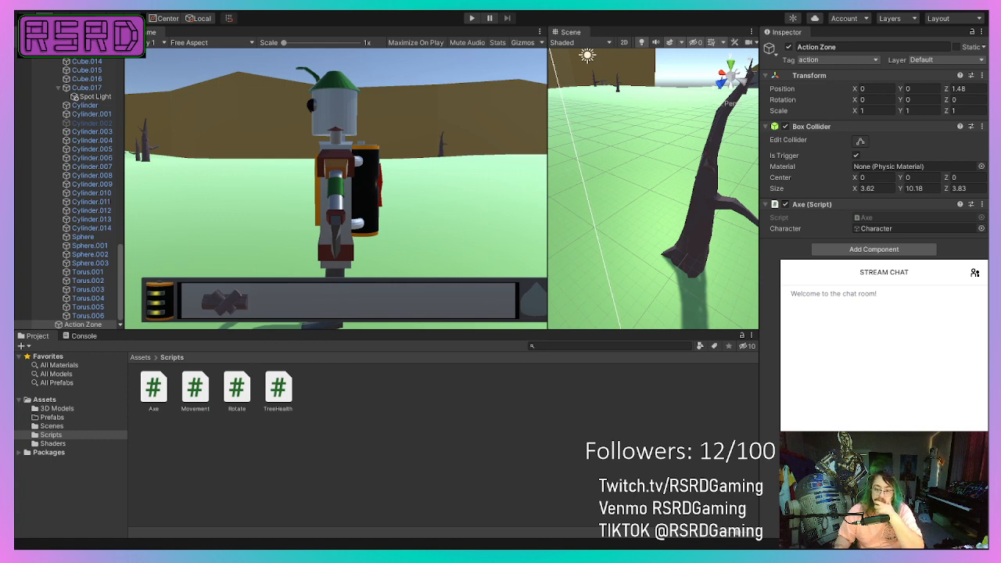
pyautogui.press('Return')
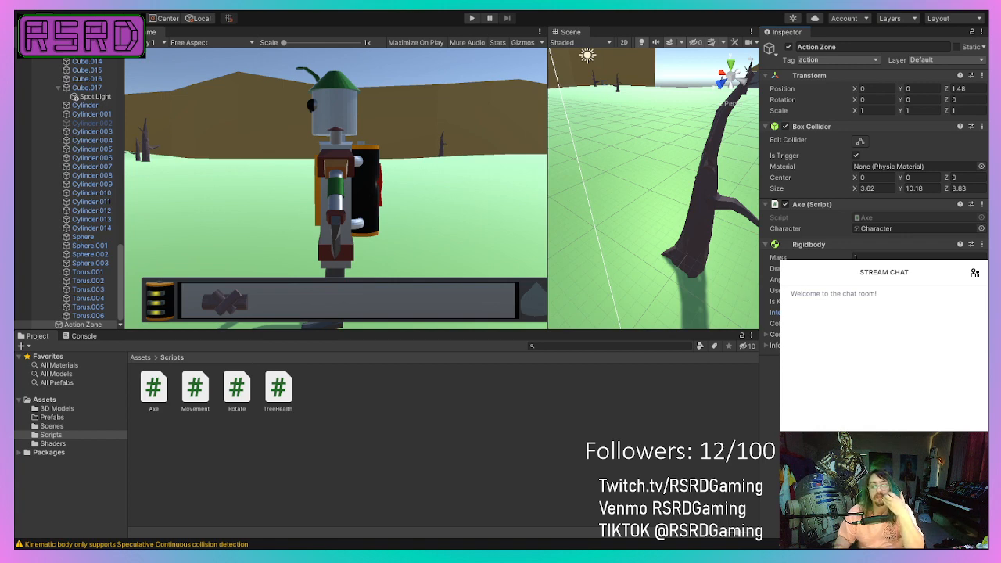
# Run the game, walk the robot to the dead tree and test chopping it with the axe, then roam the field.
pyautogui.click(473, 19)
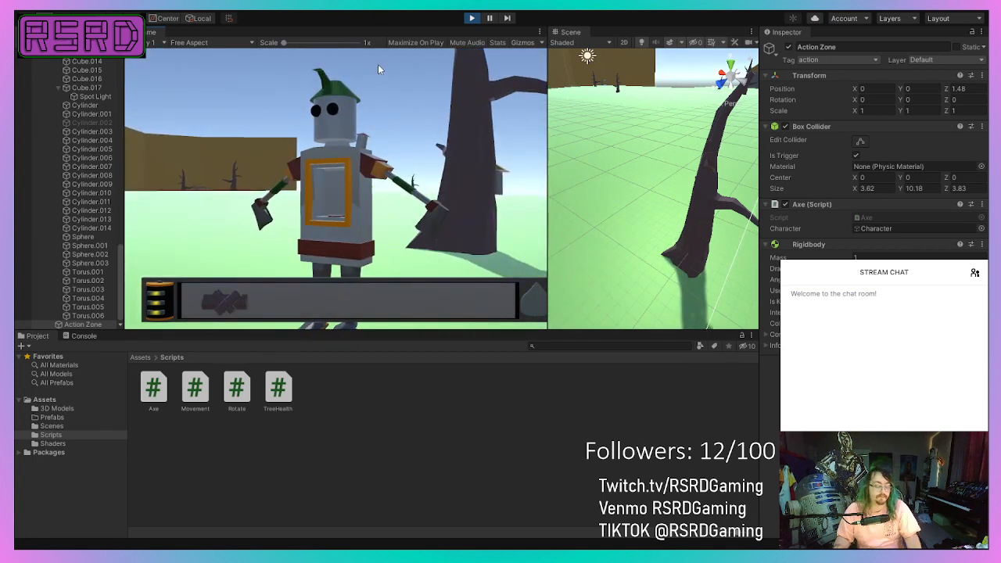
pyautogui.press('w')
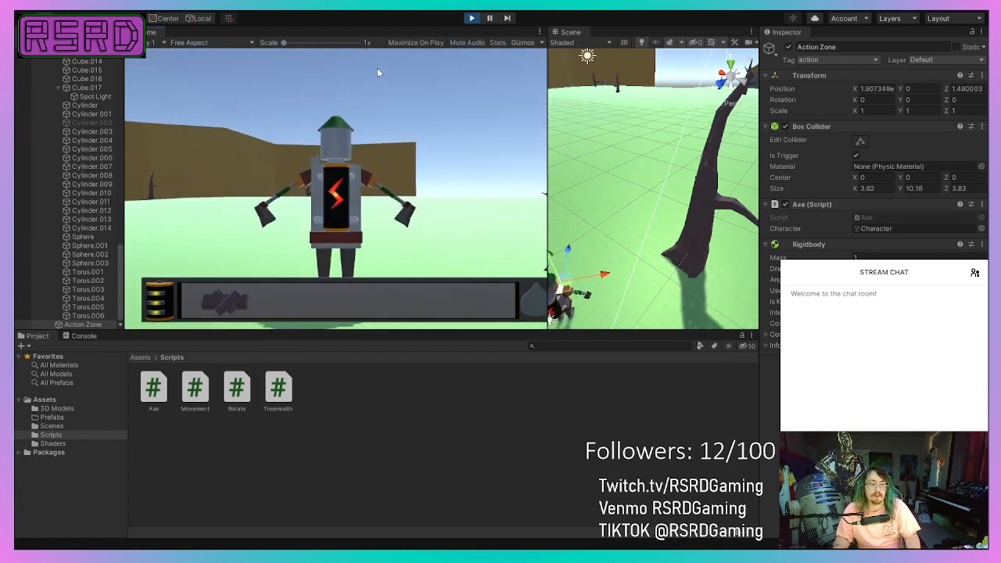
pyautogui.press('w')
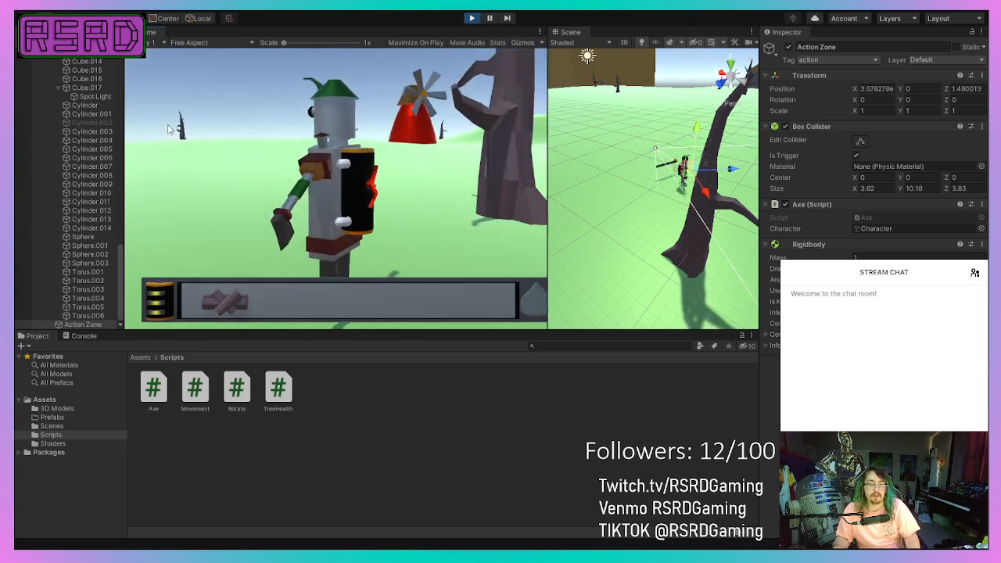
pyautogui.press('w')
pyautogui.click(157, 143)
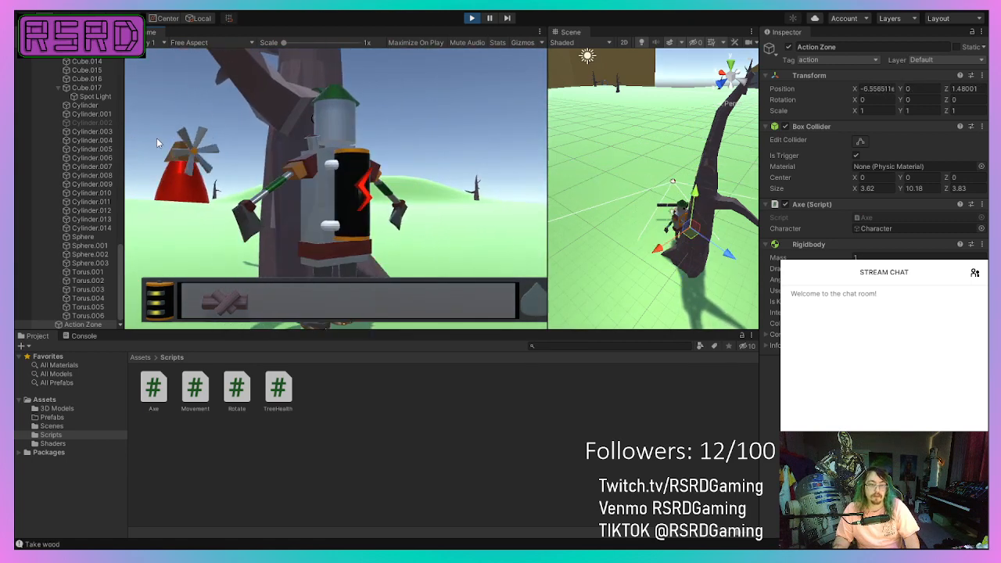
pyautogui.press('d')
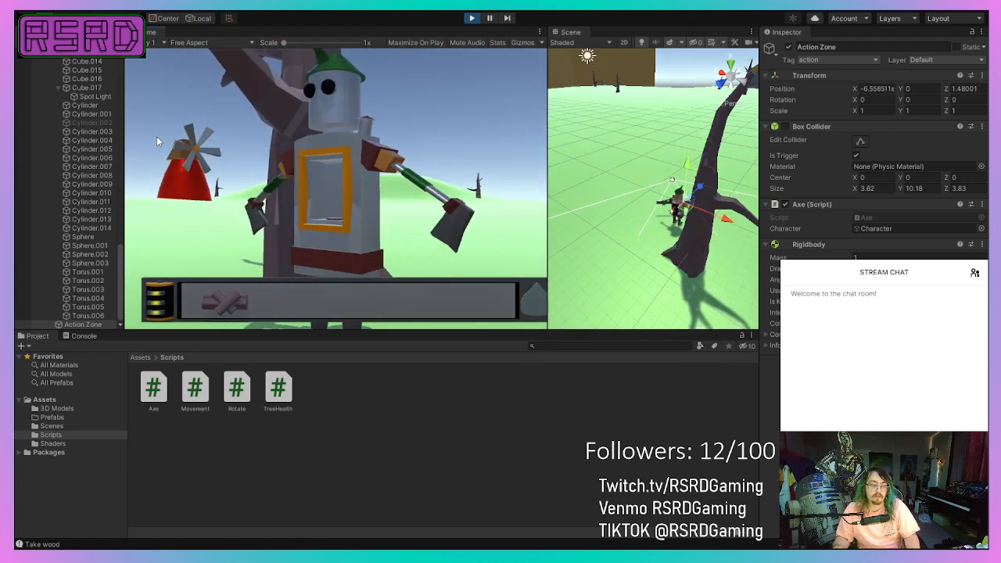
pyautogui.press('a')
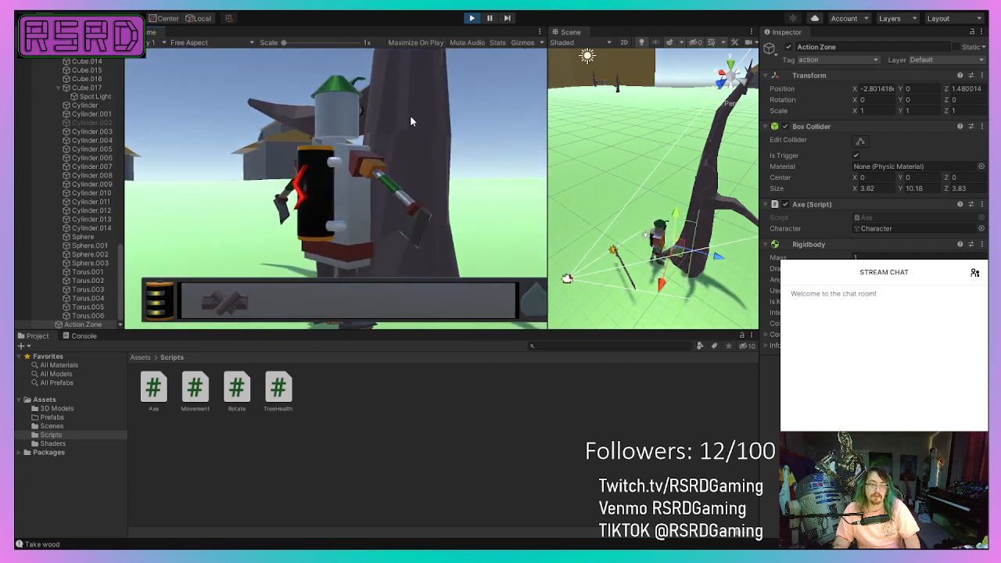
pyautogui.press('w')
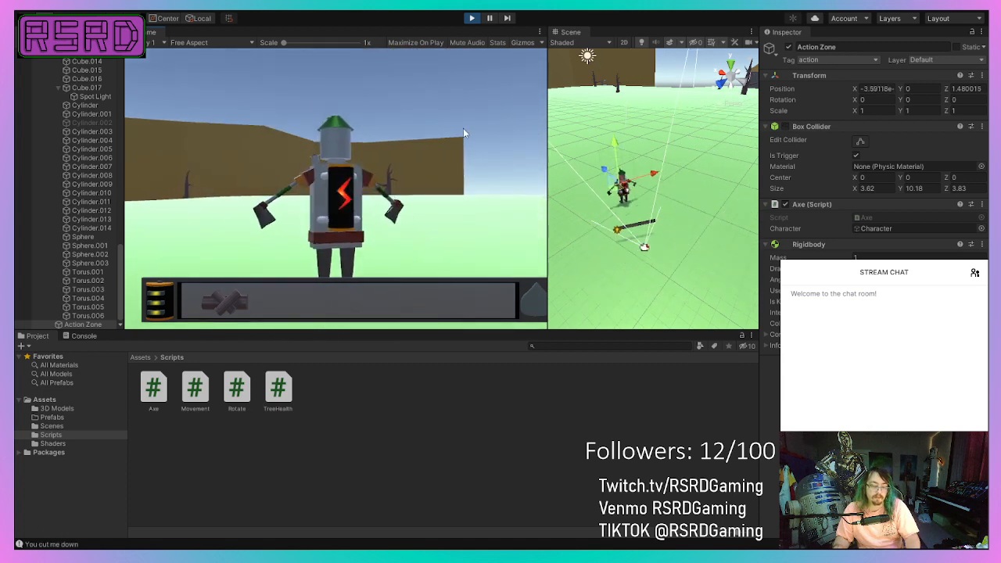
pyautogui.press('w')
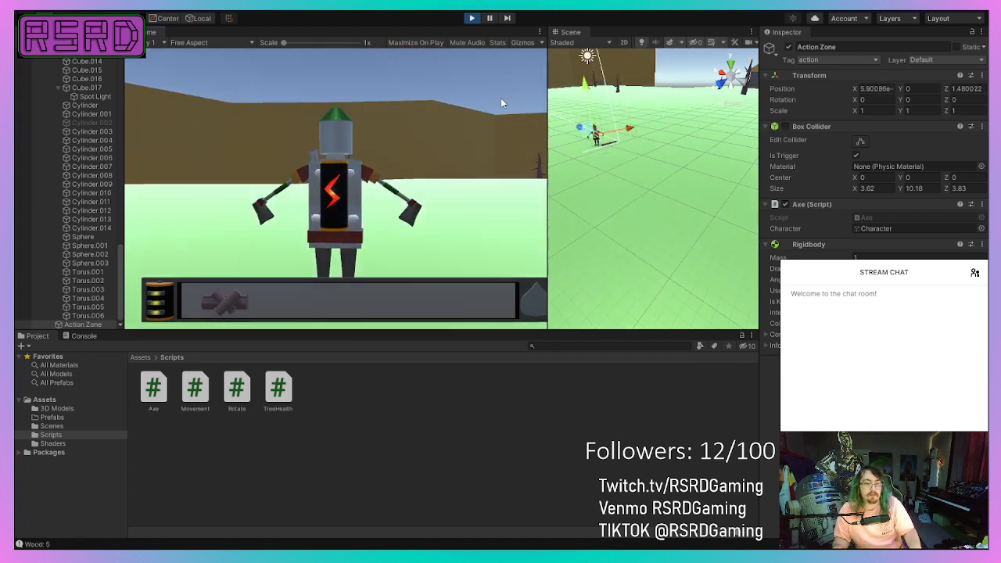
pyautogui.press('w')
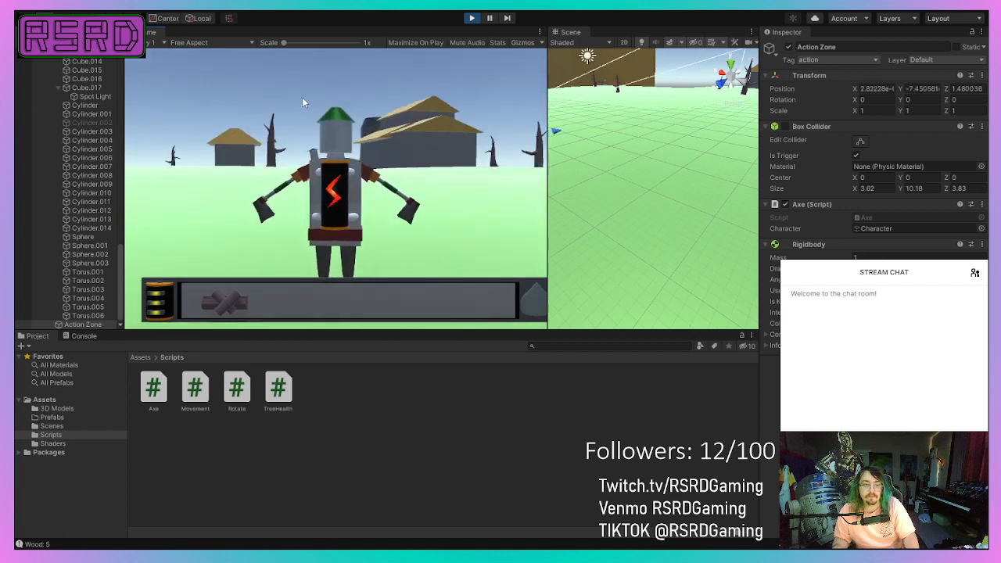
pyautogui.press('a')
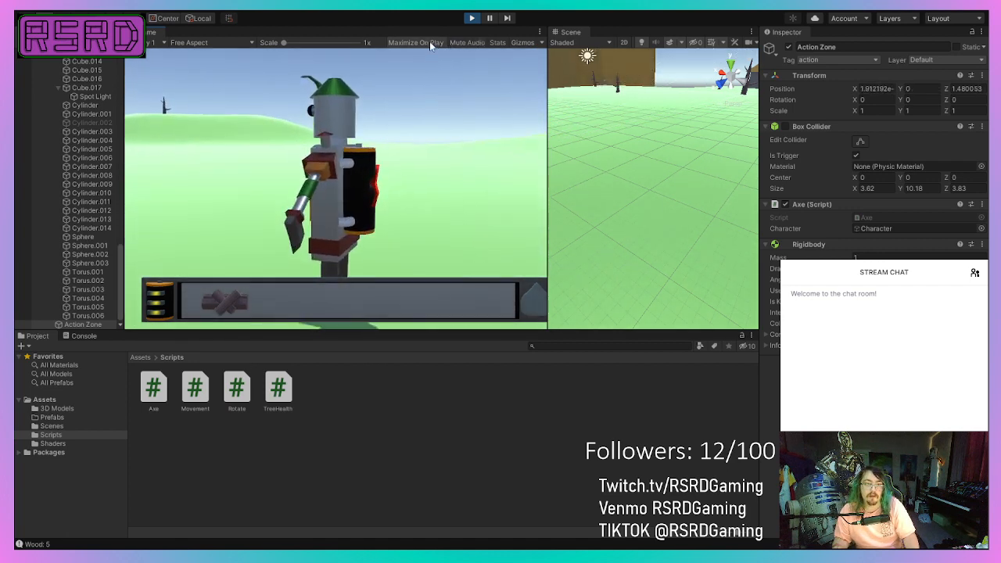
# Turn on Maximize On Play for the Game view and restart the play session.
pyautogui.click(429, 42)
pyautogui.click(471, 19)
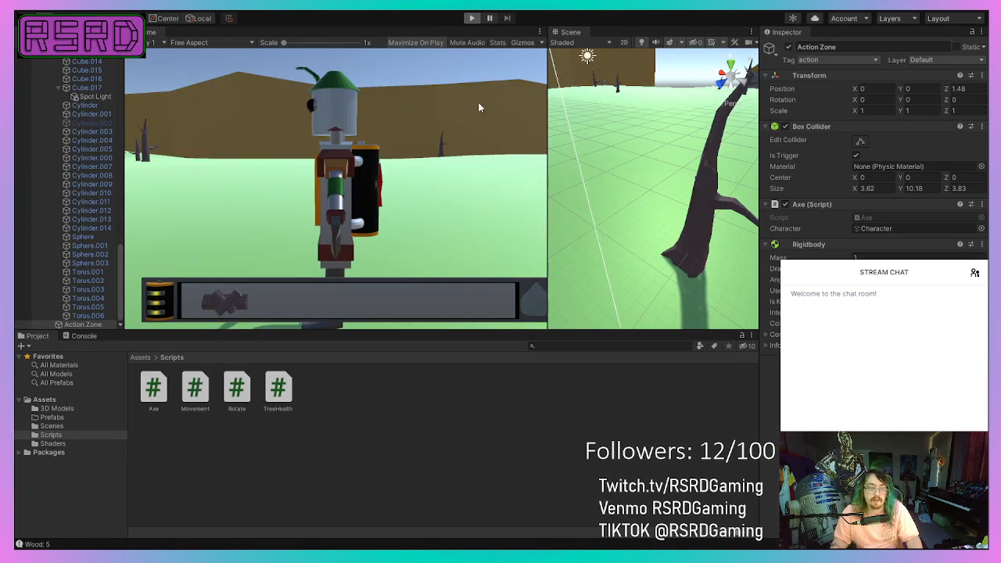
pyautogui.hotkey('ctrl', 'p')
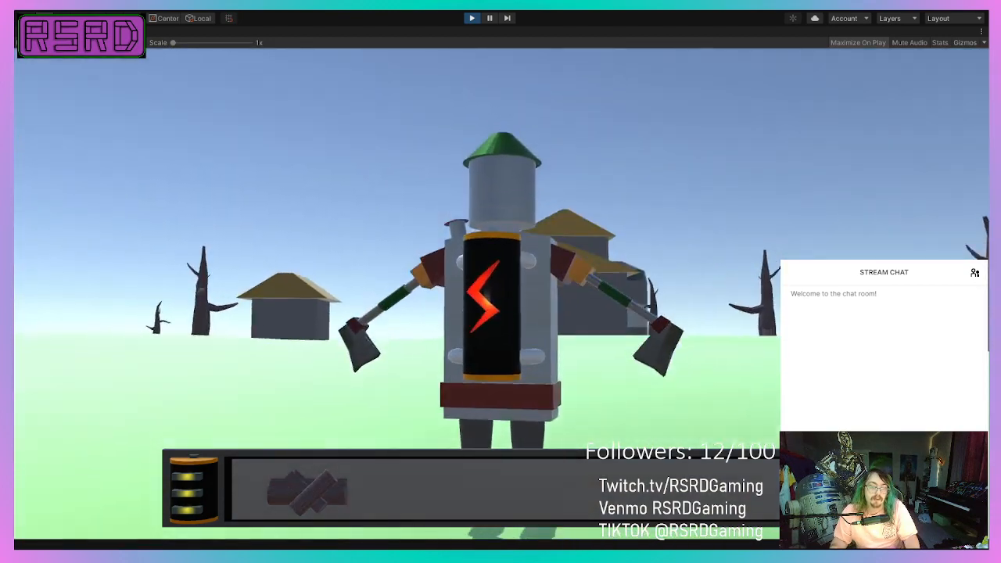
# Walk the robot up to the dead tree in the maximized game and swing the axe to test cutting it down.
pyautogui.press('w')
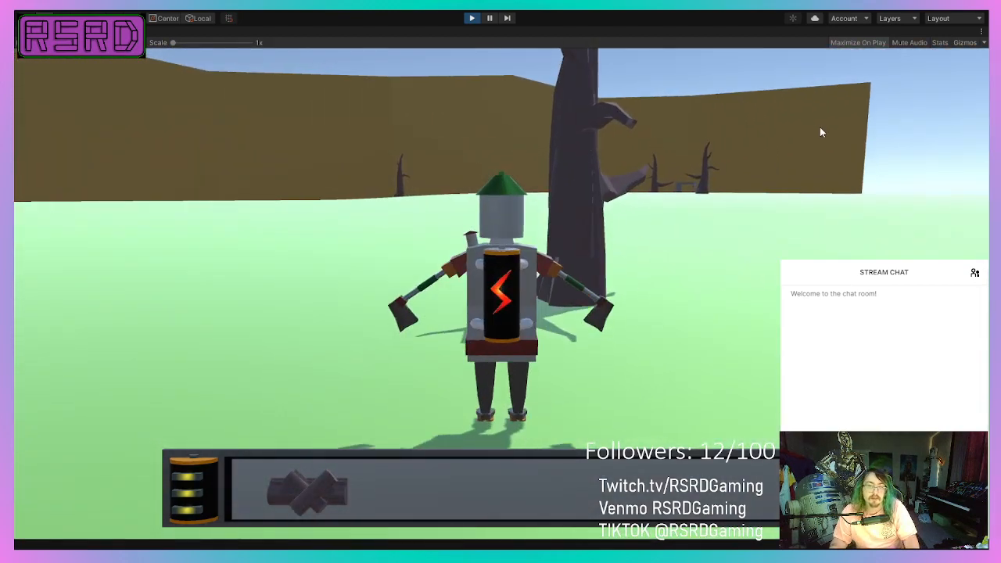
pyautogui.click(818, 166)
pyautogui.press('w')
pyautogui.press('d')
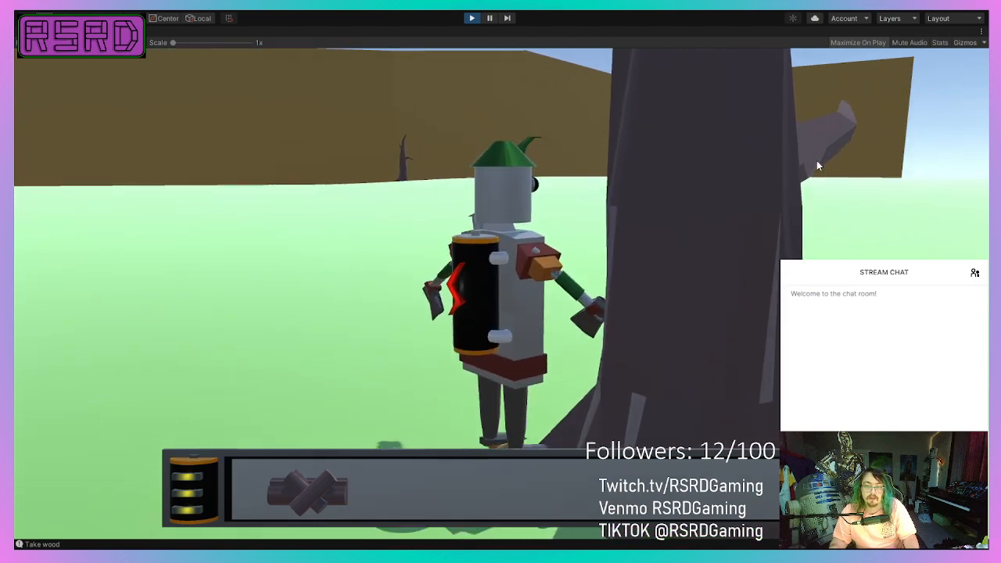
pyautogui.click(816, 163)
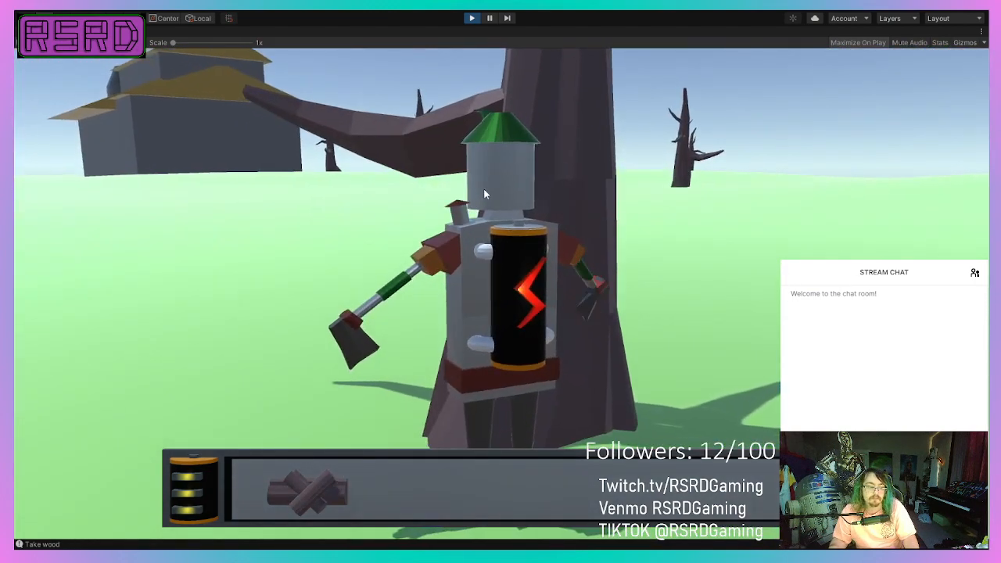
pyautogui.press('s')
pyautogui.press('w')
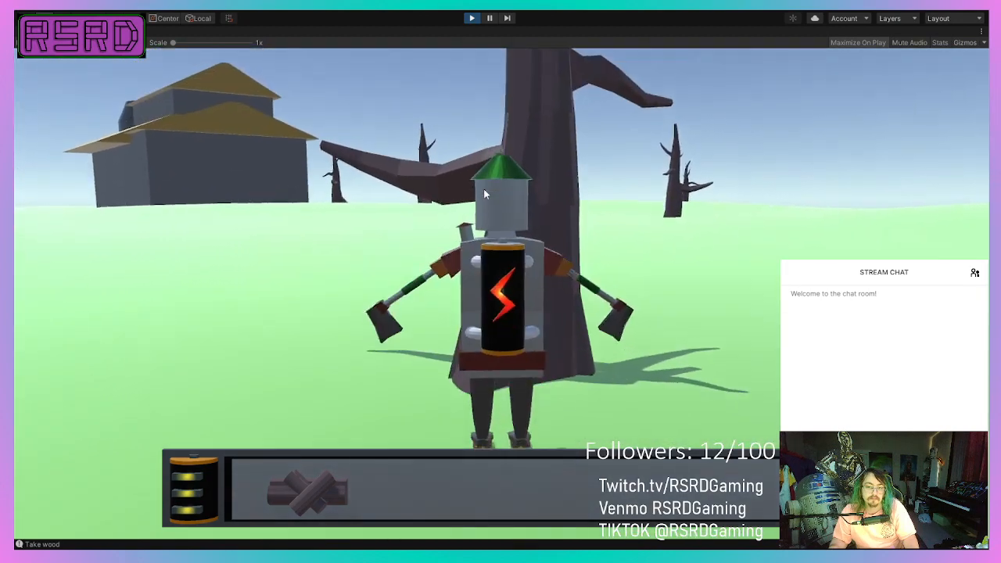
pyautogui.click(483, 194)
pyautogui.press('a')
pyautogui.press('w')
# Steer the robot across the field to another dead tree, test the interaction there, and stop the play session.
pyautogui.press('w')
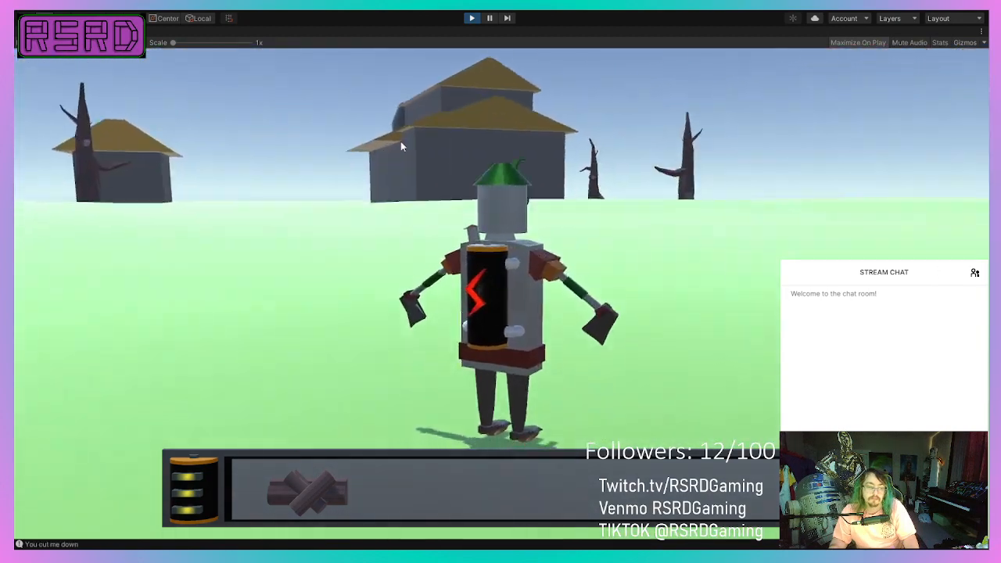
pyautogui.press('a')
pyautogui.press('w')
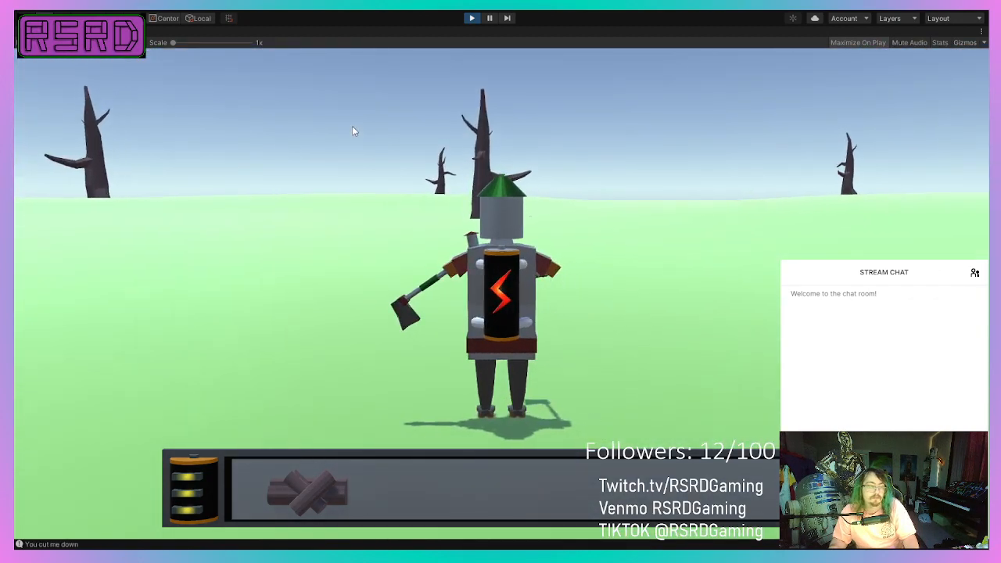
pyautogui.press('a')
pyautogui.press('w')
pyautogui.press('a')
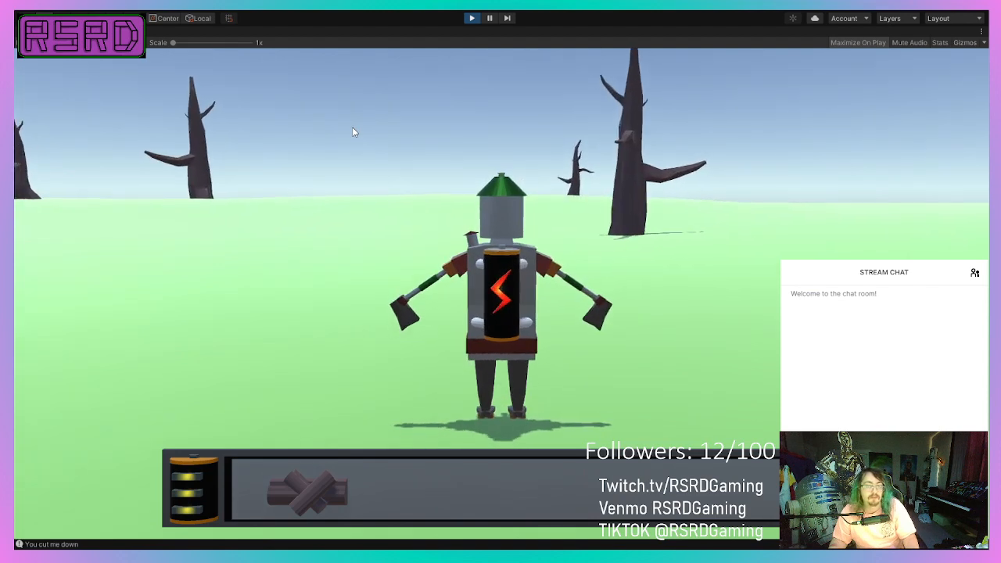
pyautogui.press('d')
pyautogui.press('a')
pyautogui.press('d')
pyautogui.press('w')
pyautogui.press('d')
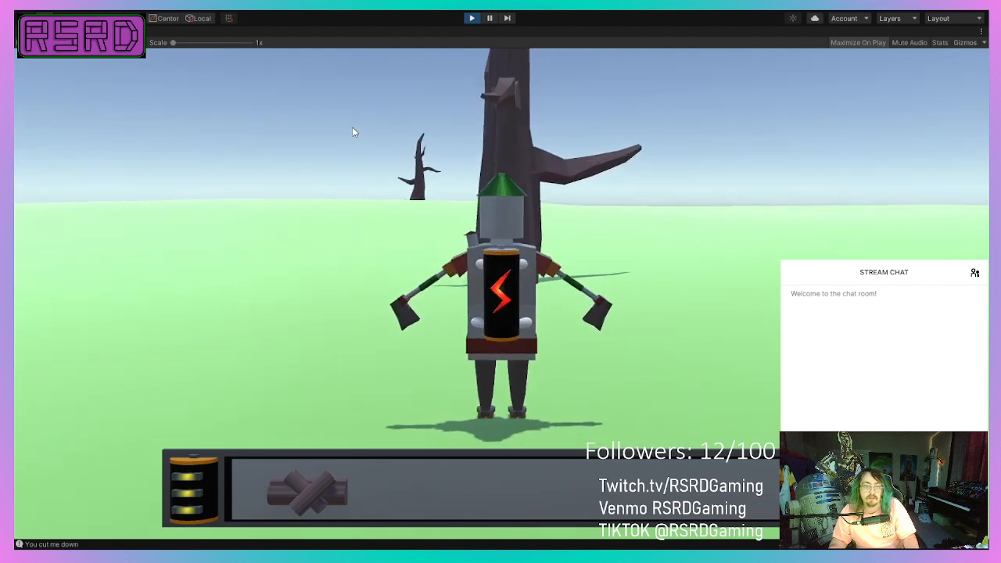
pyautogui.press('a')
pyautogui.press('d')
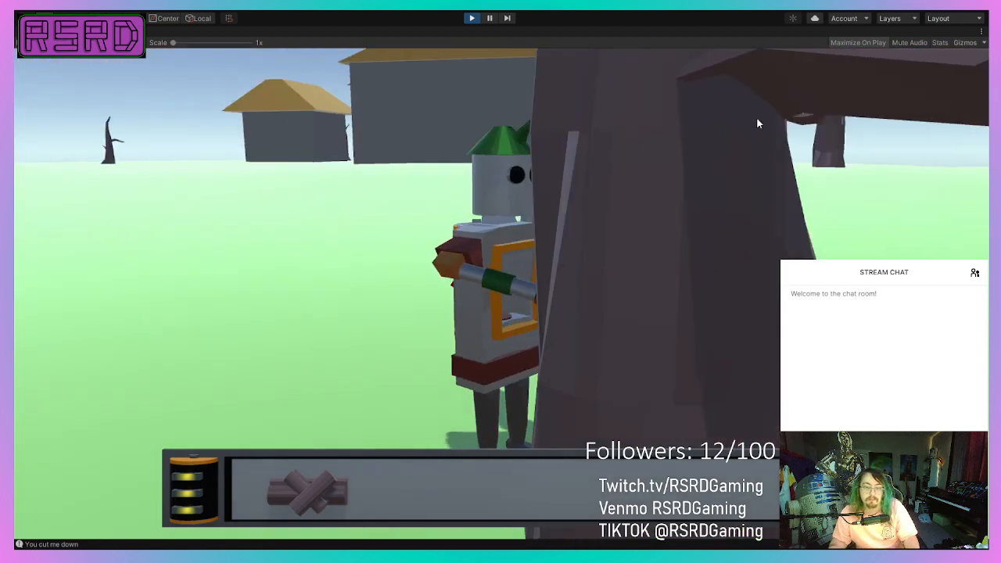
pyautogui.press('w')
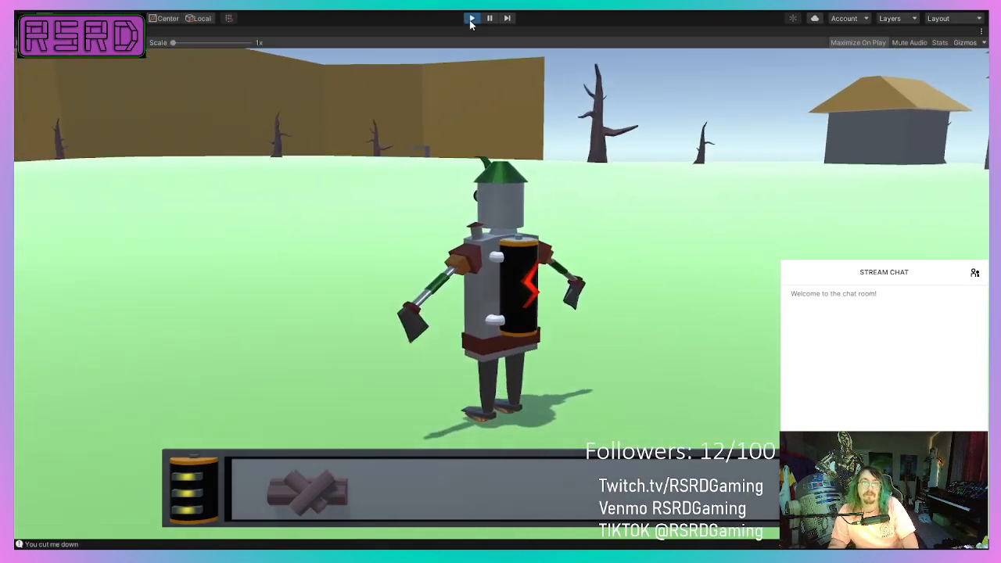
pyautogui.click(472, 18)
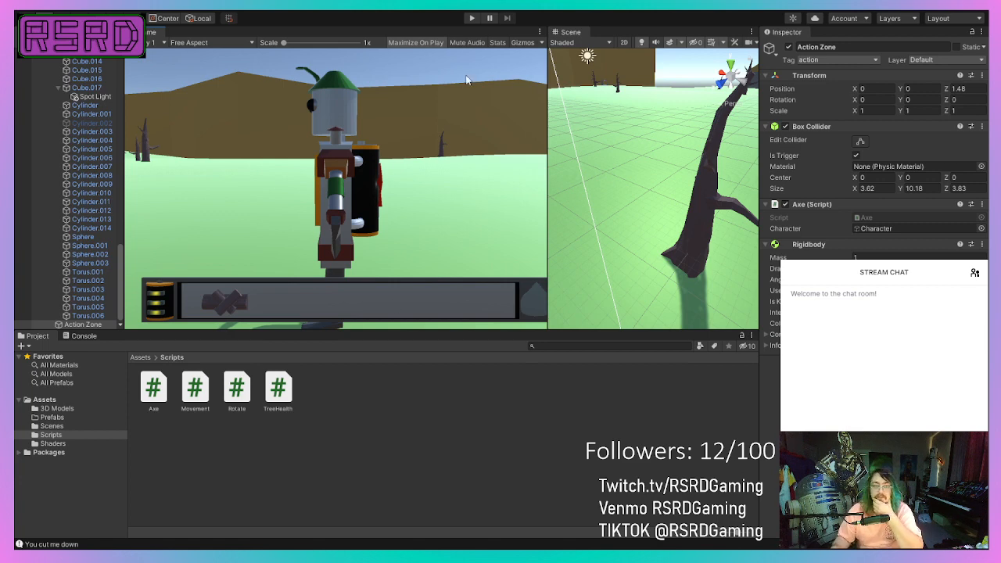
# Frame the robot with its Action Zone and the nearby dead tree in the Scene view.
pyautogui.scroll(-5, 674, 307)
pyautogui.scroll(8, 633, 227)
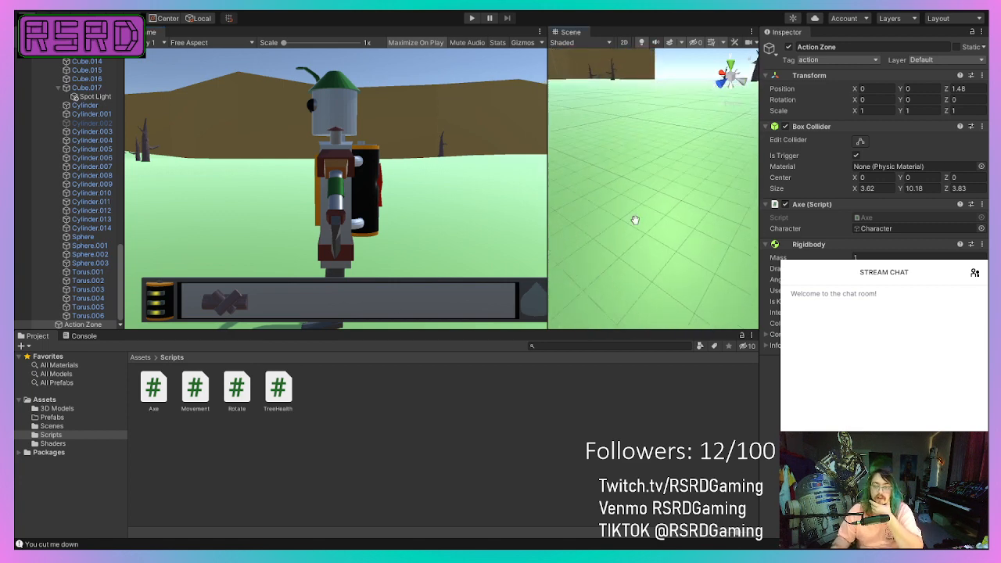
pyautogui.moveTo(634, 220); pyautogui.dragTo(661, 226, button='middle')
pyautogui.scroll(-5, 657, 222)
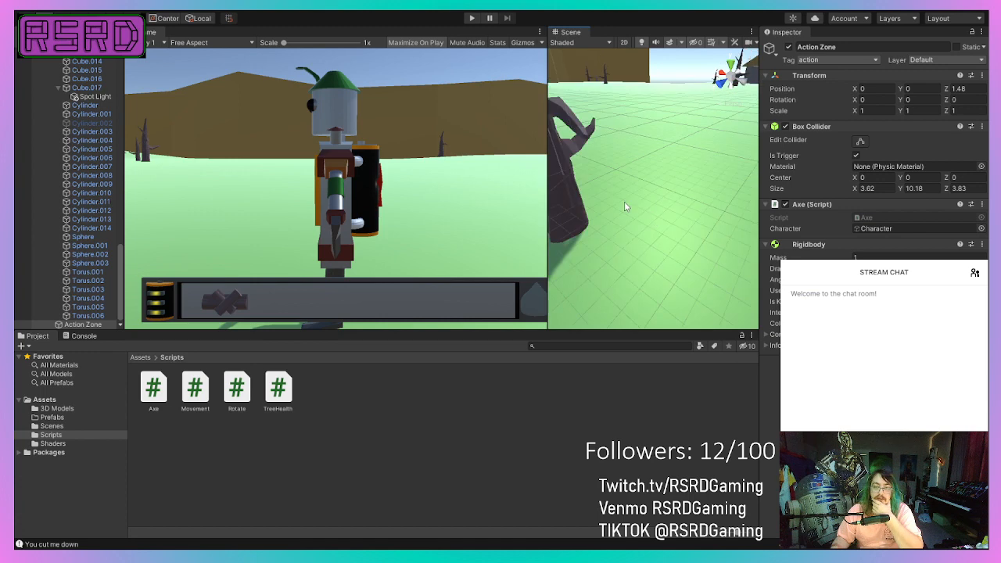
pyautogui.scroll(-5, 636, 163)
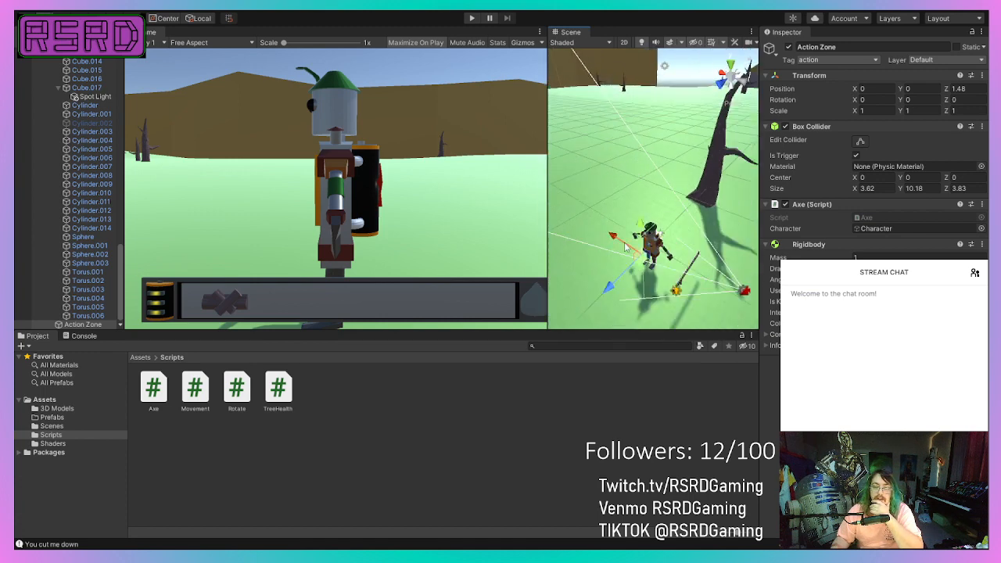
# Examine the robot's Action Zone from several angles, and inspect the nearby DeadTree's Box Collider and Tree Health script.
pyautogui.scroll(2, 634, 280)
pyautogui.moveTo(635, 273); pyautogui.dragTo(604, 297, button='right')
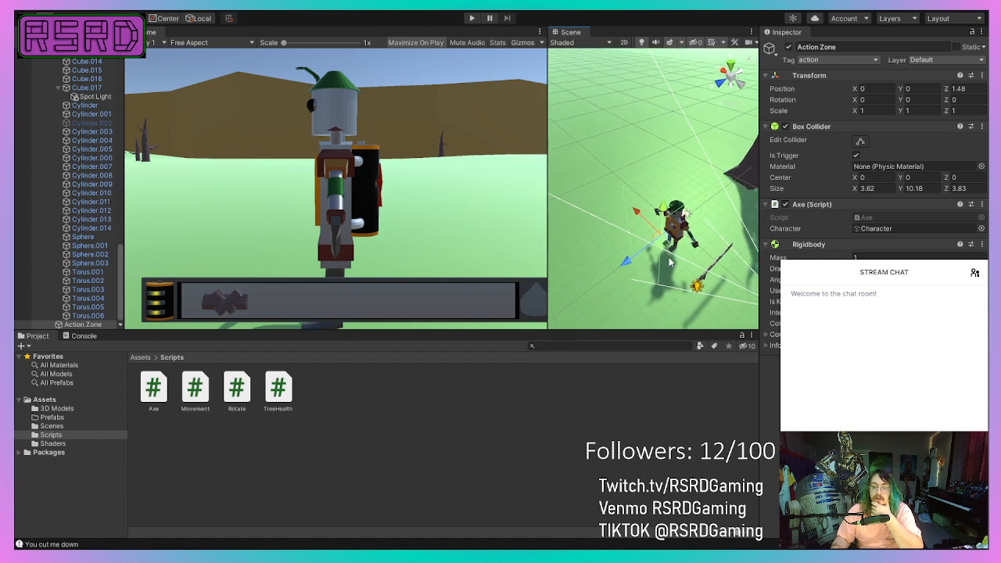
pyautogui.moveTo(673, 276); pyautogui.dragTo(600, 252, button='right')
pyautogui.moveTo(600, 252)
pyautogui.mouseDown(button='middle')
pyautogui.moveTo(577, 237)
pyautogui.moveTo(582, 247)
pyautogui.mouseUp(button='middle')
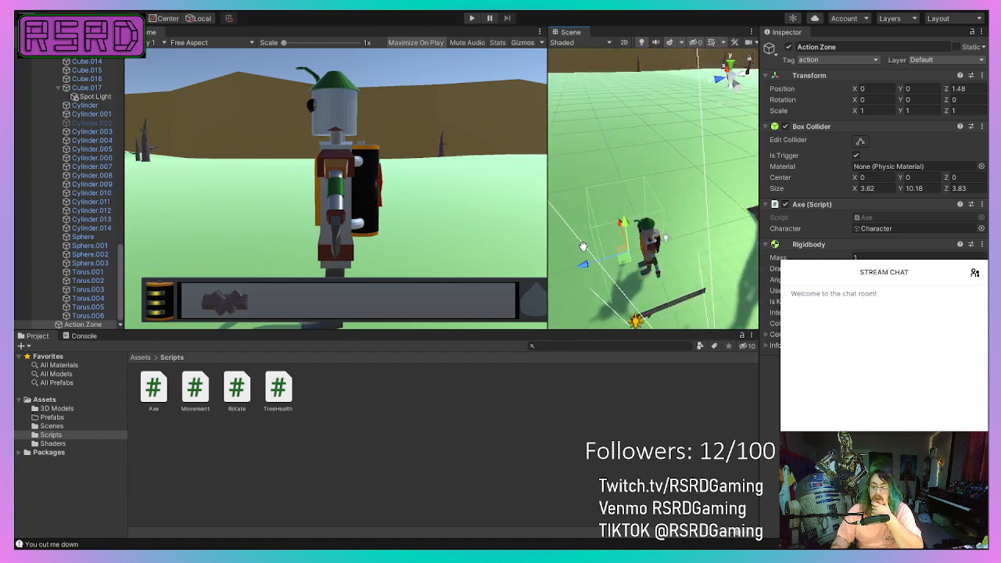
pyautogui.moveTo(585, 243); pyautogui.dragTo(635, 248, button='right')
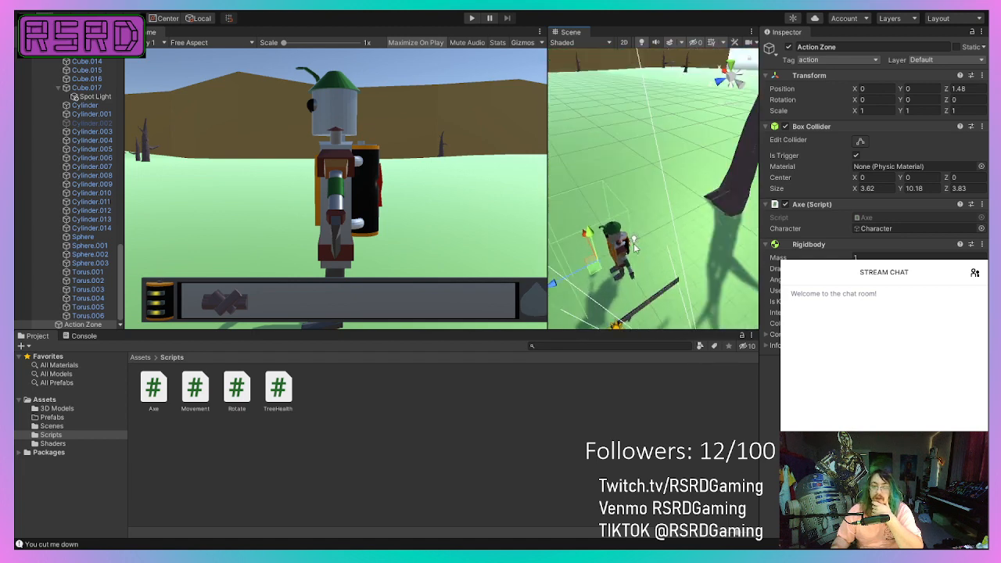
pyautogui.click(752, 172)
pyautogui.scroll(-12, 715, 189)
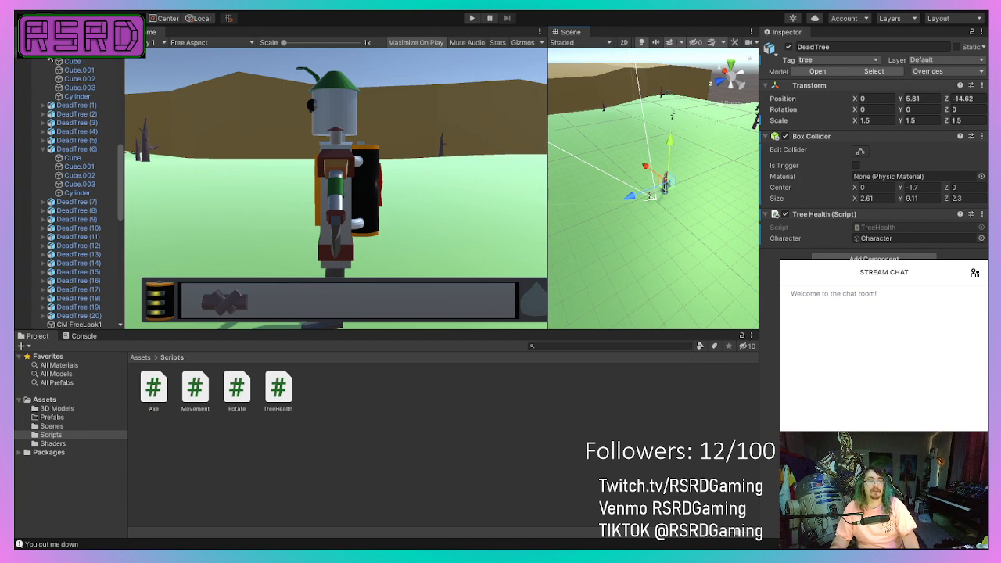
# Remove the Capsule Collider component from DeadTree (1) through DeadTree (20) together.
pyautogui.scroll(-3, 39, 60)
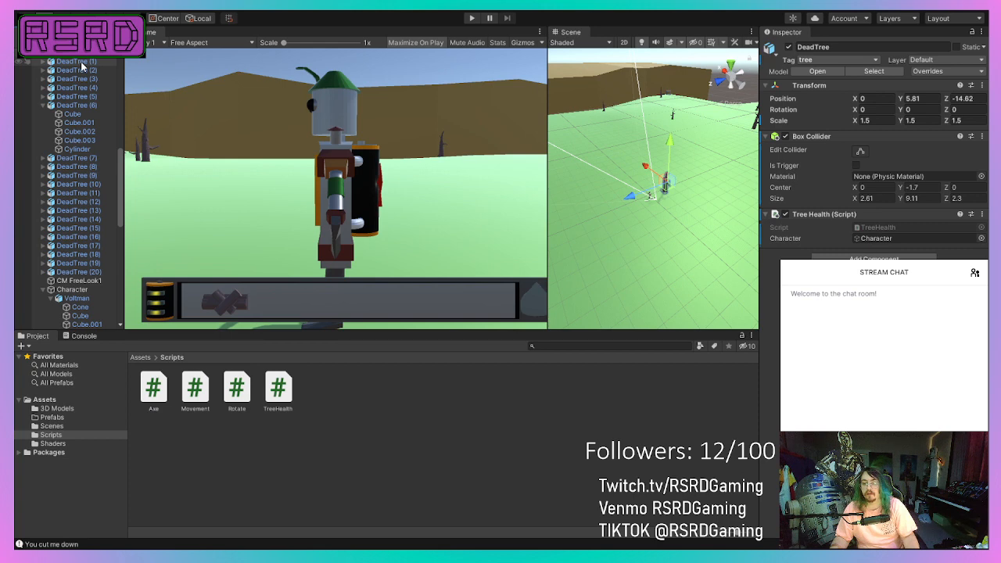
pyautogui.click(81, 63)
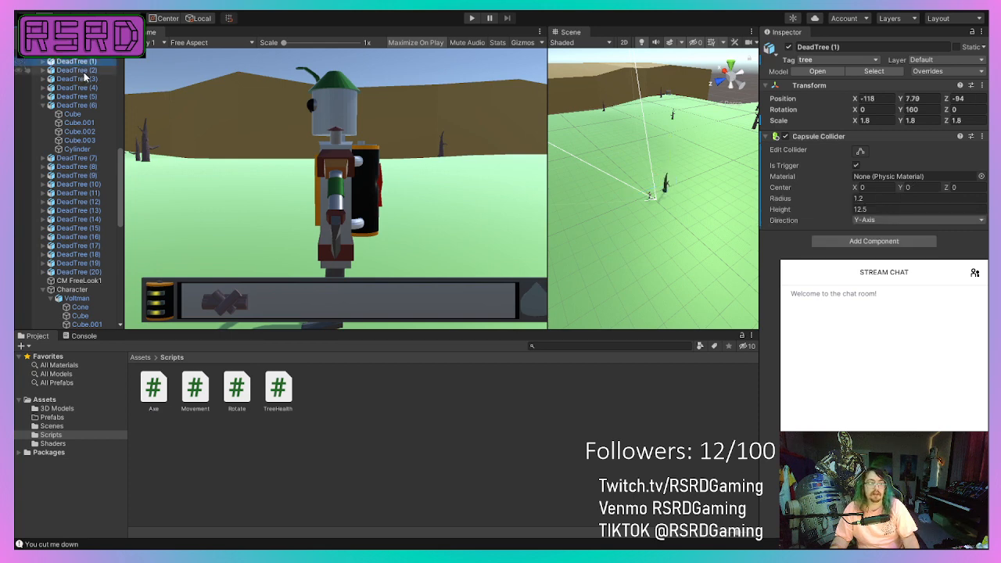
pyautogui.keyDown('shift'); pyautogui.click(86, 70); pyautogui.keyUp('shift')
pyautogui.keyDown('shift'); pyautogui.click(88, 79); pyautogui.keyUp('shift')
pyautogui.keyDown('shift'); pyautogui.click(91, 88); pyautogui.keyUp('shift')
pyautogui.keyDown('shift'); pyautogui.click(92, 97); pyautogui.keyUp('shift')
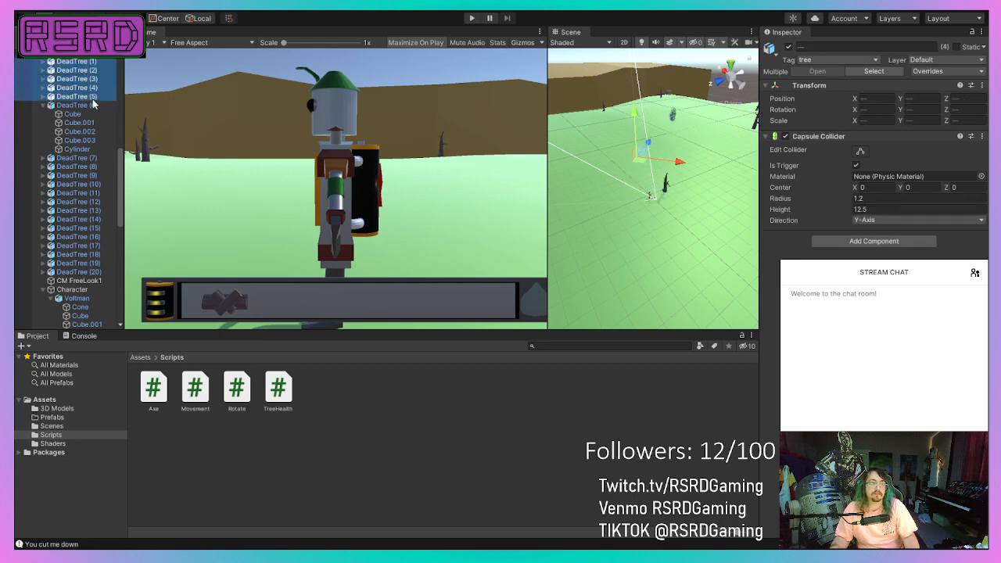
pyautogui.keyDown('shift'); pyautogui.click(93, 106); pyautogui.keyUp('shift')
pyautogui.keyDown('shift'); pyautogui.click(90, 158); pyautogui.keyUp('shift')
pyautogui.keyDown('shift'); pyautogui.click(89, 167); pyautogui.keyUp('shift')
pyautogui.keyDown('shift'); pyautogui.click(87, 175); pyautogui.keyUp('shift')
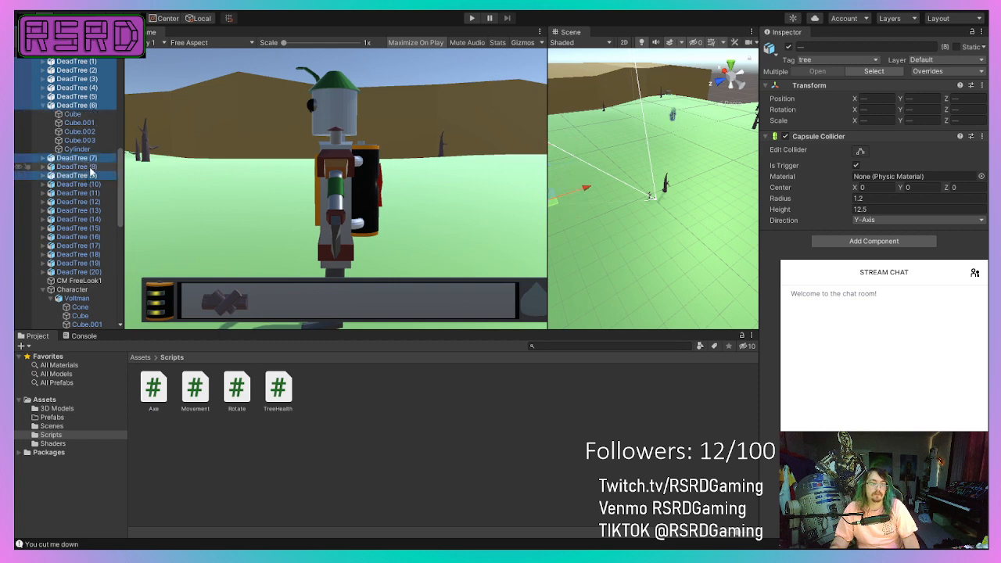
pyautogui.keyDown('shift'); pyautogui.click(87, 185); pyautogui.keyUp('shift')
pyautogui.keyDown('shift'); pyautogui.click(87, 194); pyautogui.keyUp('shift')
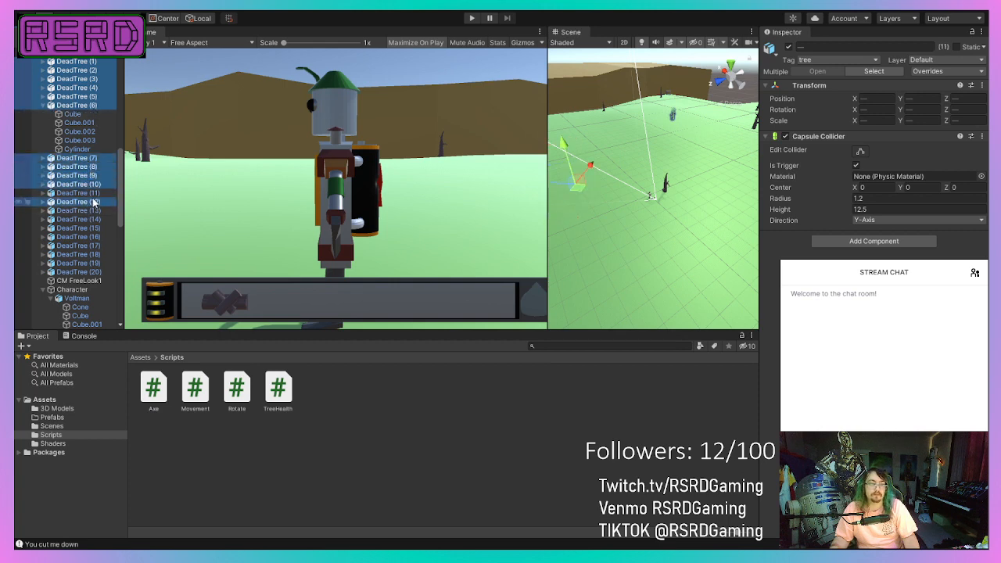
pyautogui.keyDown('shift'); pyautogui.click(88, 202); pyautogui.keyUp('shift')
pyautogui.keyDown('shift'); pyautogui.click(89, 211); pyautogui.keyUp('shift')
pyautogui.keyDown('shift'); pyautogui.click(90, 219); pyautogui.keyUp('shift')
pyautogui.keyDown('shift'); pyautogui.click(90, 228); pyautogui.keyUp('shift')
pyautogui.keyDown('shift'); pyautogui.click(90, 236); pyautogui.keyUp('shift')
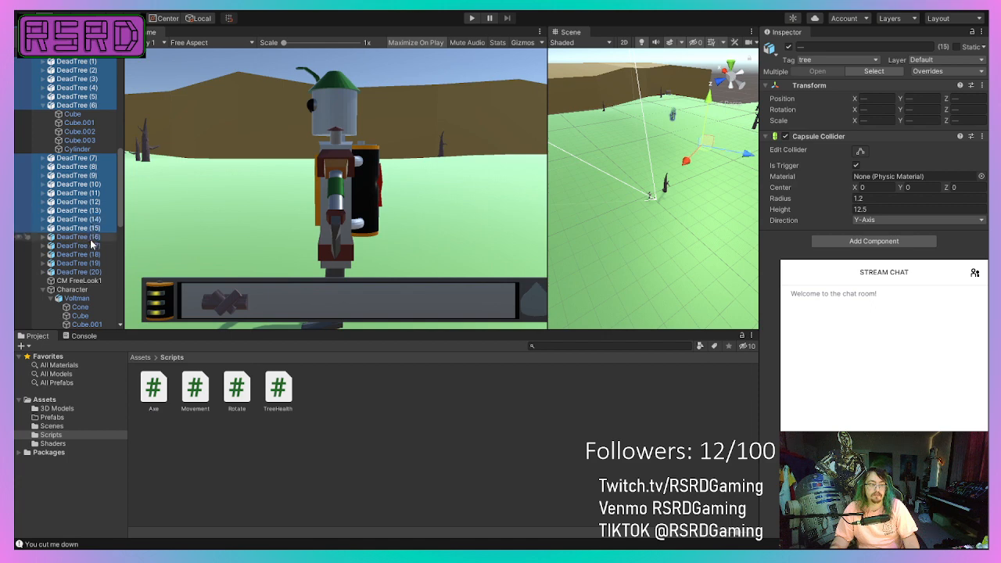
pyautogui.keyDown('shift'); pyautogui.click(90, 246); pyautogui.keyUp('shift')
pyautogui.keyDown('shift'); pyautogui.click(90, 255); pyautogui.keyUp('shift')
pyautogui.keyDown('shift'); pyautogui.click(90, 263); pyautogui.keyUp('shift')
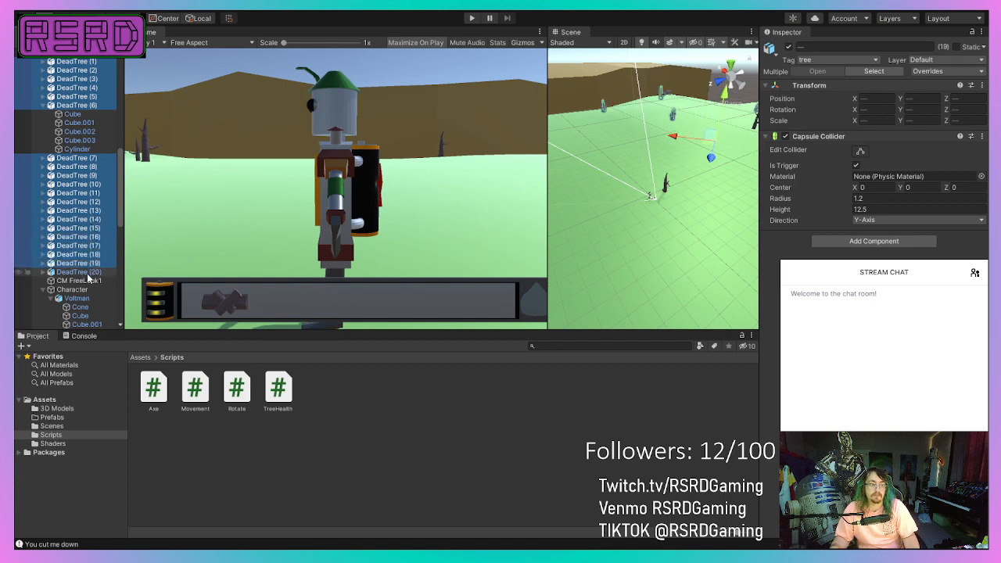
pyautogui.keyDown('shift'); pyautogui.click(90, 271); pyautogui.keyUp('shift')
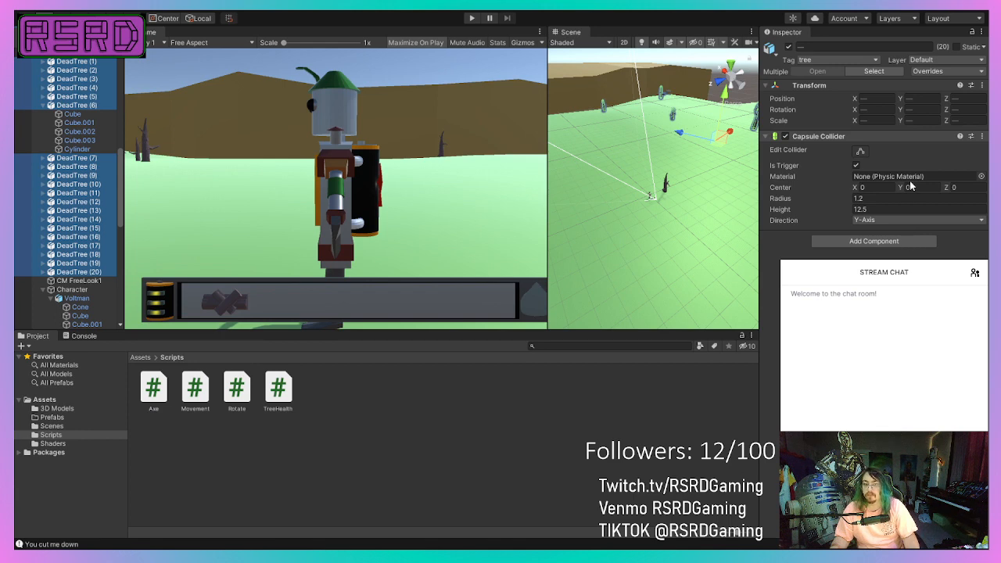
pyautogui.hotkey('ctrl', 'z')
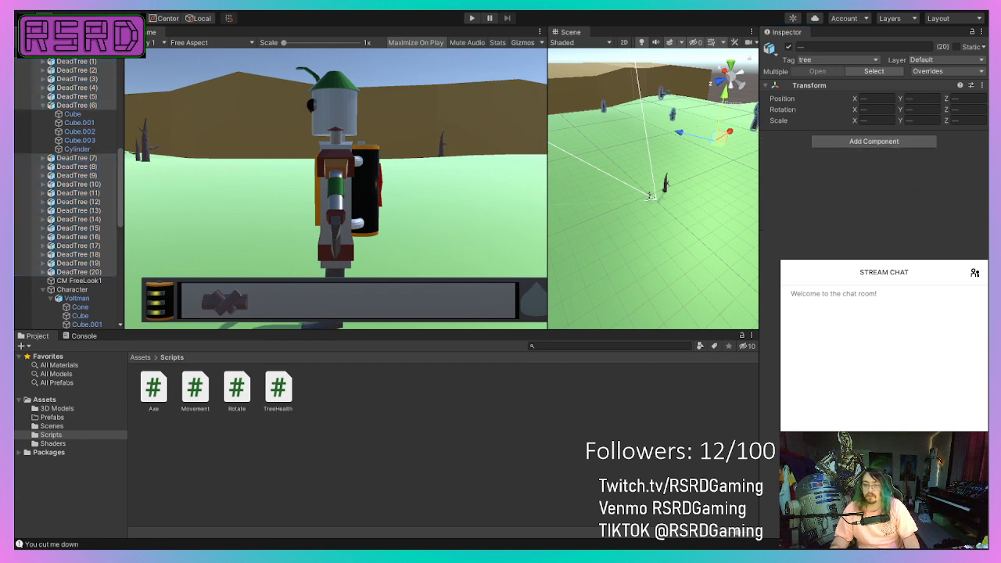
# Add a Box Collider and the Tree Health script to the twenty selected dead trees.
pyautogui.hotkey('ctrl', 'z')
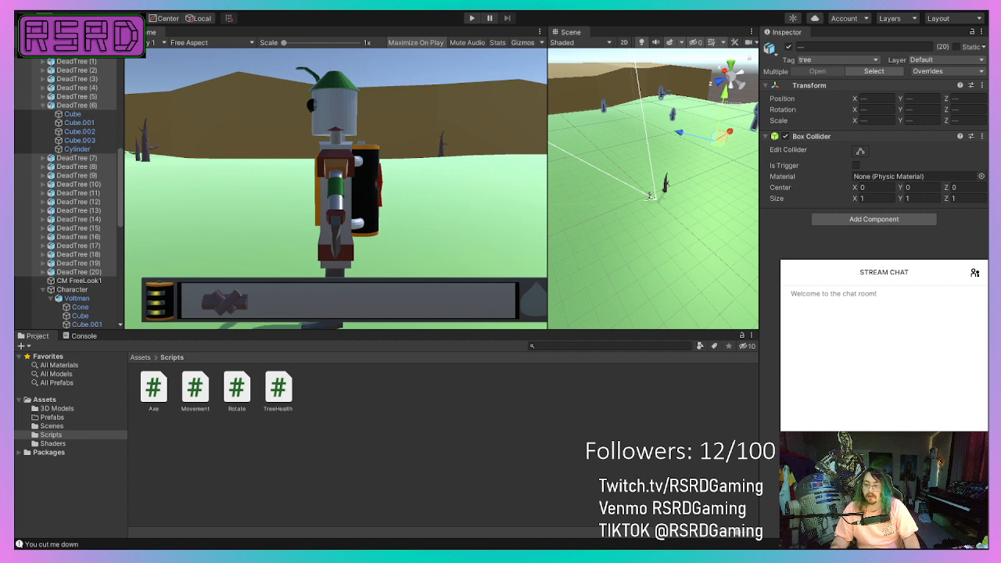
pyautogui.press('Return')
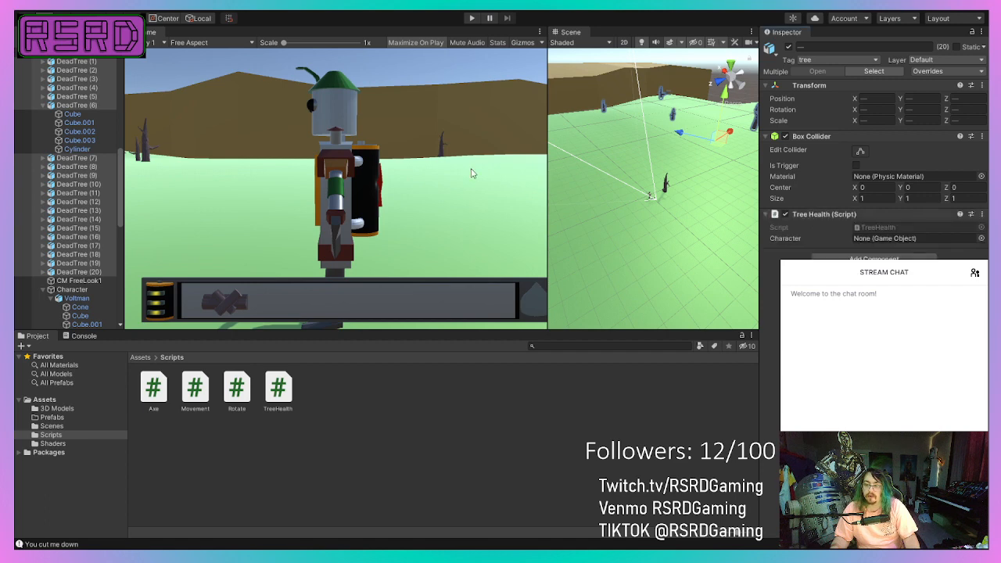
# Look through the Character, Map1 and its Cube.001 object in the hierarchy.
pyautogui.scroll(-3, 86, 196)
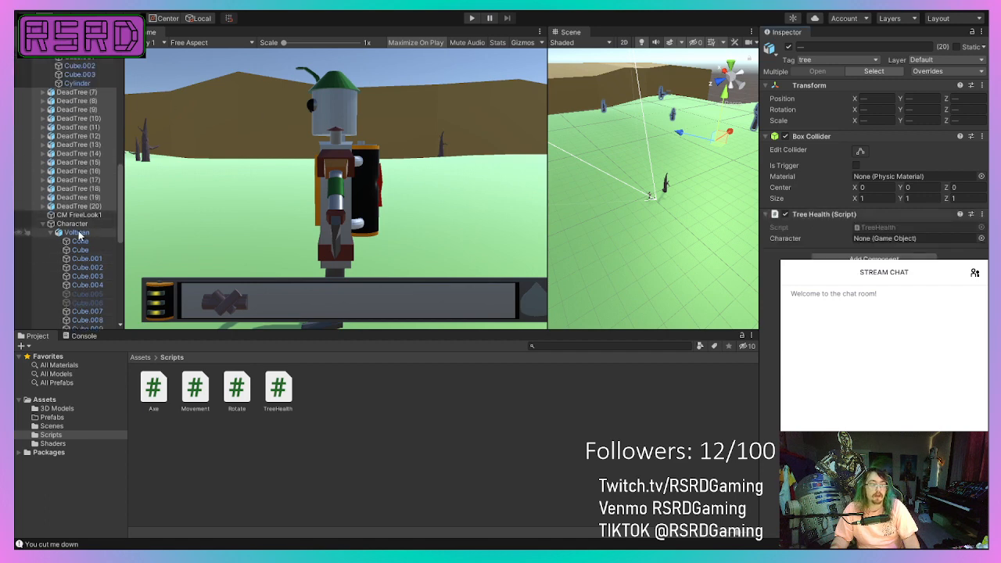
pyautogui.click(81, 224)
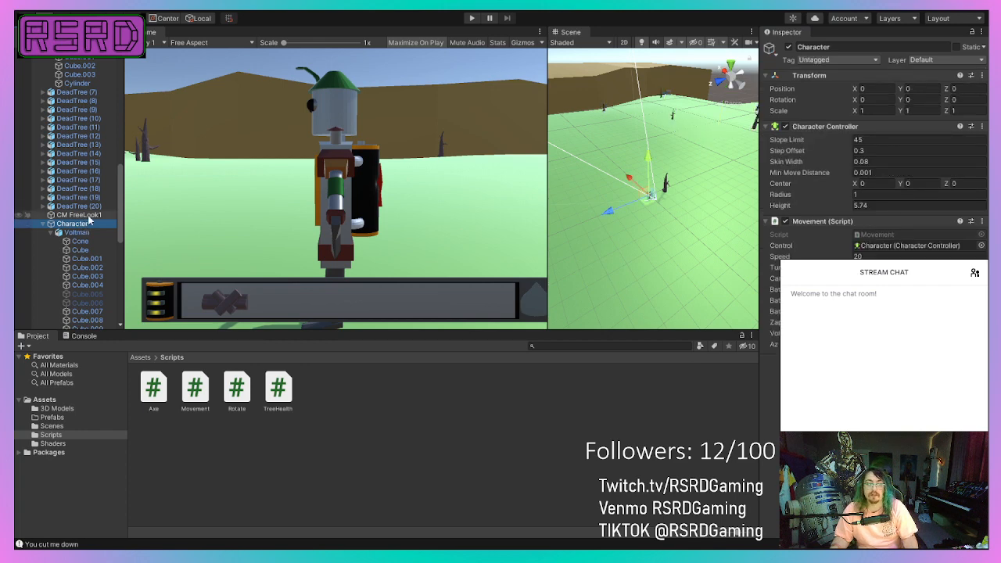
pyautogui.scroll(10, 81, 226)
pyautogui.click(65, 213)
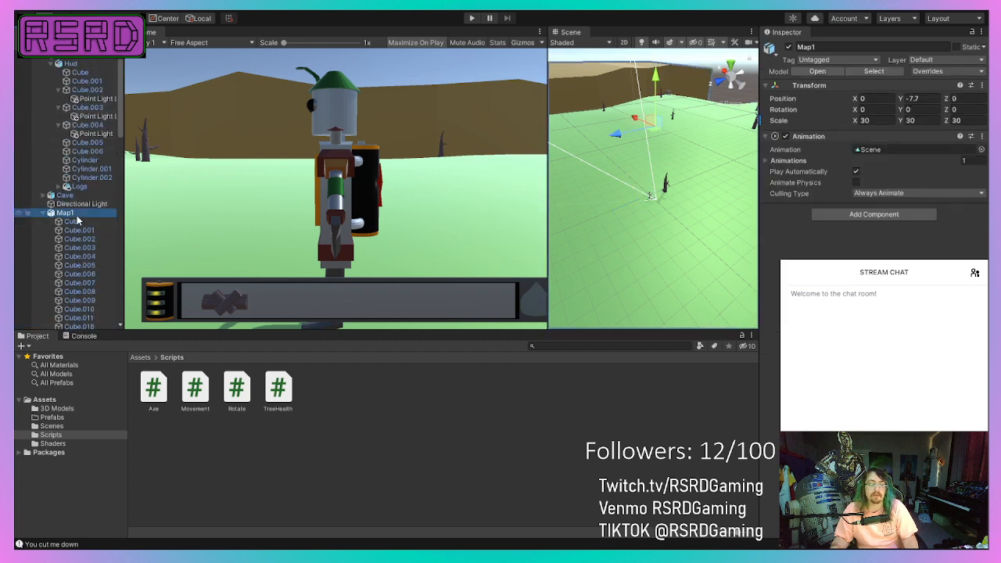
pyautogui.click(79, 230)
pyautogui.scroll(-1, 84, 224)
pyautogui.scroll(-5, 82, 224)
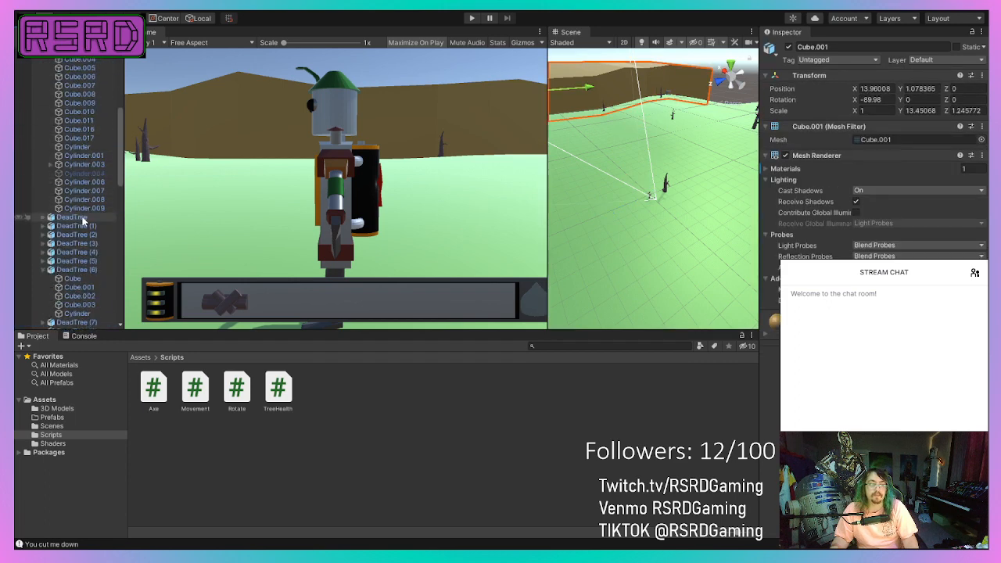
pyautogui.click(74, 217)
pyautogui.keyDown('shift'); pyautogui.click(77, 235); pyautogui.keyUp('shift')
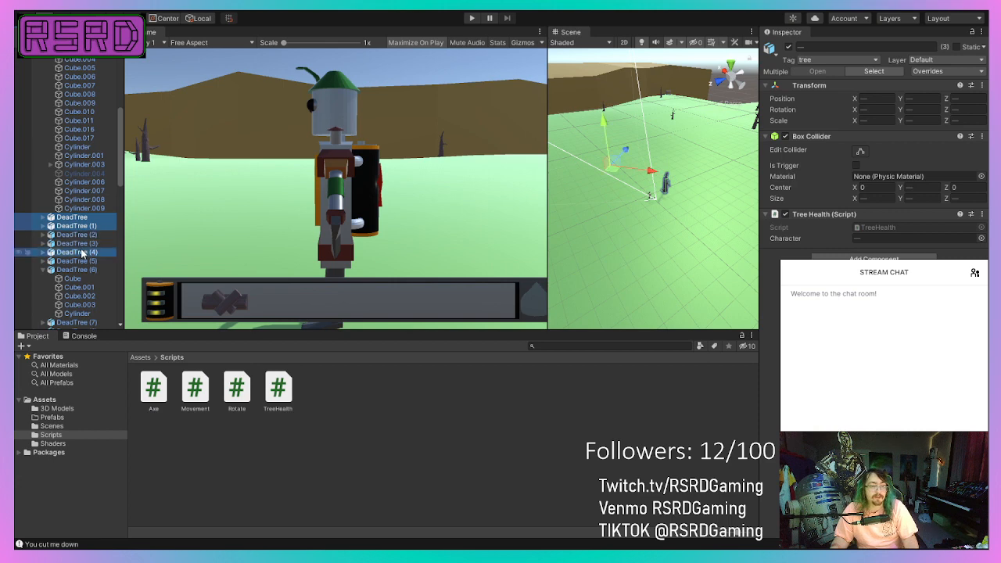
pyautogui.keyDown('shift'); pyautogui.click(78, 261); pyautogui.keyUp('shift')
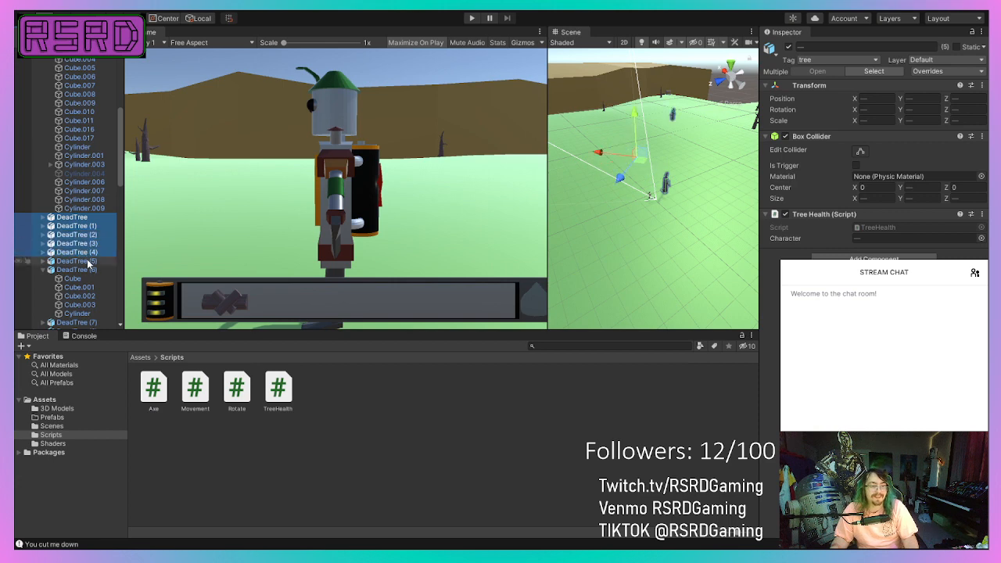
pyautogui.keyDown('shift'); pyautogui.click(92, 323); pyautogui.keyUp('shift')
pyautogui.scroll(-3, 94, 317)
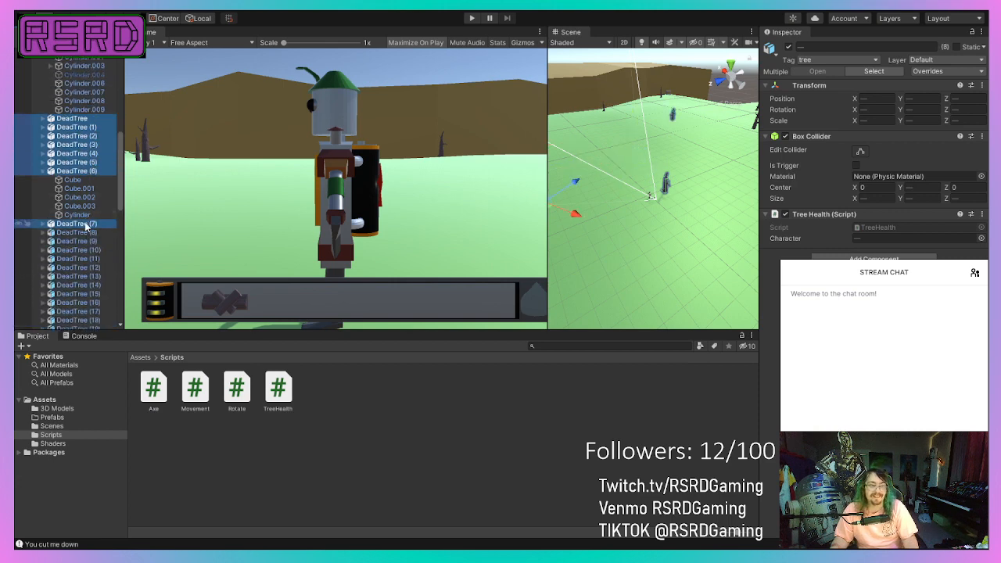
pyautogui.keyDown('shift'); pyautogui.click(91, 251); pyautogui.keyUp('shift')
pyautogui.keyDown('shift'); pyautogui.click(89, 258); pyautogui.keyUp('shift')
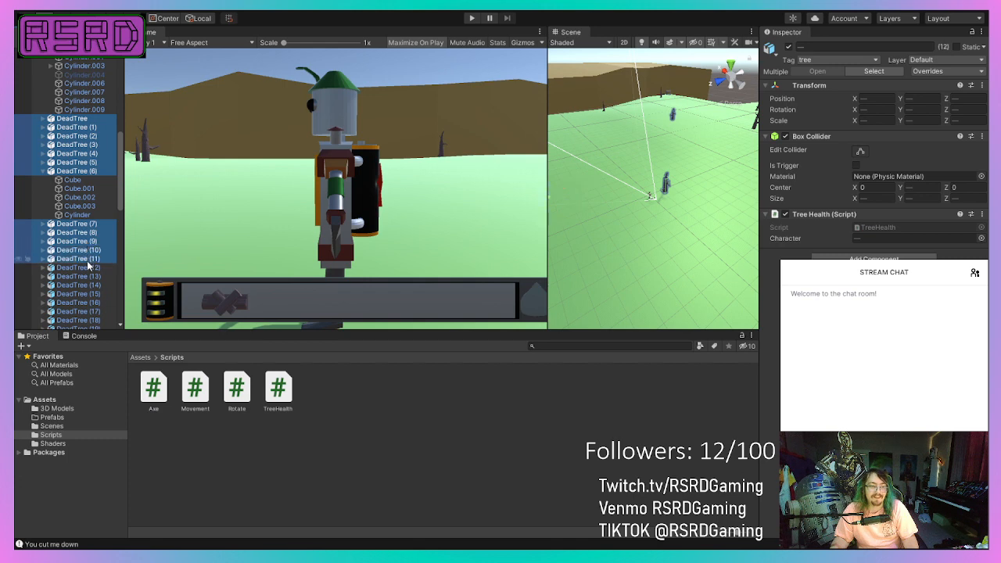
pyautogui.keyDown('shift'); pyautogui.click(90, 268); pyautogui.keyUp('shift')
pyautogui.keyDown('shift'); pyautogui.click(91, 276); pyautogui.keyUp('shift')
pyautogui.keyDown('ctrl'); pyautogui.click(90, 294); pyautogui.keyUp('ctrl')
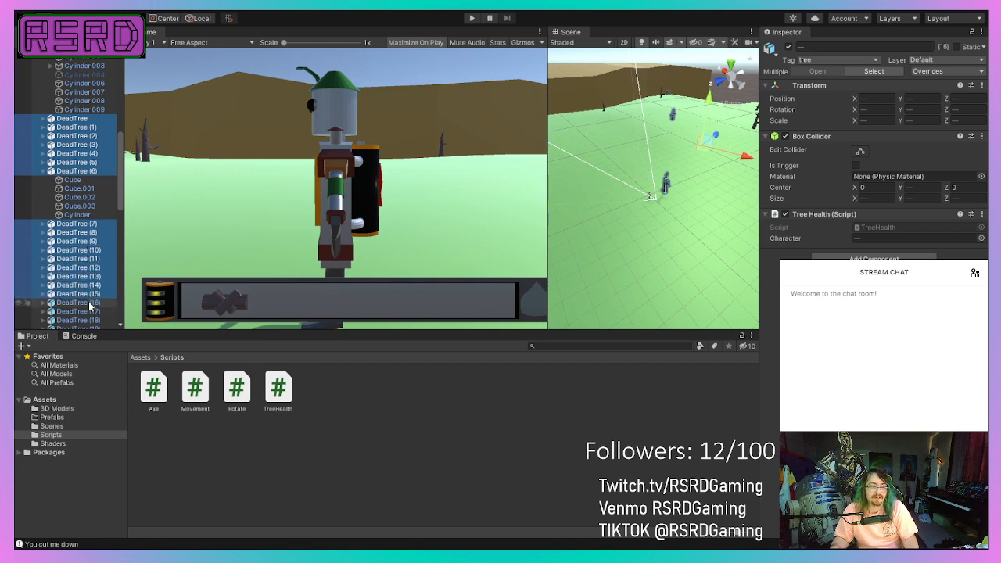
pyautogui.keyDown('ctrl'); pyautogui.click(89, 312); pyautogui.keyUp('ctrl')
pyautogui.keyDown('ctrl'); pyautogui.click(89, 322); pyautogui.keyUp('ctrl')
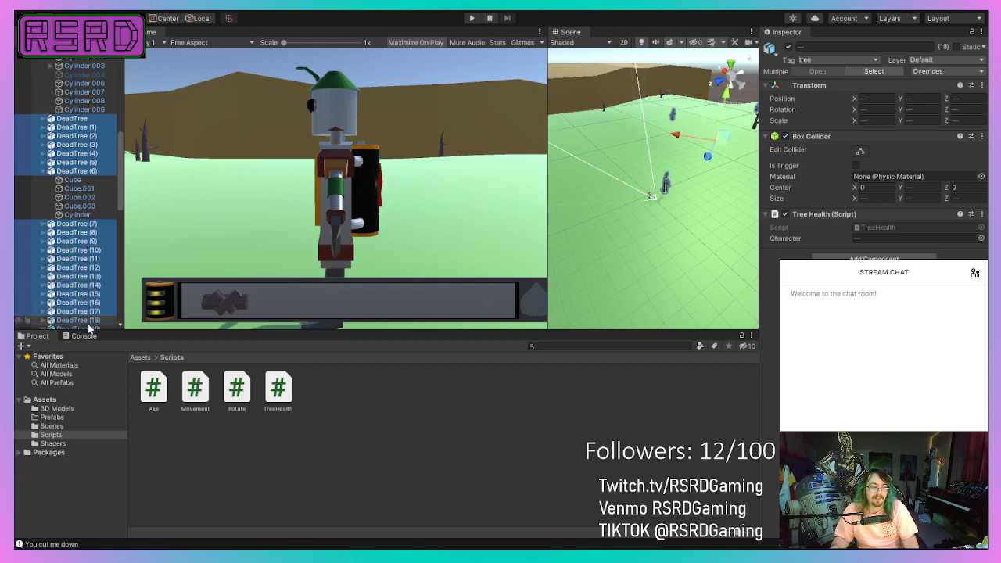
pyautogui.scroll(-3, 89, 317)
pyautogui.keyDown('shift'); pyautogui.click(78, 272); pyautogui.keyUp('shift')
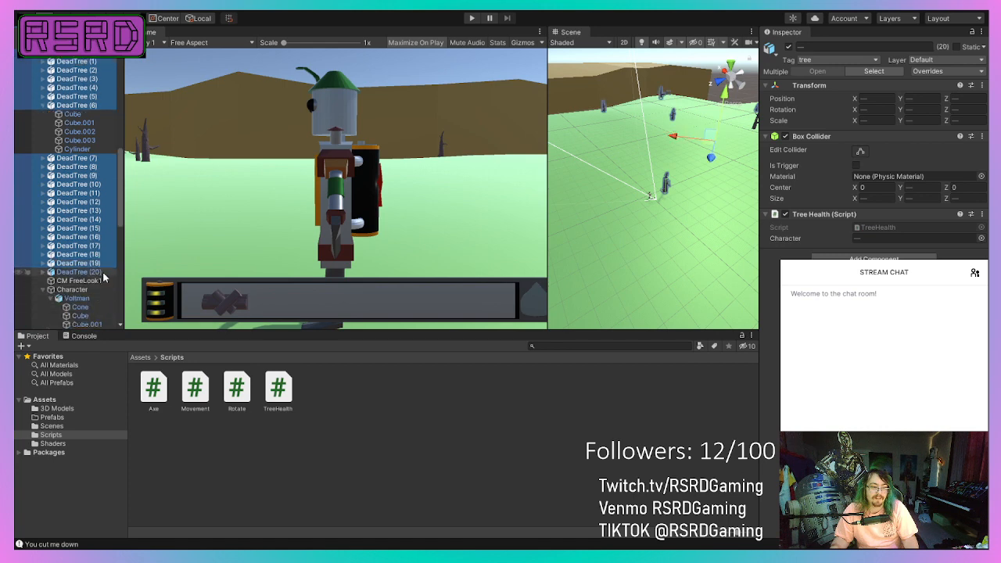
pyautogui.scroll(-6, 95, 282)
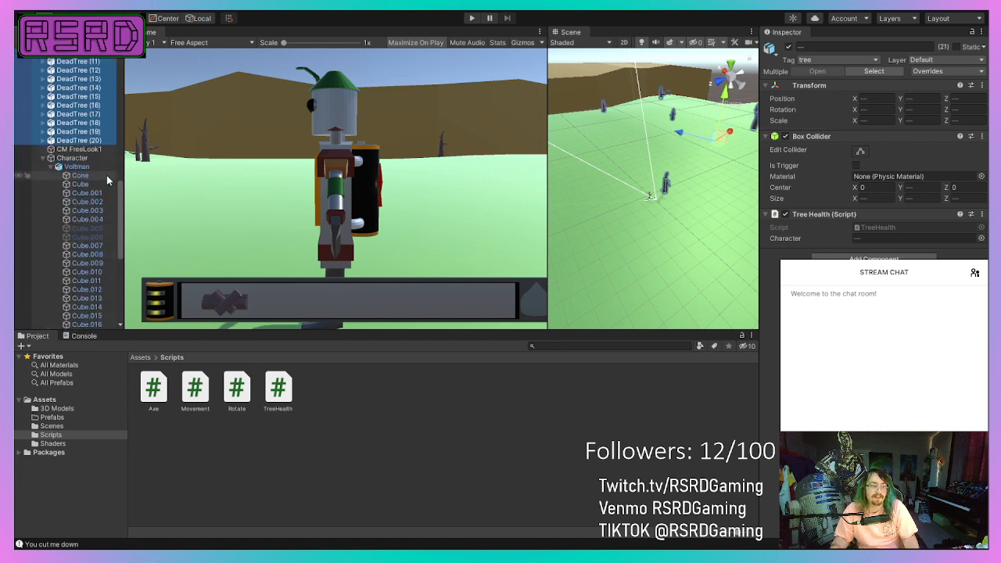
pyautogui.click(80, 158)
pyautogui.click(583, 237)
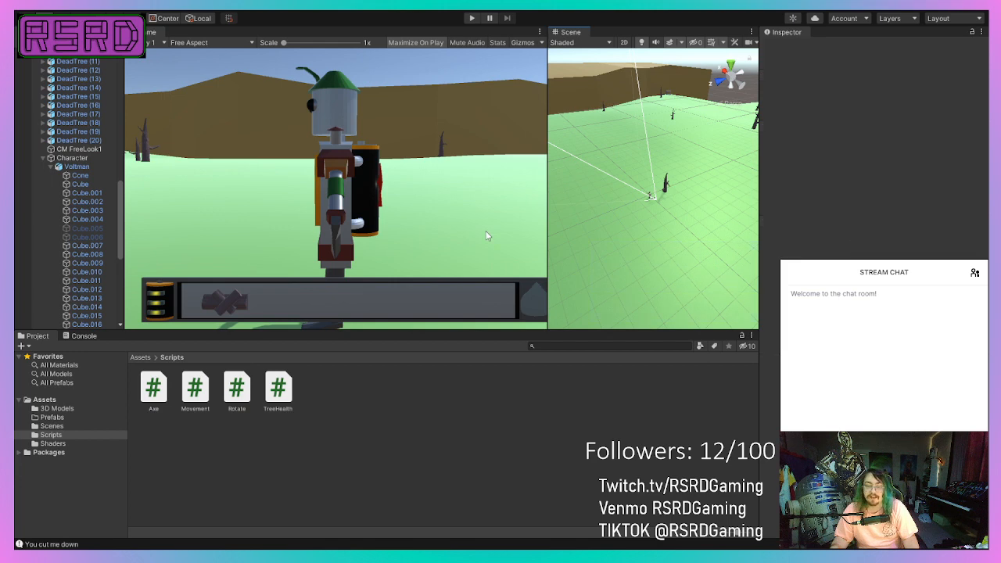
# Select all the dead trees, DeadTree through DeadTree (20), and assign the Character object to their Tree Health script's Character reference.
pyautogui.click(71, 157)
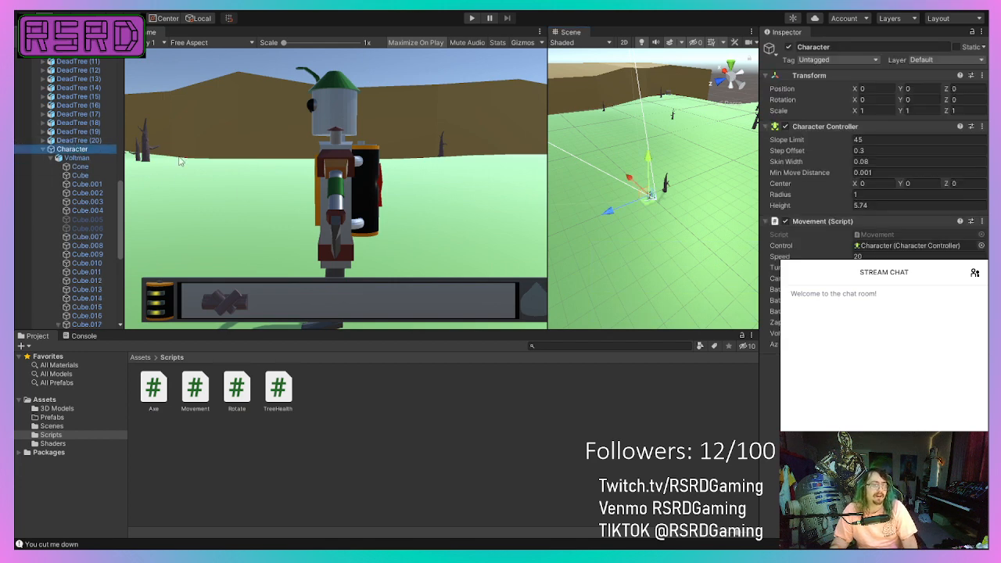
pyautogui.click(86, 140)
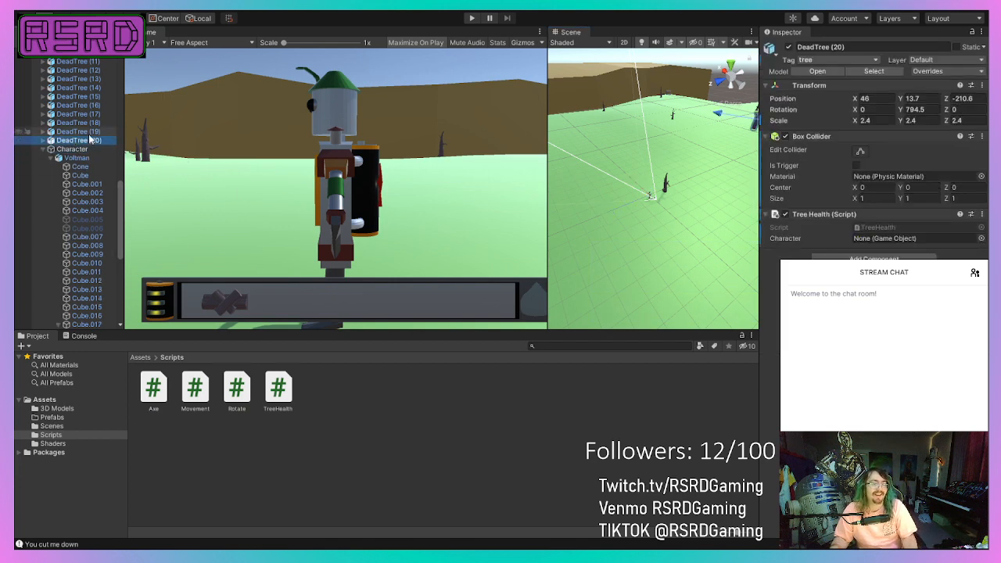
pyautogui.keyDown('ctrl'); pyautogui.click(90, 133); pyautogui.keyUp('ctrl')
pyautogui.keyDown('ctrl'); pyautogui.click(92, 123); pyautogui.keyUp('ctrl')
pyautogui.keyDown('ctrl'); pyautogui.click(93, 115); pyautogui.keyUp('ctrl')
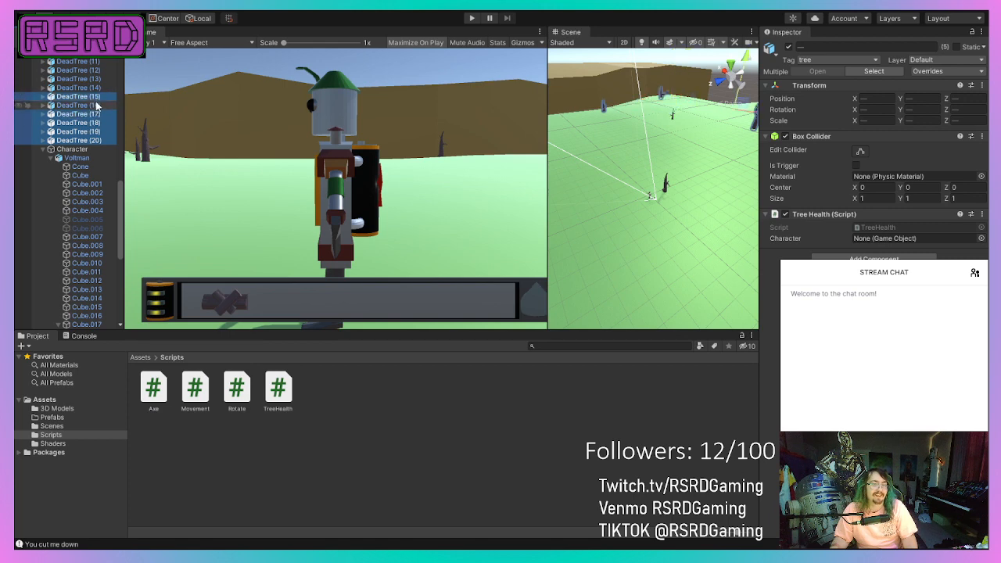
pyautogui.keyDown('ctrl'); pyautogui.click(95, 80); pyautogui.keyUp('ctrl')
pyautogui.keyDown('ctrl'); pyautogui.click(95, 71); pyautogui.keyUp('ctrl')
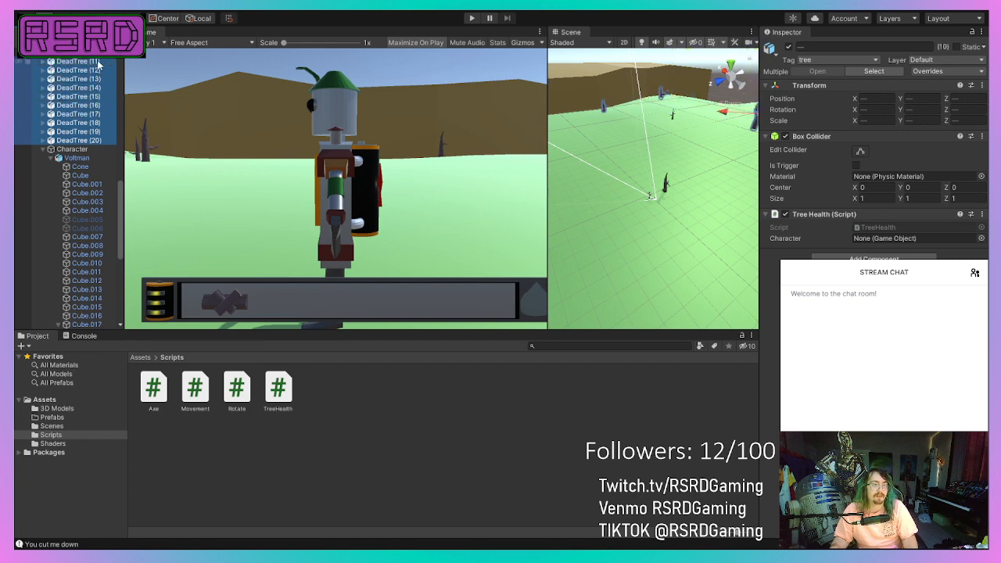
pyautogui.scroll(5, 93, 117)
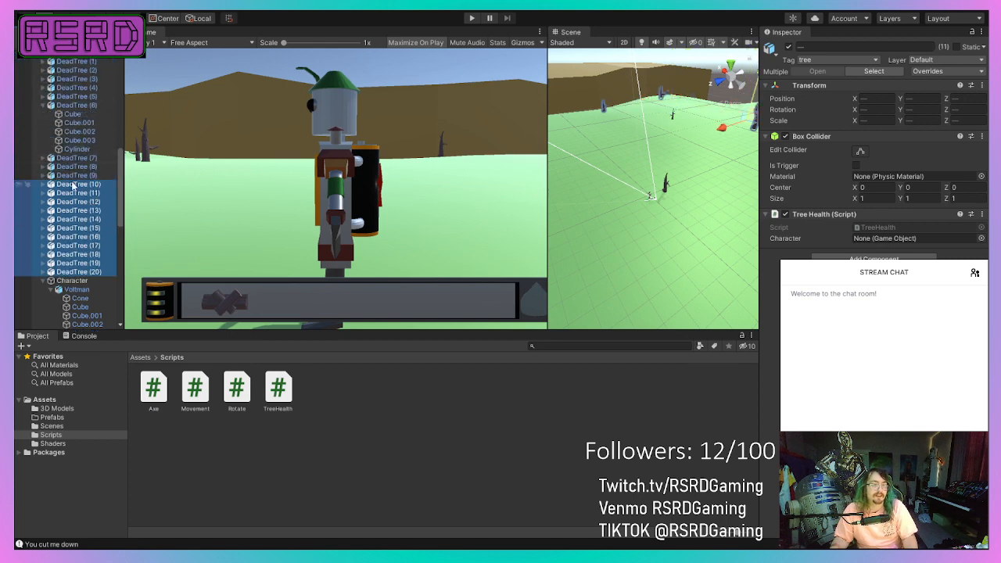
pyautogui.keyDown('ctrl'); pyautogui.click(74, 175); pyautogui.keyUp('ctrl')
pyautogui.keyDown('ctrl'); pyautogui.click(75, 167); pyautogui.keyUp('ctrl')
pyautogui.keyDown('ctrl'); pyautogui.click(75, 159); pyautogui.keyUp('ctrl')
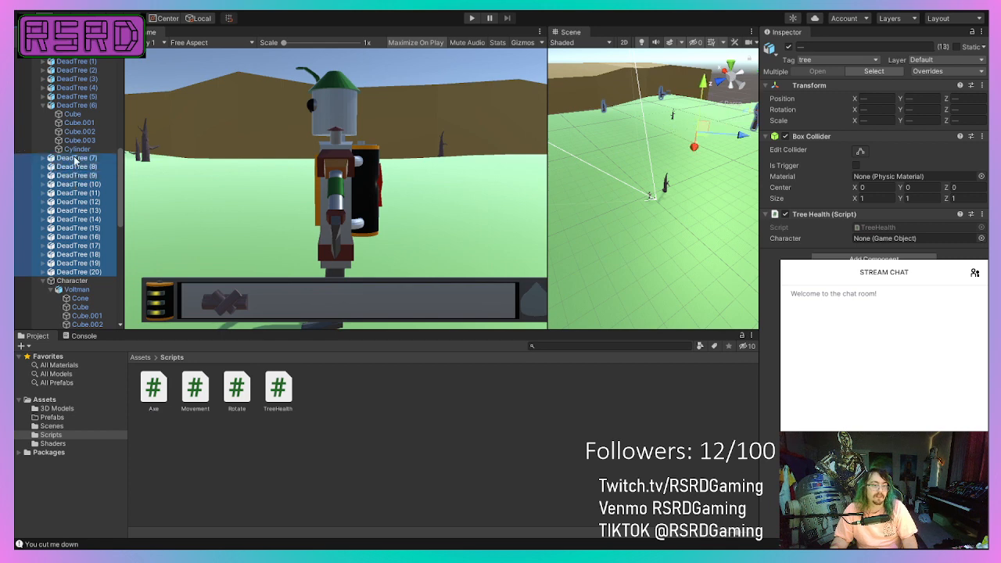
pyautogui.keyDown('ctrl'); pyautogui.click(84, 107); pyautogui.keyUp('ctrl')
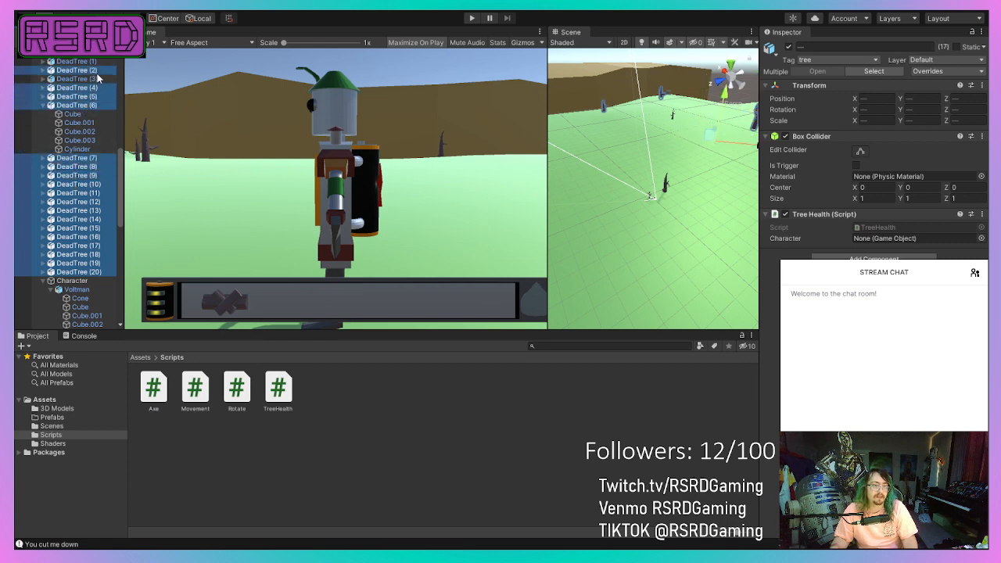
pyautogui.keyDown('ctrl'); pyautogui.click(95, 79); pyautogui.keyUp('ctrl')
pyautogui.scroll(3, 93, 83)
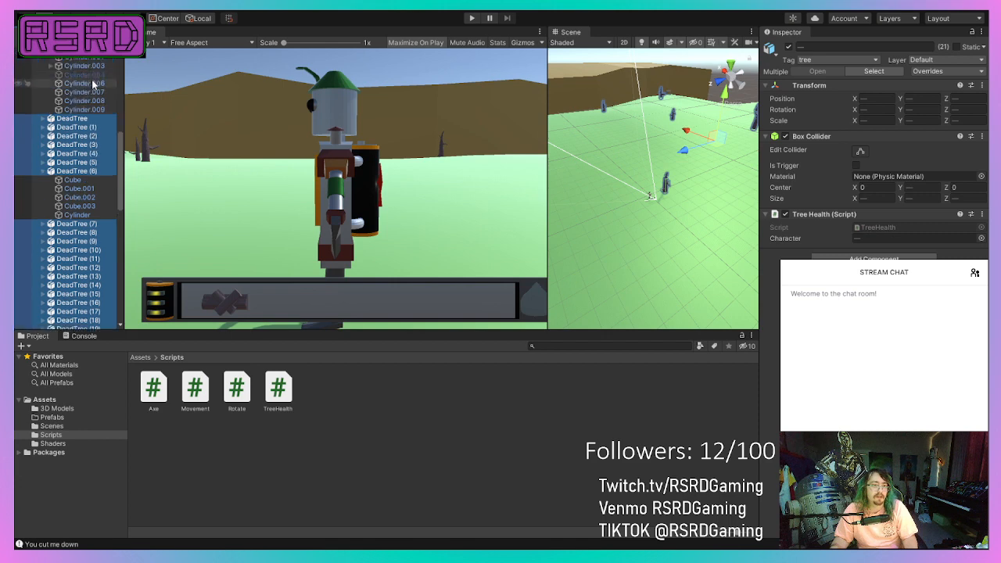
pyautogui.scroll(-10, 102, 312)
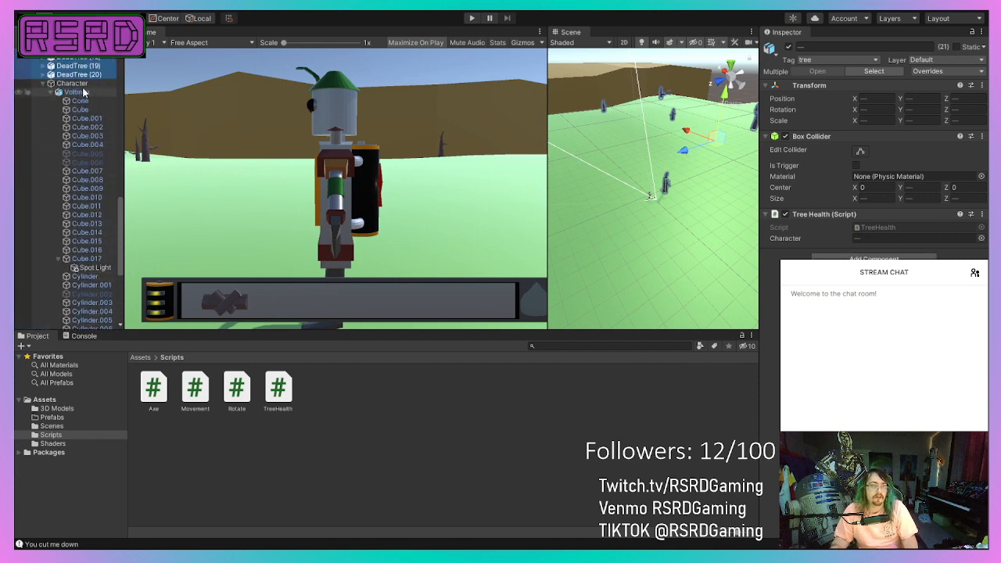
pyautogui.moveTo(82, 91); pyautogui.dragTo(913, 247)
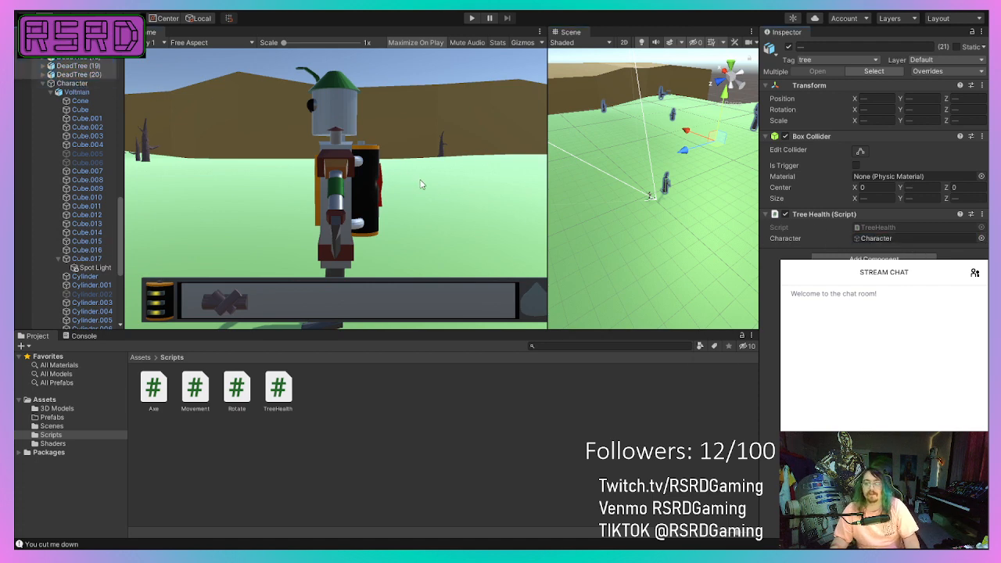
# Run the game briefly to test the scene, and stop it again.
pyautogui.scroll(-6, 599, 218)
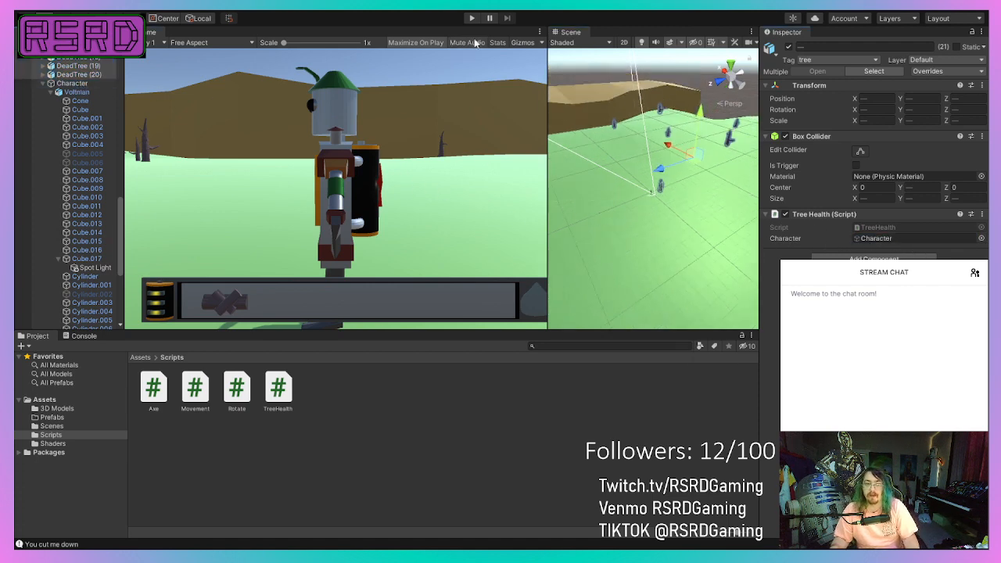
pyautogui.click(473, 19)
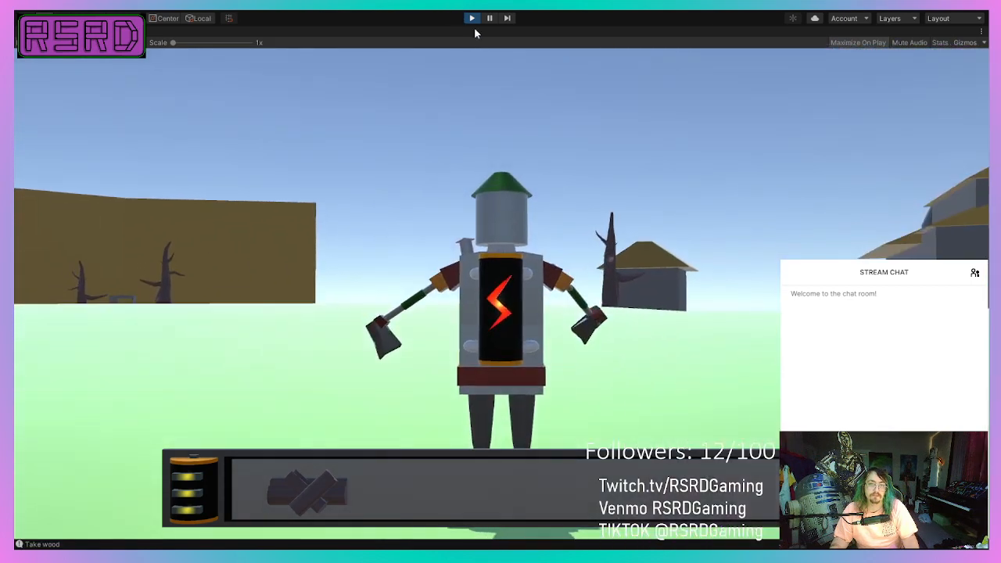
pyautogui.click(472, 18)
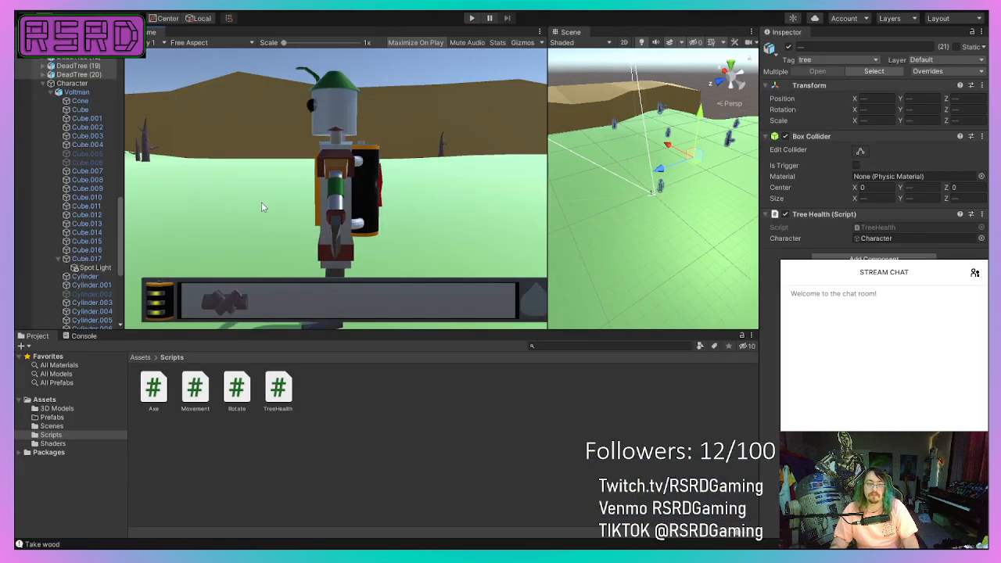
# Fit DeadTree (1)'s Box Collider to its trunk with center Y -2.65 and size X 2.26, Y 14.62, Z 2.35.
pyautogui.scroll(15, 69, 90)
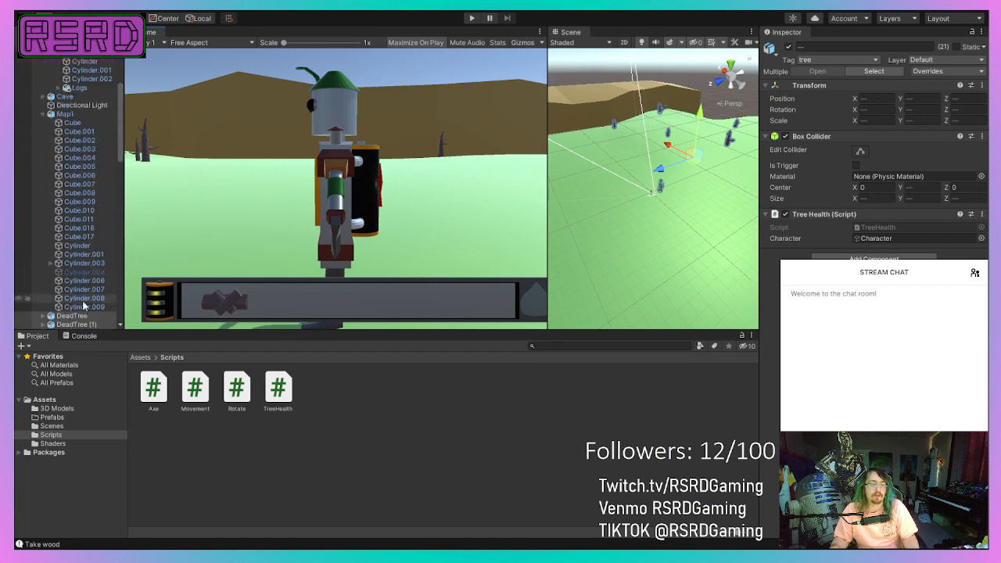
pyautogui.click(80, 323)
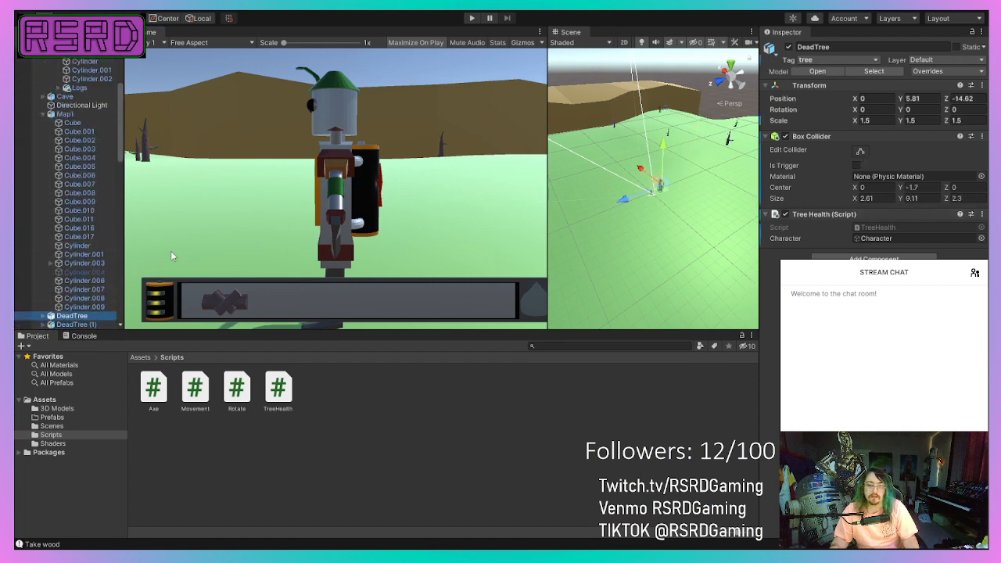
pyautogui.scroll(10, 552, 190)
pyautogui.moveTo(606, 171); pyautogui.dragTo(690, 102, button='right')
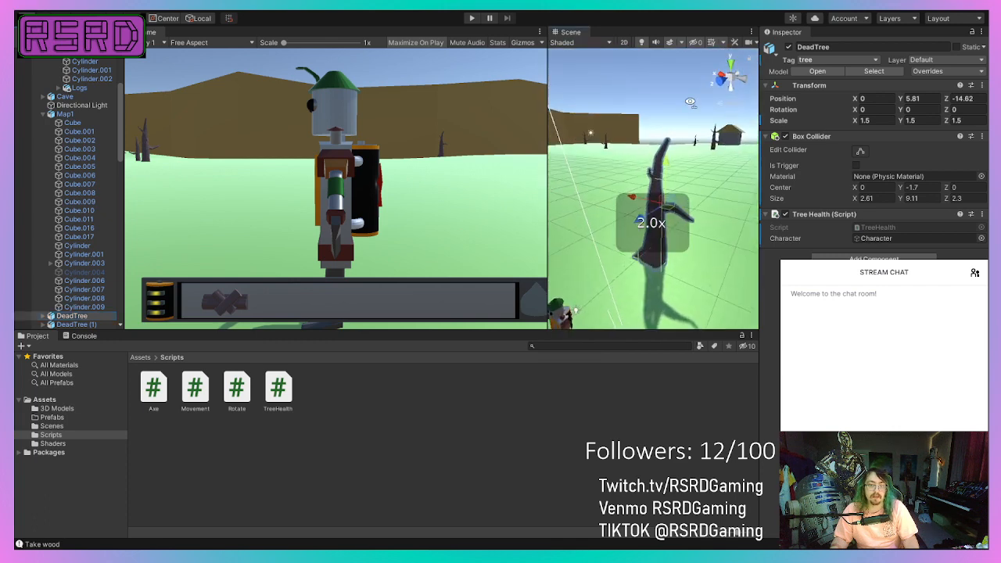
pyautogui.click(70, 324)
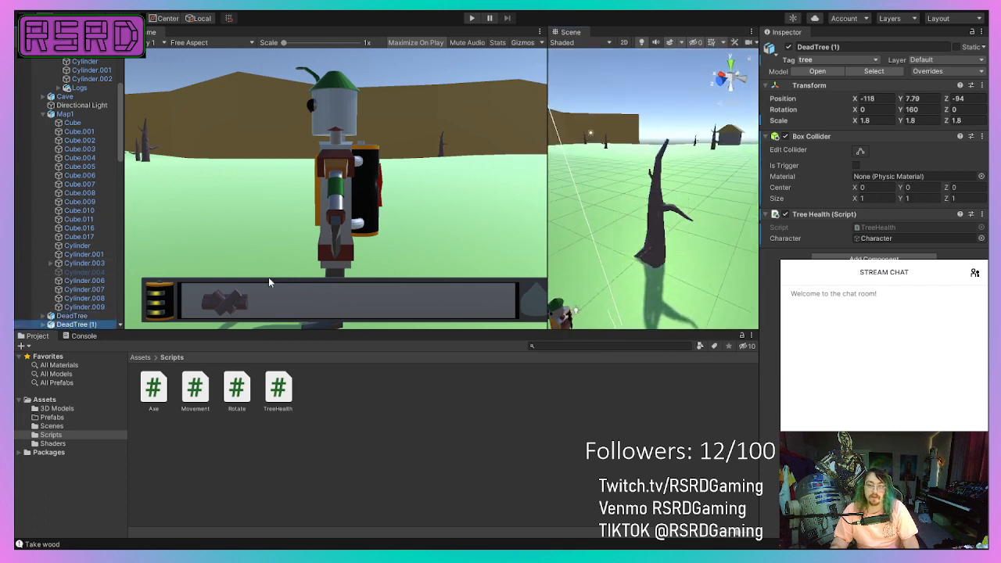
pyautogui.press('f')
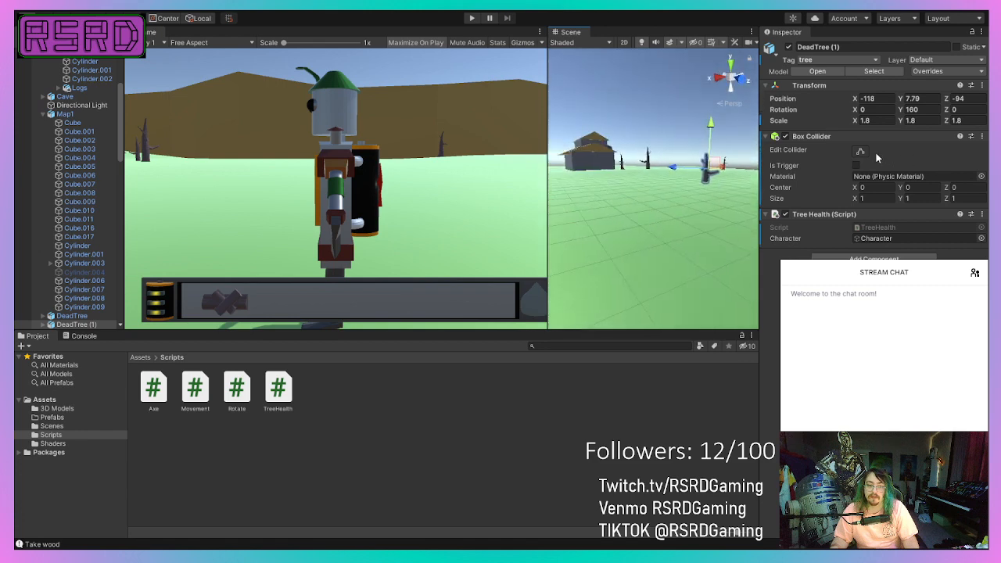
pyautogui.moveTo(635, 172); pyautogui.dragTo(532, 215, button='right')
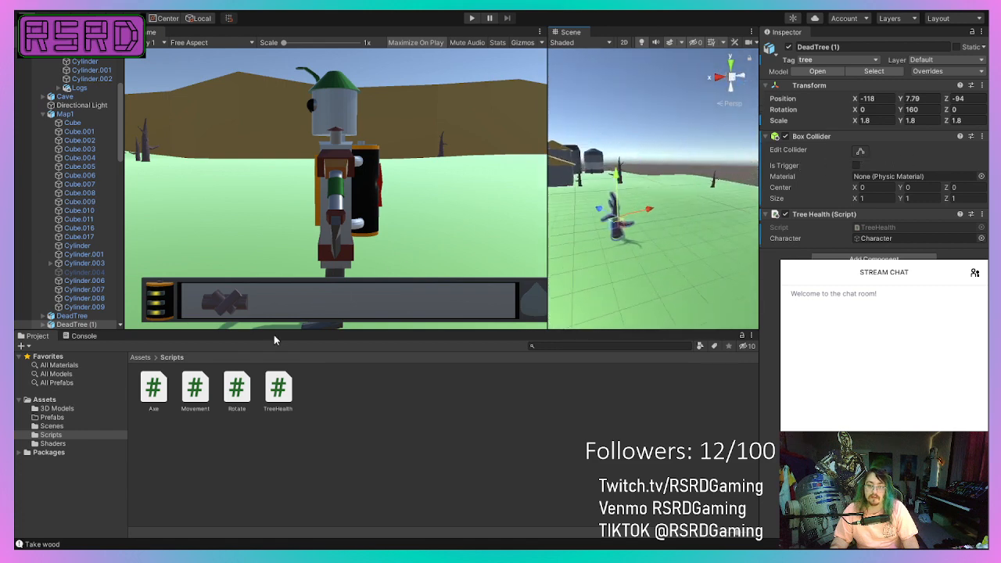
pyautogui.scroll(10, 585, 252)
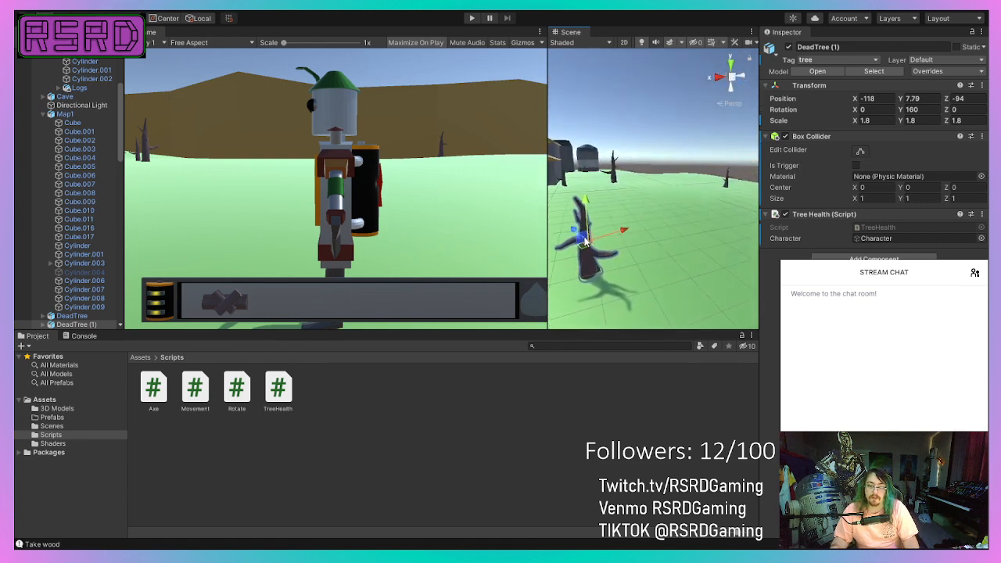
pyautogui.scroll(5, 585, 238)
pyautogui.press('f')
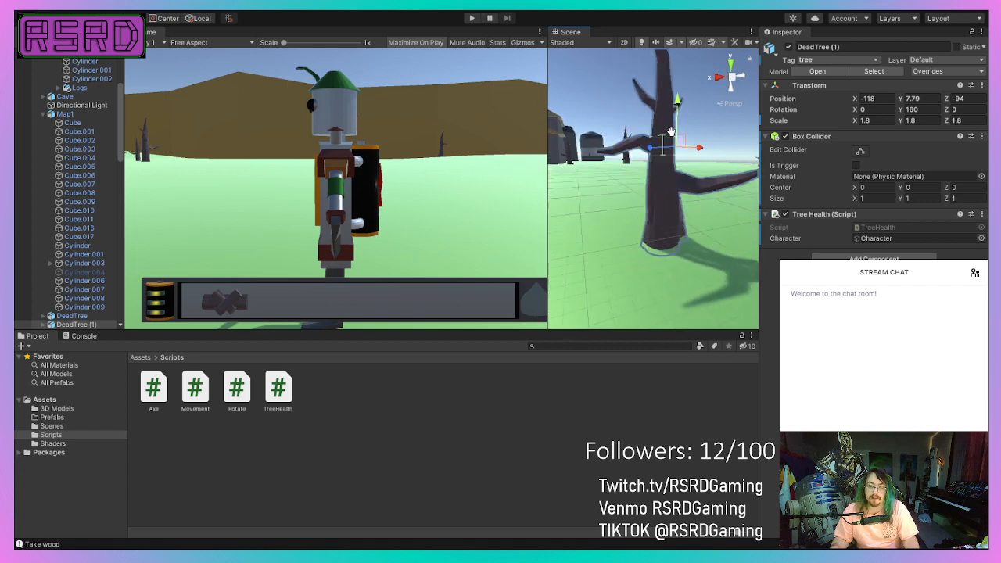
pyautogui.scroll(5, 659, 164)
pyautogui.scroll(-6, 678, 182)
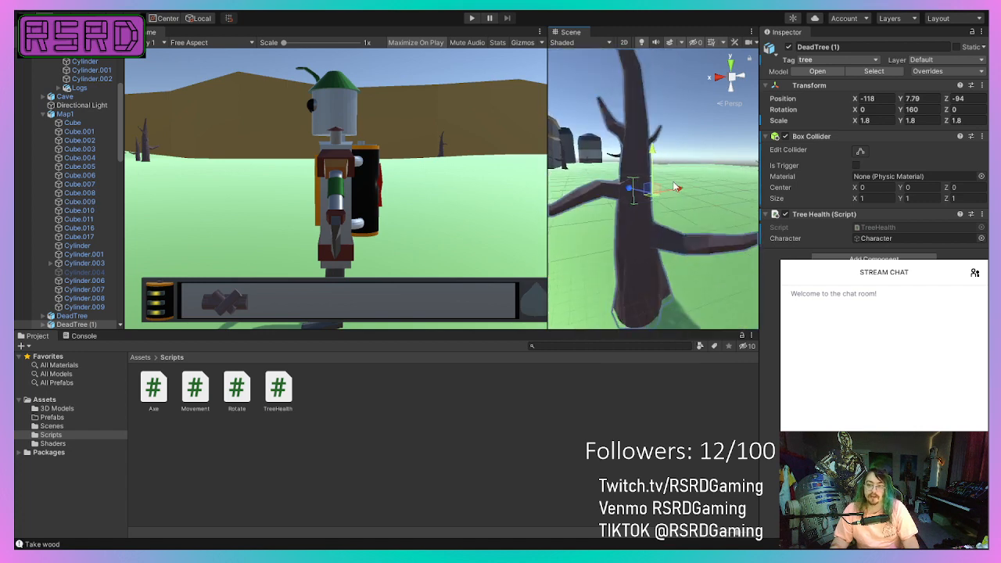
pyautogui.scroll(-4, 664, 157)
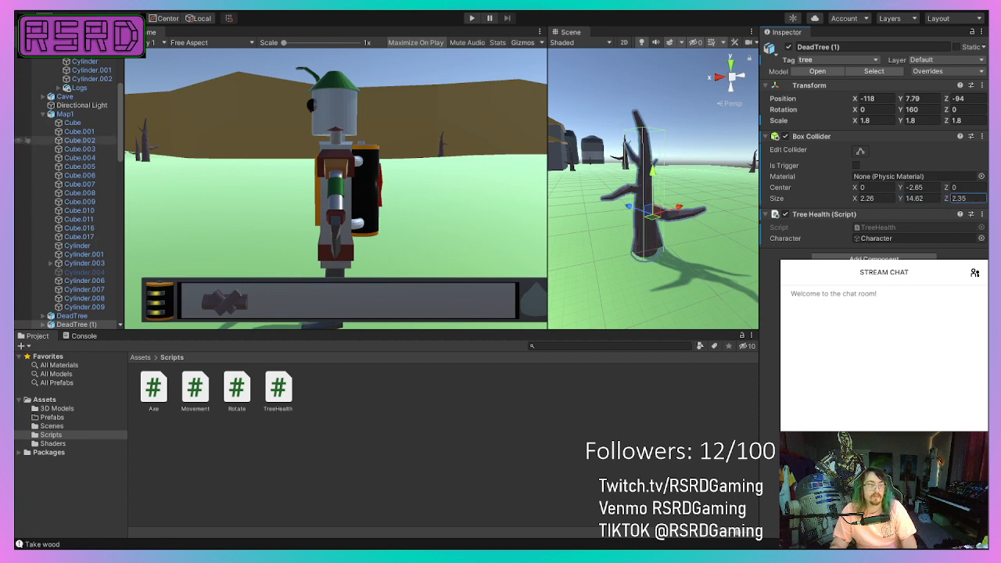
# Select DeadTree (1) through DeadTree (20) and set their Box Collider center Y to -1.14.
pyautogui.scroll(-5, 69, 192)
pyautogui.keyDown('shift'); pyautogui.click(78, 169); pyautogui.keyUp('shift')
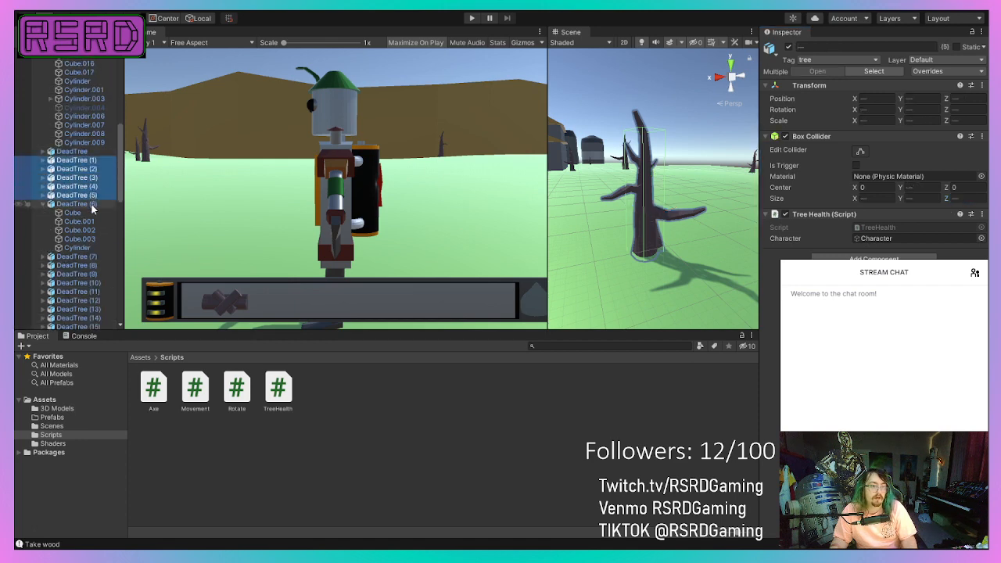
pyautogui.keyDown('shift'); pyautogui.click(78, 205); pyautogui.keyUp('shift')
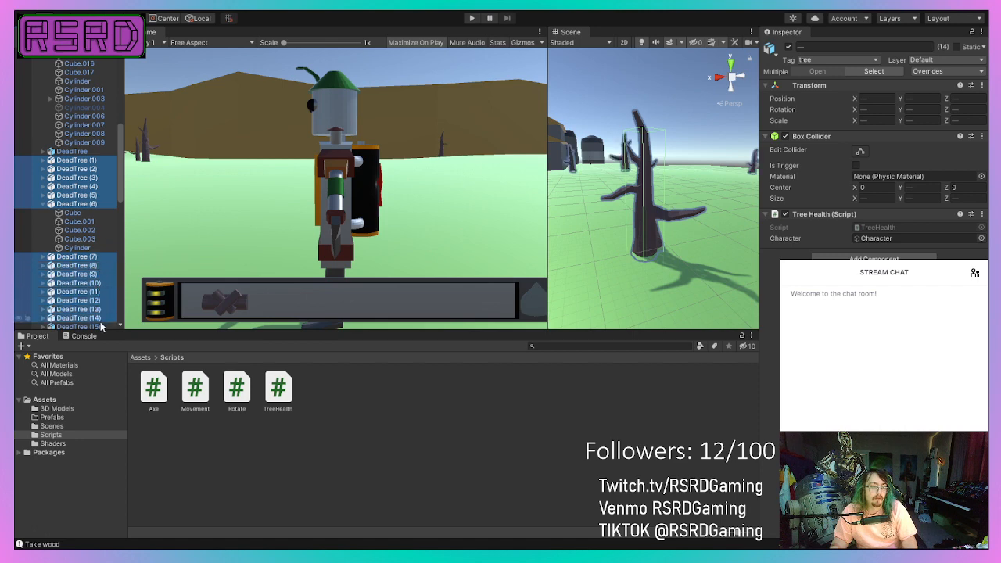
pyautogui.scroll(-5, 94, 297)
pyautogui.keyDown('shift'); pyautogui.click(98, 175); pyautogui.keyUp('shift')
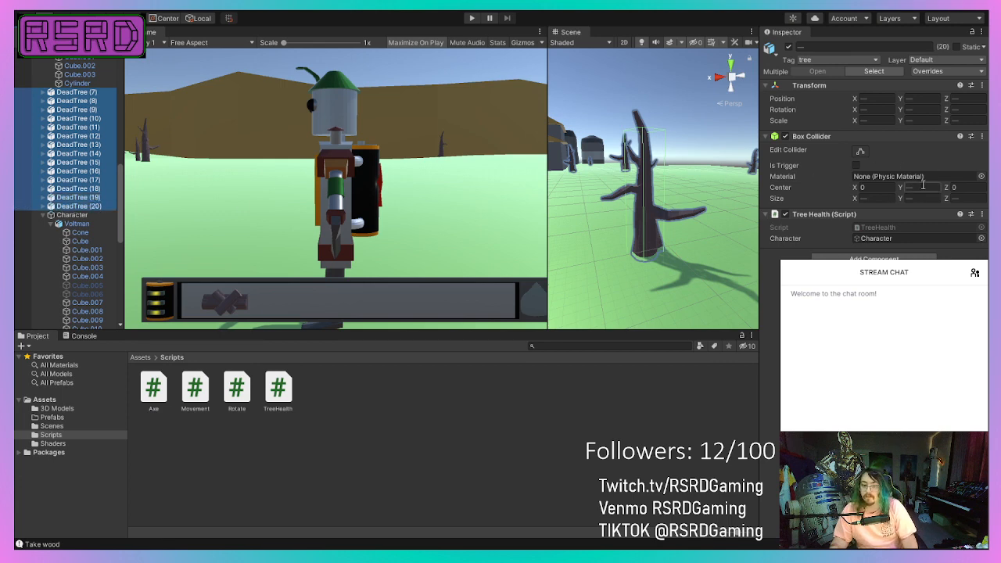
pyautogui.moveTo(900, 189); pyautogui.dragTo(914, 189)
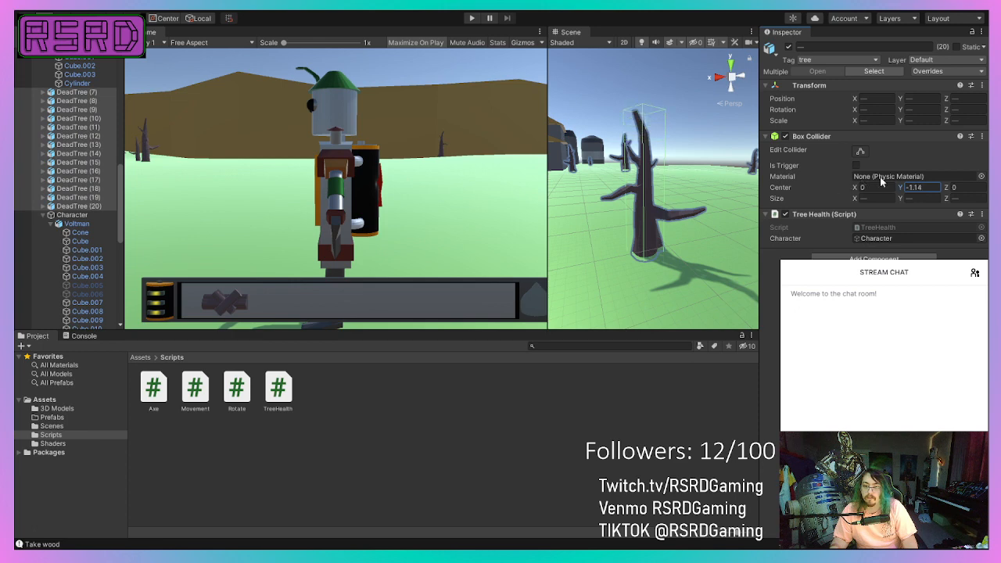
# Set the selected trees' Box Colliders to center Y -1.66 and size X 2.77, Y 11.45, Z 1.93.
pyautogui.moveTo(611, 164); pyautogui.dragTo(626, 178, button='right')
pyautogui.press('w')
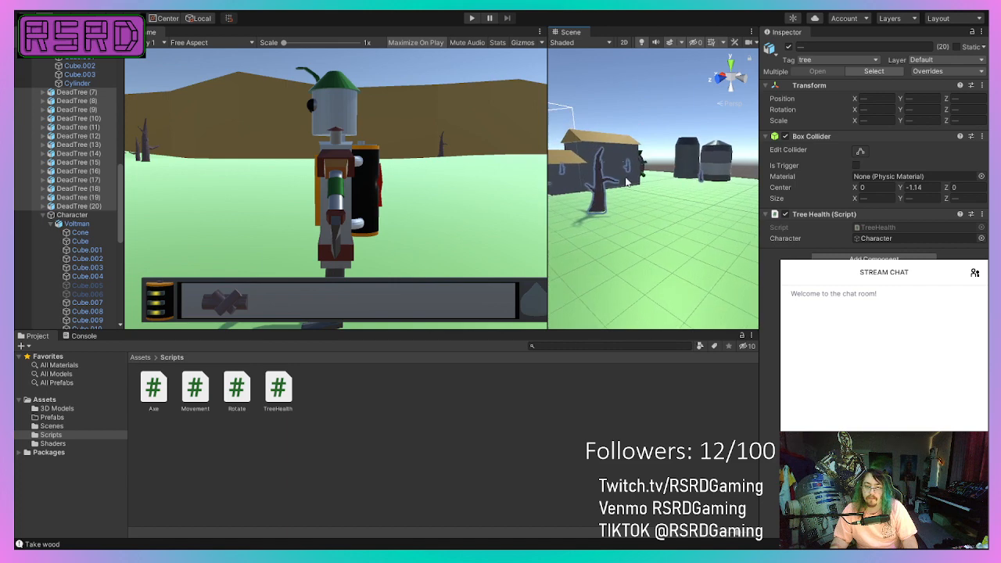
pyautogui.moveTo(739, 175); pyautogui.dragTo(668, 172, button='right')
pyautogui.keyDown('alt'); pyautogui.moveTo(668, 173); pyautogui.dragTo(543, 178); pyautogui.keyUp('alt')
pyautogui.scroll(1, 543, 177)
pyautogui.scroll(-1, 543, 178)
pyautogui.scroll(10, 712, 164)
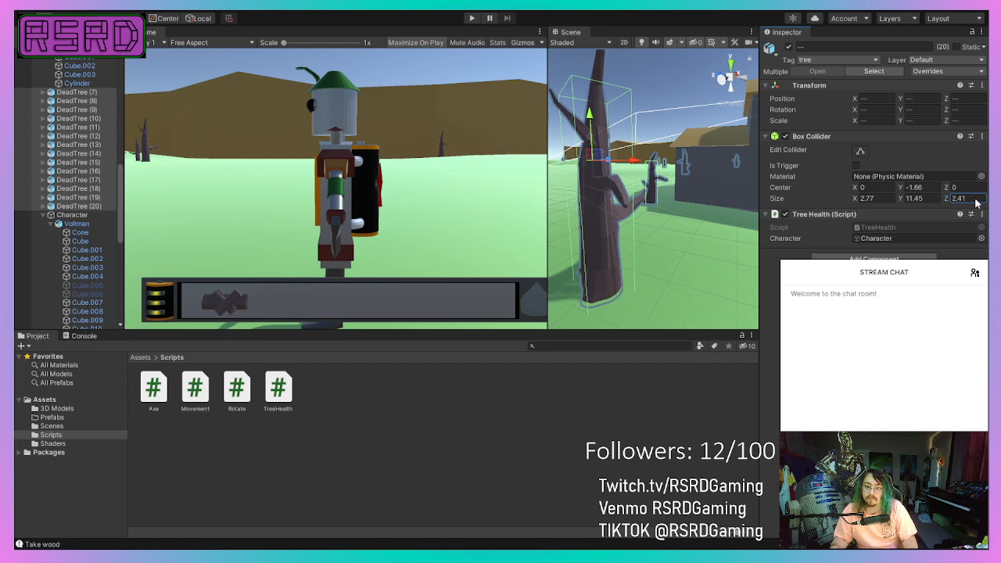
pyautogui.moveTo(975, 203); pyautogui.dragTo(967, 203)
# Examine the collider fit around the scene and on DeadTree (1) up close from several angles.
pyautogui.moveTo(614, 175); pyautogui.dragTo(444, 137, button='right')
pyautogui.press('a')
pyautogui.scroll(8, 90, 129)
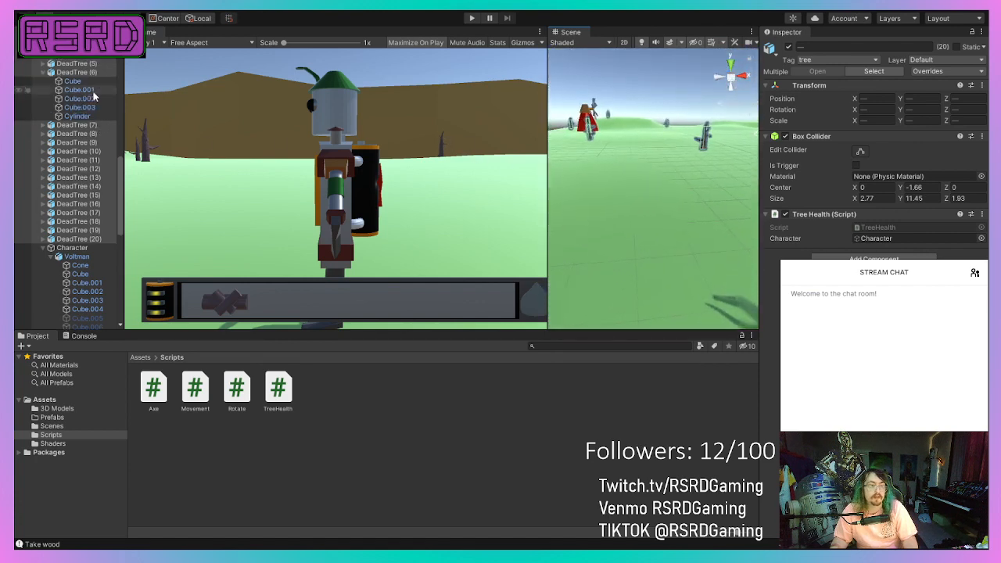
pyautogui.click(78, 193)
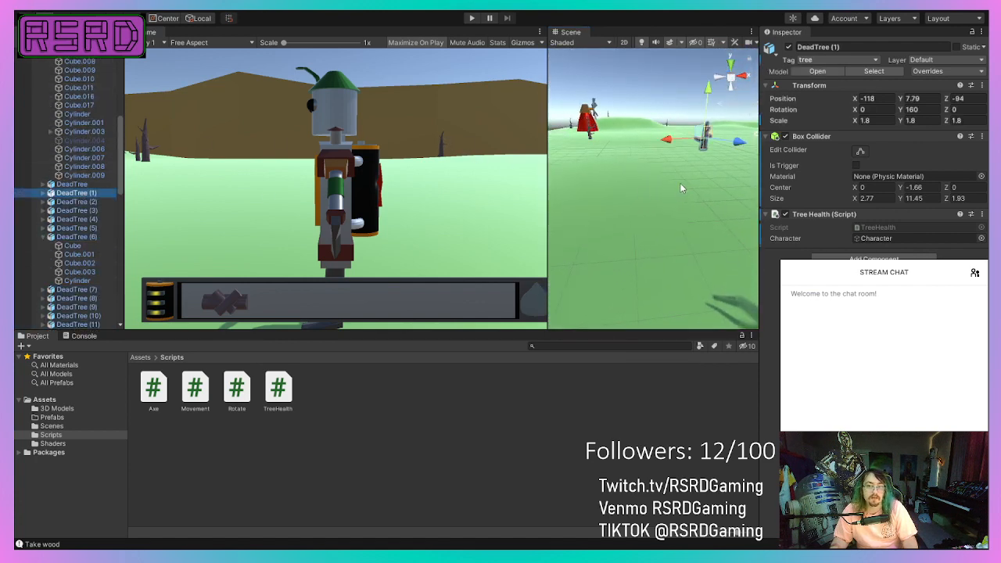
pyautogui.moveTo(680, 187); pyautogui.dragTo(523, 182, button='right')
pyautogui.moveTo(442, 169); pyautogui.dragTo(16, 223, button='middle')
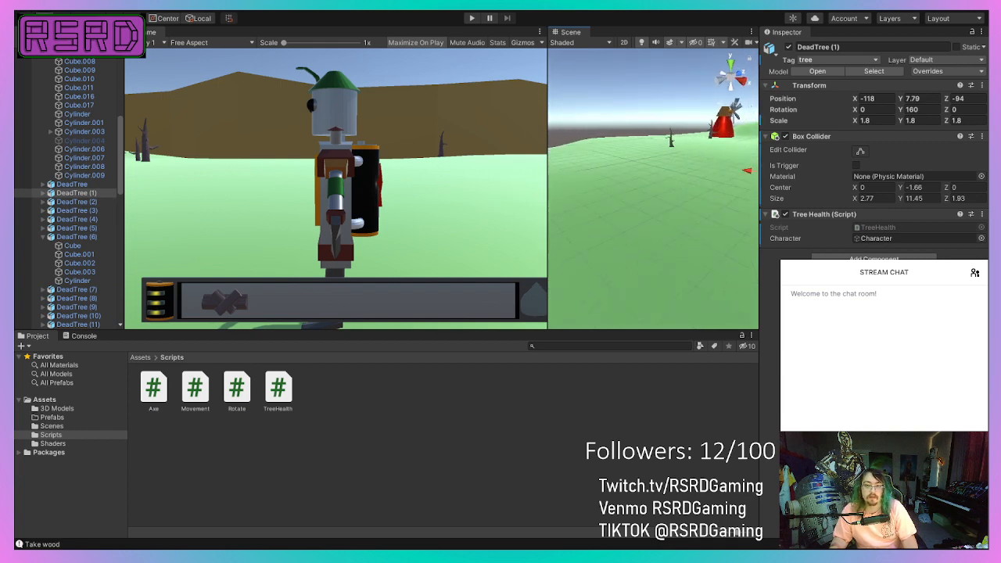
pyautogui.press('f')
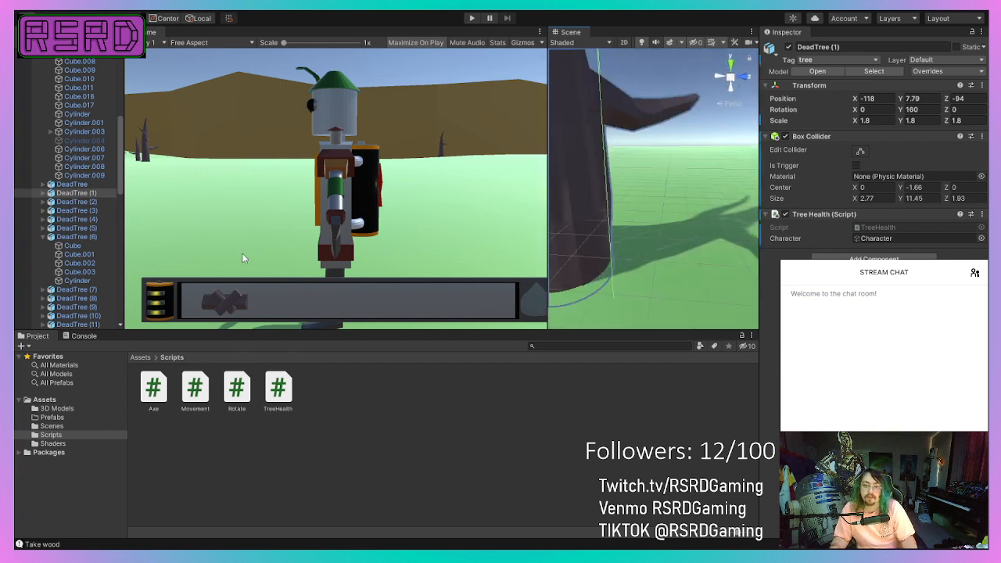
pyautogui.moveTo(326, 282); pyautogui.dragTo(235, 337, button='middle')
pyautogui.moveTo(737, 273); pyautogui.dragTo(588, 251, button='right')
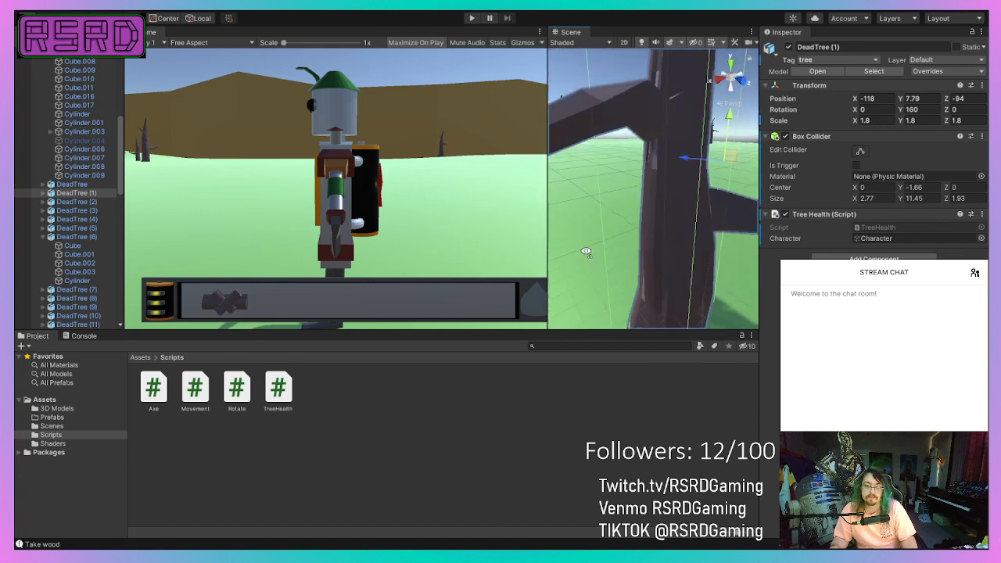
pyautogui.scroll(-3, 591, 251)
pyautogui.scroll(-4, 591, 252)
pyautogui.moveTo(706, 206); pyautogui.dragTo(566, 187, button='right')
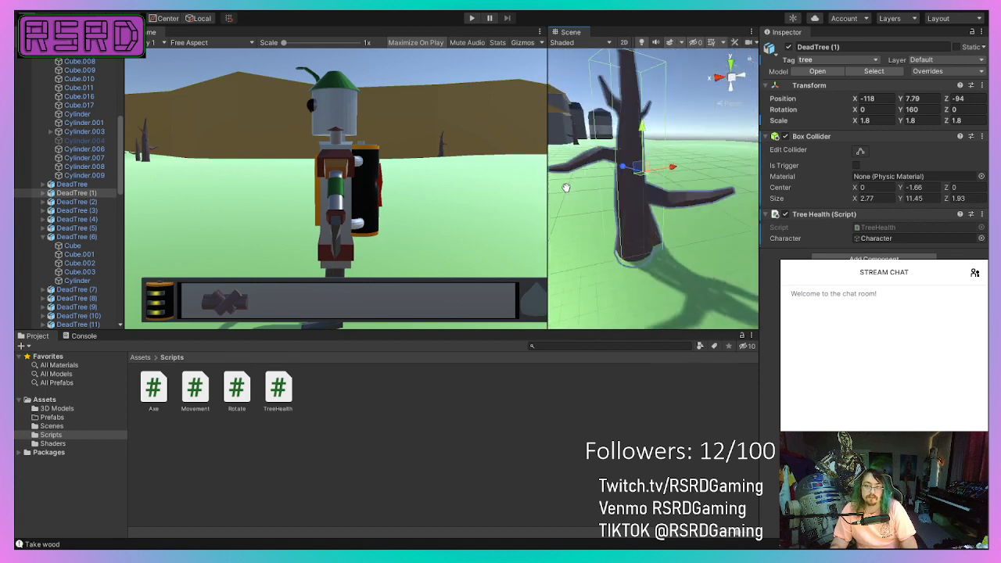
# Start the game and walk the robot up to the nearest dead tree in front of the cliffs.
pyautogui.moveTo(565, 187); pyautogui.dragTo(585, 385, button='middle')
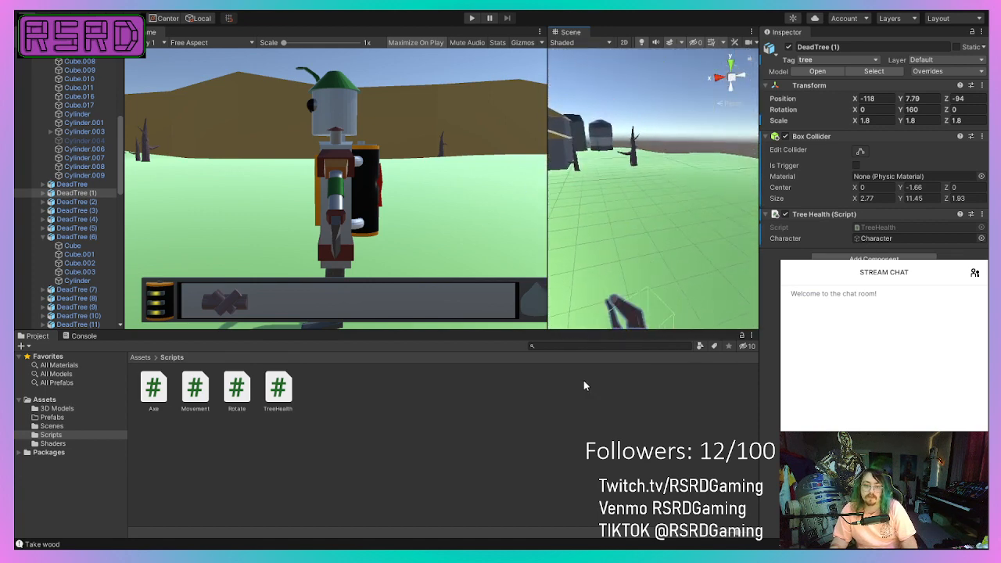
pyautogui.moveTo(637, 211); pyautogui.dragTo(15, 176, button='right')
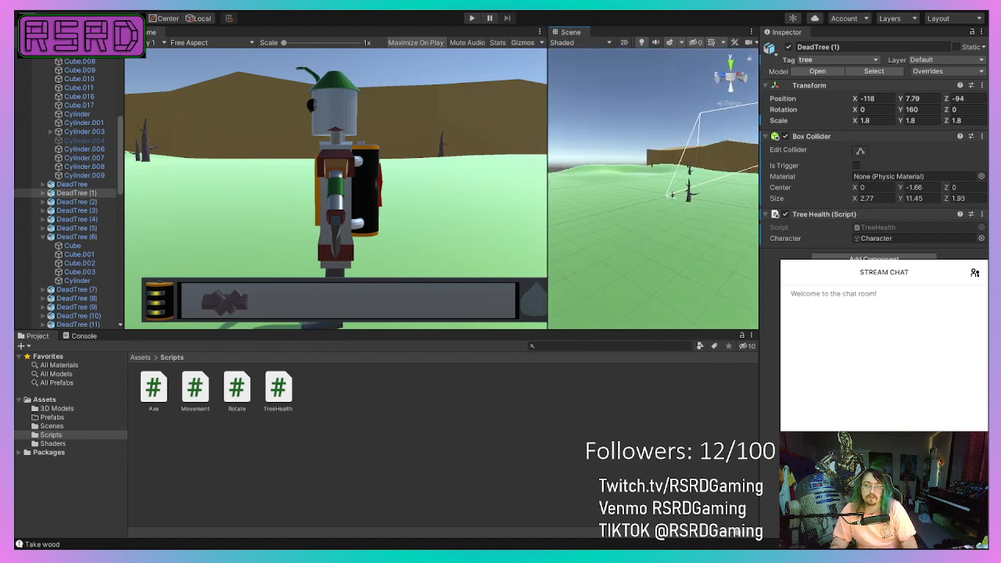
pyautogui.click(472, 19)
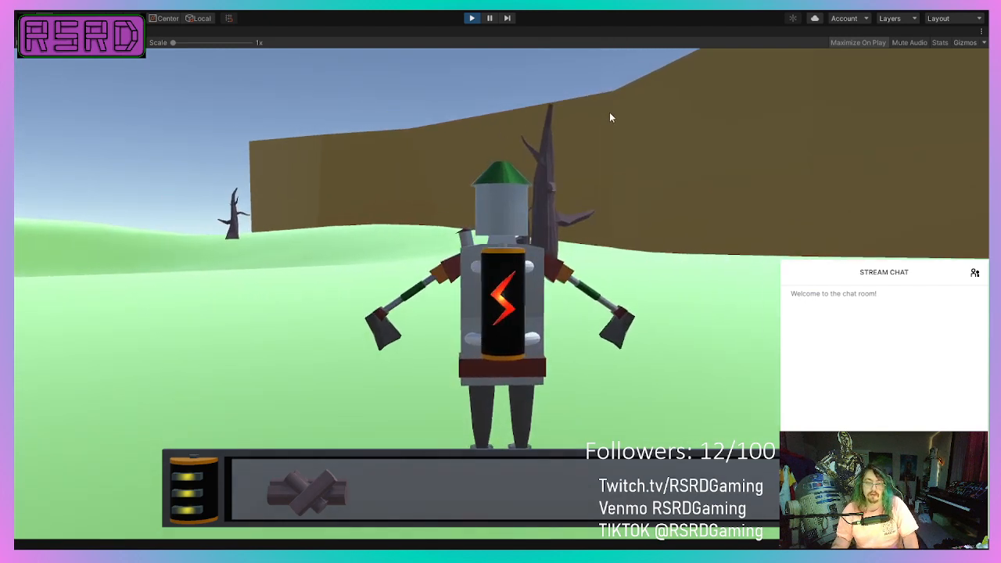
pyautogui.press('w')
pyautogui.press('d')
pyautogui.press('a')
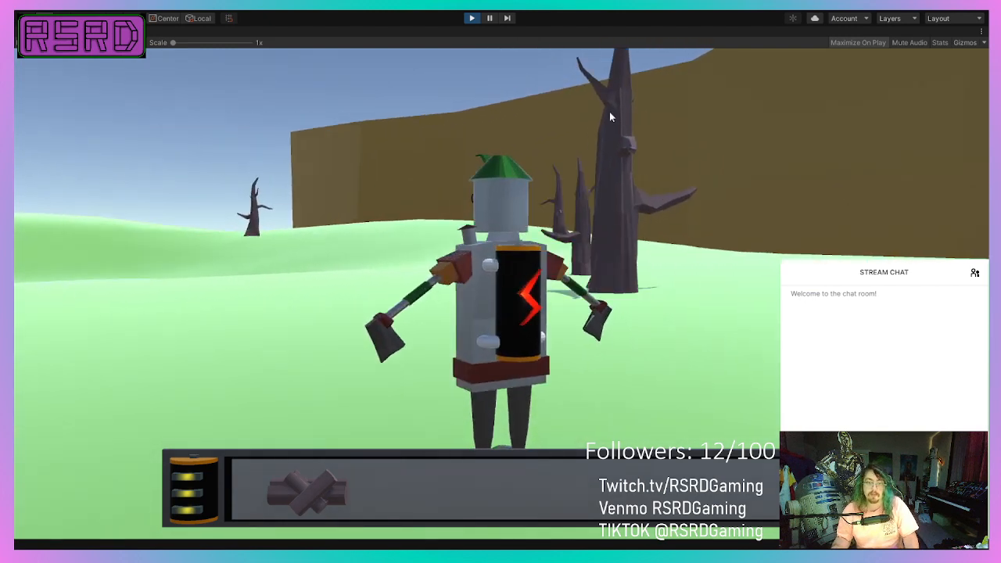
pyautogui.press('w')
pyautogui.press('d')
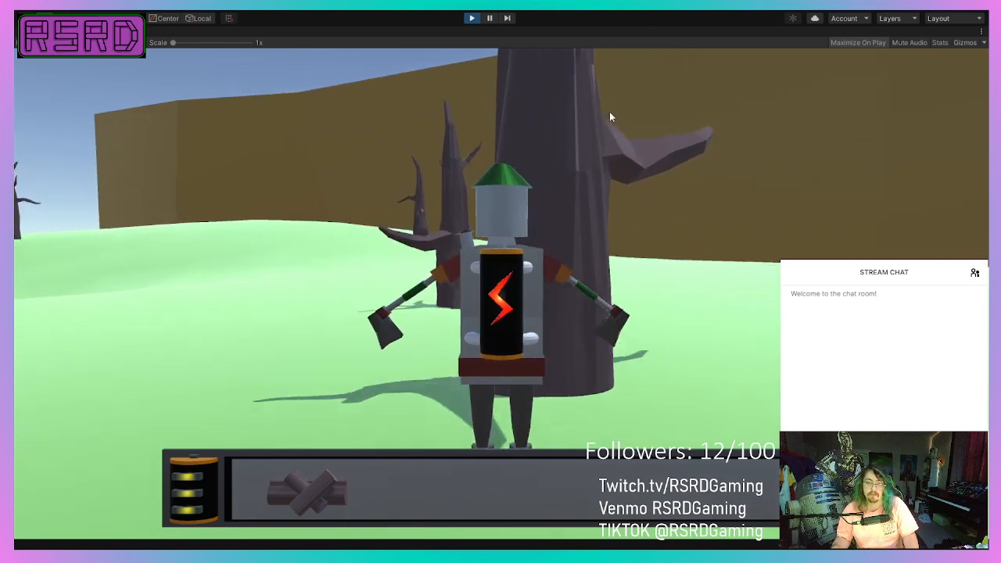
pyautogui.press('w')
# Swing the robot's axes at the nearest dead tree until it is cut down, testing its collider.
pyautogui.click(610, 116)
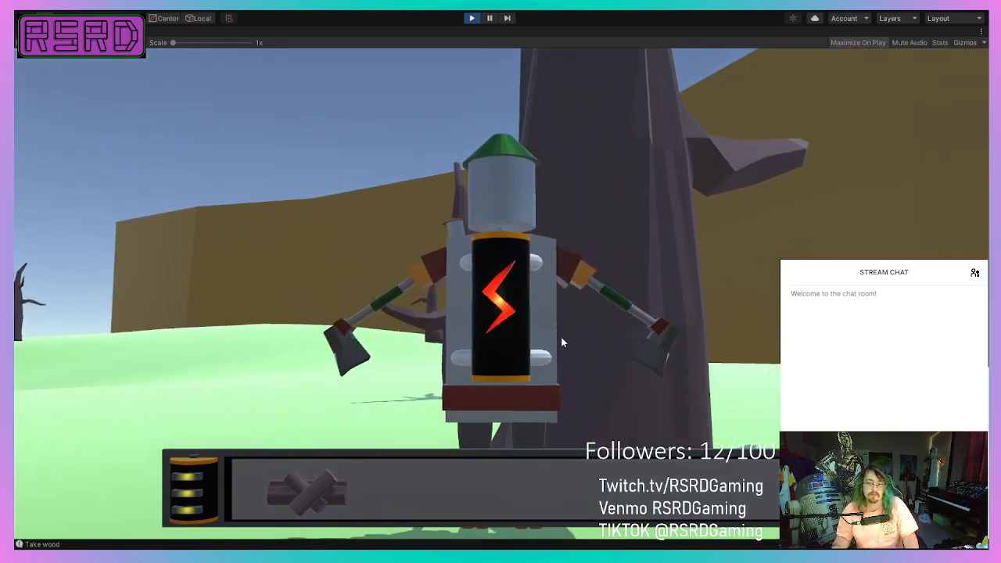
pyautogui.press('d')
pyautogui.click(534, 258)
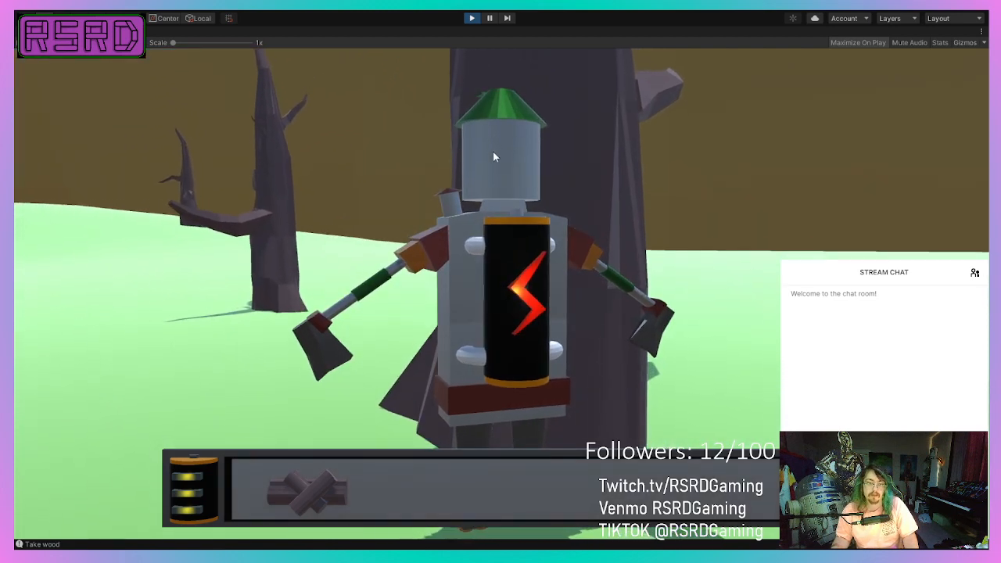
pyautogui.click(493, 156)
# Walk the robot to the neighbouring dead tree with the long low branch and chop it down.
pyautogui.press('a')
pyautogui.press('w')
pyautogui.press('d')
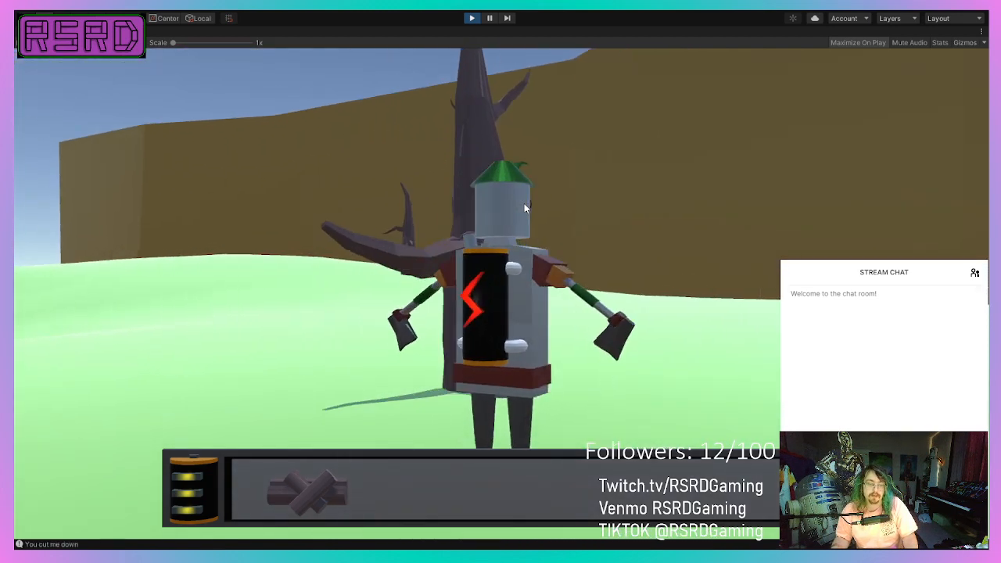
pyautogui.click(524, 203)
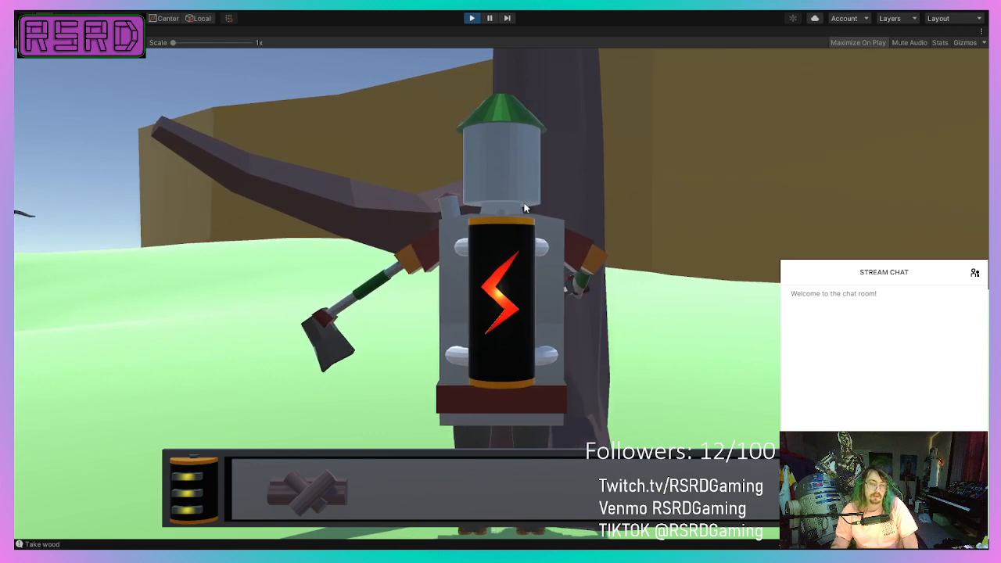
pyautogui.click(524, 208)
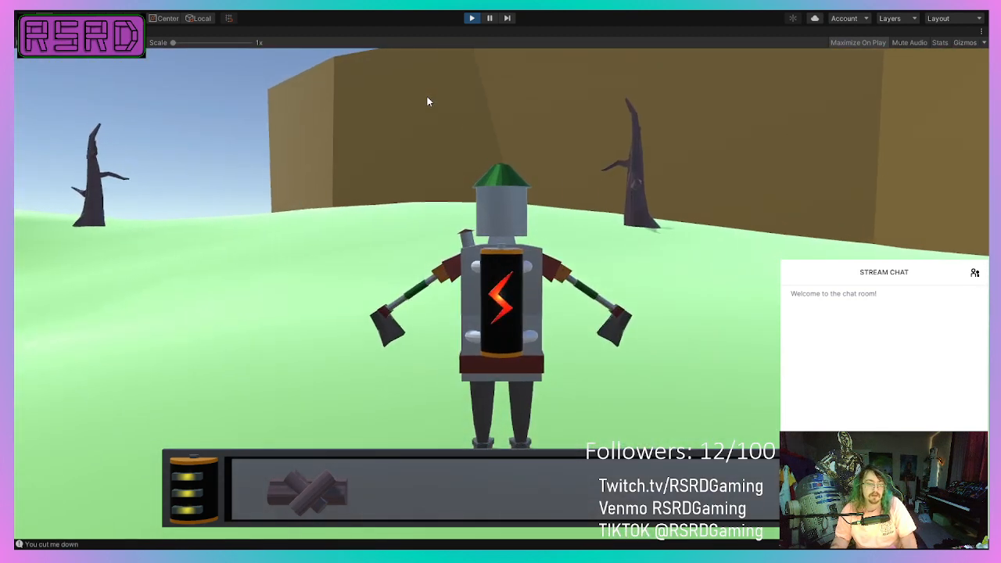
# Walk the robot uphill to the dead tree against the brown cliff and chop it down.
pyautogui.press('w')
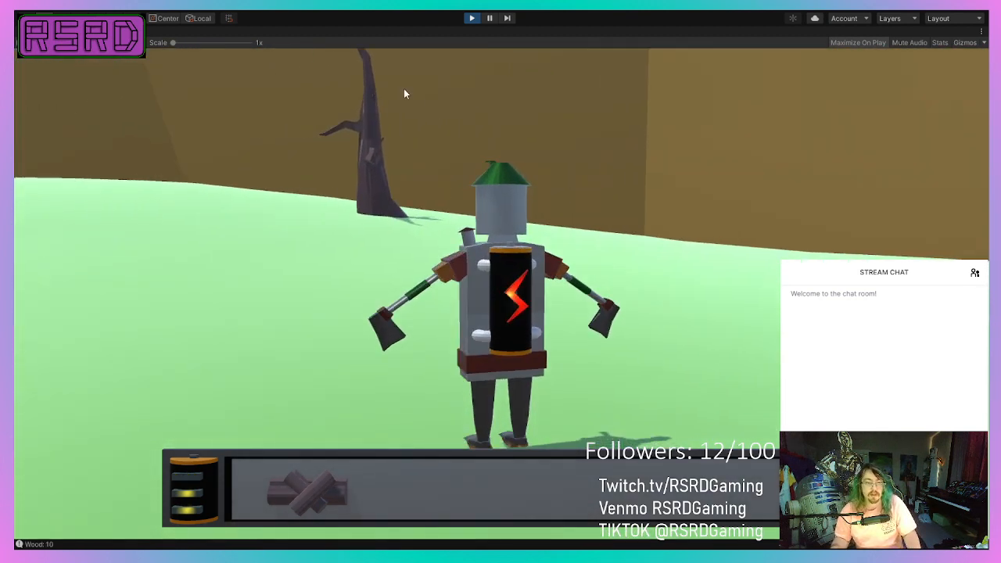
pyautogui.press('w')
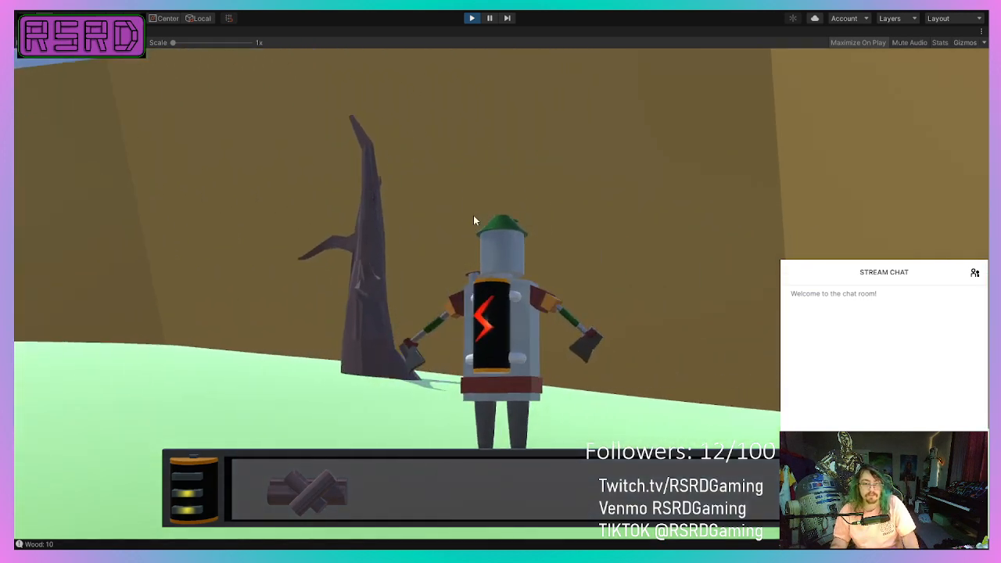
pyautogui.press('w')
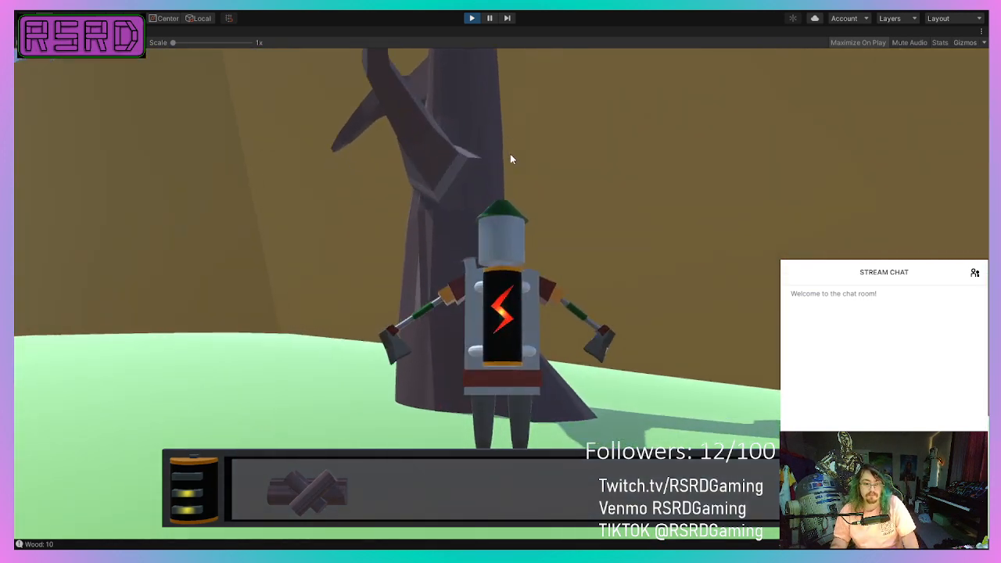
pyautogui.press('w')
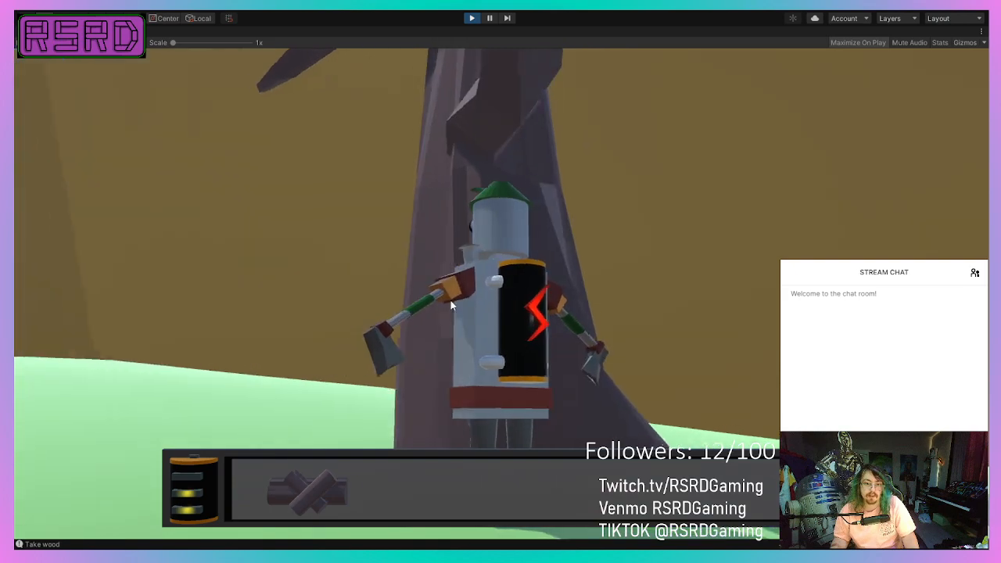
pyautogui.click(479, 283)
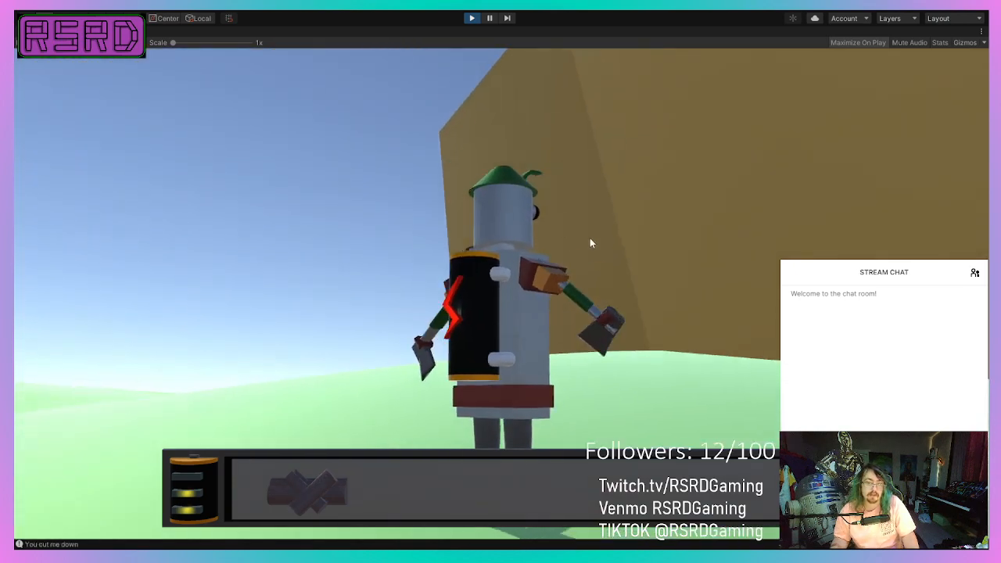
# Walk the robot to the dead tree beside the pond and chop it to test its collider and wood collection.
pyautogui.press('a')
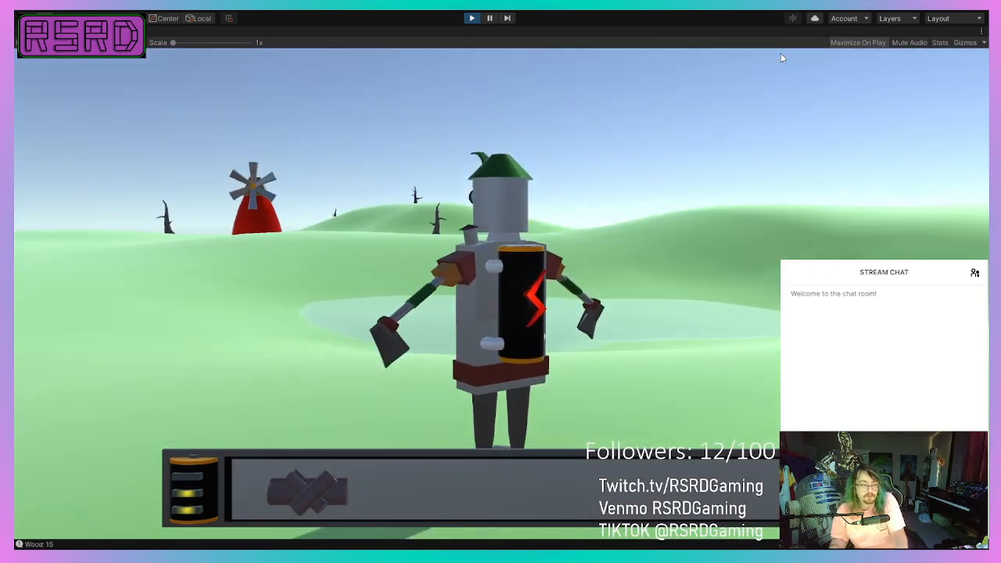
pyautogui.press('w')
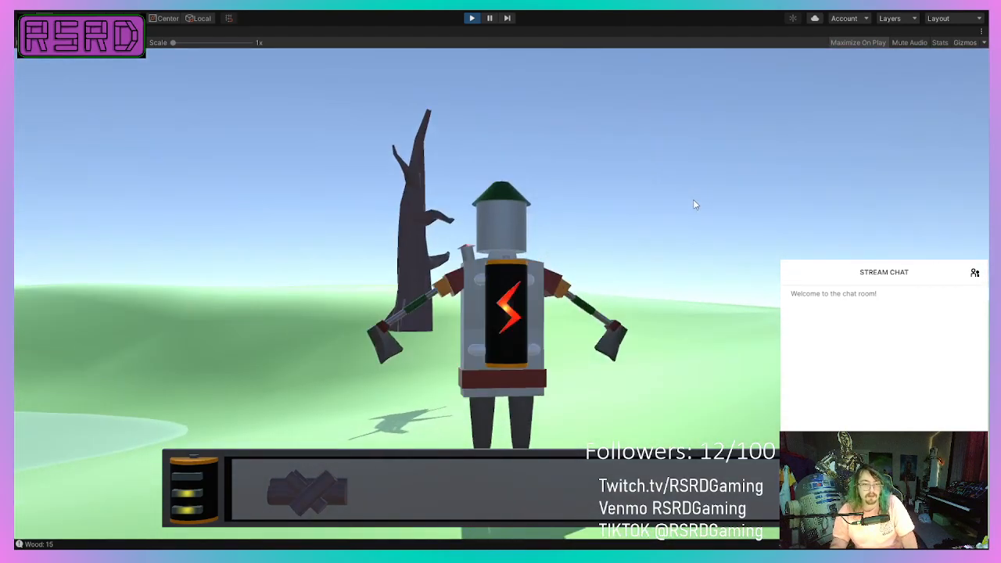
pyautogui.press('w')
pyautogui.press('a')
pyautogui.press('d')
pyautogui.click(695, 205)
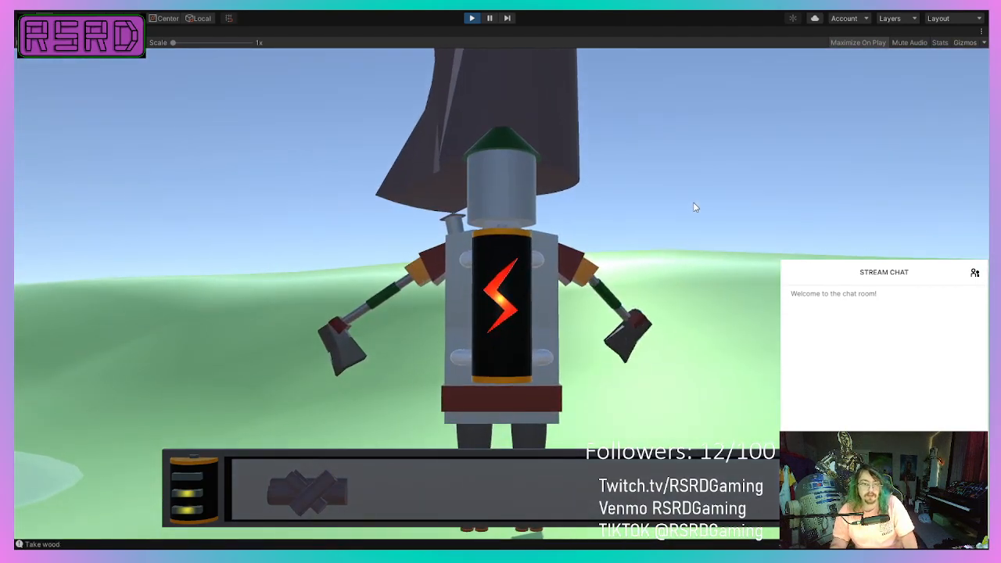
pyautogui.click(692, 201)
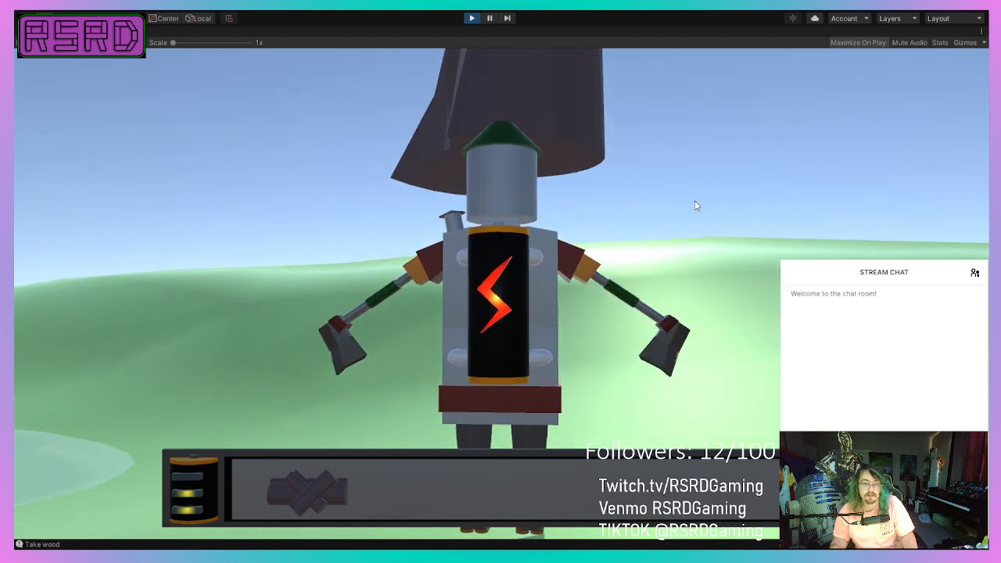
pyautogui.click(694, 203)
# Walk the robot from the pond to the large dead tree near the yellow-roofed house and chop it.
pyautogui.press('w')
pyautogui.press('d')
pyautogui.press('a')
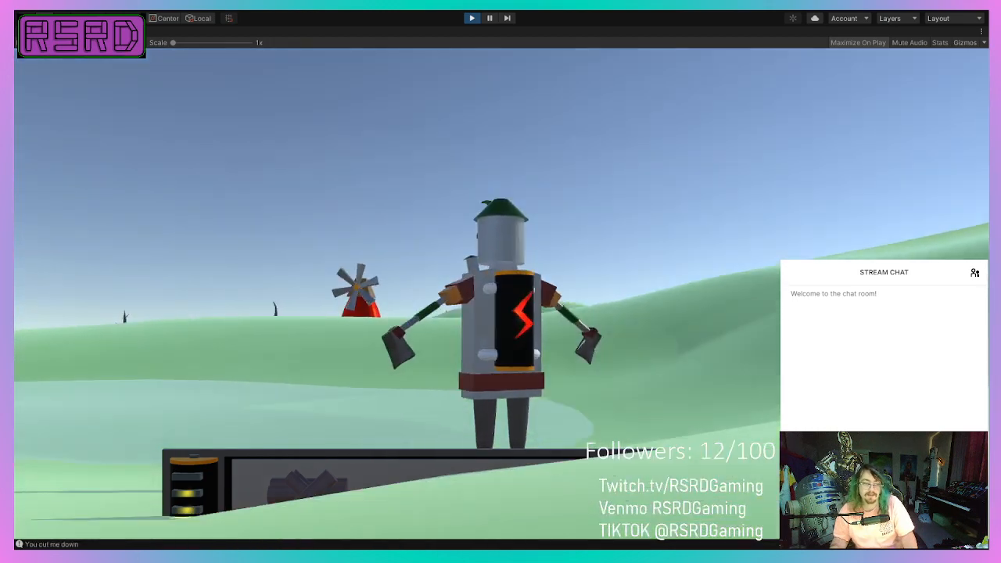
pyautogui.press('a')
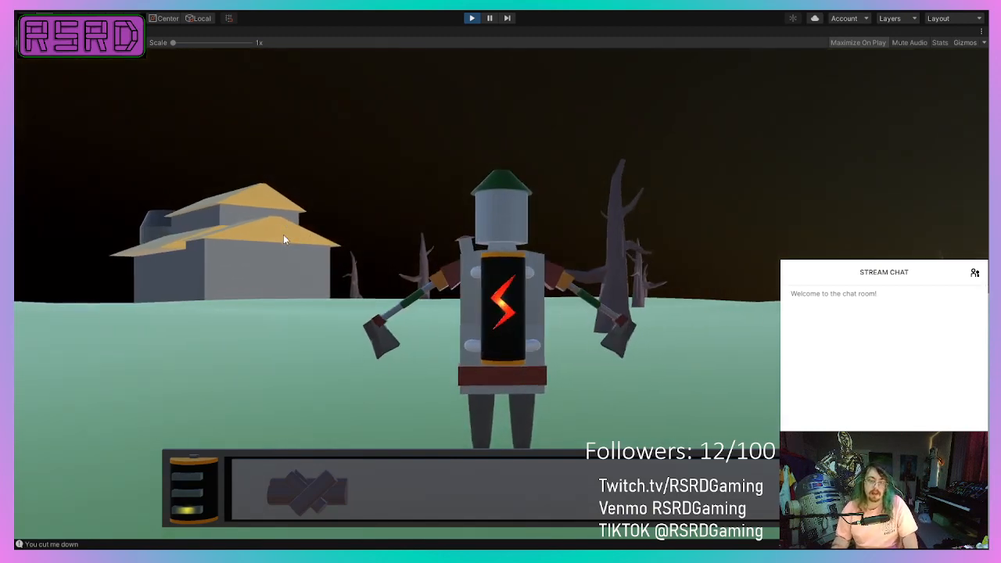
pyautogui.press('w')
pyautogui.press('a')
pyautogui.press('d')
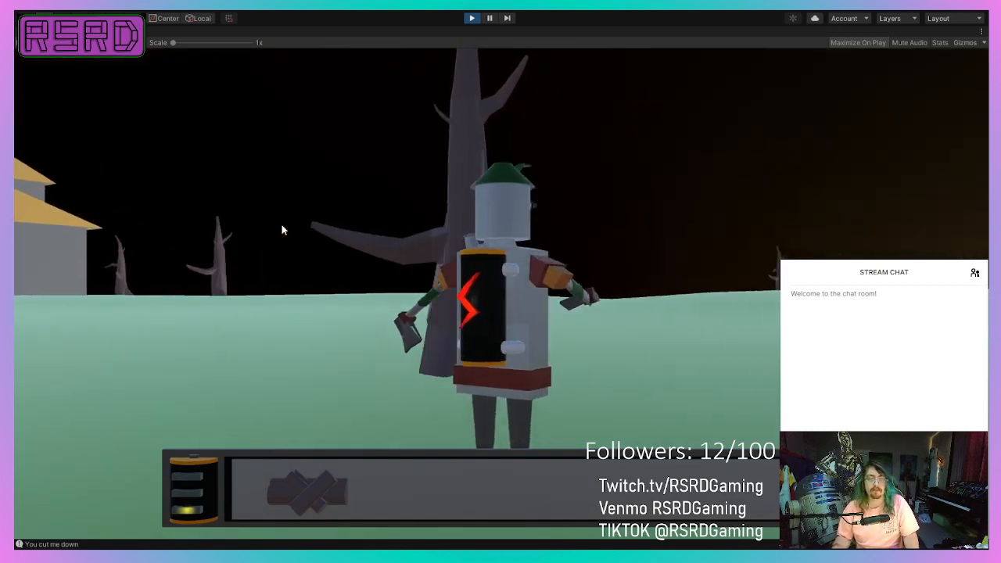
pyautogui.press('a')
pyautogui.press('a')
pyautogui.press('d')
pyautogui.click(279, 218)
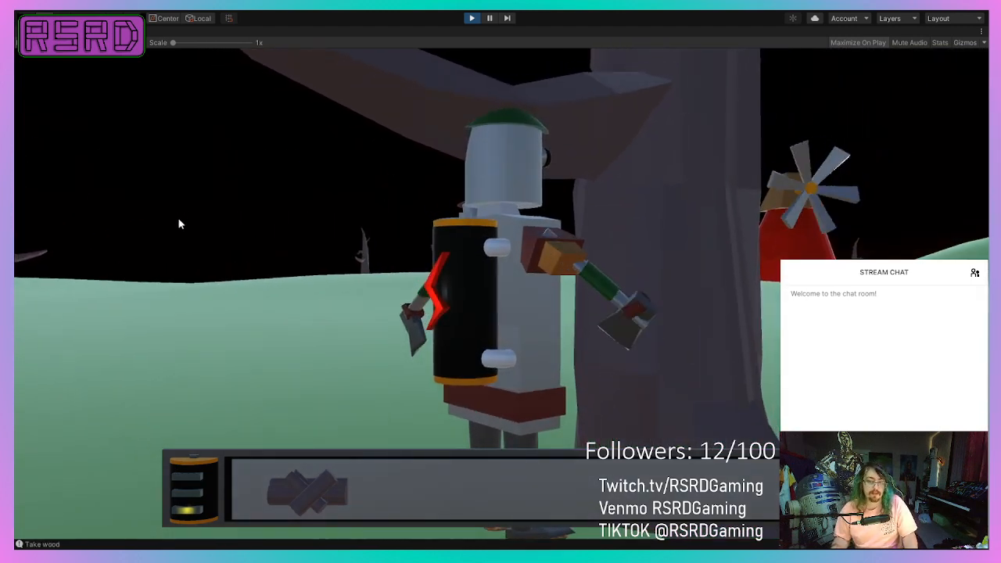
# Walk the robot across the dark field to the next dead tree and swing the axes at its trunk.
pyautogui.press('d')
pyautogui.press('a')
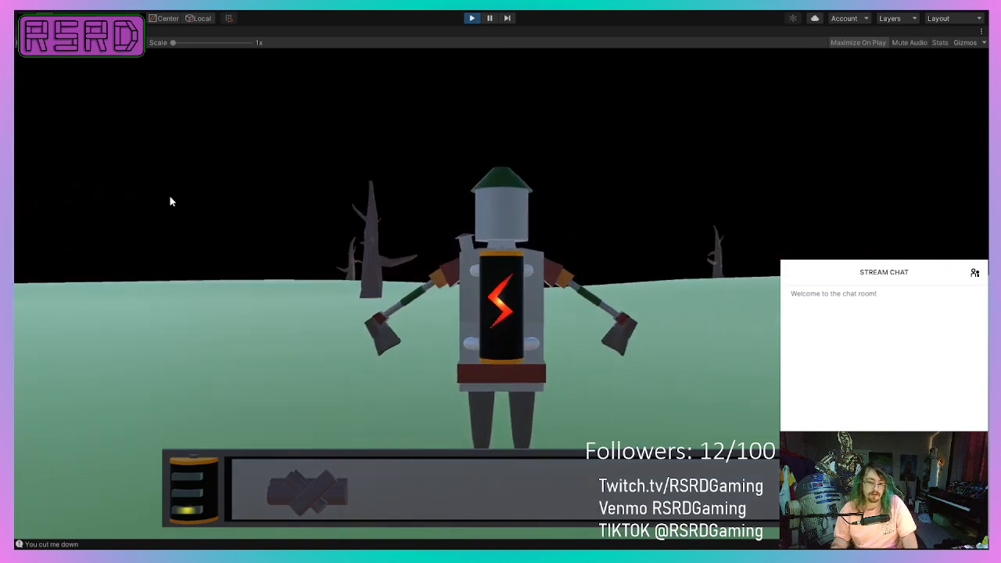
pyautogui.press('w')
pyautogui.press('d')
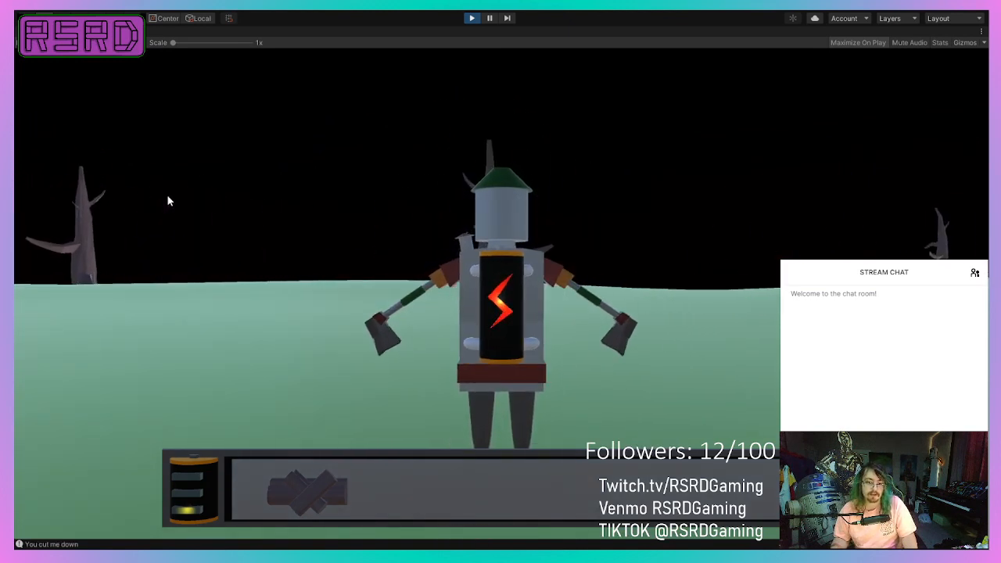
pyautogui.press('w')
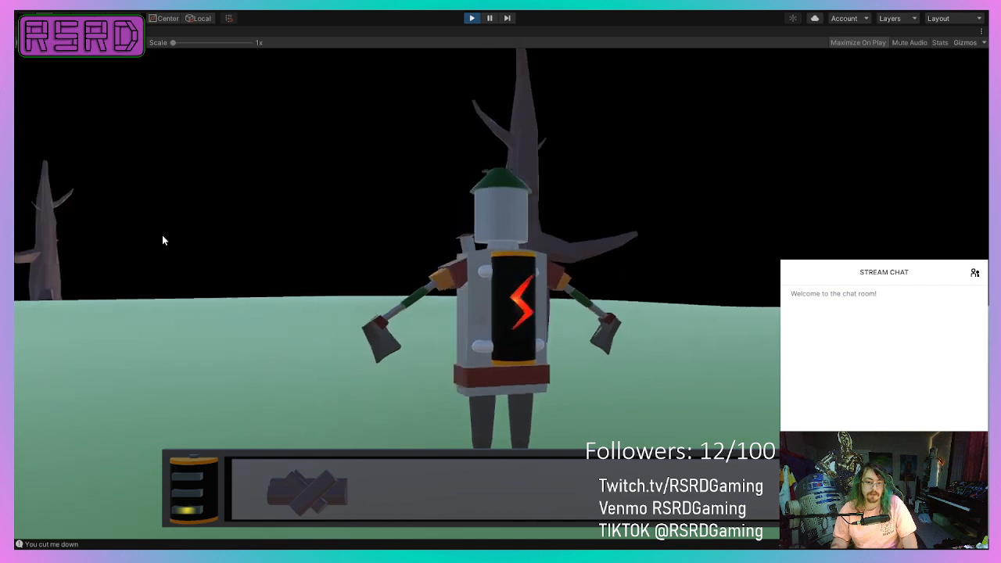
pyautogui.press('w')
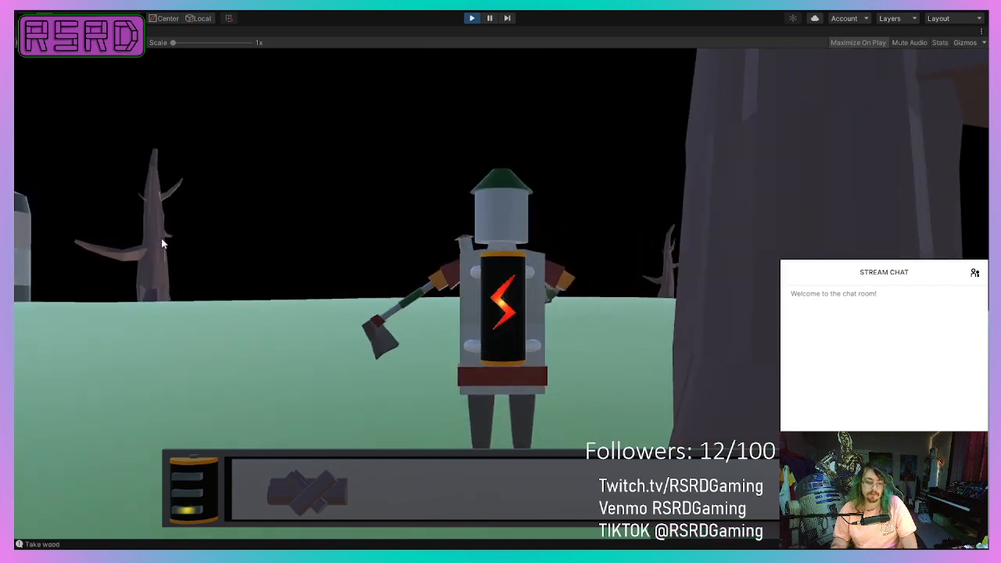
# Test chopping the same dead tree from different sides of its trunk and stop the game.
pyautogui.press('d')
pyautogui.press('s')
pyautogui.press('w')
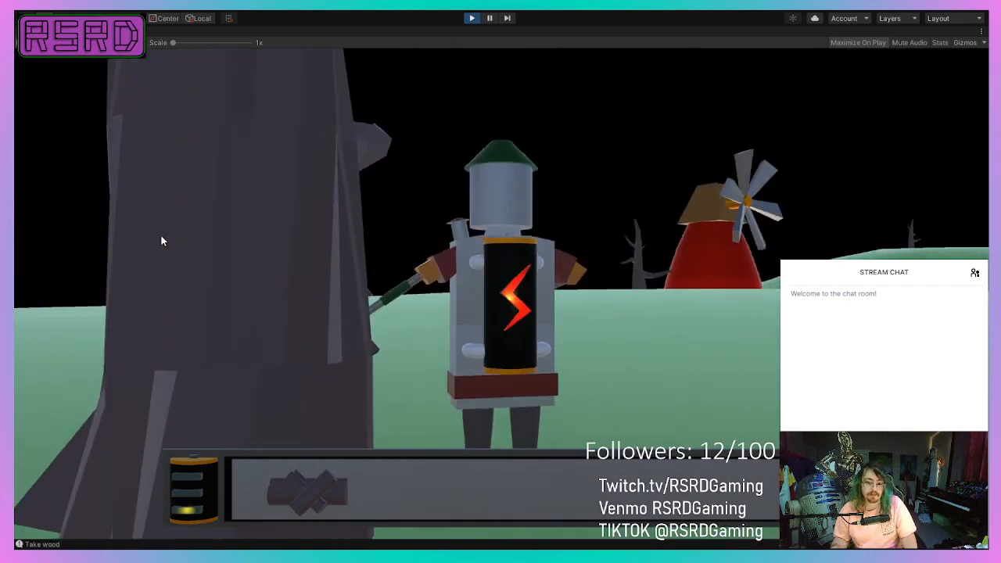
pyautogui.press('a')
pyautogui.press('a')
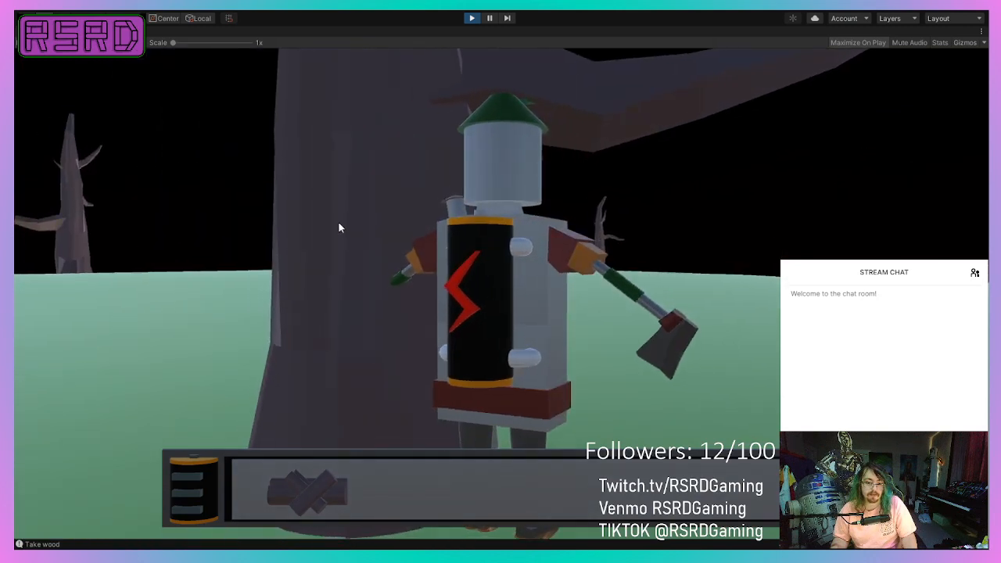
pyautogui.click(338, 227)
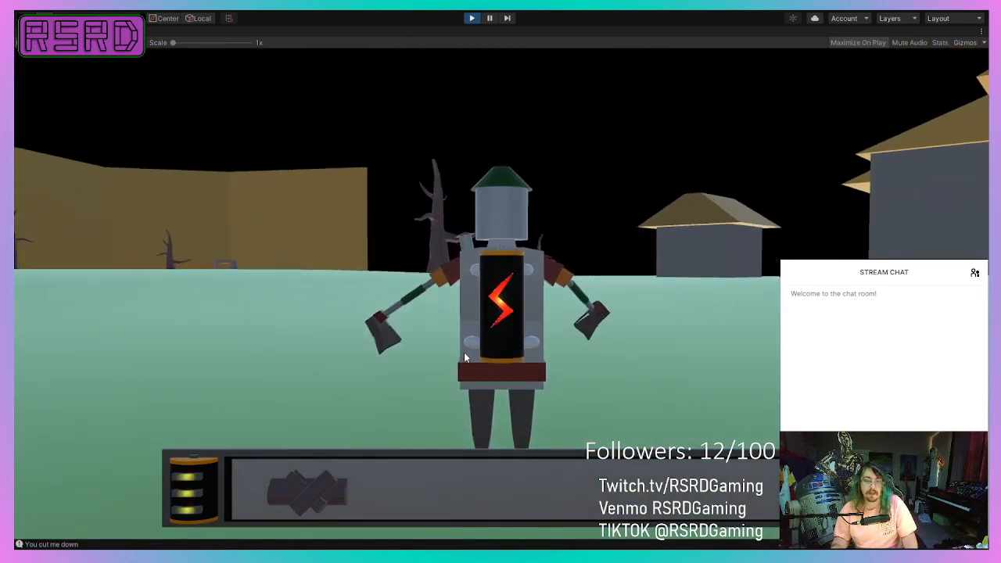
pyautogui.click(466, 348)
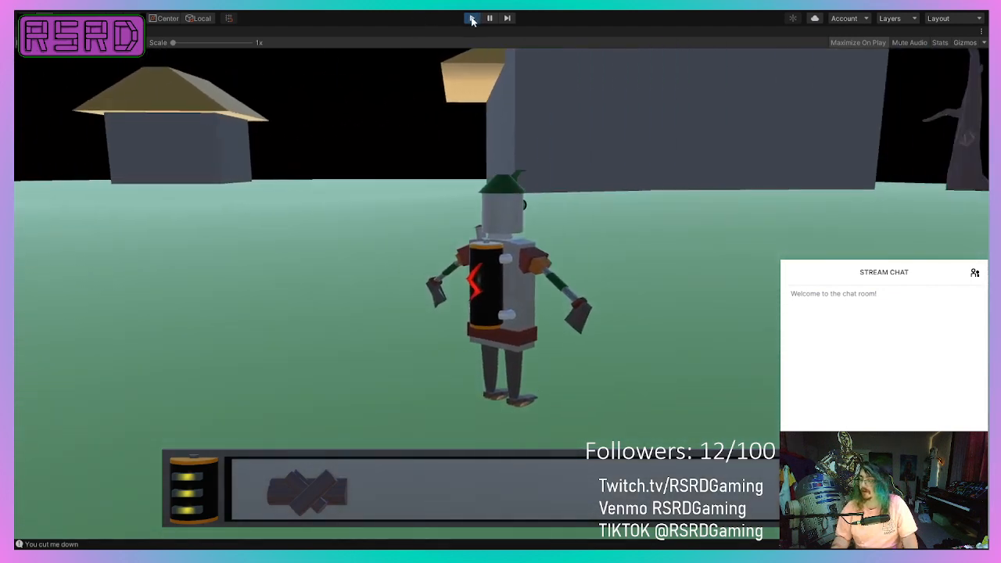
pyautogui.click(471, 21)
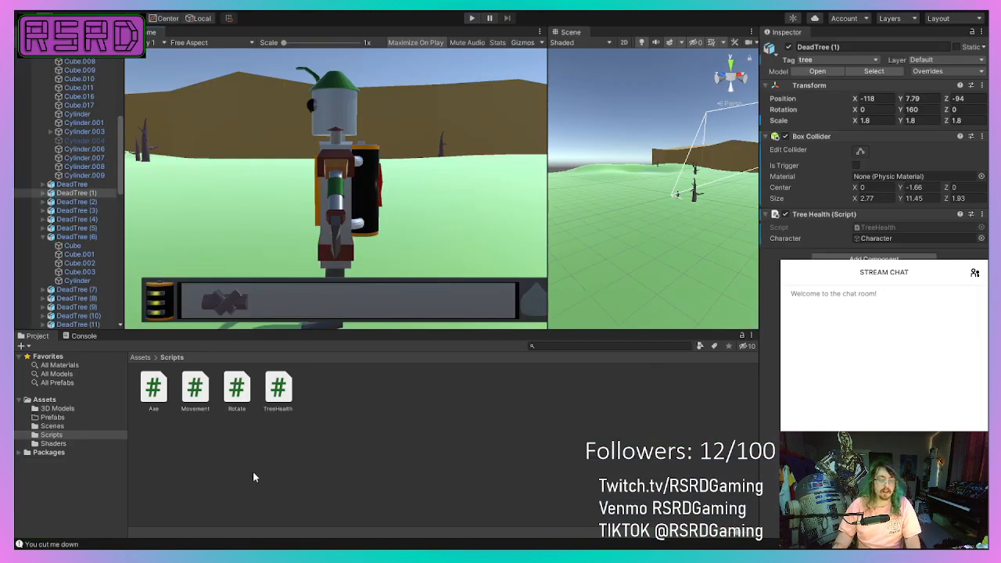